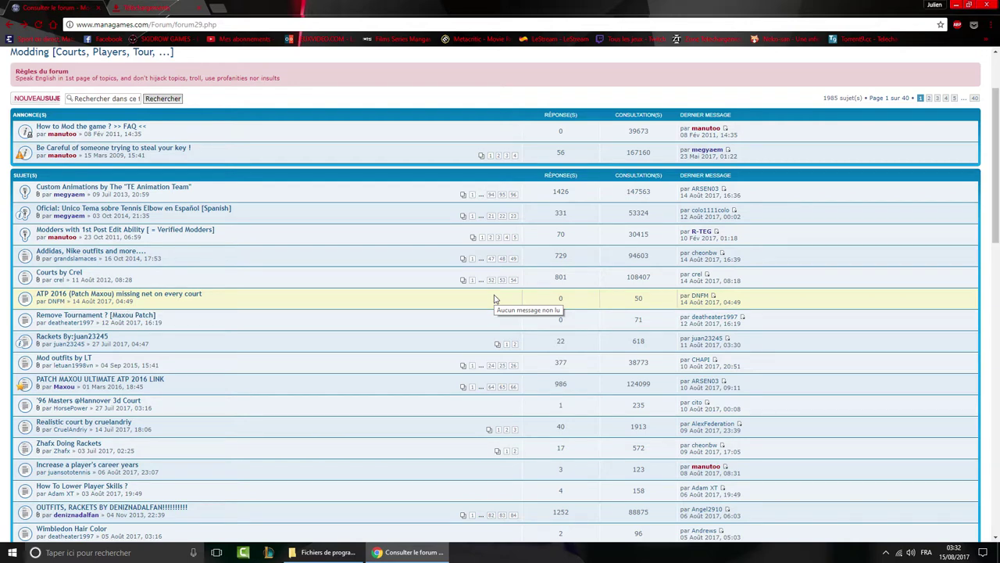
- Look through the Modding forum's topic list for outfit topics, such as "Addidas, Nike outfits and more...." and "Mod outfits by LT"
left_click_drag(996, 179, 998, 173)
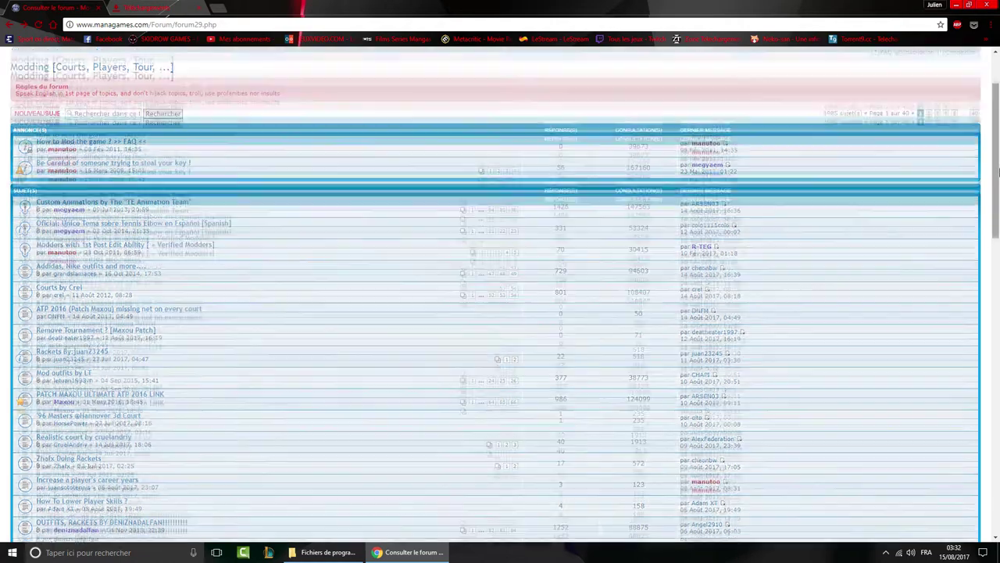
scroll(500, 297, "up", 3)
left_click_drag(6, 154, 186, 154)
left_click(190, 154)
scroll(189, 156, "down", 1)
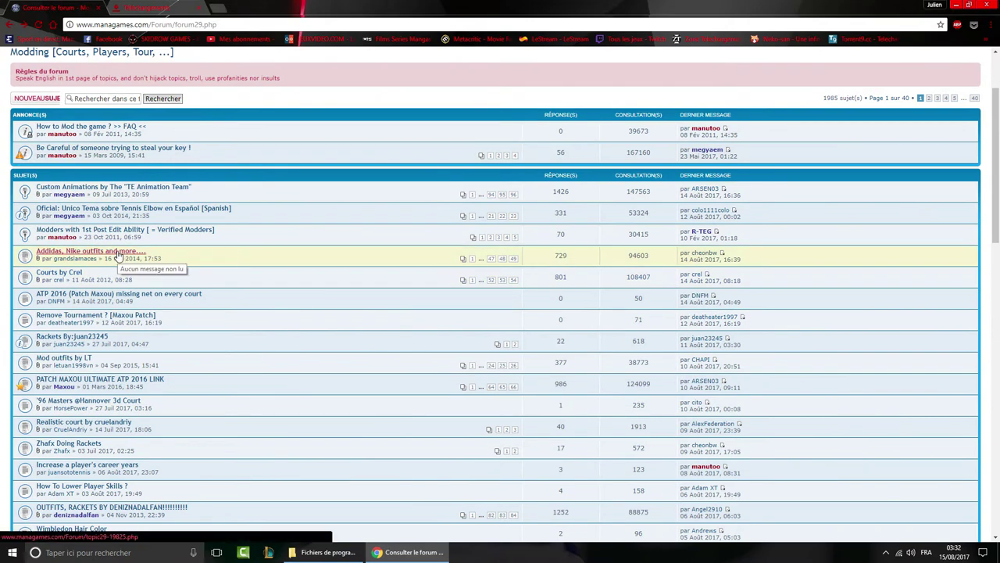
left_click_drag(174, 257, 7, 253)
left_click(25, 254)
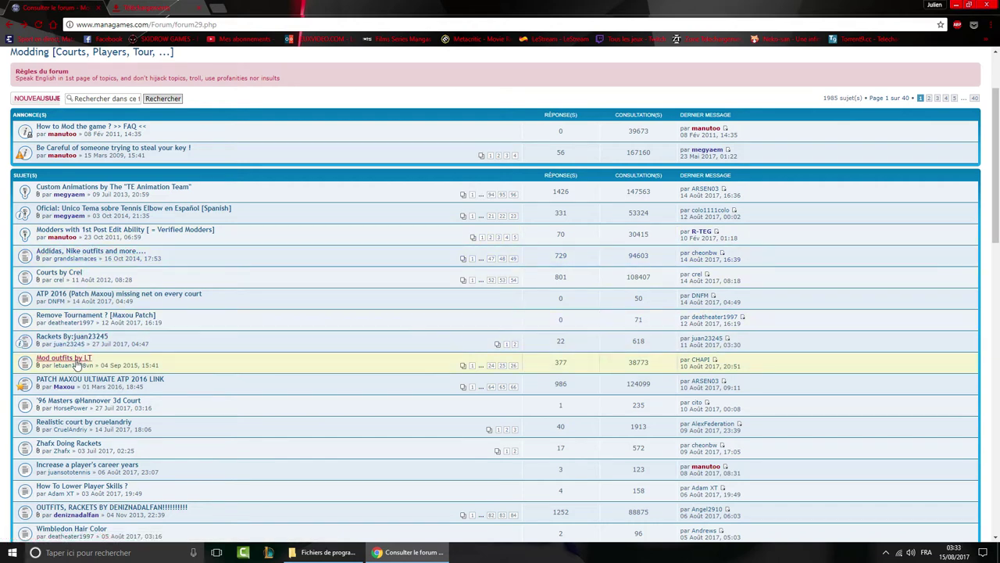
left_click_drag(94, 358, 3, 360)
left_click(137, 364)
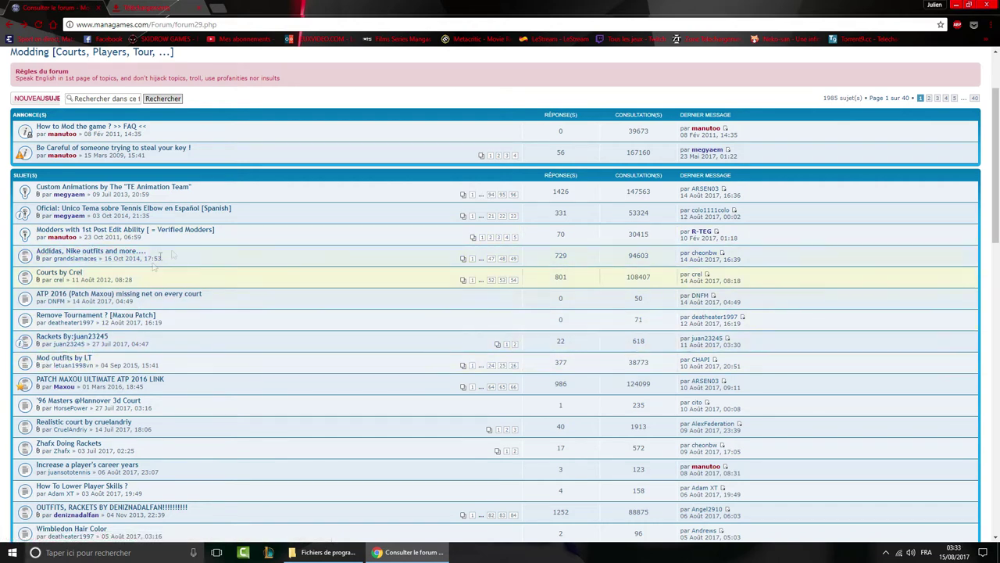
- Open the "Addidas, Nike outfits and more...." topic and go to its page 48
left_click(129, 253)
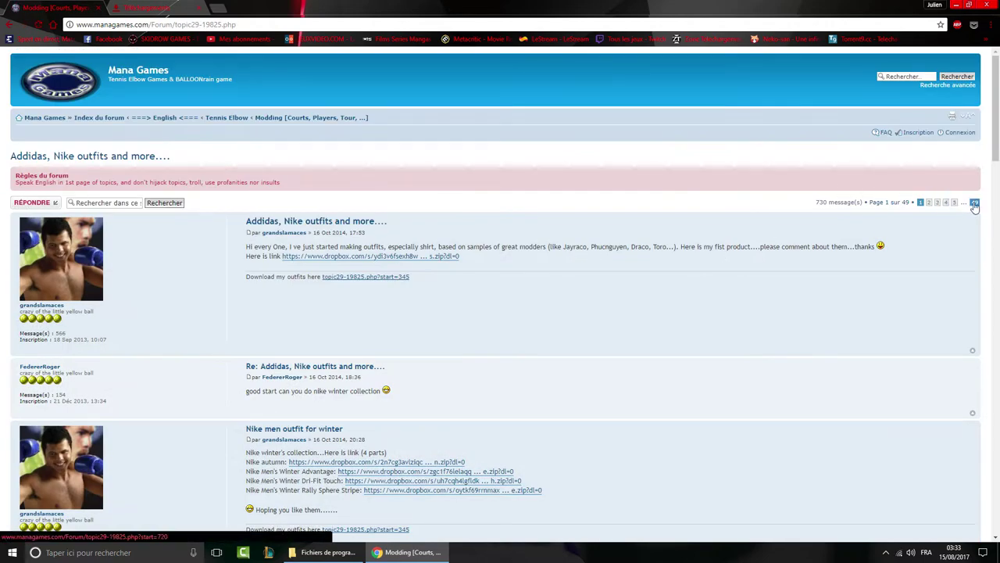
left_click(975, 203)
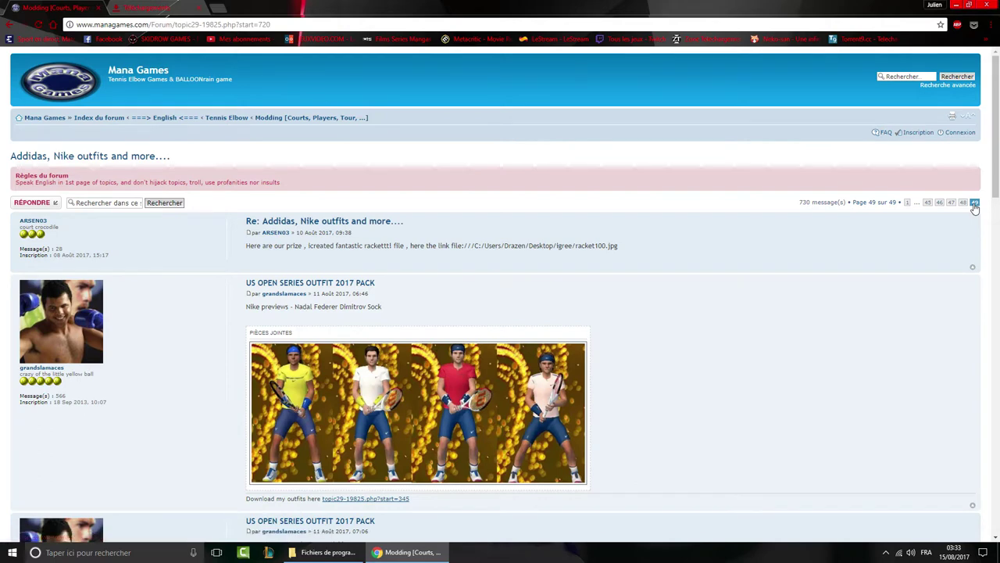
left_click(963, 202)
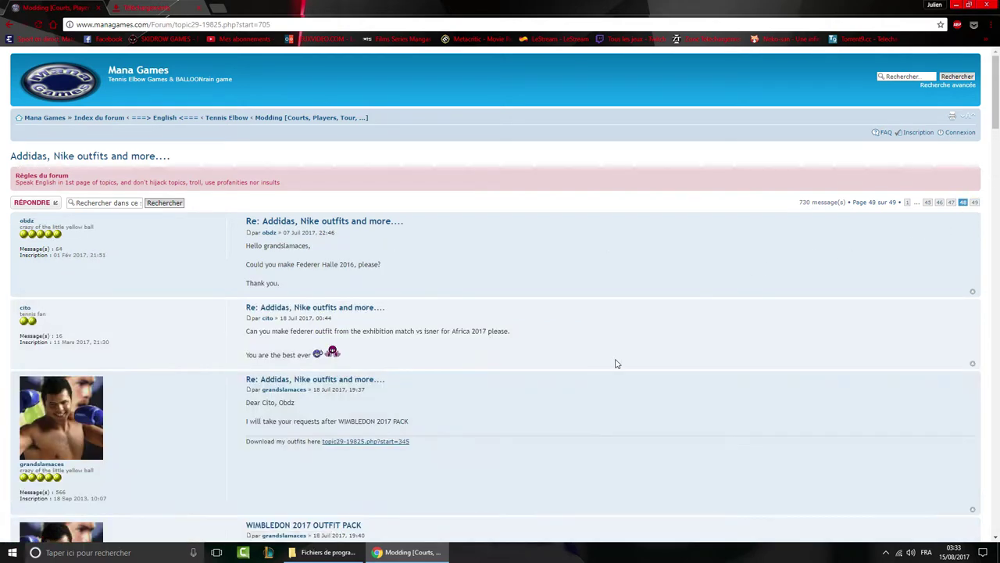
- Find the Wimbledon 2017 pack release post and download the Wimbledon 2017 Outfit pack zip from its MediaFire link
scroll(616, 363, "down", 2)
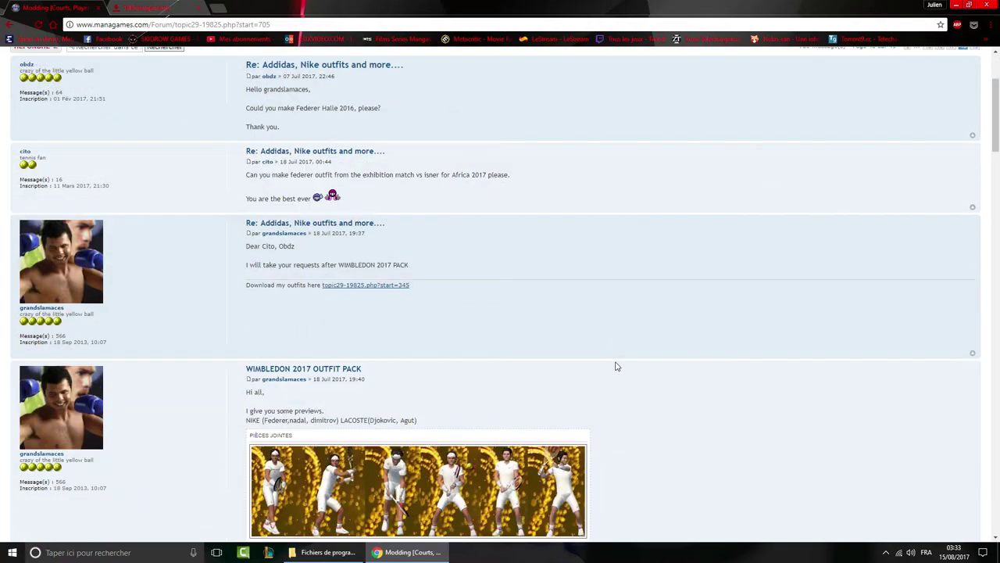
scroll(616, 366, "down", 13)
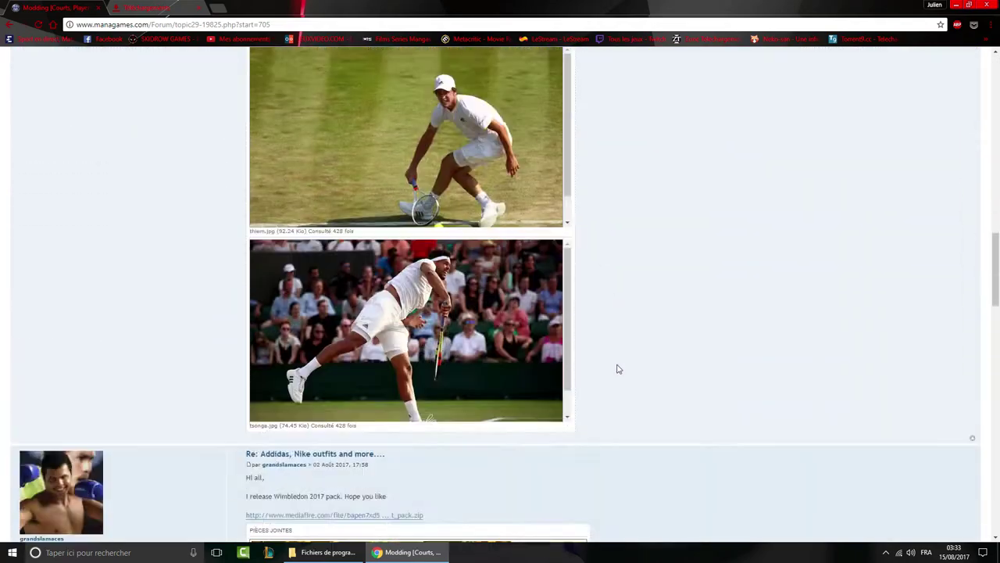
scroll(617, 368, "down", 5)
scroll(663, 303, "up", 2)
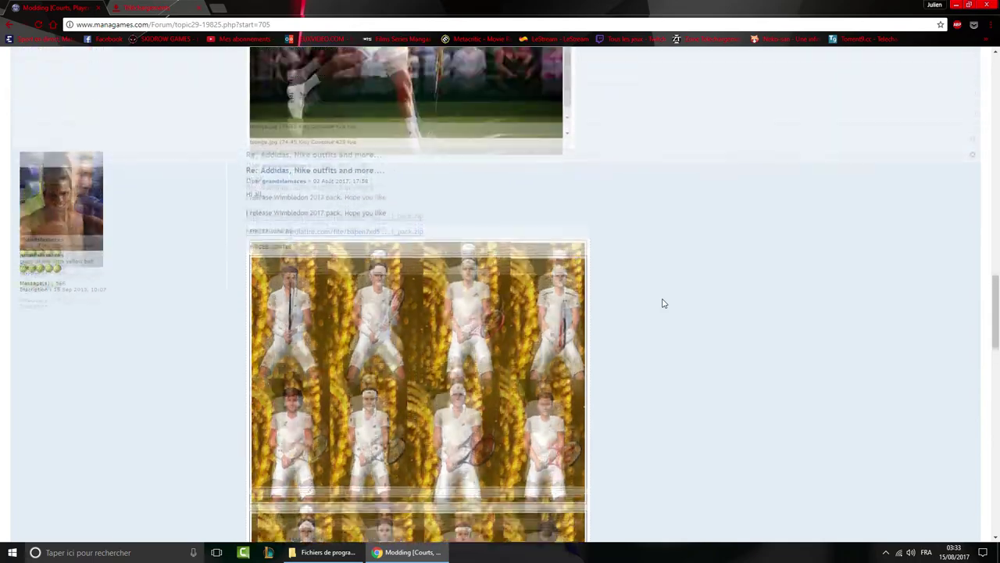
mouse_move(997, 296)
left_mouse_down()
mouse_move(997, 427)
mouse_move(997, 297)
left_mouse_up()
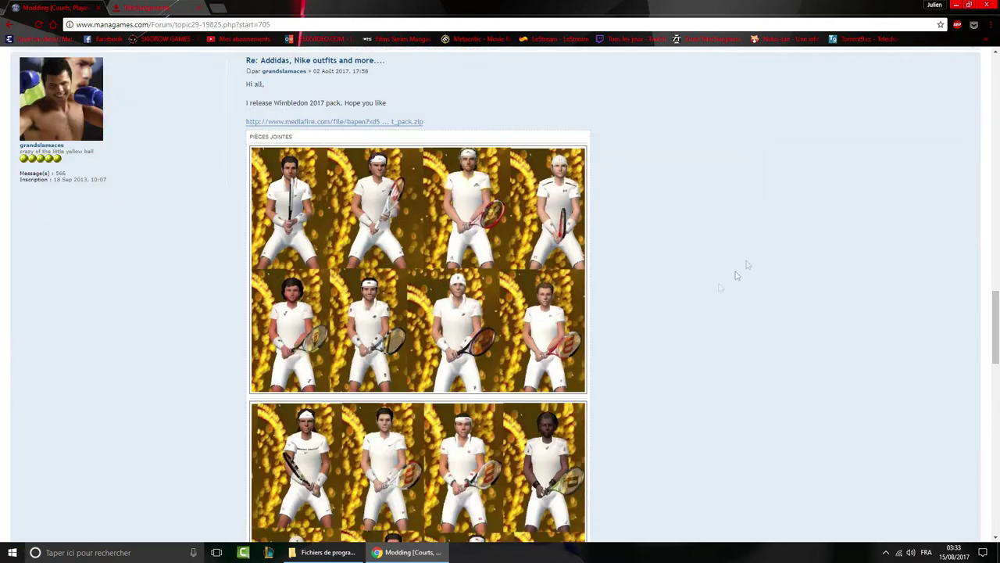
scroll(694, 252, "down", 2)
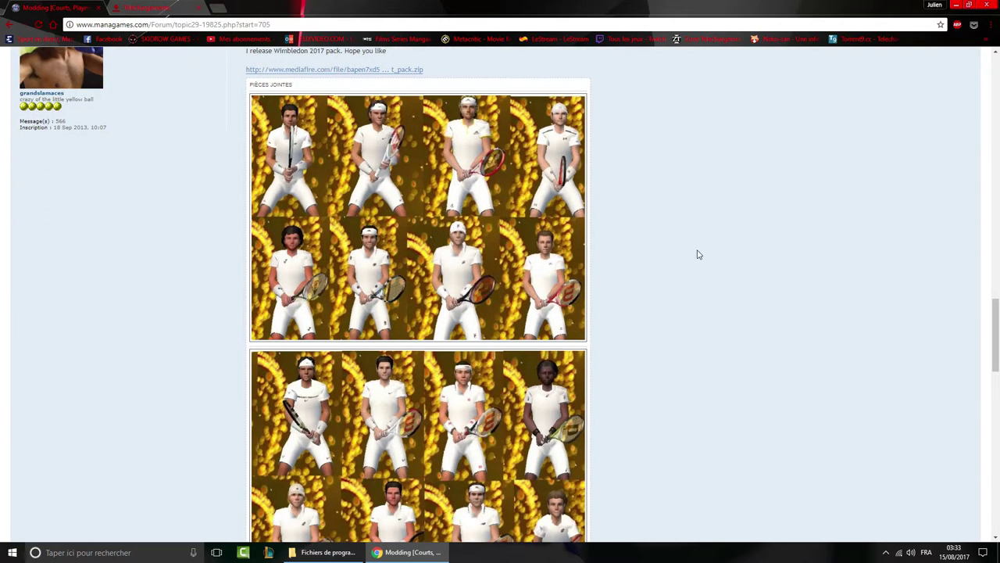
scroll(118, 253, "up", 2)
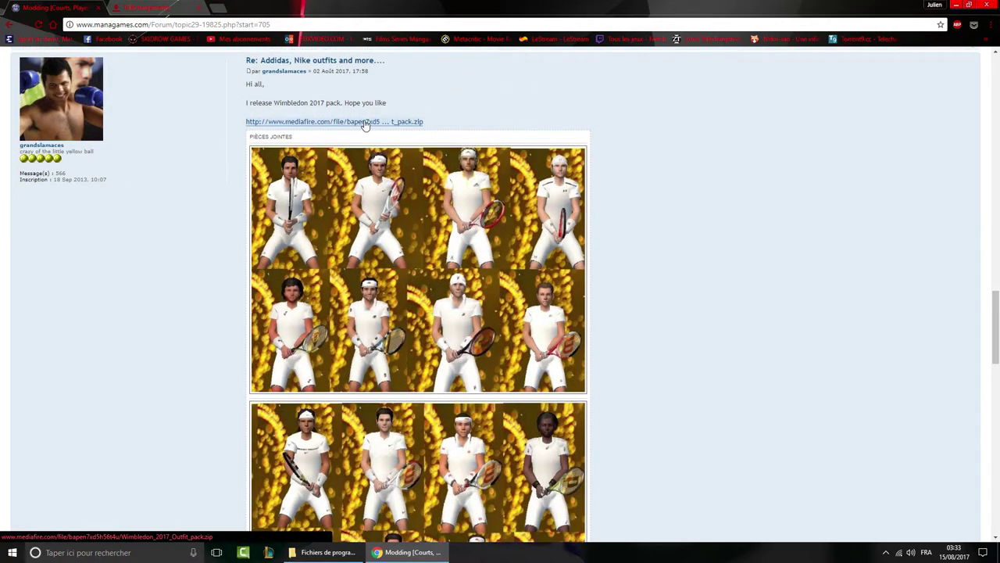
middle_click(394, 122)
left_click(152, 8)
left_click(657, 132)
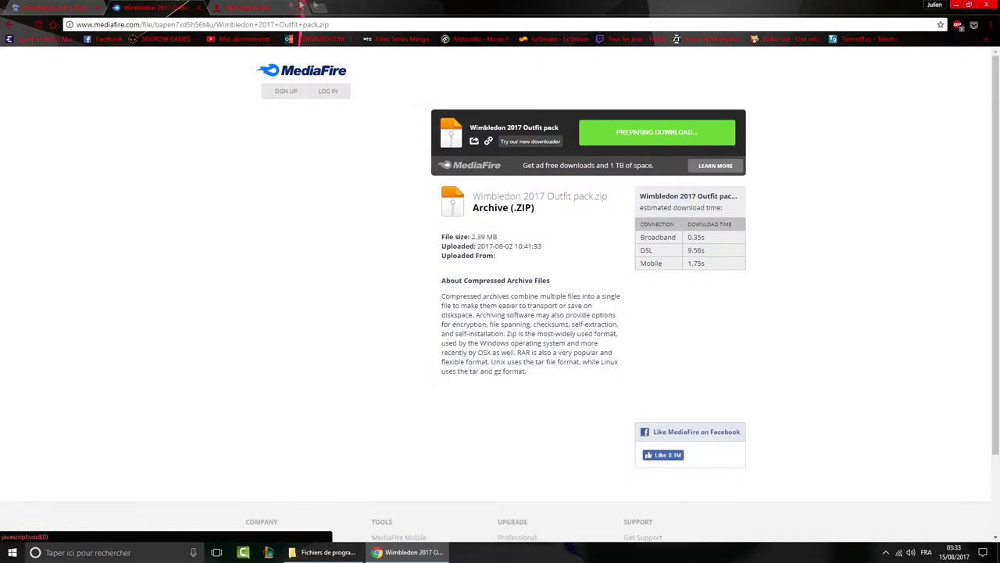
- Close the MediaFire page, open the downloaded Wimbledon 2017 Outfit pack archive, dismiss the WinRAR trial notice and minimize the browser
left_click(258, 8)
left_click(135, 7)
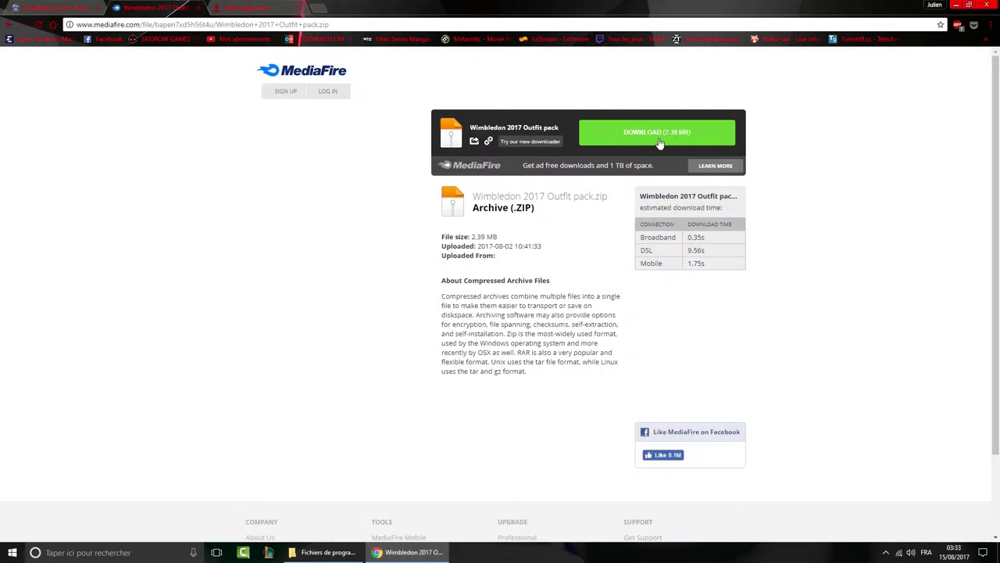
left_click(266, 8)
left_click(199, 8)
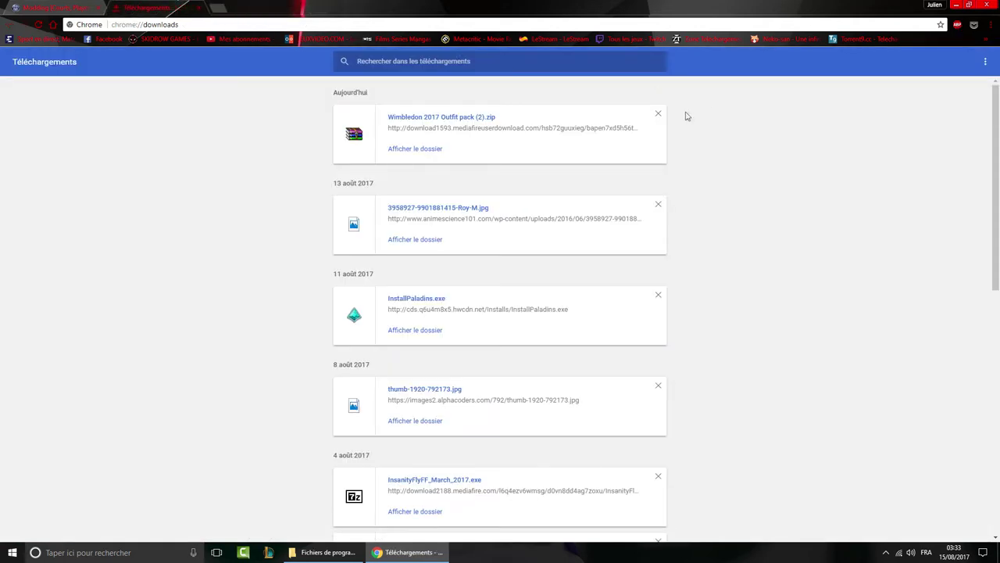
left_click(418, 123)
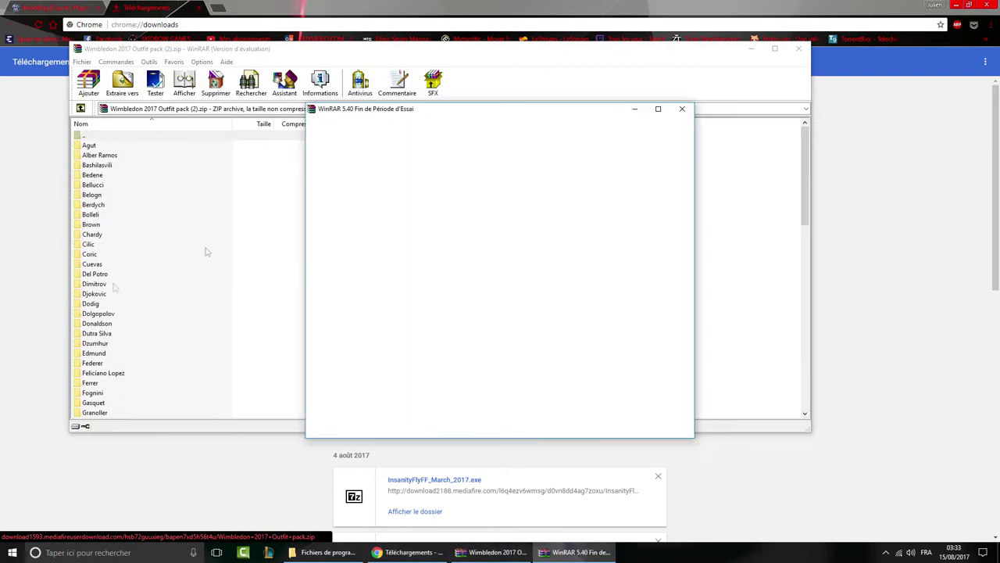
left_click(685, 110)
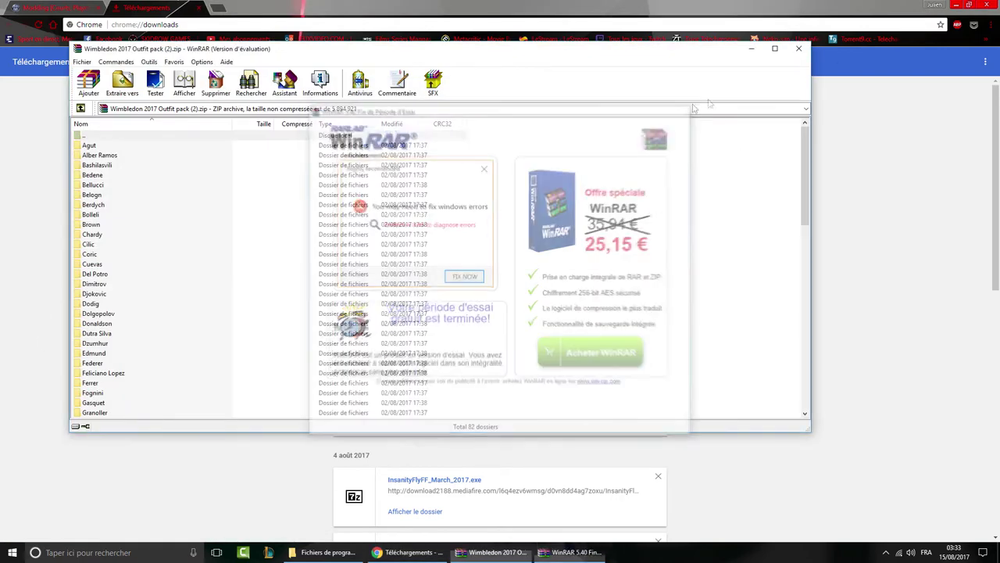
left_click(955, 5)
- Find the Nadal folder in the archive and extract it to the desktop
scroll(191, 346, "down", 10)
scroll(191, 346, "up", 10)
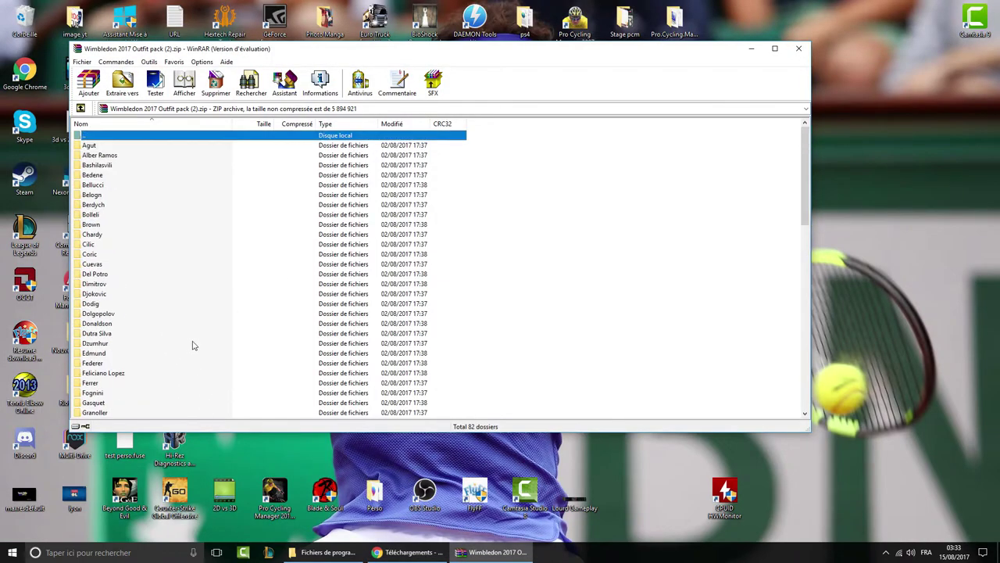
scroll(195, 345, "down", 12)
scroll(195, 345, "down", 6)
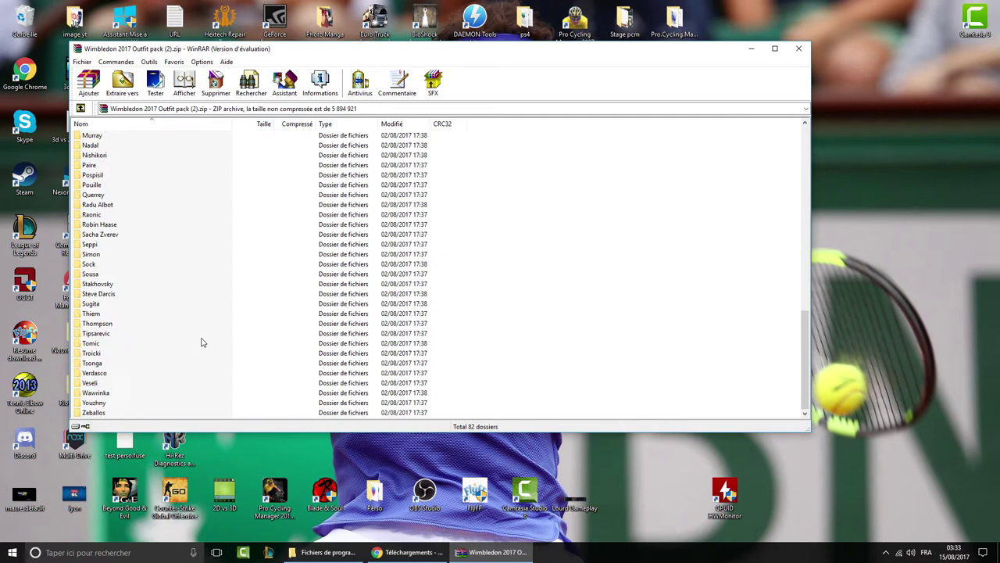
scroll(198, 346, "up", 6)
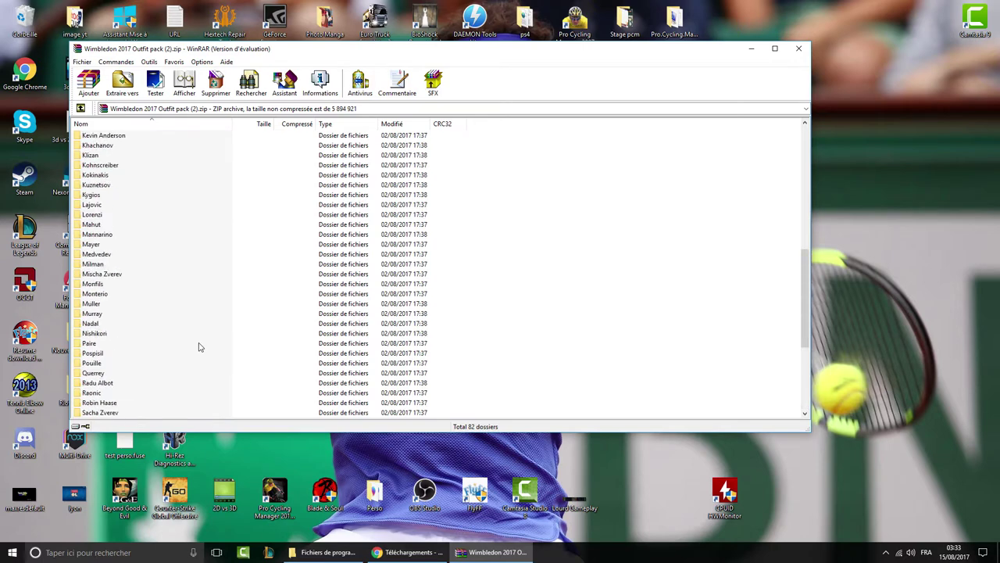
left_click(92, 323)
left_click_drag(92, 323, 979, 239)
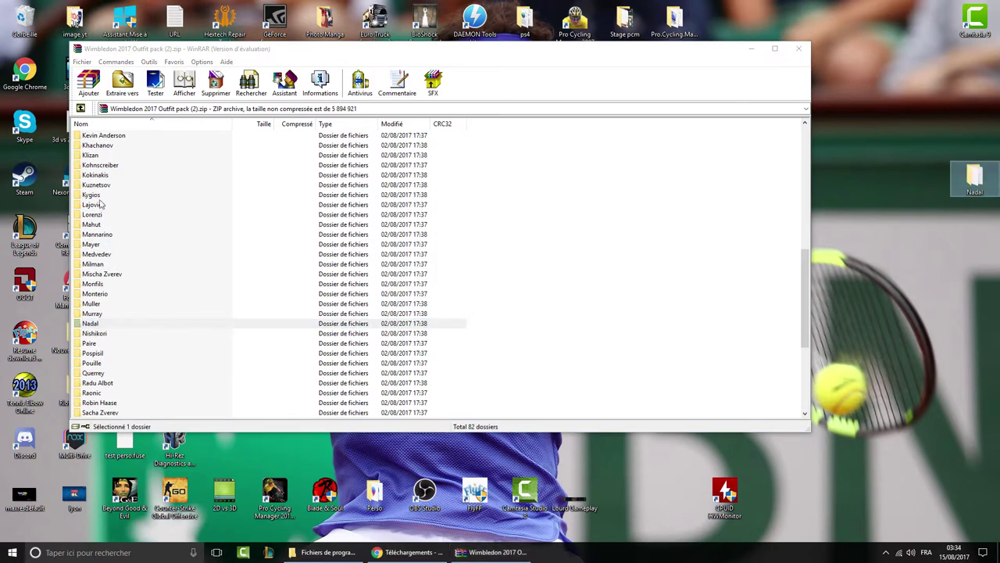
- Extract the Djokovic folder from the archive to the desktop and close WinRAR
scroll(100, 267, "up", 6)
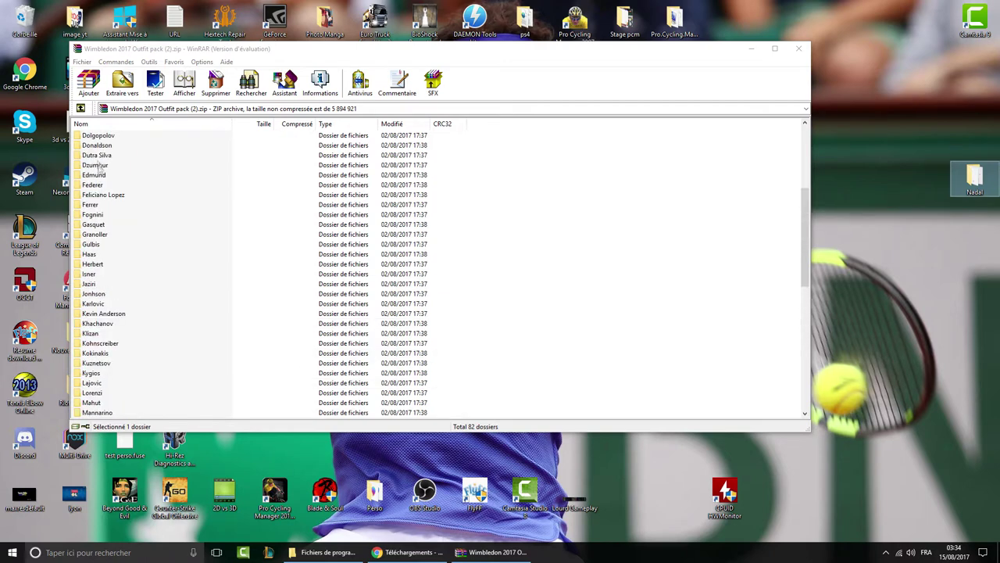
scroll(93, 179, "up", 1)
left_click_drag(93, 148, 851, 379)
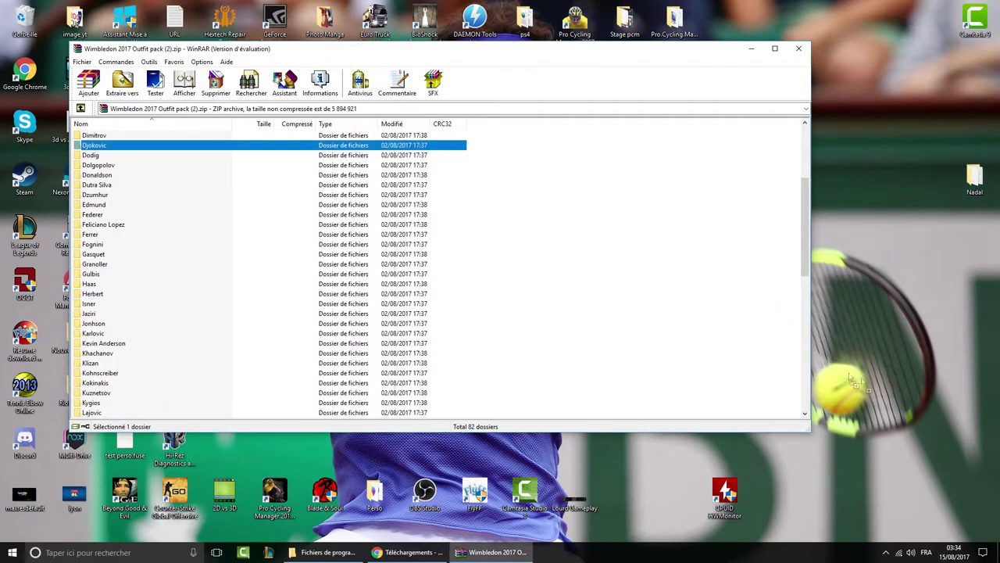
left_click(799, 49)
- Arrange the extracted folders on the desktop, with Nadal above Djokovic in the same column
left_click_drag(795, 363, 998, 153)
left_click_drag(962, 192, 469, 204)
left_click_drag(873, 168, 999, 383)
left_click_drag(971, 173, 626, 178)
left_click(491, 333)
left_click(429, 404)
left_click_drag(428, 404, 629, 298)
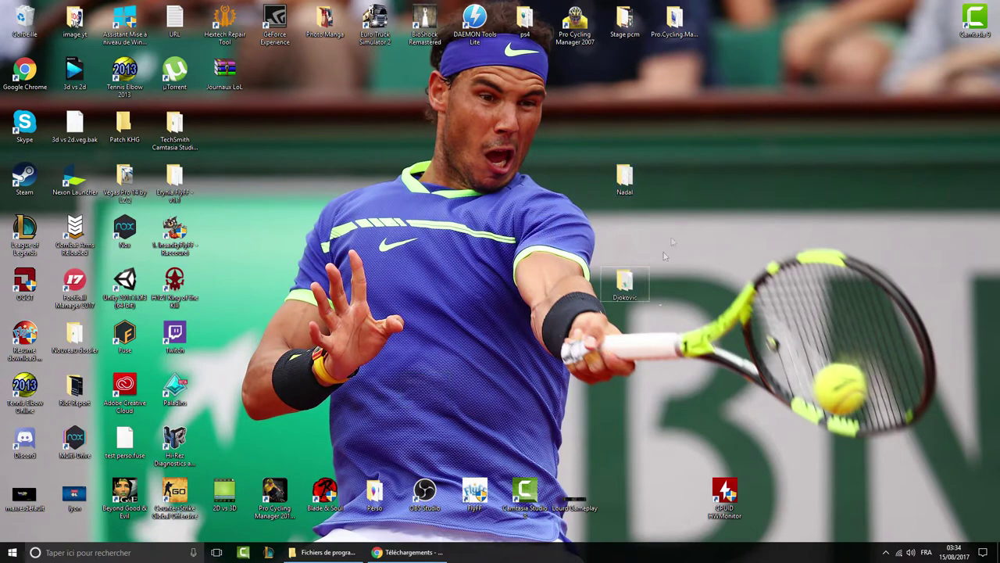
- Open the Nadal folder on the desktop to view its outfit images
double_click(624, 195)
left_click_drag(824, 182, 389, 119)
left_click(819, 304)
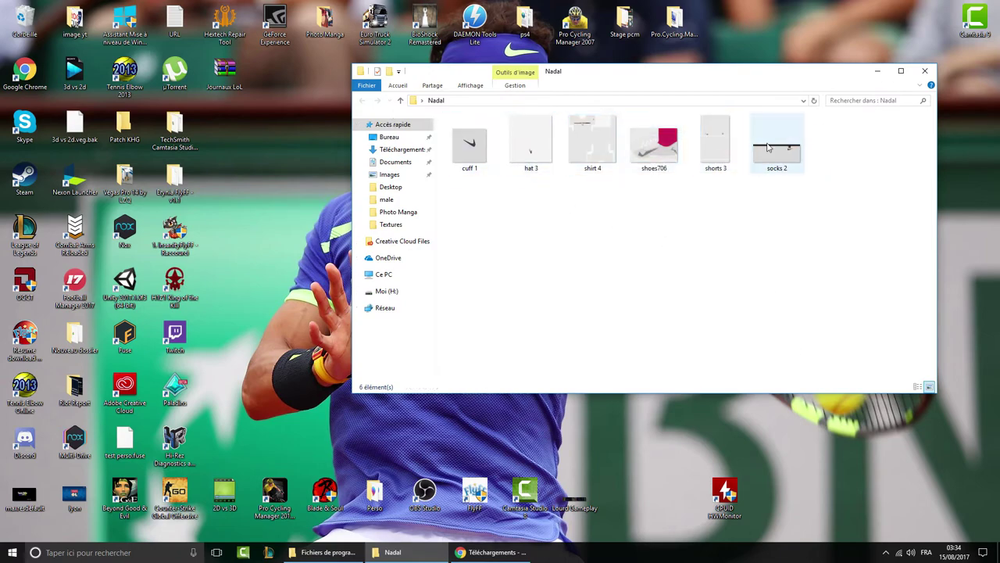
- Open the Djokovic folder alongside the Nadal one to compare their outfit images, and close the Djokovic folder
left_click_drag(746, 74, 218, 57)
double_click(625, 282)
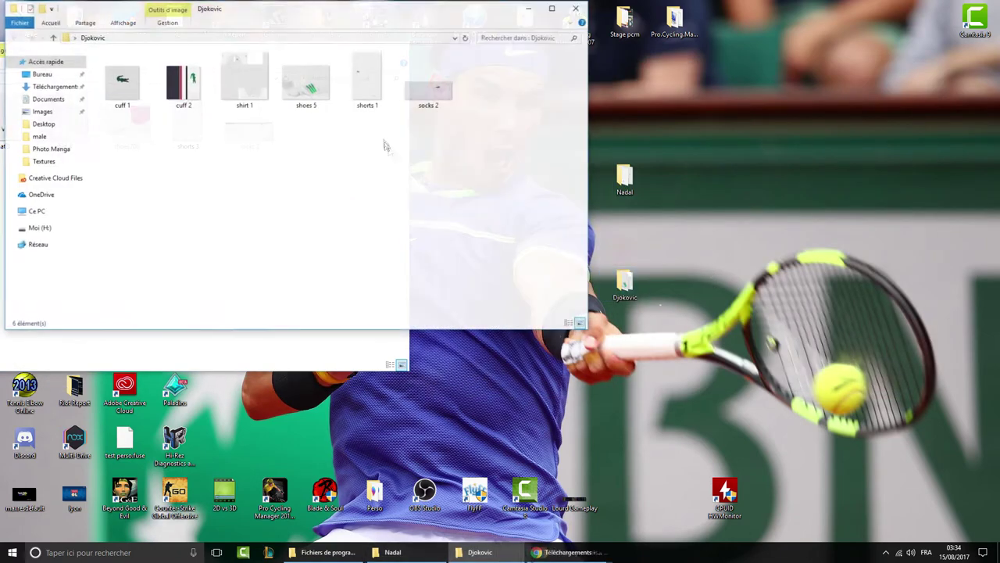
left_click_drag(289, 20, 689, 44)
left_click_drag(251, 51, 340, 35)
left_click_drag(427, 220, 2, 72)
left_click(967, 39)
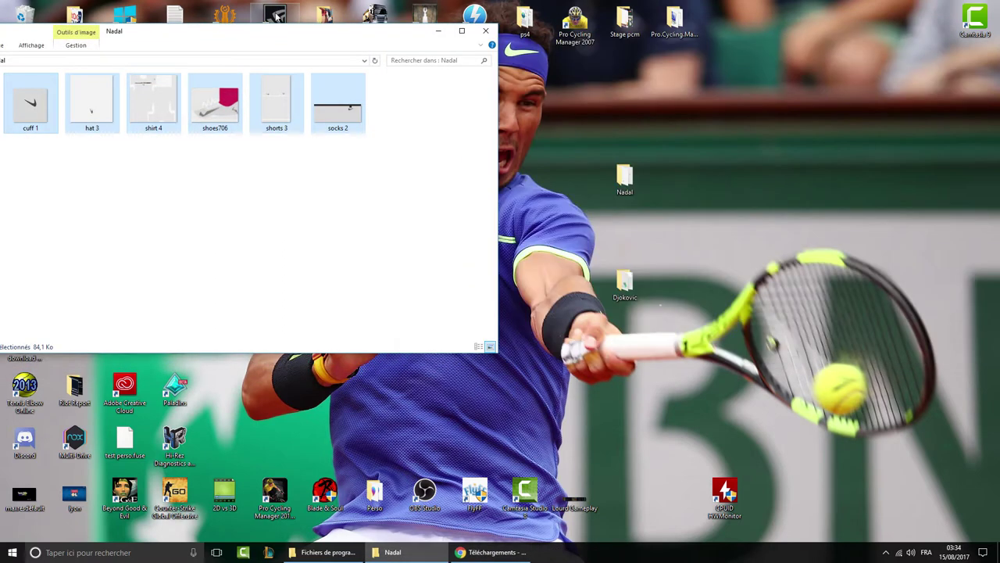
- Bring the Nadal folder fully into view and examine its cuff 1, hat 3, shirt 4, shoes706, shorts 3 and socks 2 images individually
left_click_drag(267, 31, 547, 85)
left_click(453, 281)
left_click_drag(664, 225, 311, 166)
left_click(312, 178)
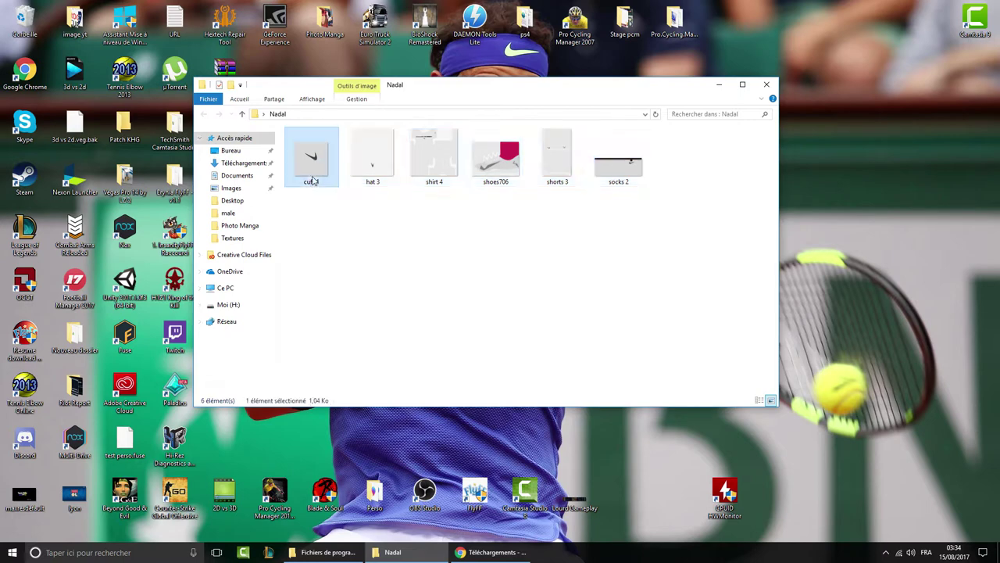
right_click(312, 178)
left_click(614, 283)
left_click_drag(713, 225, 511, 180)
left_click_drag(573, 193, 286, 131)
left_click(309, 177)
left_click(388, 168)
left_click(435, 163)
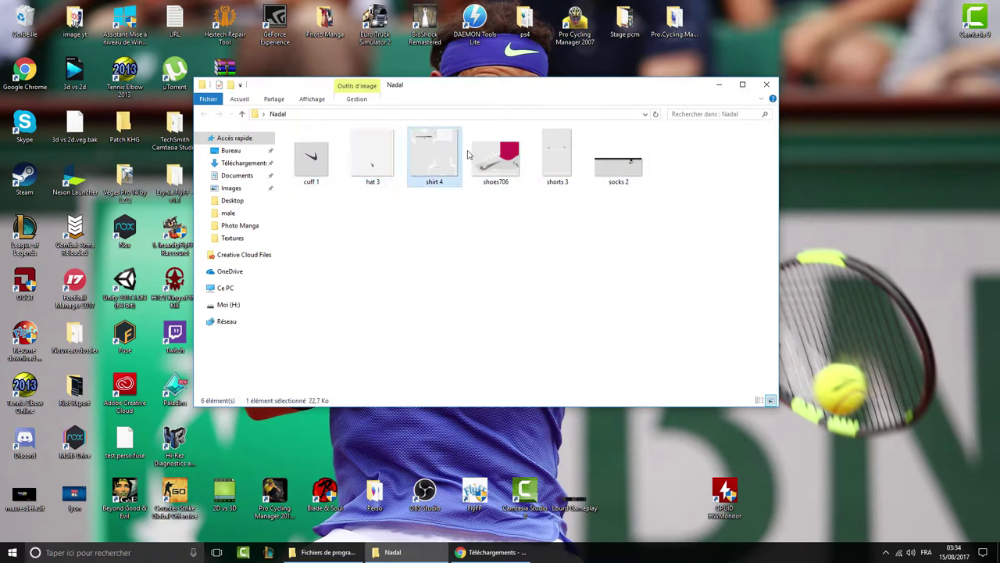
left_click(495, 159)
left_click(557, 160)
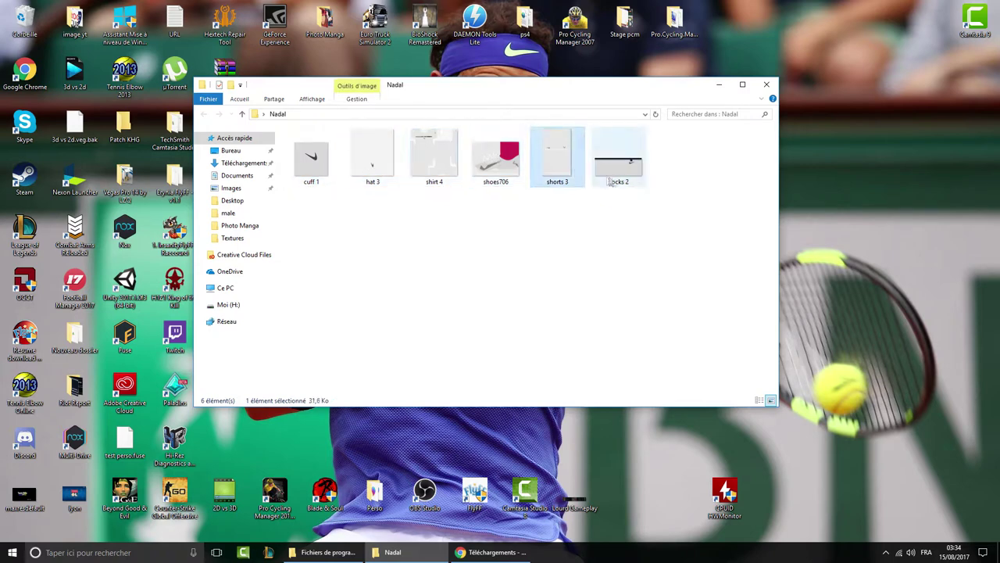
left_click(636, 191)
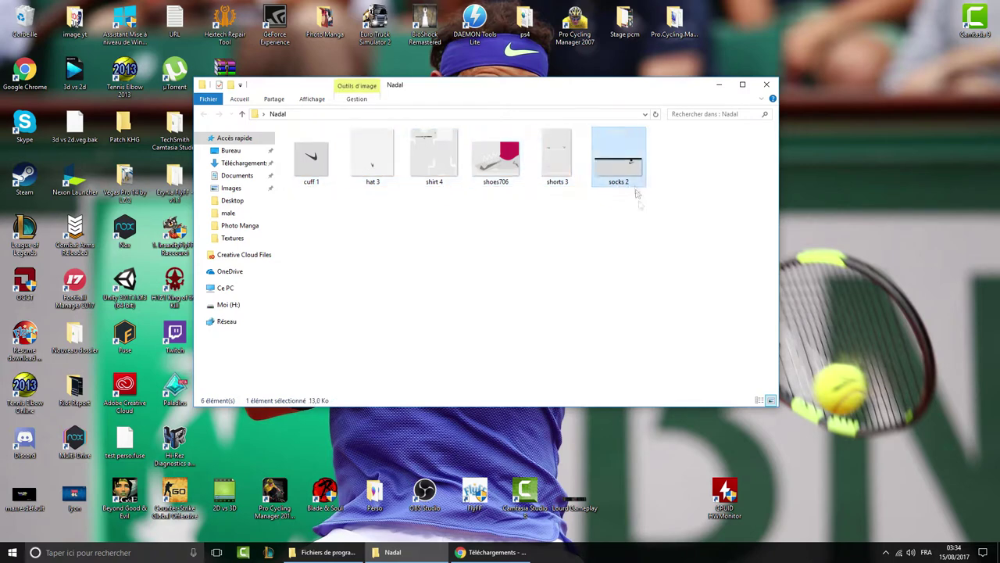
- Go through the outfit images in the Nadal folder again, from cuff 1 to socks 2
left_click(641, 311)
left_click(312, 160)
left_click_drag(665, 228, 229, 135)
left_click(615, 244)
left_click(313, 181)
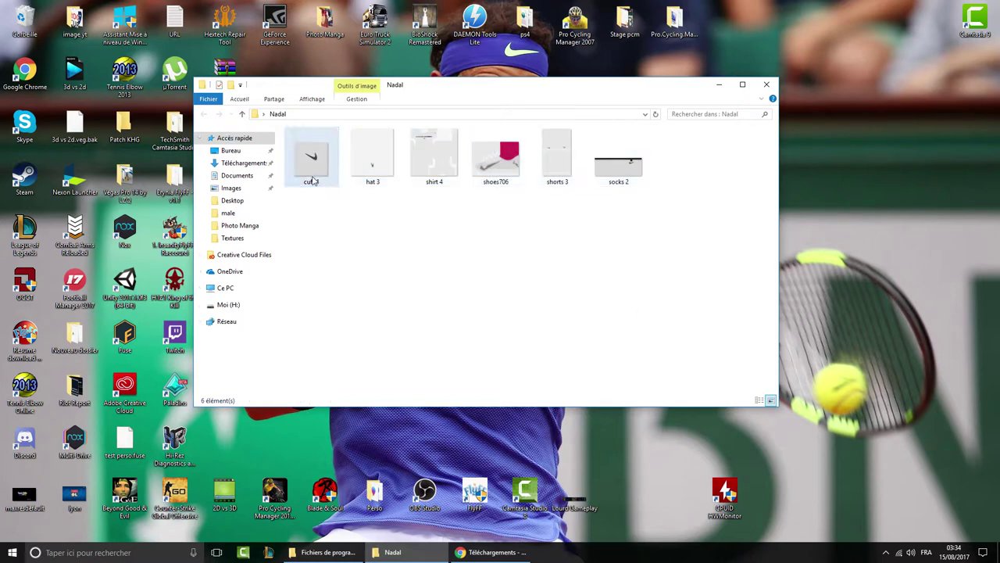
left_click(376, 162)
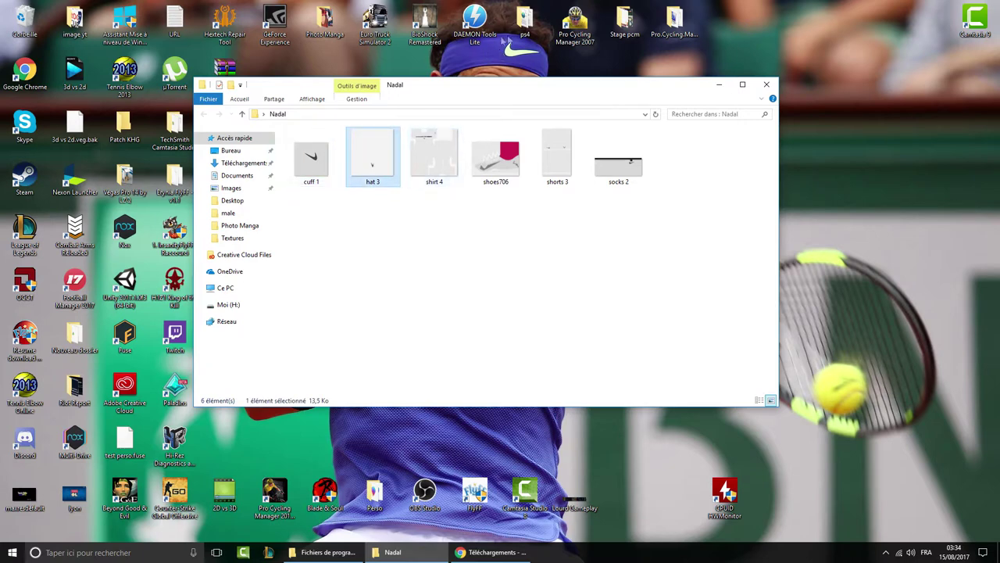
key("Right")
key("Right")
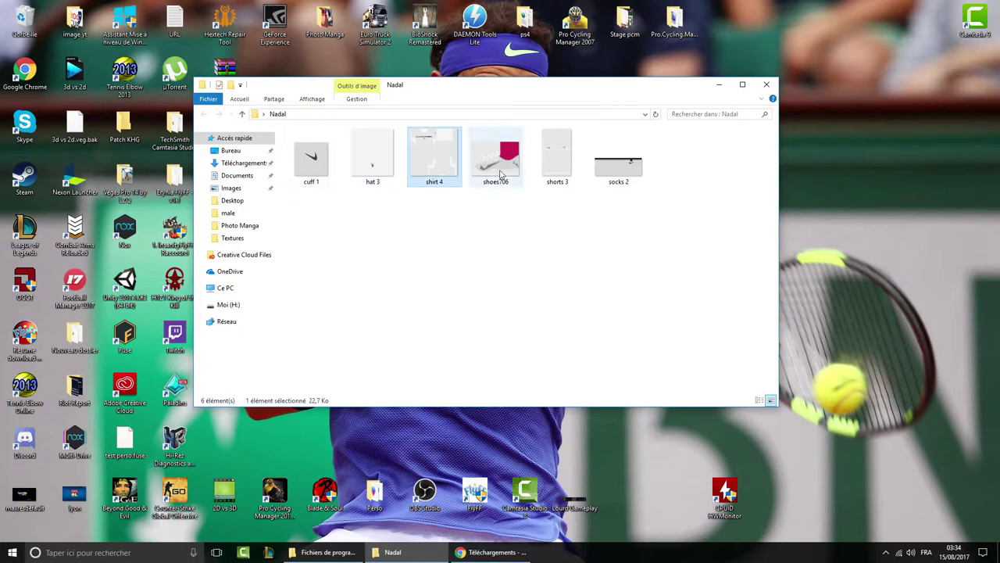
key("Right")
key("Right")
left_click(592, 279)
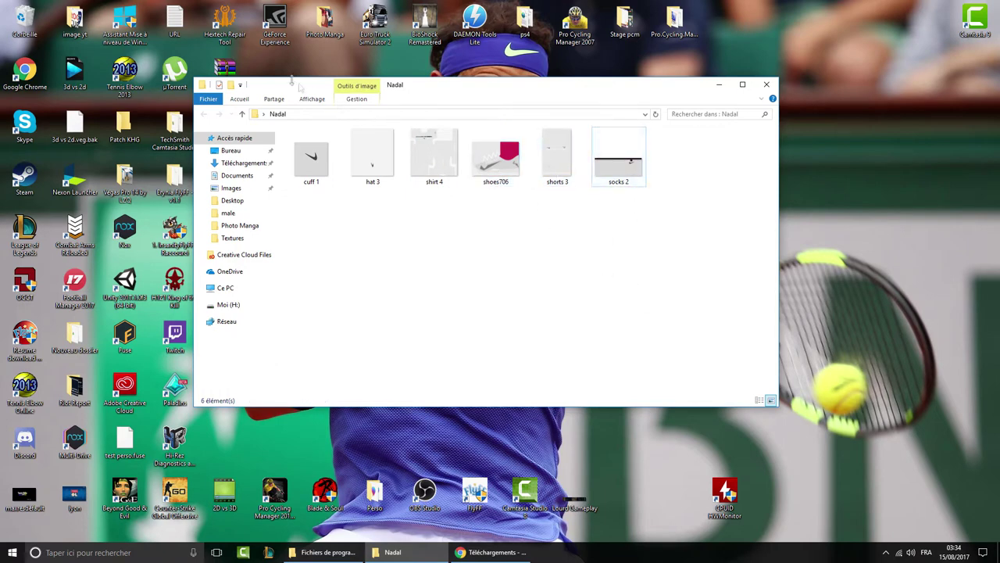
- Reposition the Nadal folder window higher and further across the desktop
left_click_drag(488, 93, 484, 58)
left_click_drag(677, 203, 390, 223)
left_click_drag(484, 59, 592, 52)
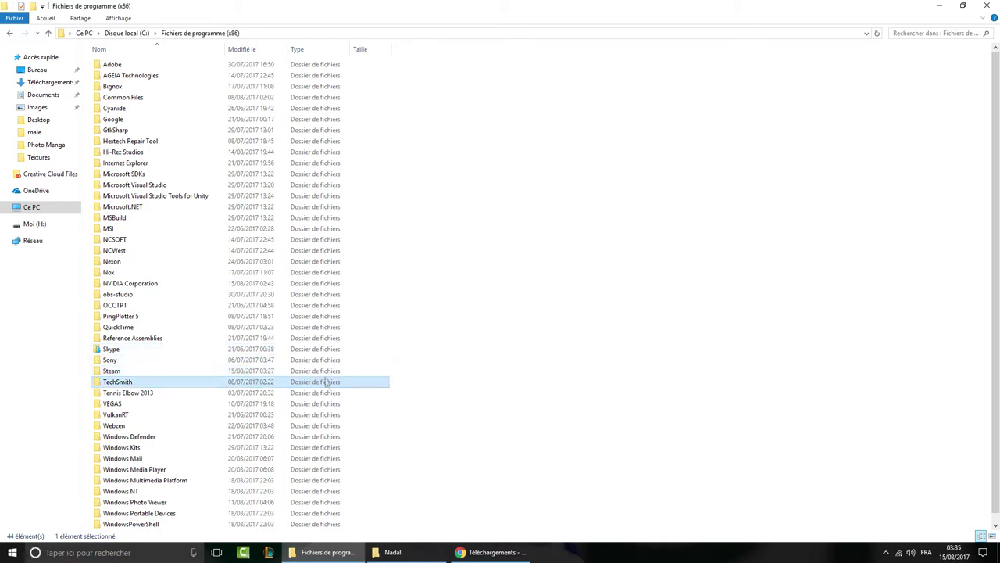
- Navigate from the C: drive through Fichiers de programme (x86), Steam, steamapps, common and Tennis Elbow 2013 to the Mods\ATP folder
left_click(125, 33)
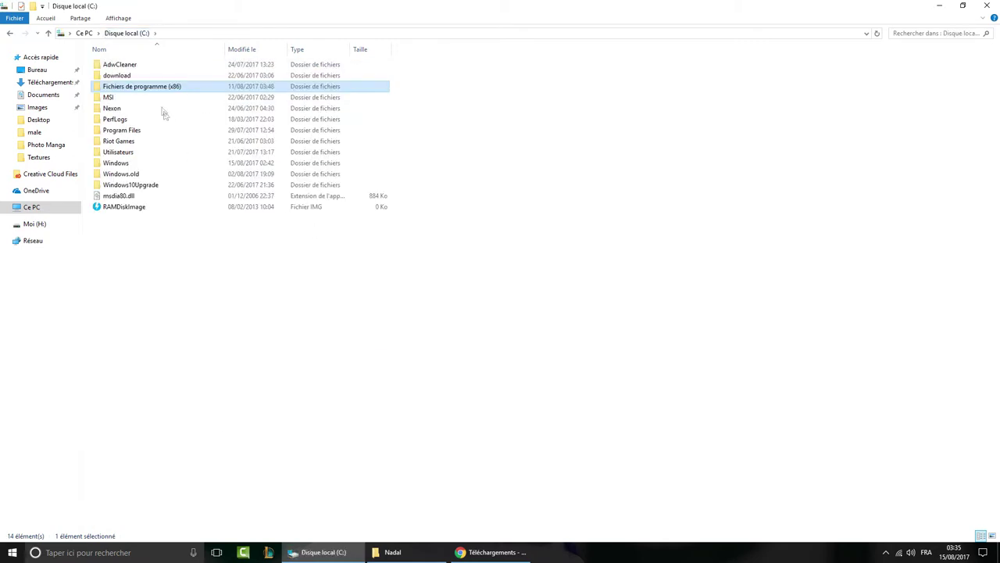
double_click(149, 89)
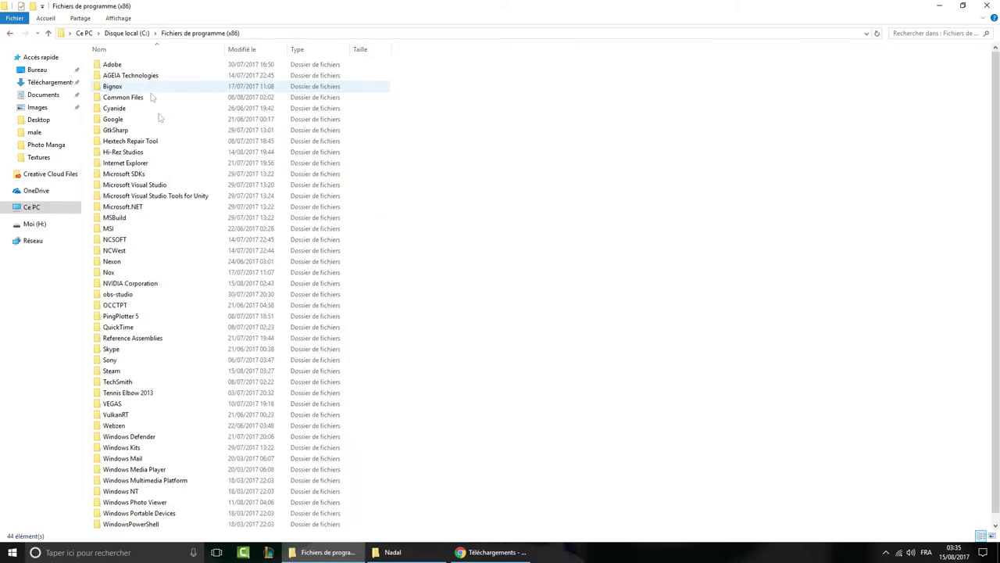
double_click(162, 362)
double_click(137, 250)
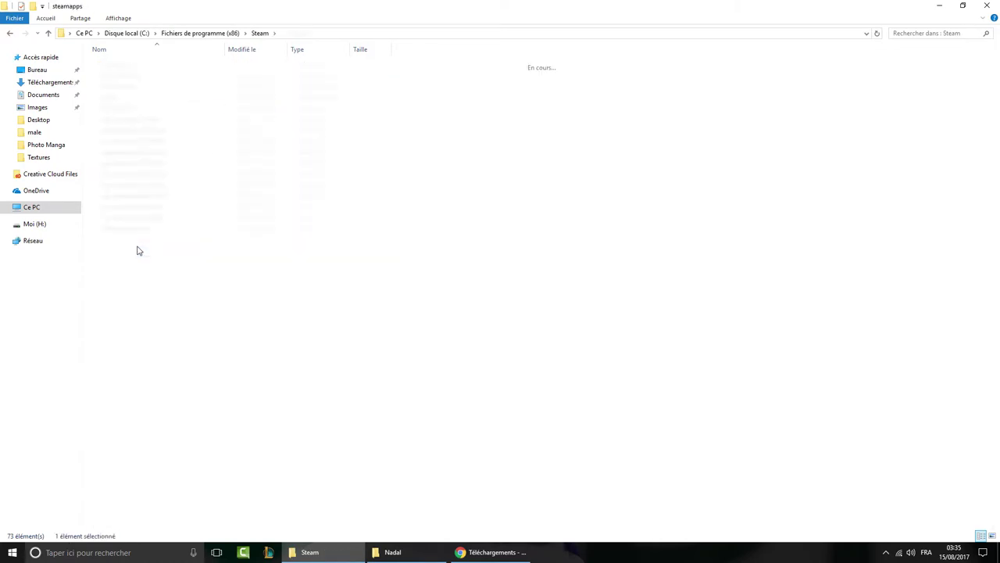
double_click(151, 69)
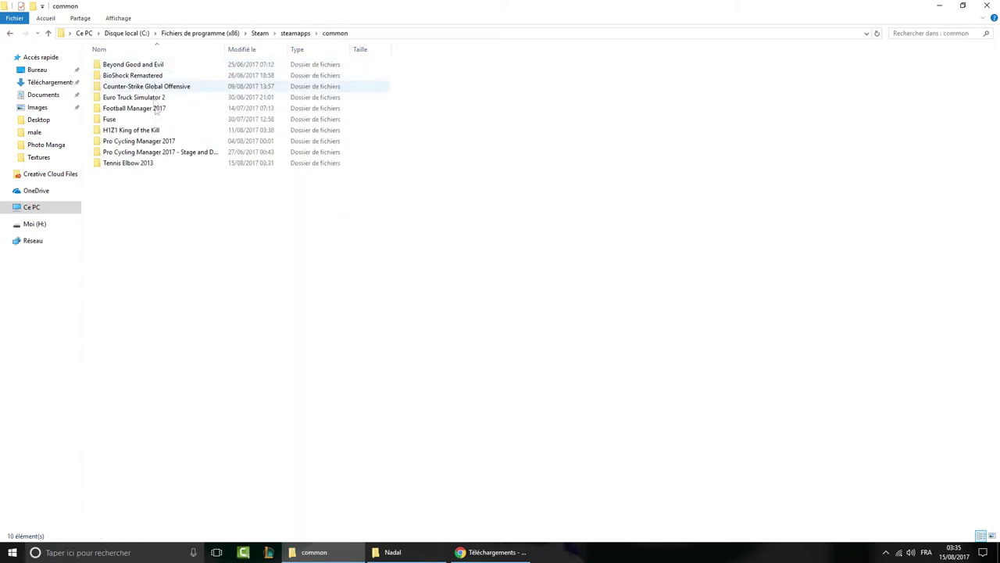
double_click(161, 162)
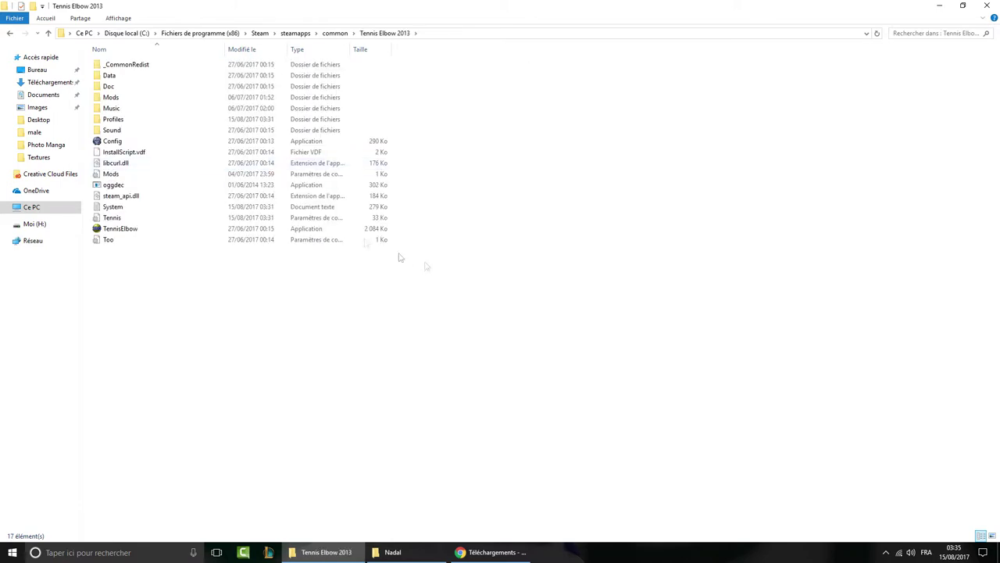
double_click(273, 100)
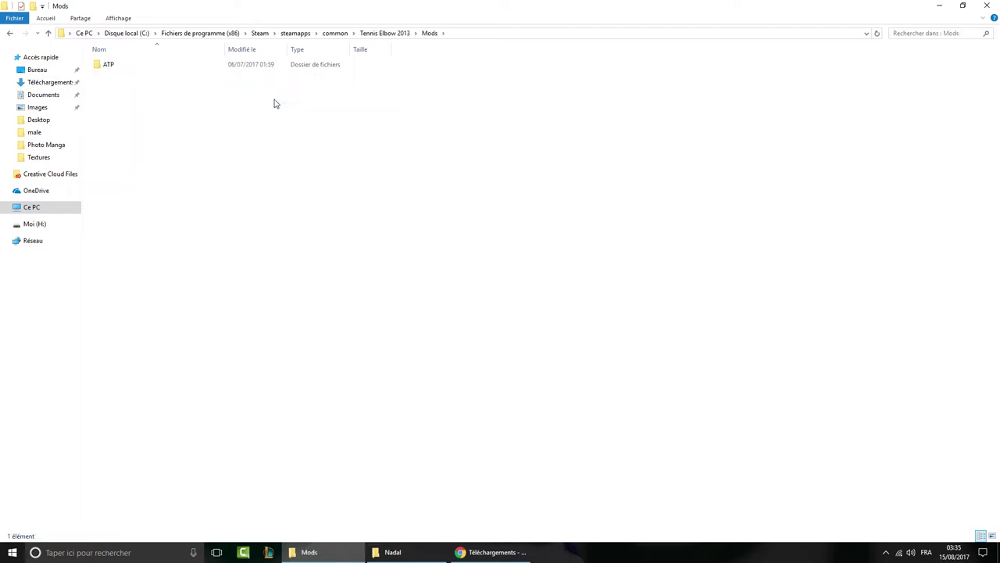
double_click(310, 67)
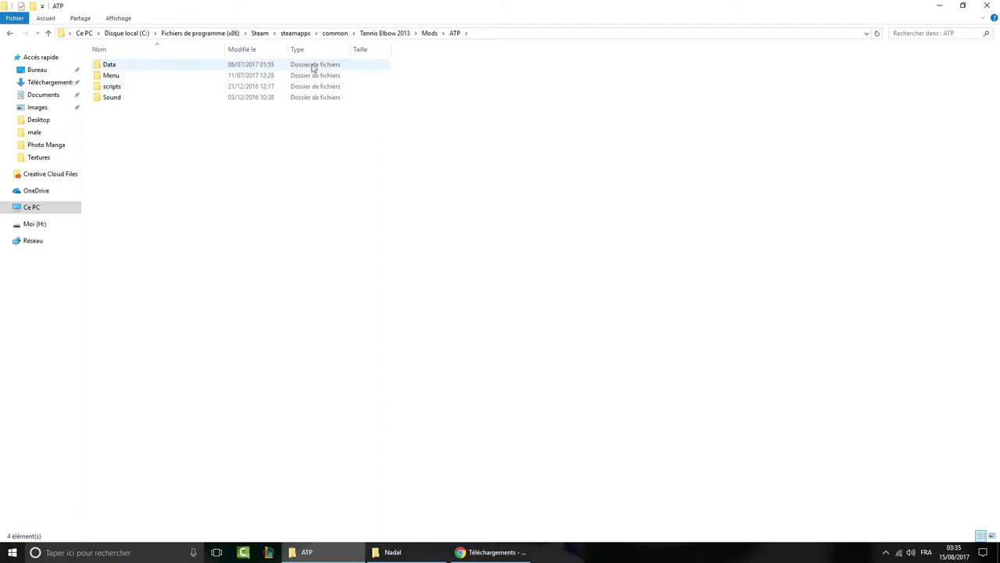
double_click(322, 76)
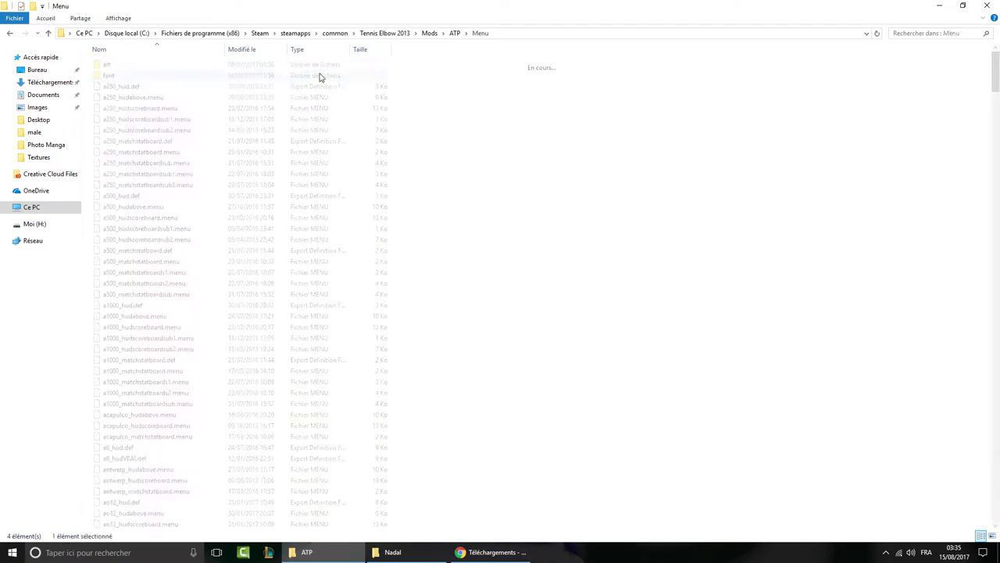
scroll(320, 313, "down", 4)
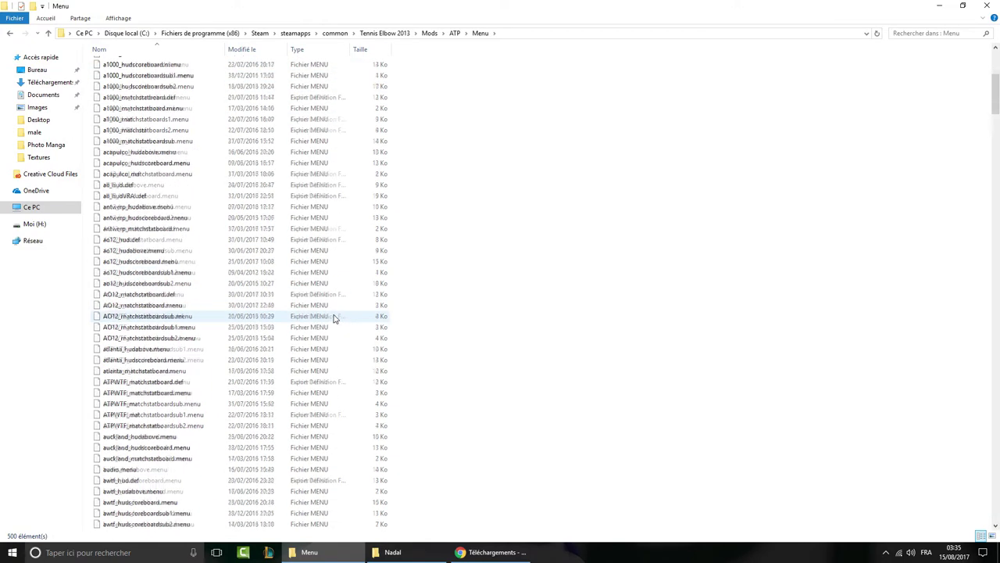
scroll(356, 311, "up", 4)
double_click(169, 66)
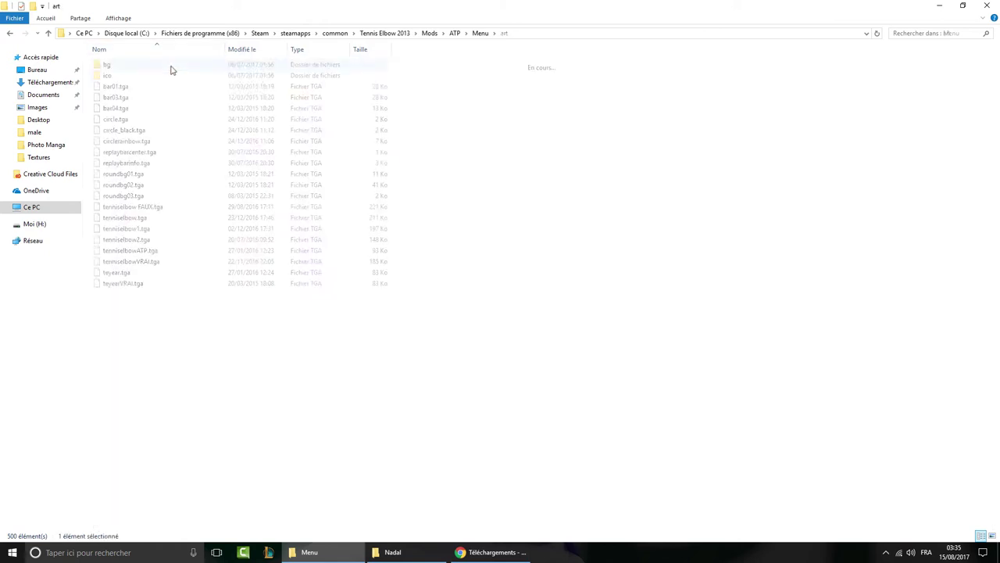
left_click(10, 34)
scroll(328, 229, "down", 12)
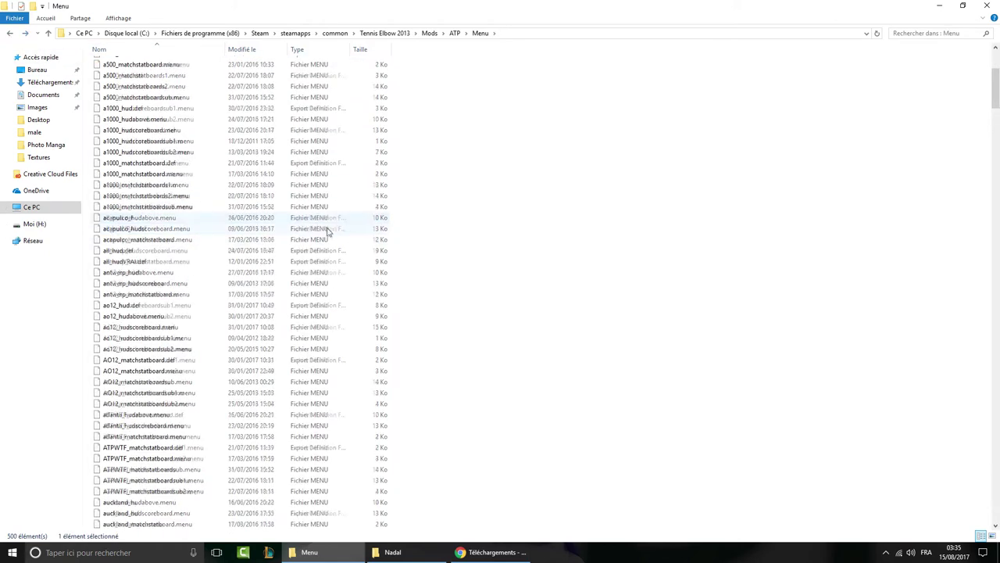
scroll(67, 84, "down", 20)
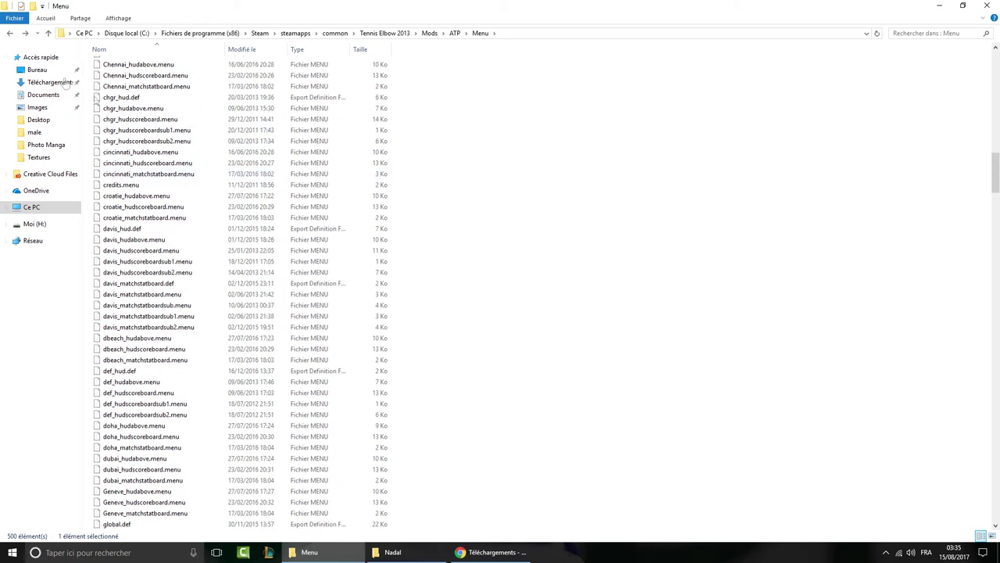
left_click(9, 33)
double_click(210, 71)
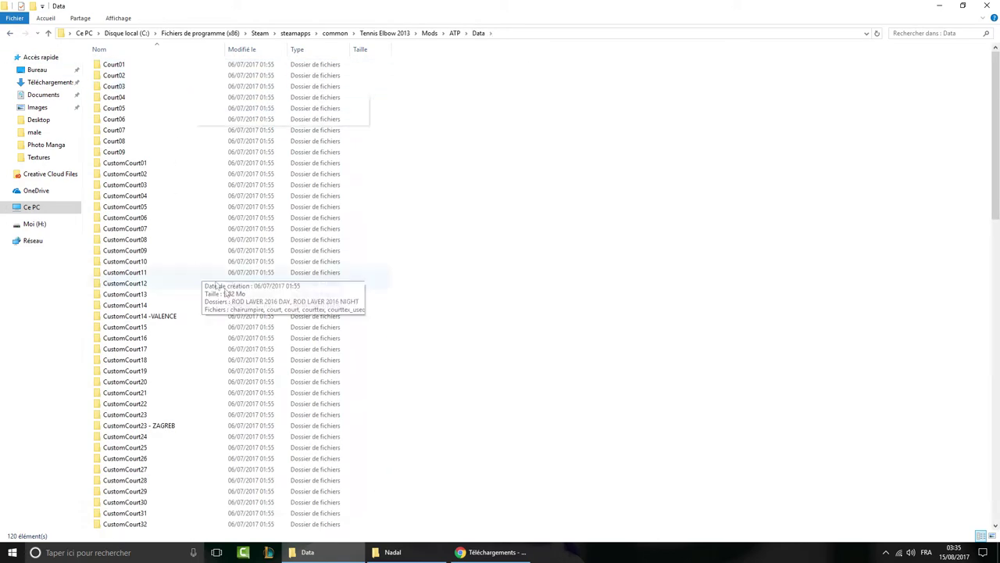
scroll(223, 289, "down", 5)
scroll(222, 293, "down", 15)
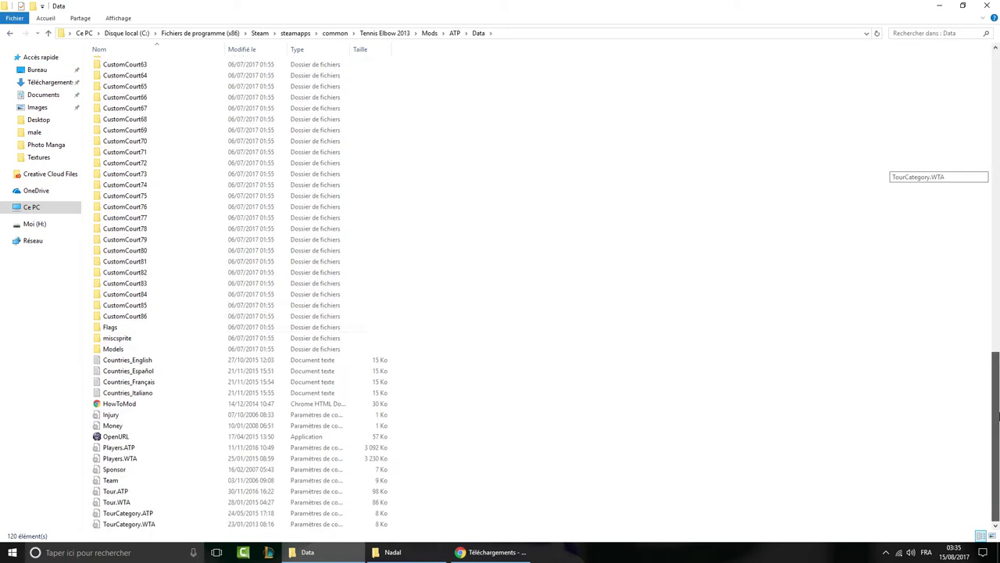
double_click(324, 348)
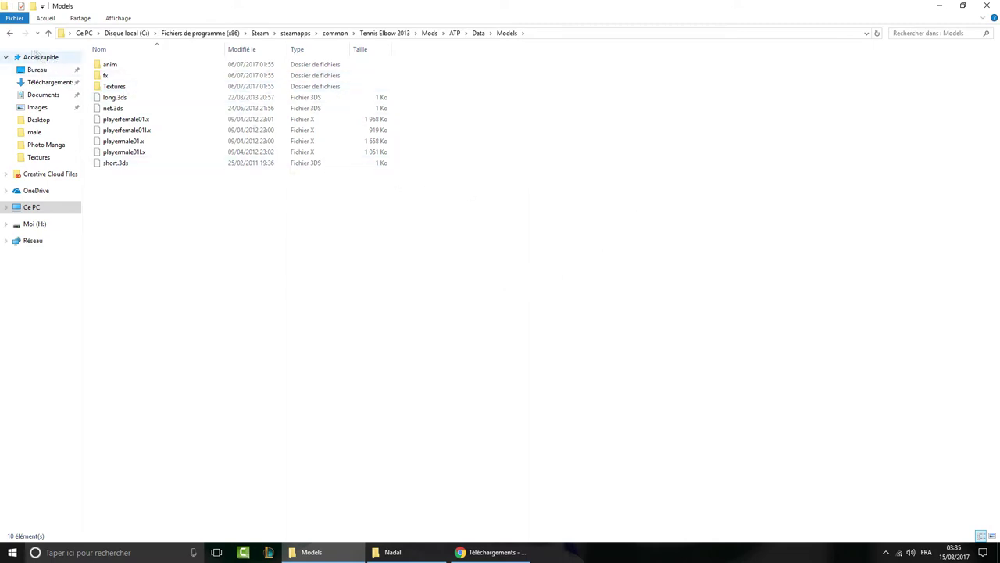
left_click(11, 33)
left_click(11, 34)
- Open the Textures folder inside the ATP mod's Data\Models folder
double_click(135, 63)
scroll(314, 274, "down", 20)
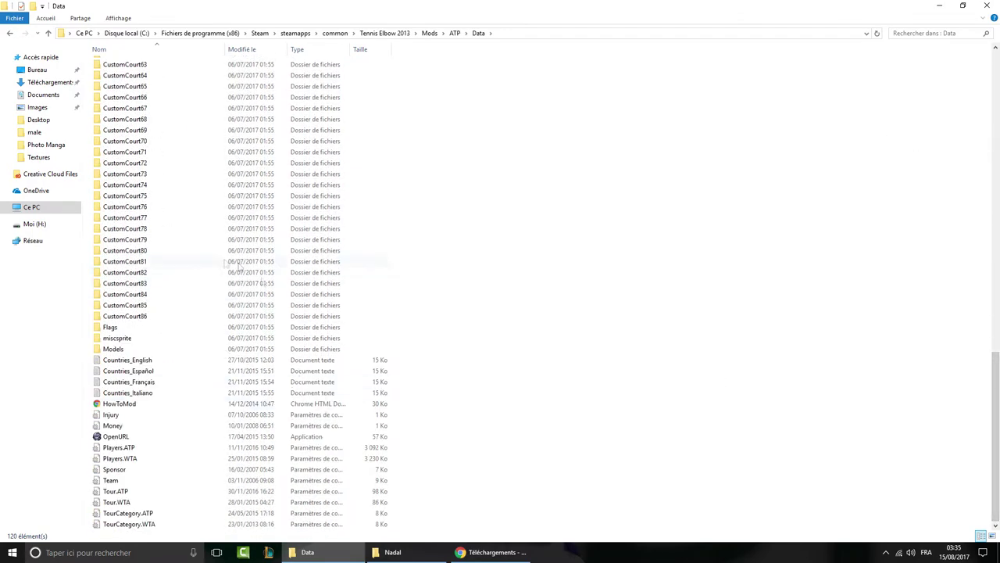
double_click(234, 349)
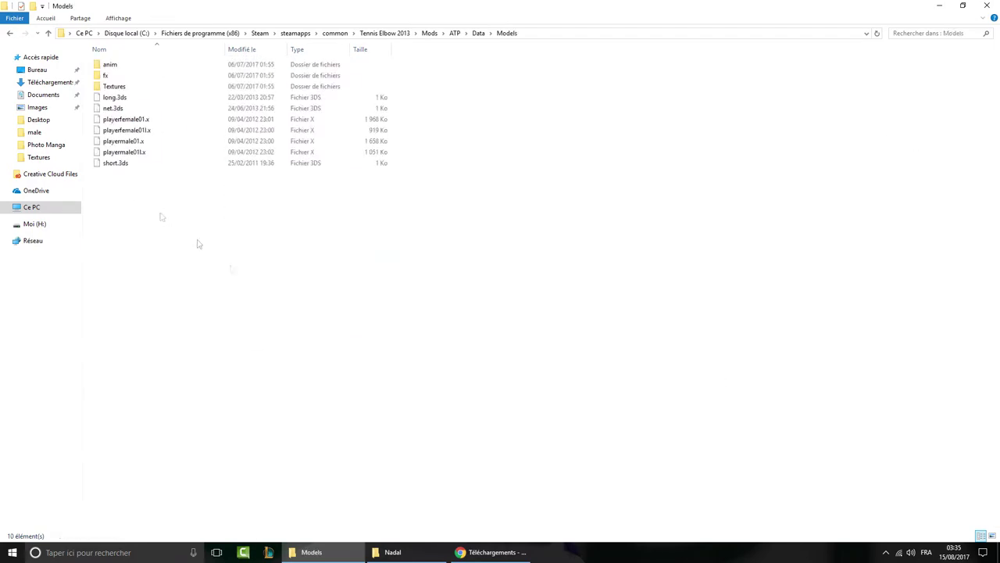
double_click(192, 87)
- Examine how the cuff textures are numbered in the Textures folder and compare them with cuff 1 in the Nadal folder
scroll(631, 283, "down", 15)
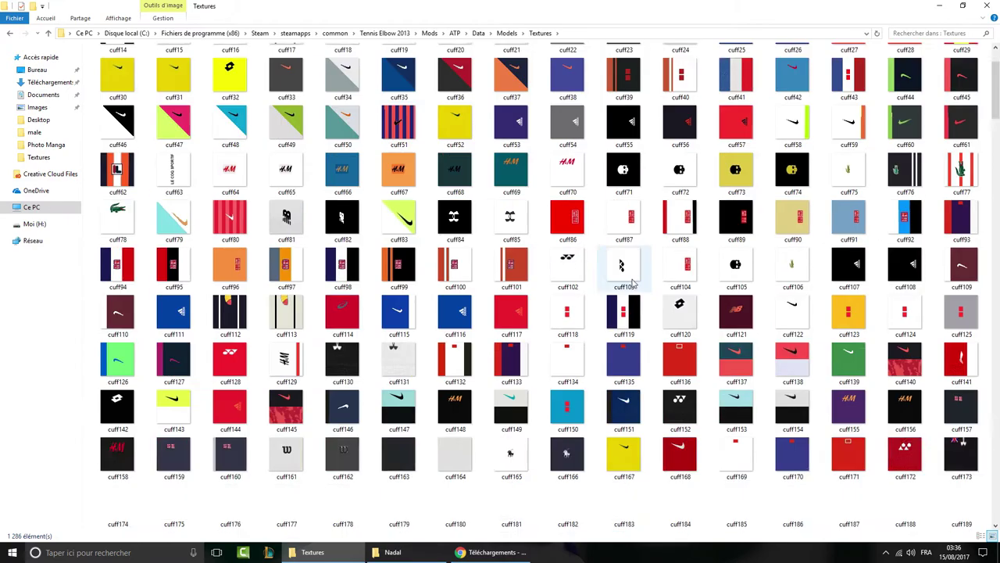
scroll(637, 283, "up", 15)
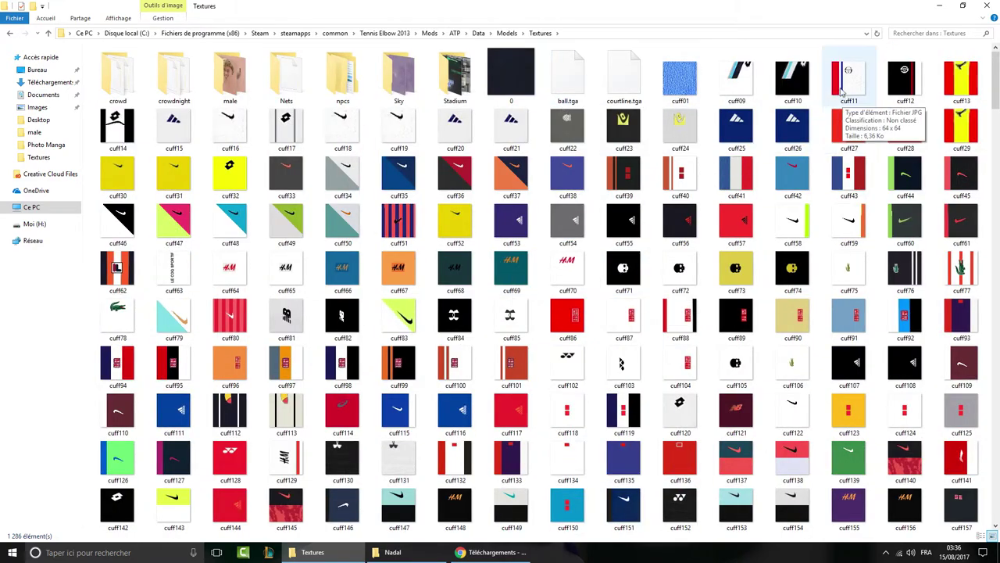
left_click(698, 81)
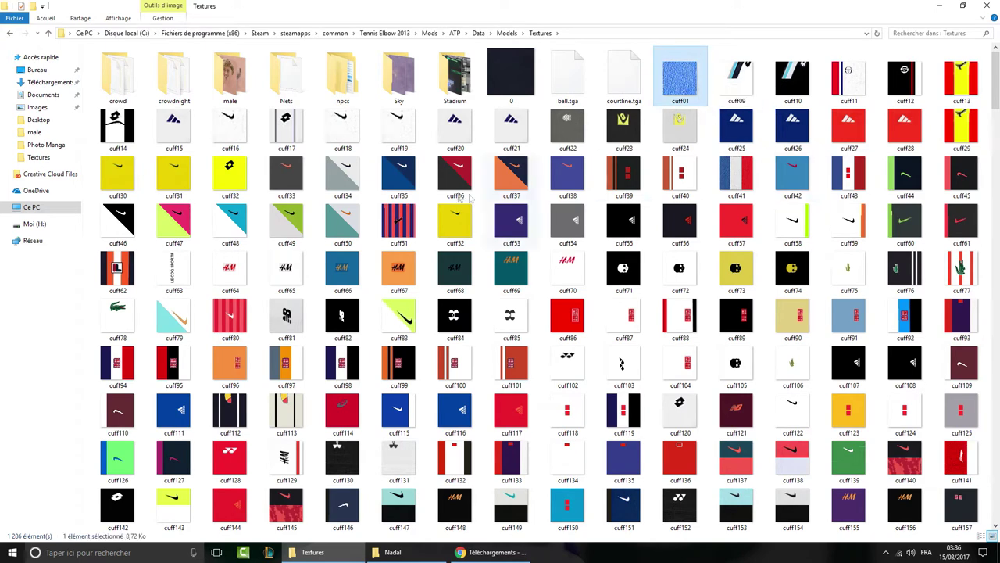
left_click(498, 225)
left_click_drag(996, 104, 996, 145)
left_click(393, 551)
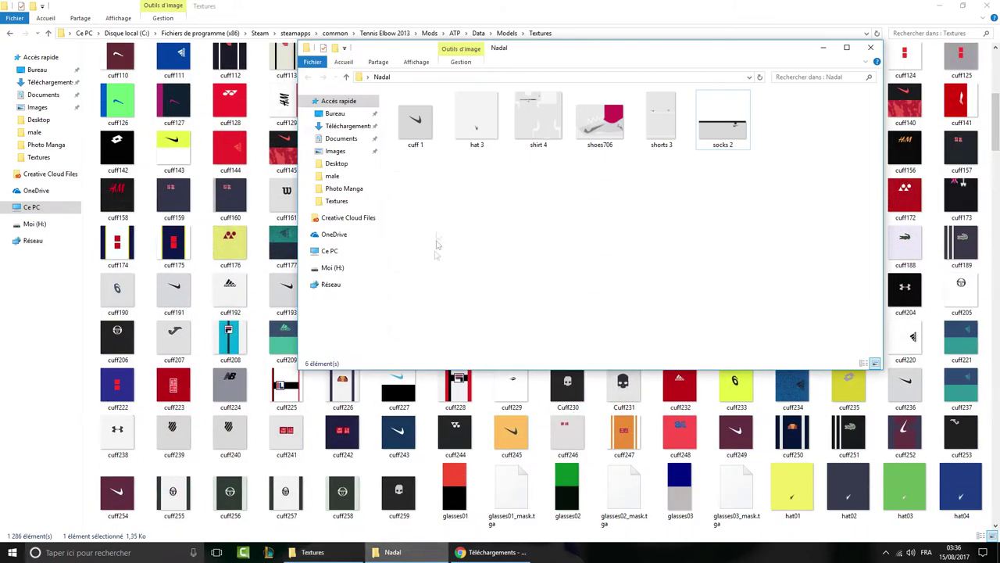
left_click(415, 121)
left_click(20, 369)
- Examine the numbered hat textures in the mod's Textures folder, including the neighbouring glasses and racket files
scroll(619, 368, "down", 12)
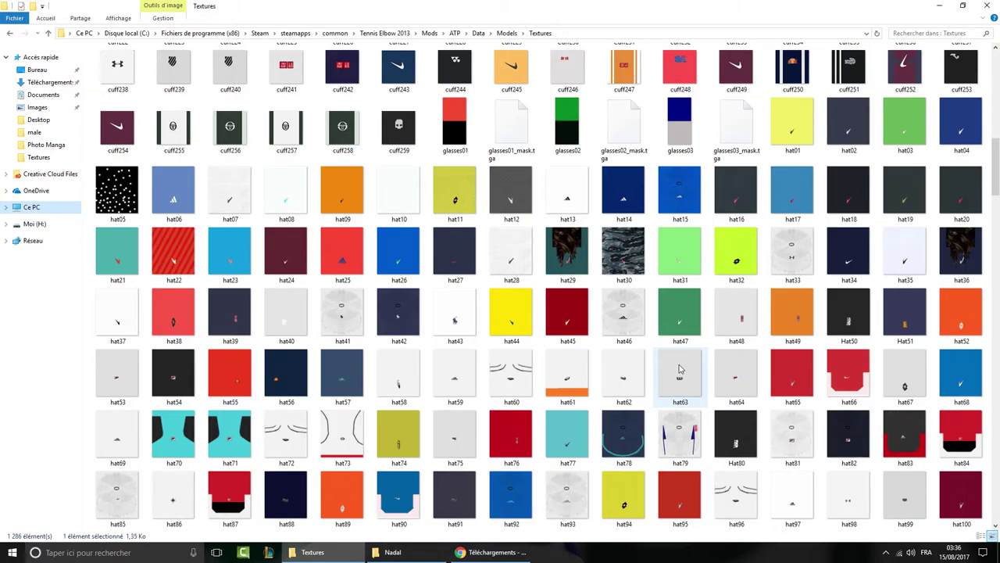
scroll(618, 368, "up", 8)
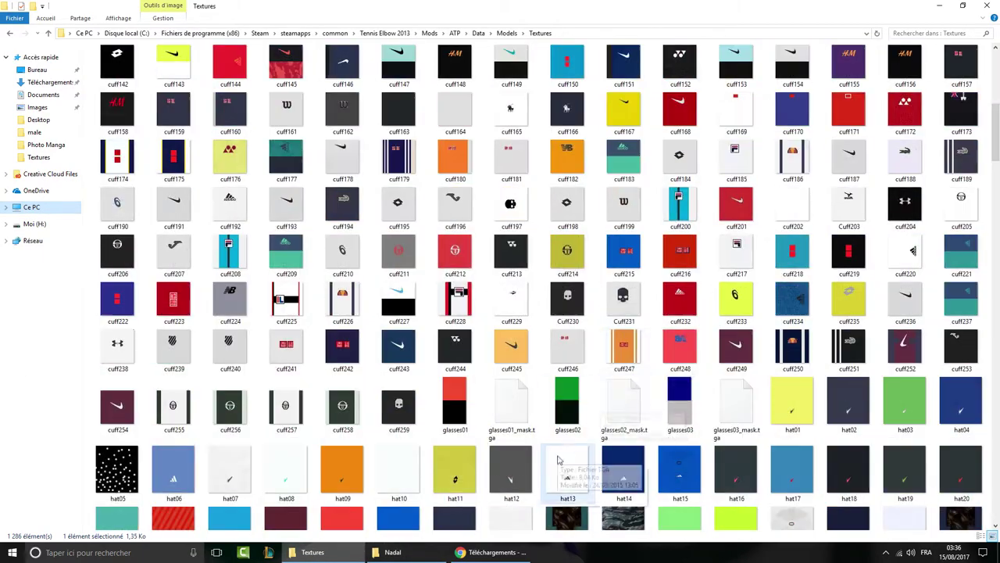
left_click(531, 477)
left_click(586, 472)
left_click(598, 469)
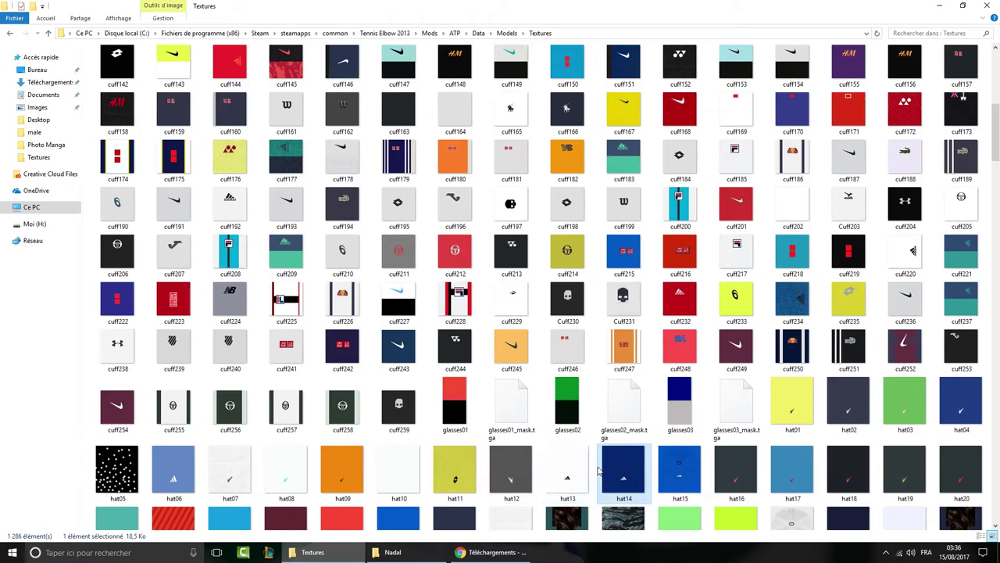
left_click(564, 406)
scroll(603, 400, "down", 5)
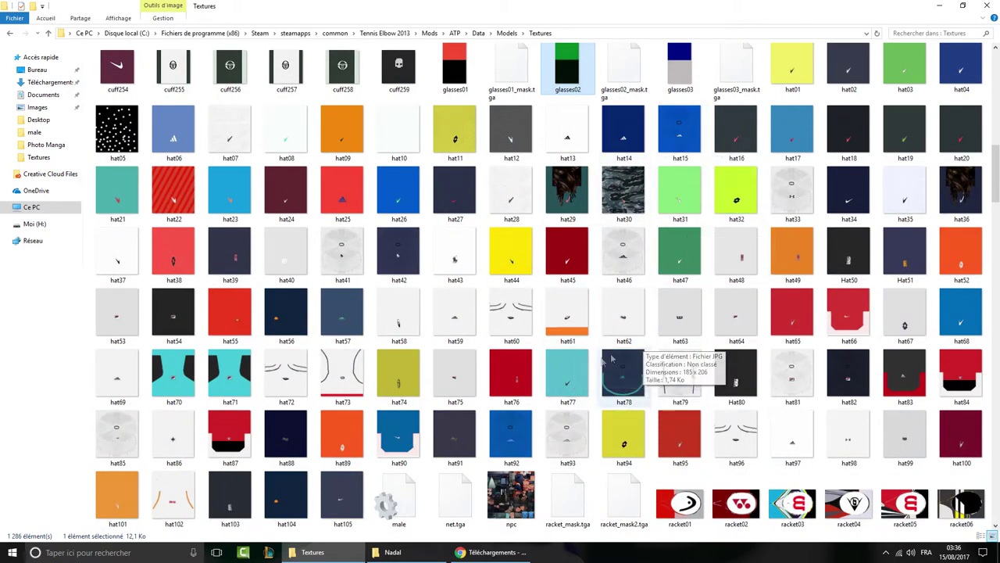
scroll(380, 328, "down", 4)
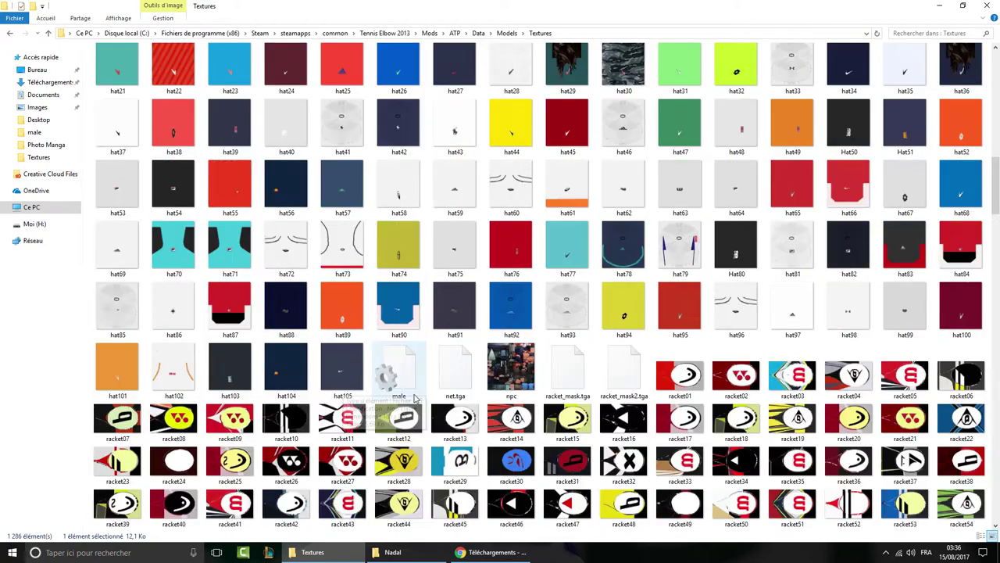
- Examine the numbered shoes and socks textures through to the end of the Textures folder
scroll(743, 361, "down", 10)
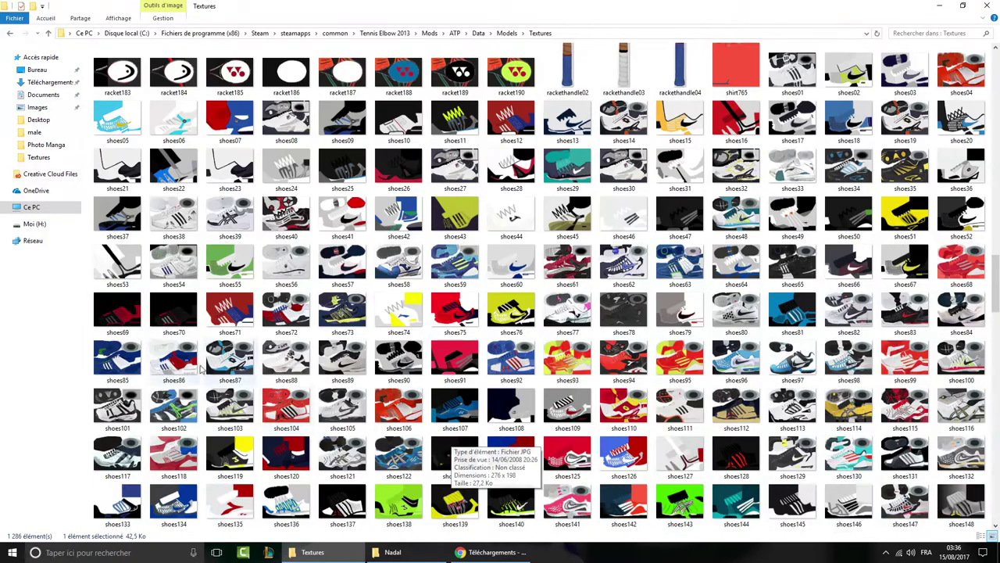
left_click(209, 366)
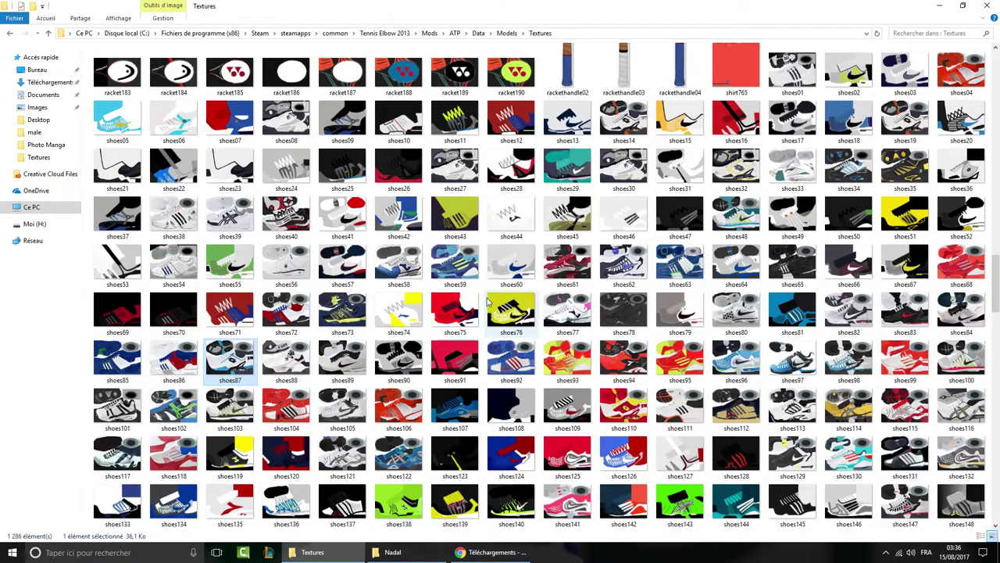
scroll(489, 303, "down", 7)
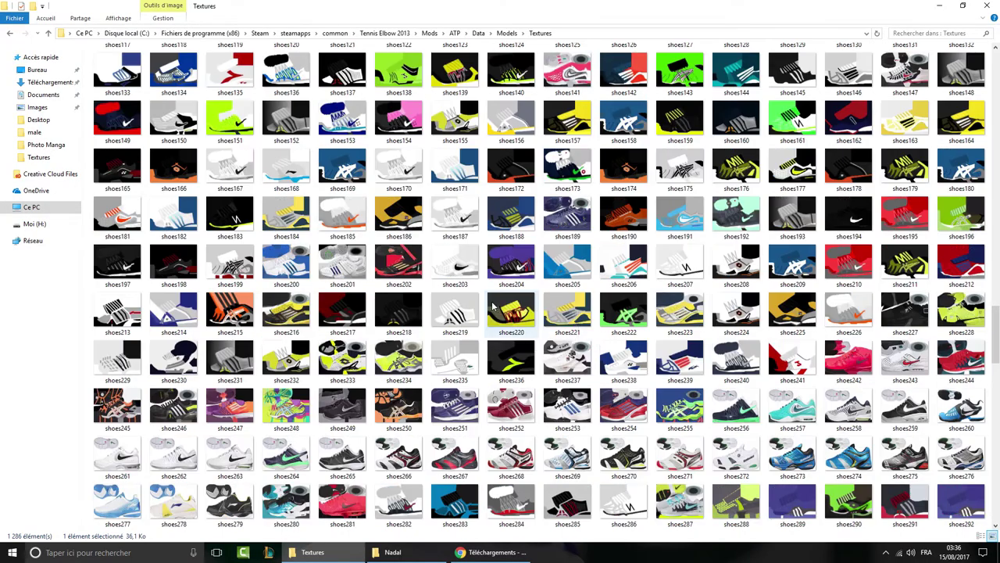
scroll(493, 307, "down", 7)
scroll(997, 254, "down", 15)
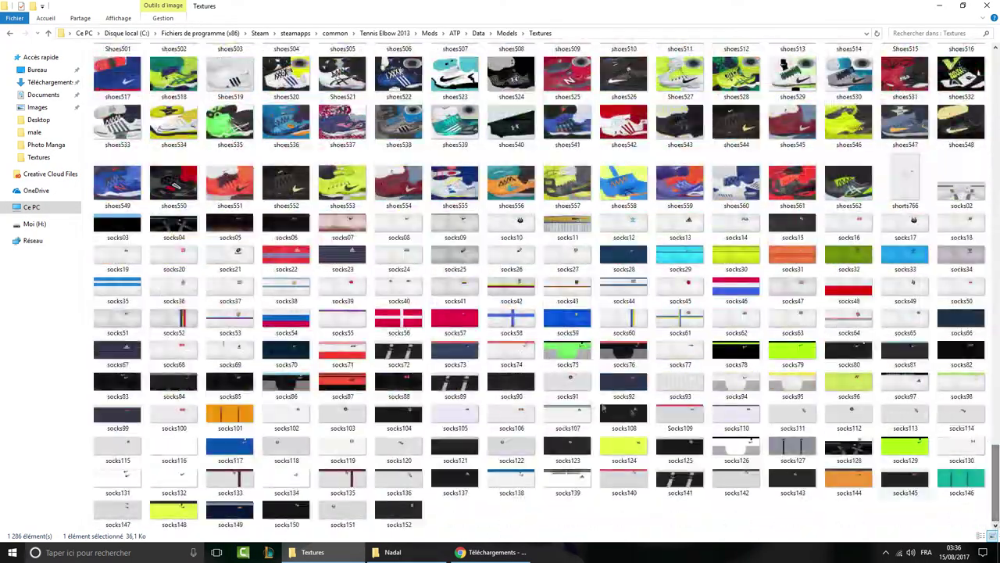
- Check the outfit files in the Nadal folder, and open the male subfolder of the mod's Textures folder
left_click(592, 397)
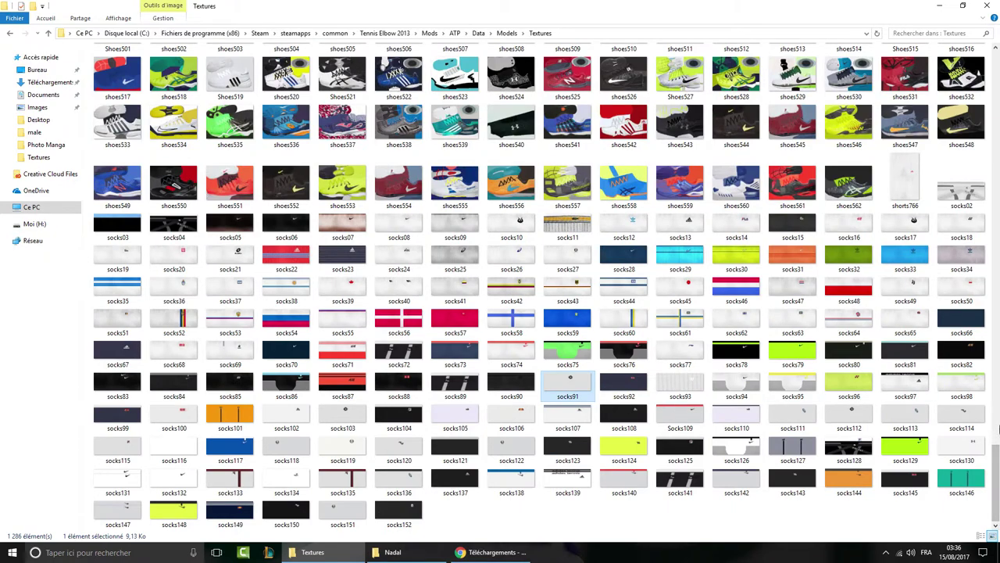
left_click_drag(996, 475, 996, 78)
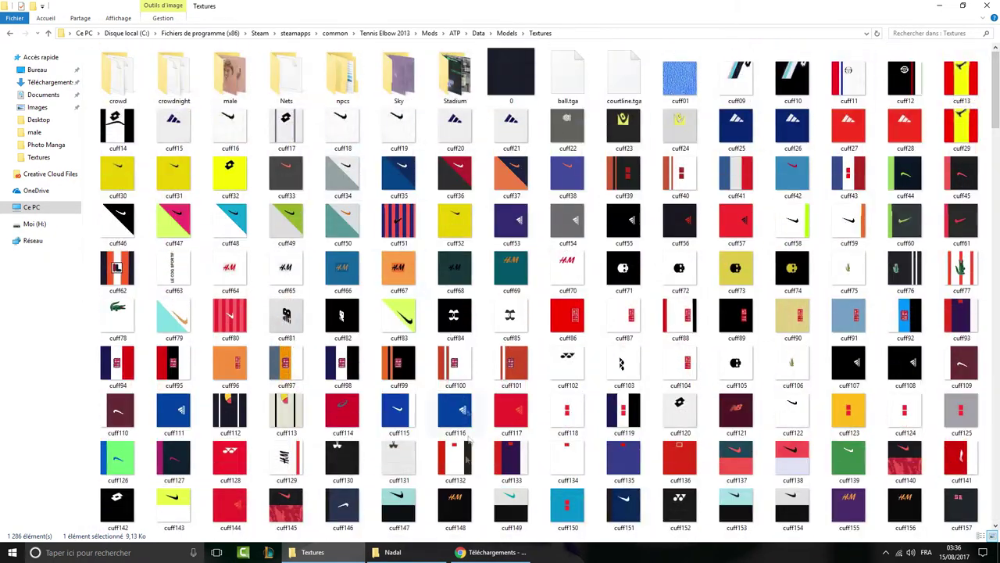
left_click(393, 552)
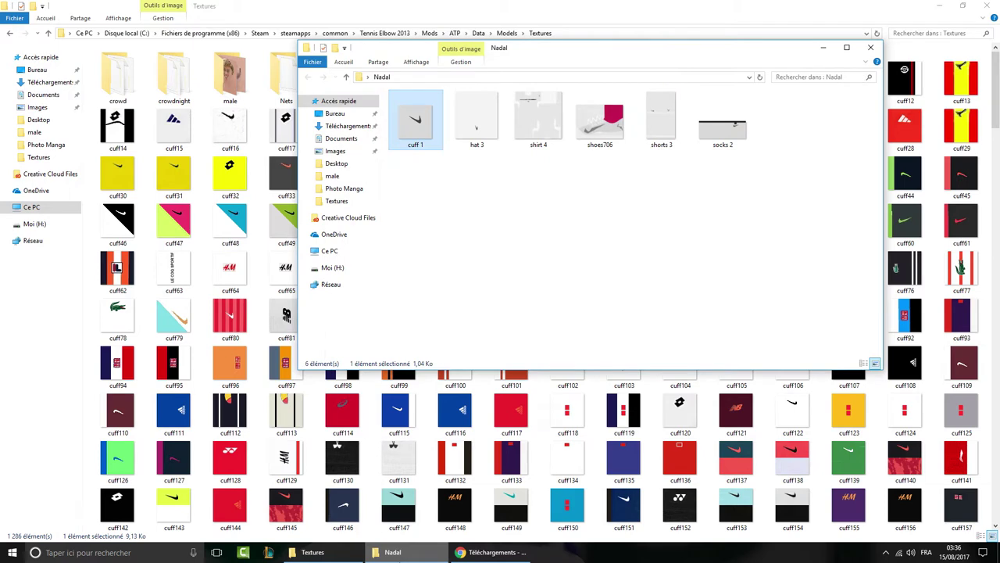
left_click(393, 552)
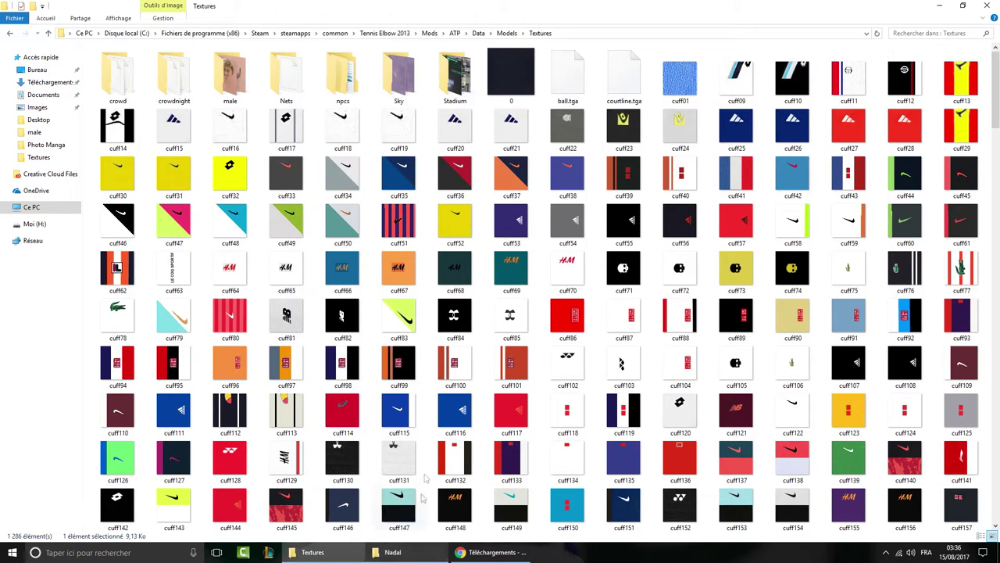
left_click(231, 93)
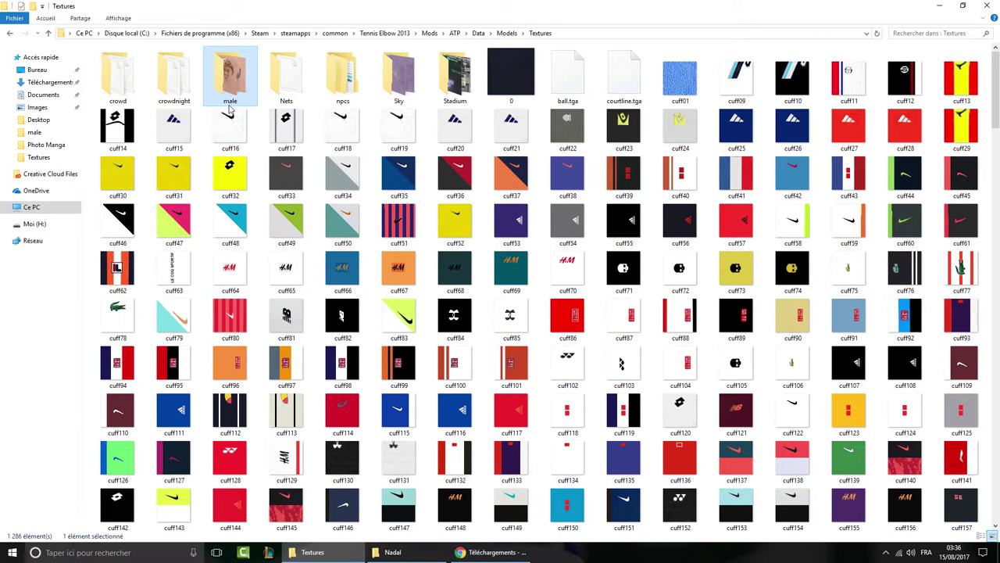
double_click(225, 82)
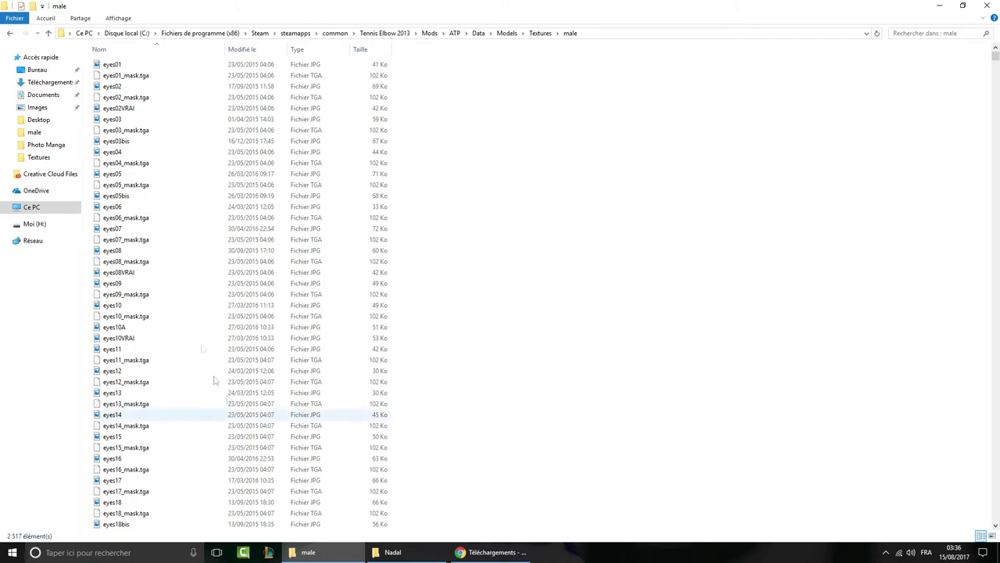
- Preview the eyes05 face texture in the male folder and examine the numbered eyes and mask files
double_click(180, 174)
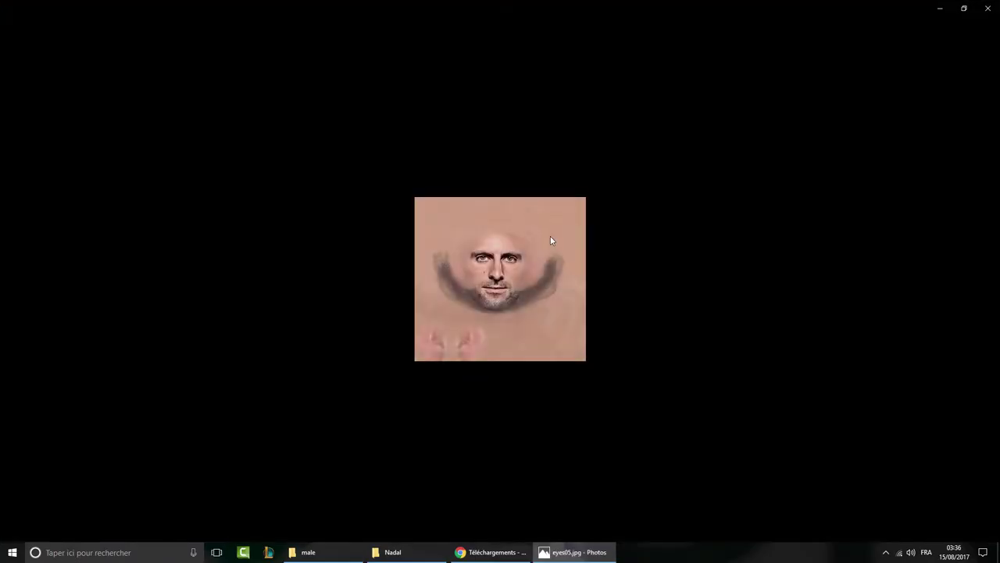
left_click(988, 8)
scroll(680, 268, "down", 10)
scroll(722, 267, "down", 15)
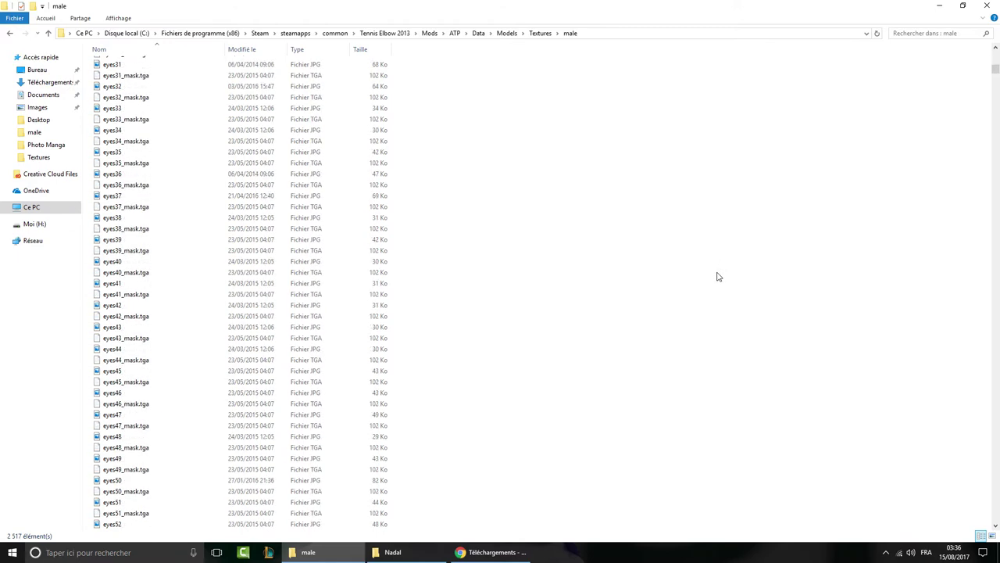
scroll(718, 282, "down", 20)
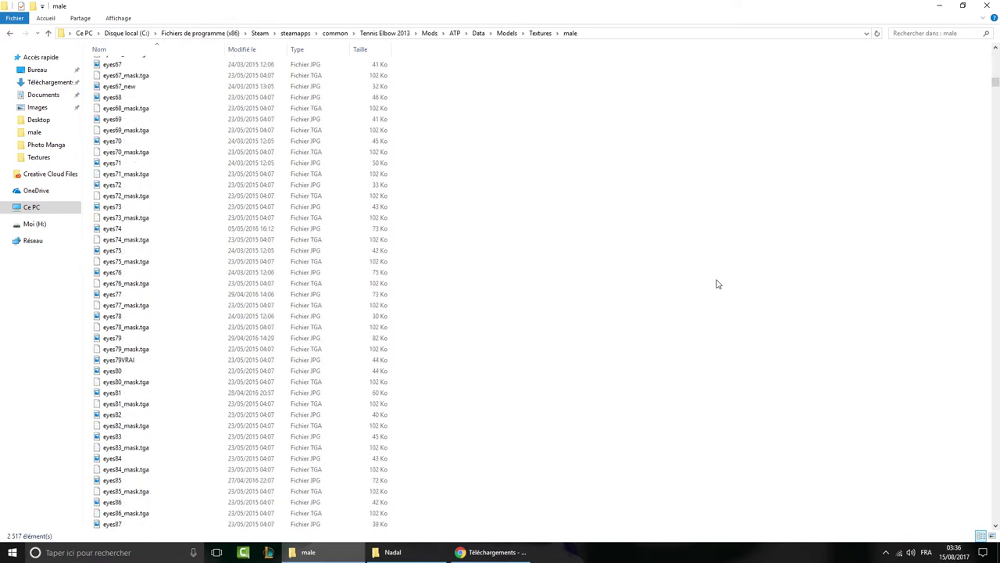
scroll(719, 283, "down", 20)
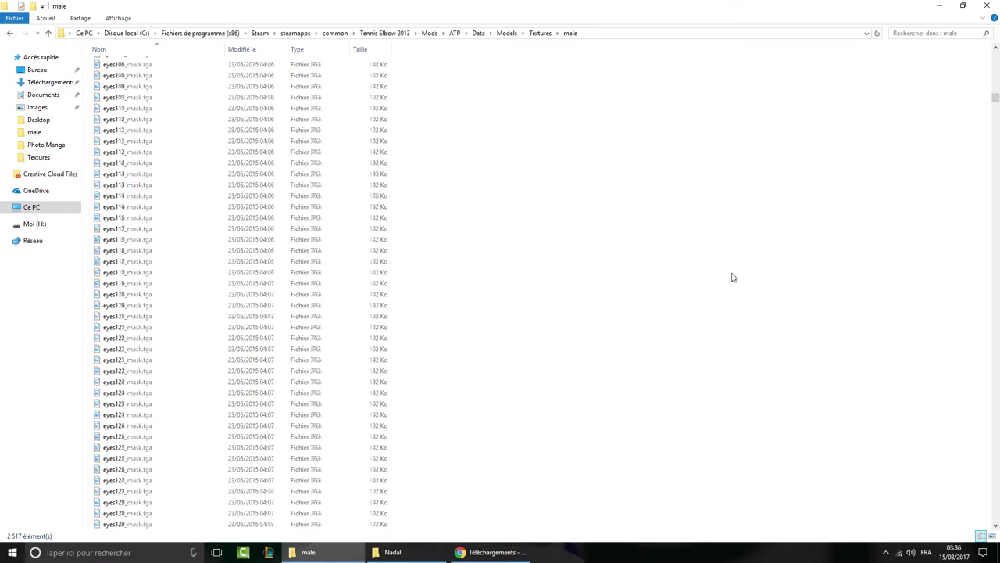
scroll(729, 281, "down", 5)
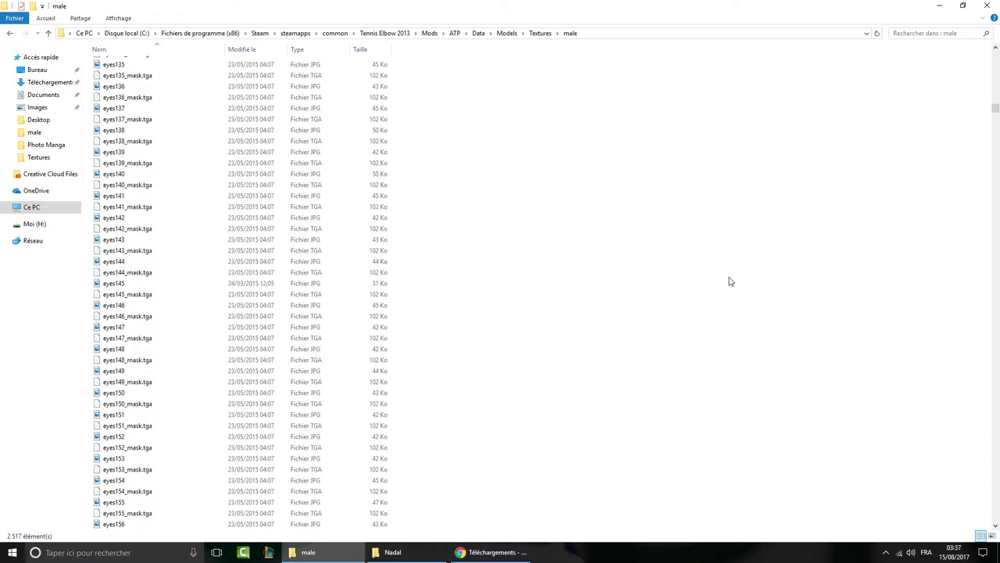
- Examine the hair and head files in the male folder and where the numbered shirt textures begin
left_click_drag(995, 110, 995, 147)
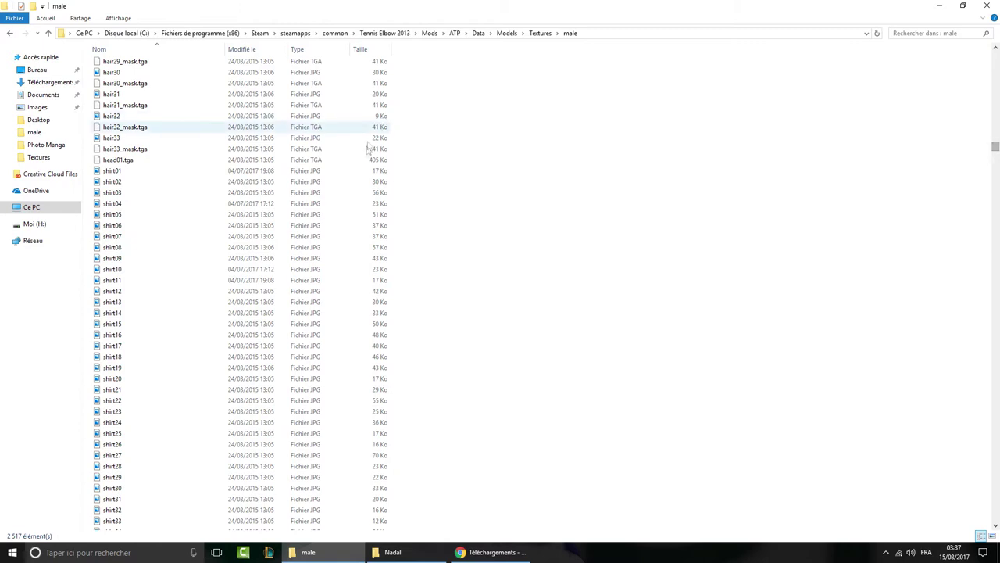
left_click_drag(469, 167, 234, 59)
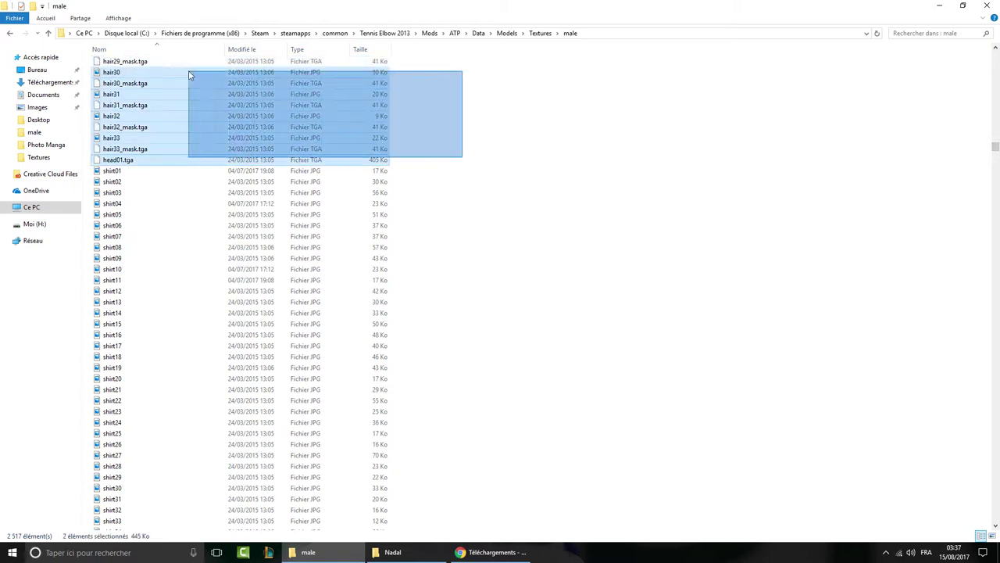
left_click(517, 146)
scroll(597, 160, "down", 3)
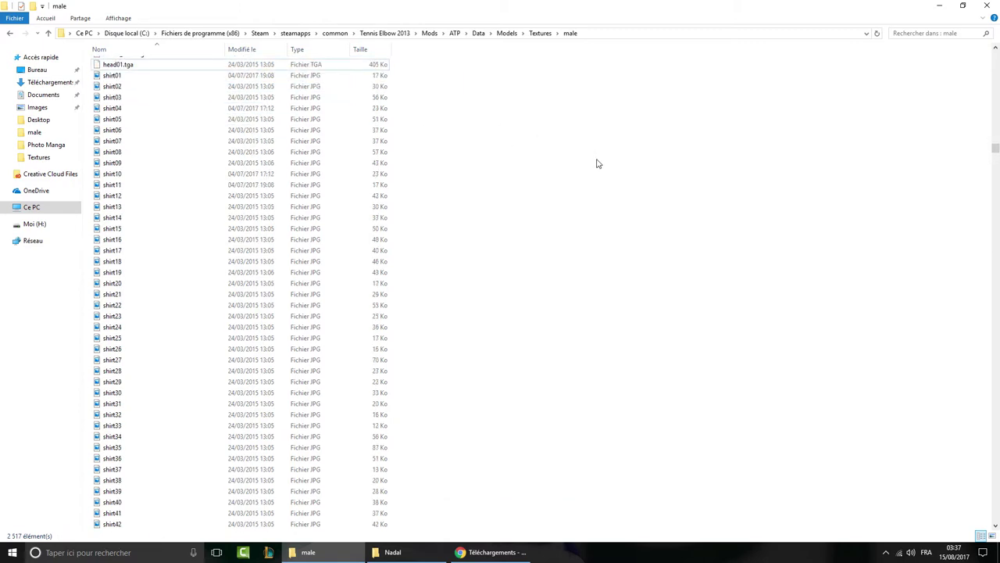
scroll(597, 170, "down", 1)
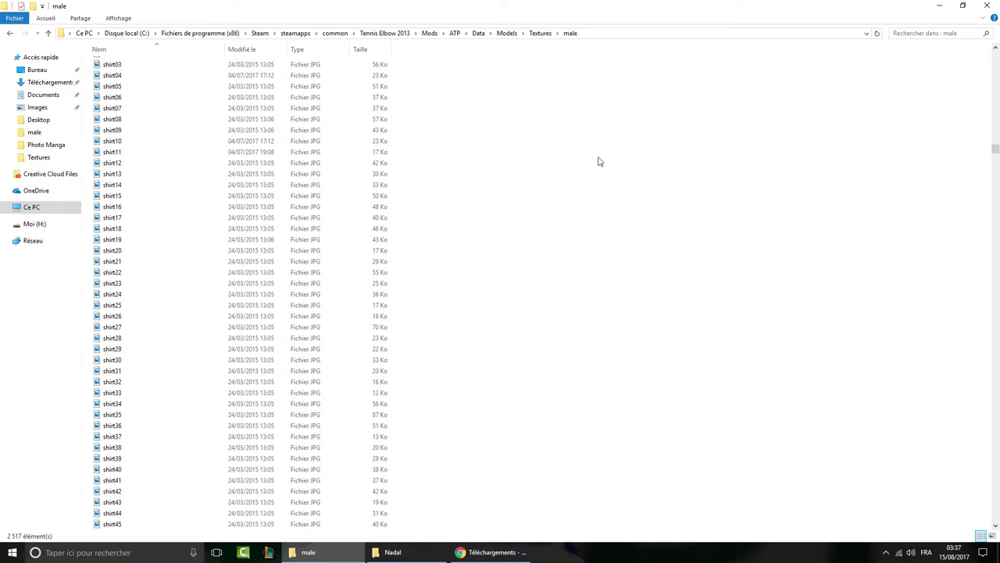
scroll(599, 160, "up", 1)
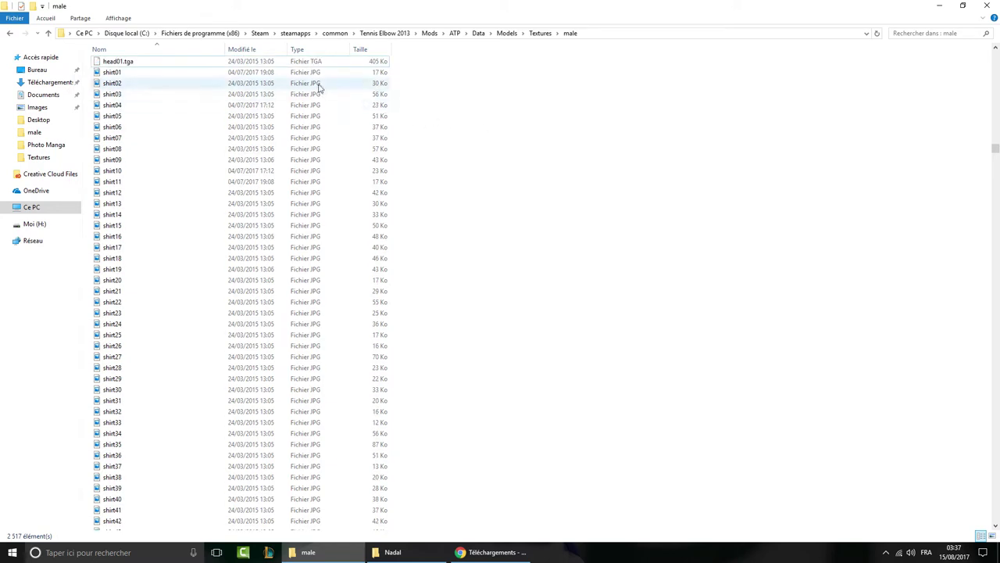
left_click(350, 83)
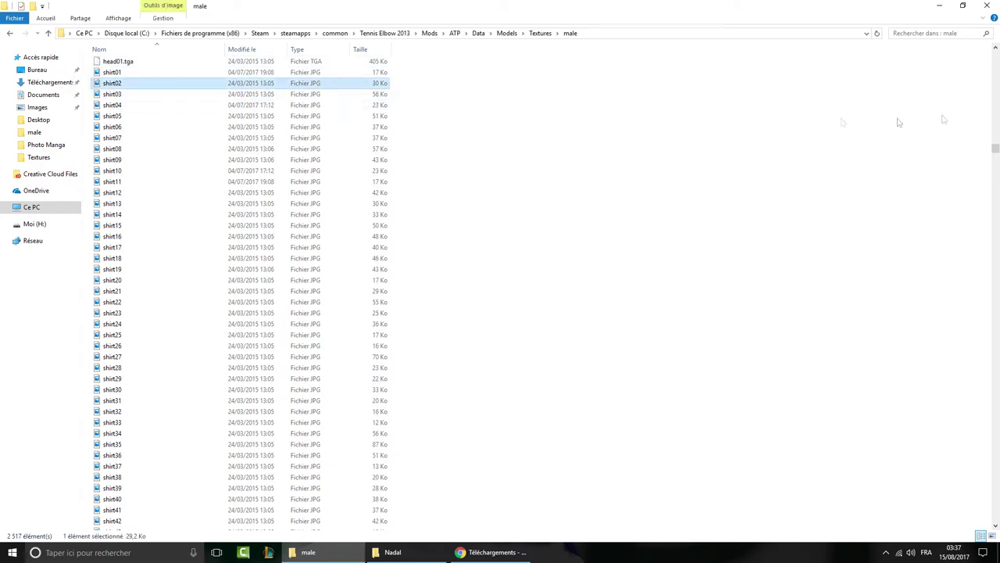
left_click(994, 524)
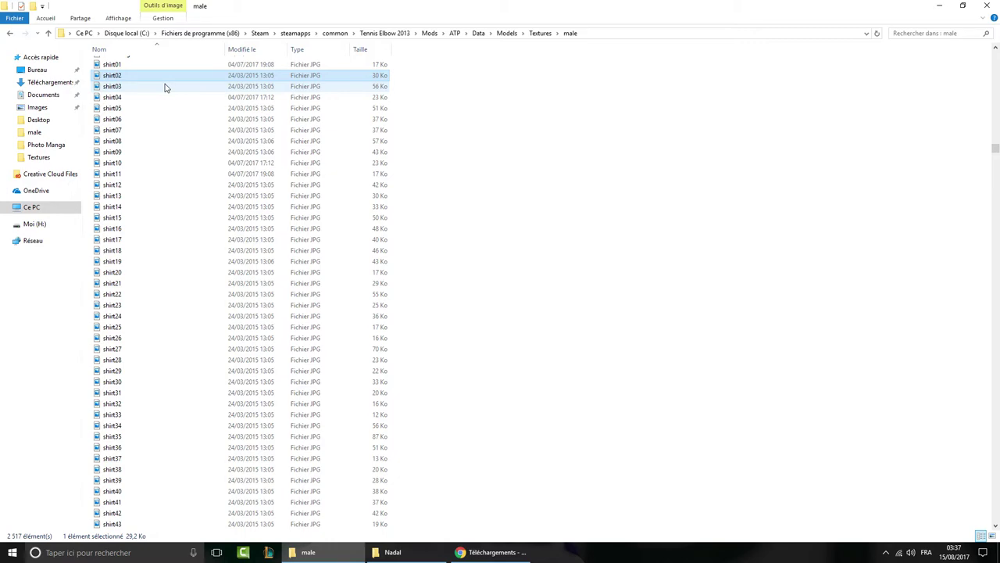
- Find the last numbered shirt texture in the male folder and the first shorts texture after it
left_click_drag(996, 149, 996, 334)
scroll(464, 351, "down", 20)
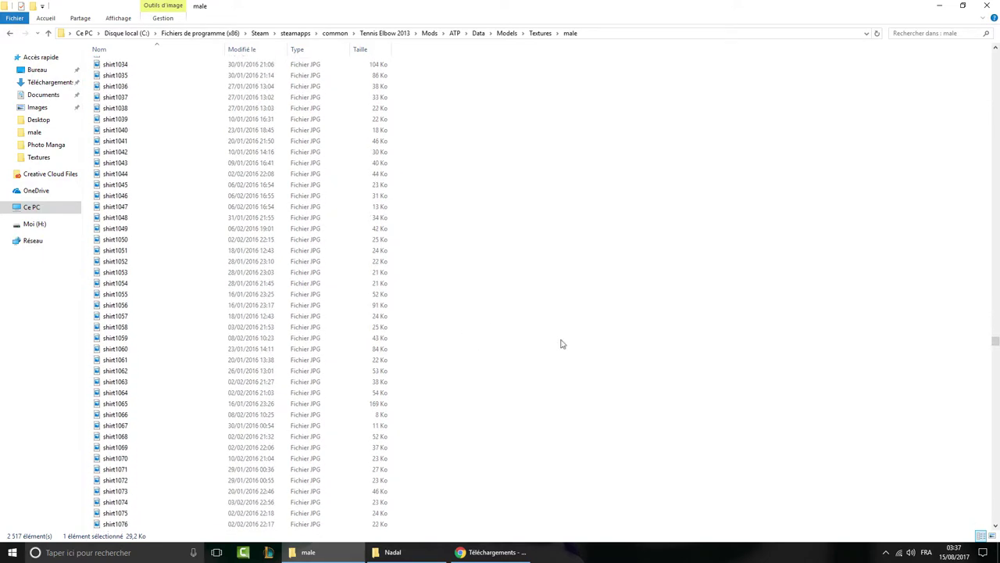
scroll(698, 346, "down", 20)
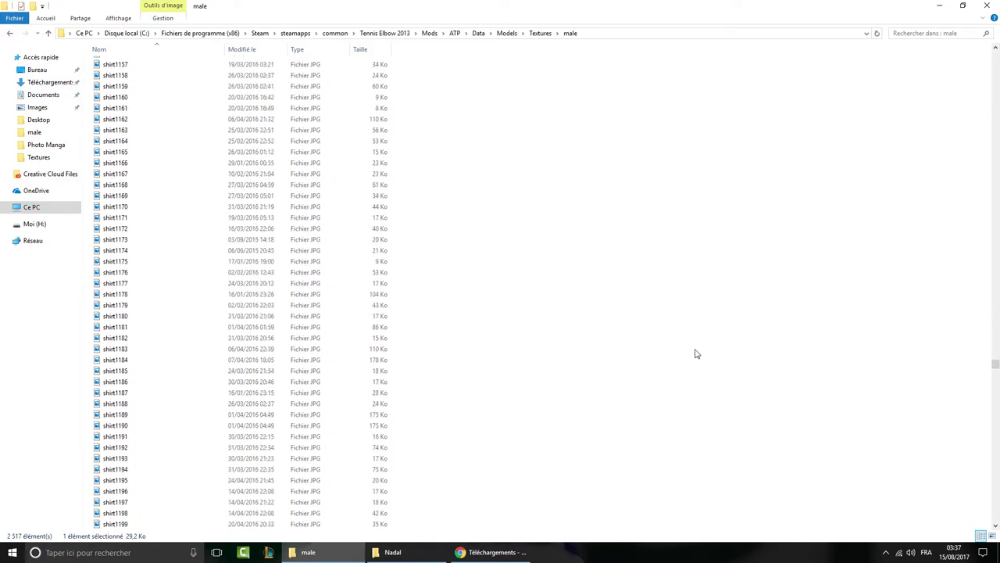
scroll(194, 360, "down", 4)
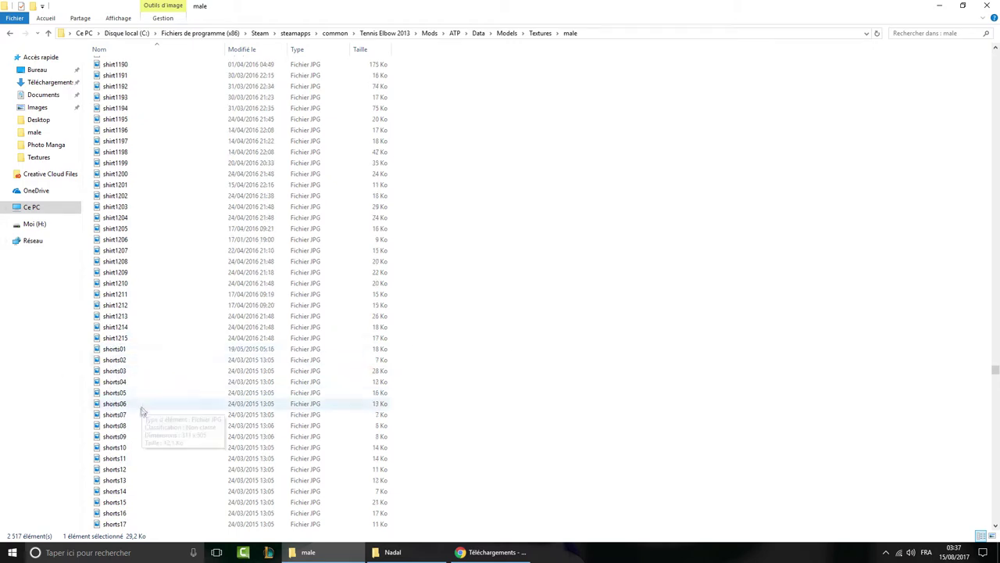
left_click(137, 338)
left_click_drag(409, 338, 66, 339)
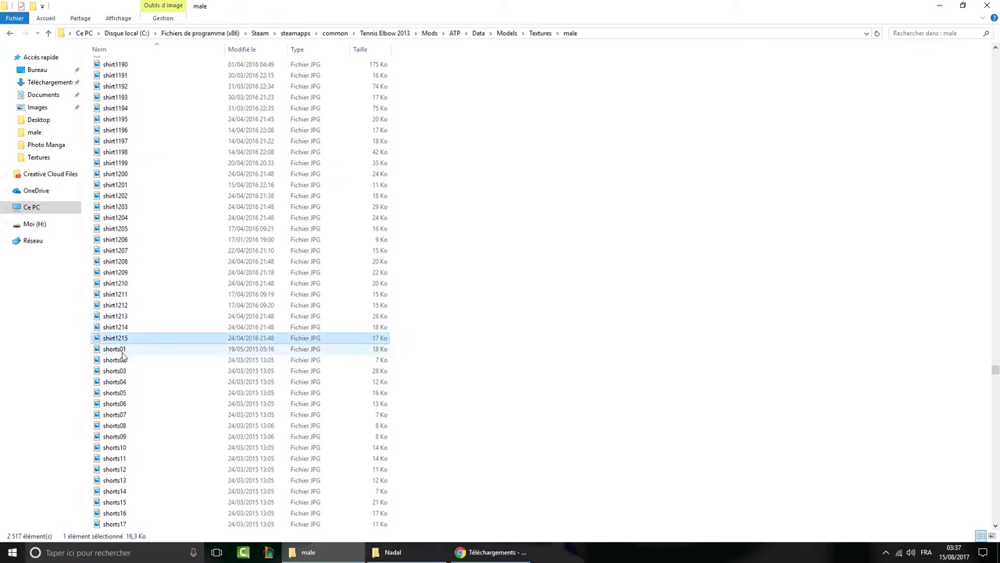
left_click(133, 349)
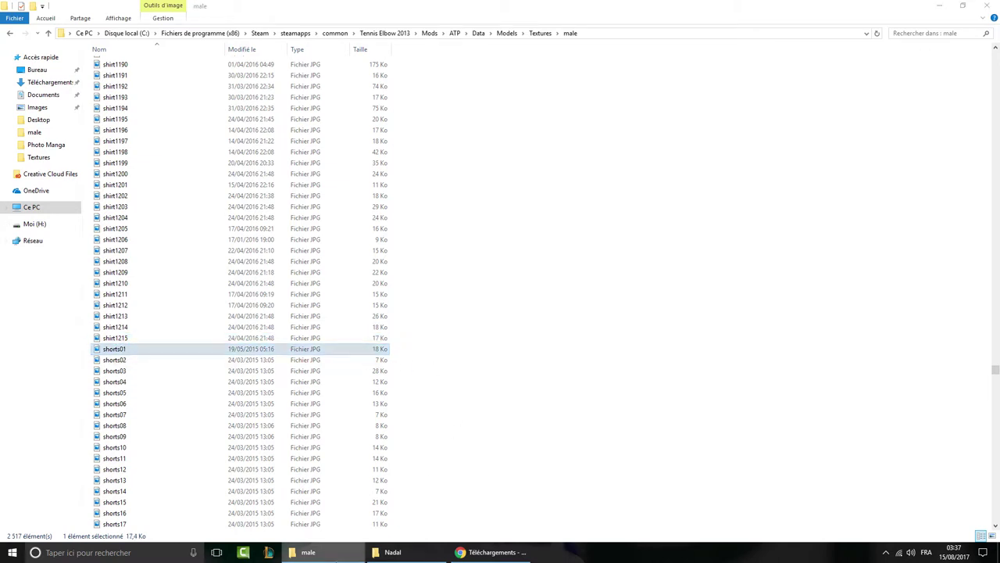
- Launch Tennis Elbow 2013 from the desktop and open the appearance configuration from the character sheet
left_click(337, 559)
left_click(127, 90)
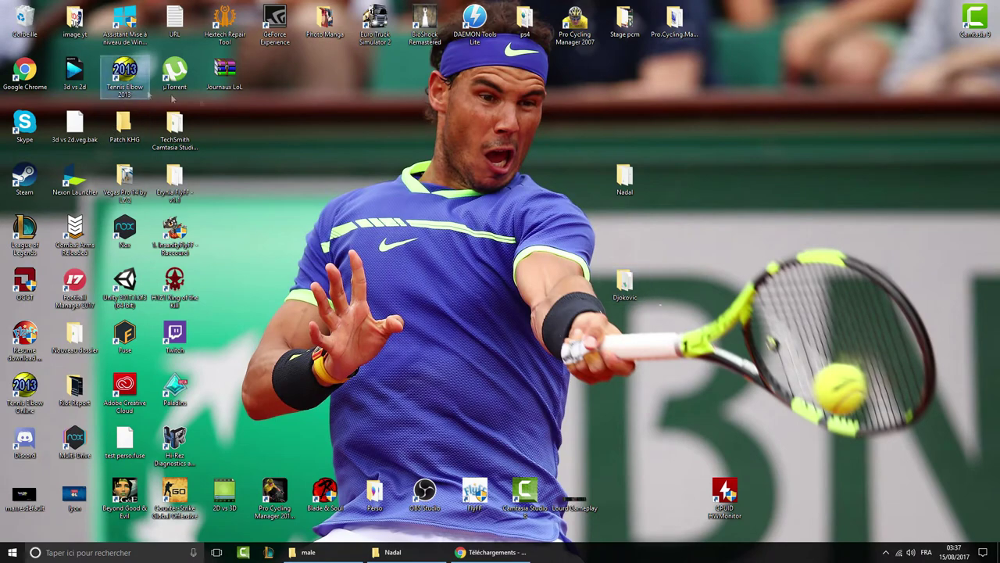
left_click(578, 552)
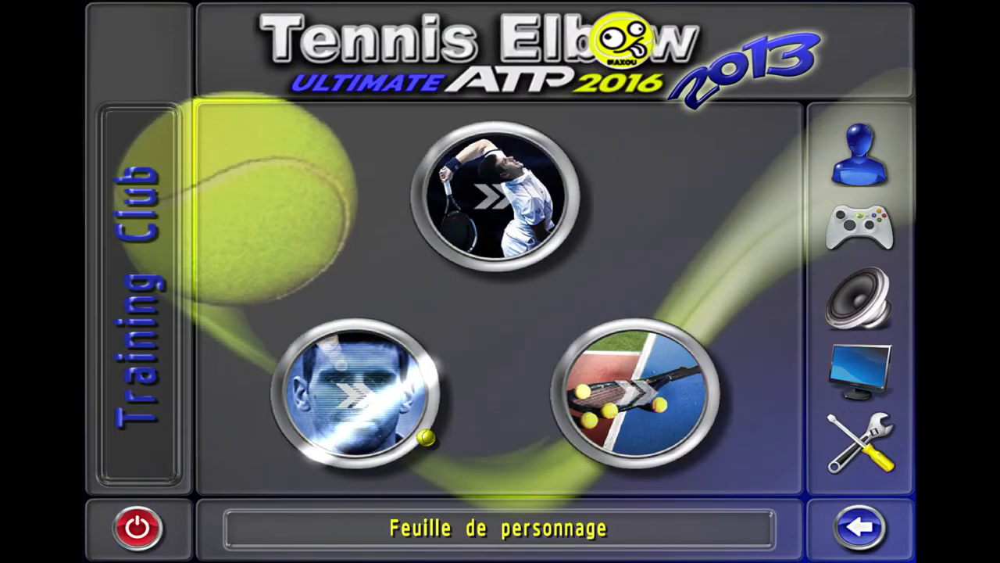
left_click(426, 437)
left_click(539, 233)
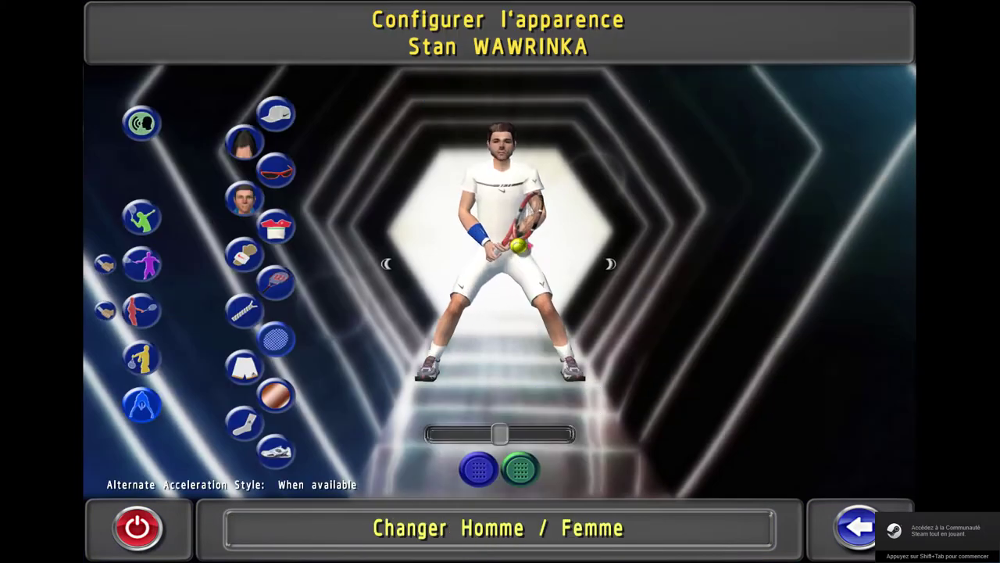
- Display the T-shirt models in the game and compare their total with the last shirt file in the male folder
left_click(275, 227)
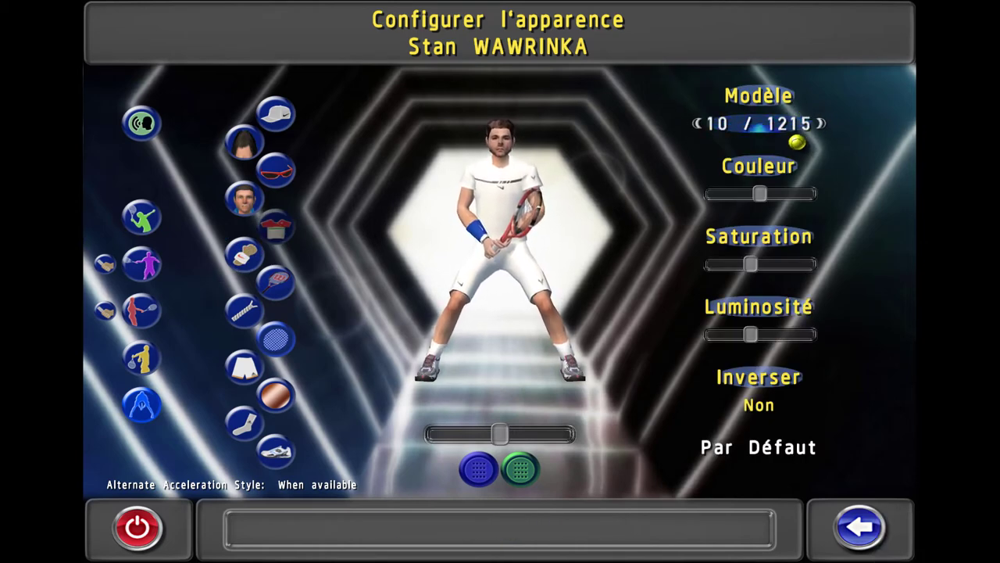
key("alt+Tab")
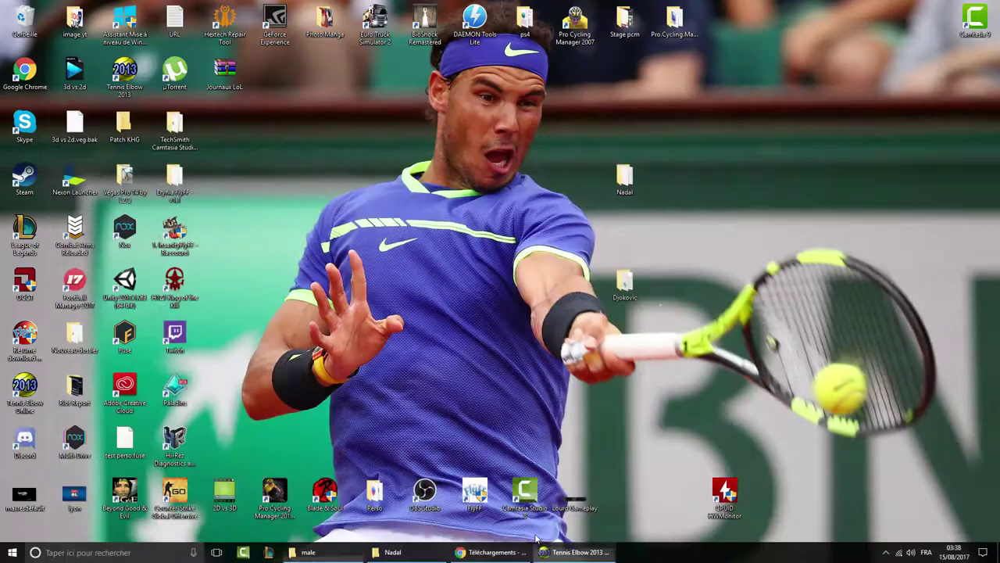
left_click(132, 340)
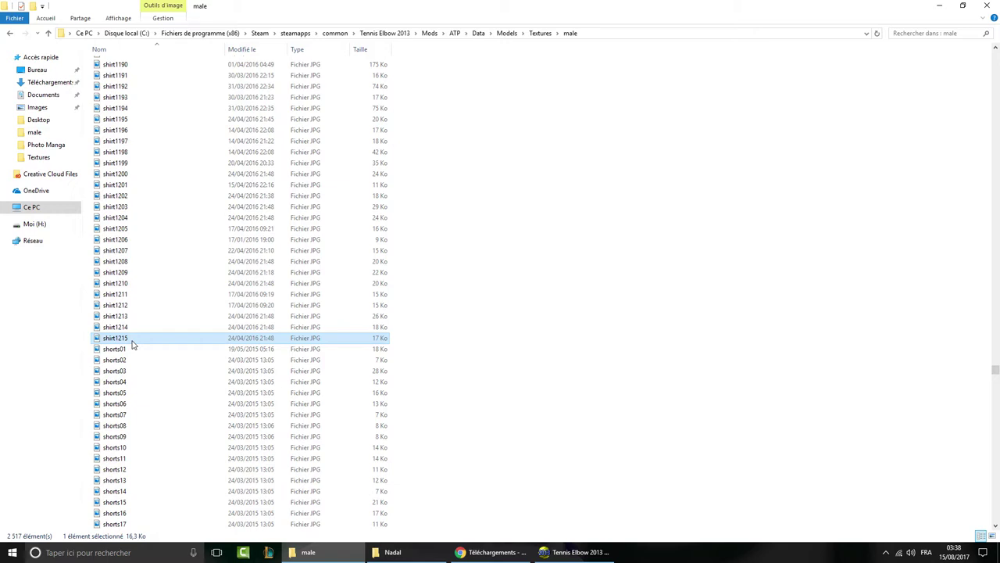
left_click(577, 552)
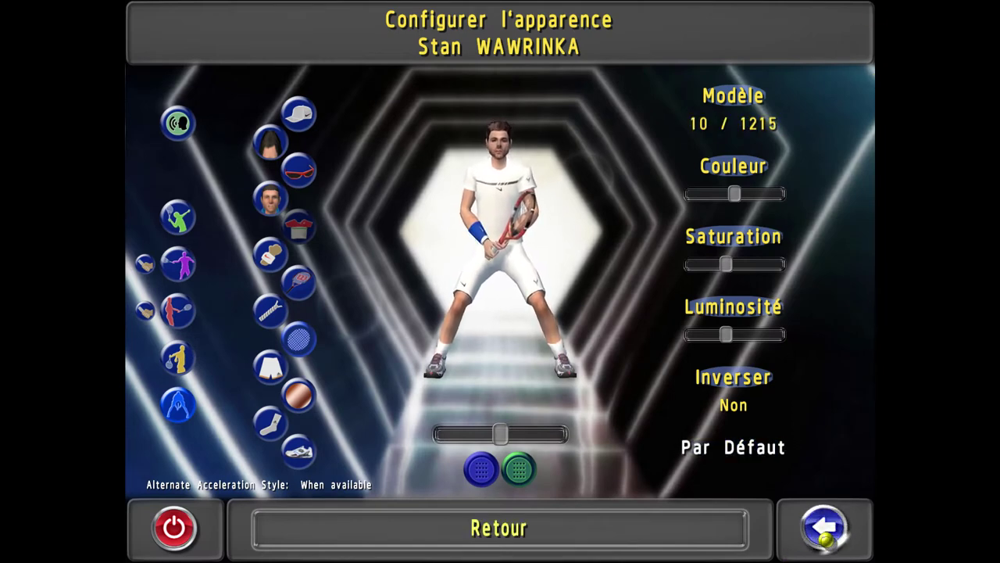
- Reopen the character's appearance configuration and check the T-shirt and shorts model numbering
left_click(825, 538)
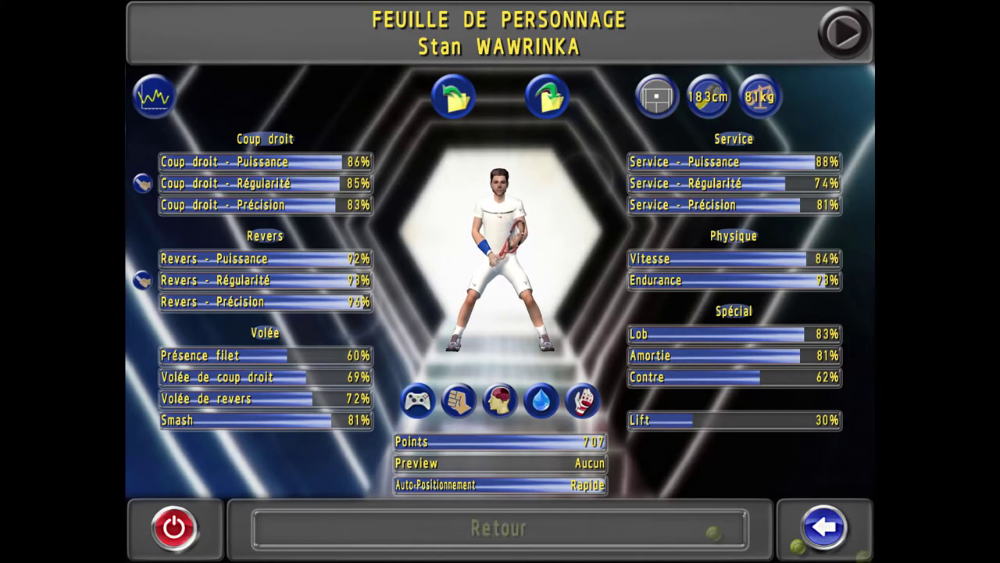
left_click(487, 252)
left_click(293, 212)
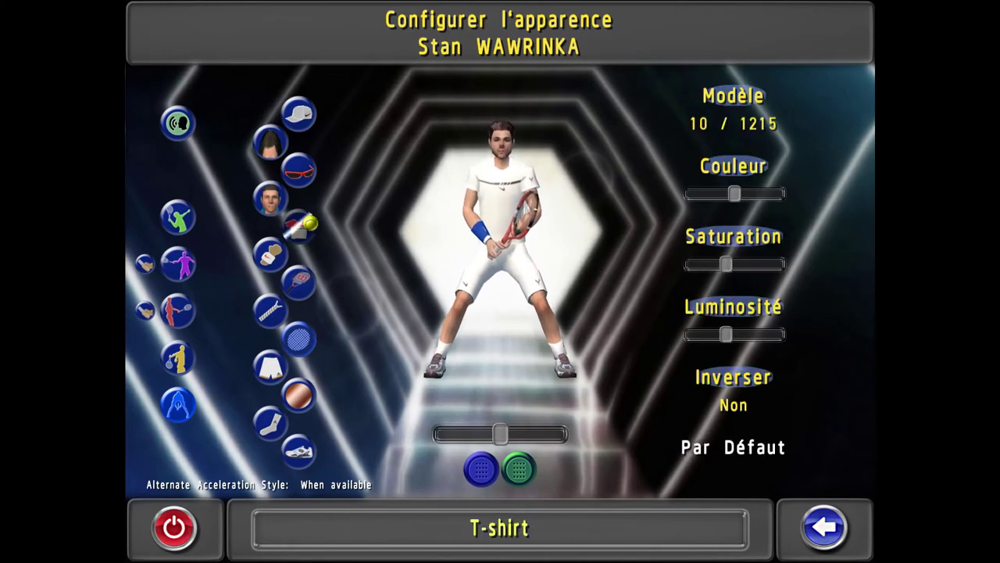
left_click(258, 367)
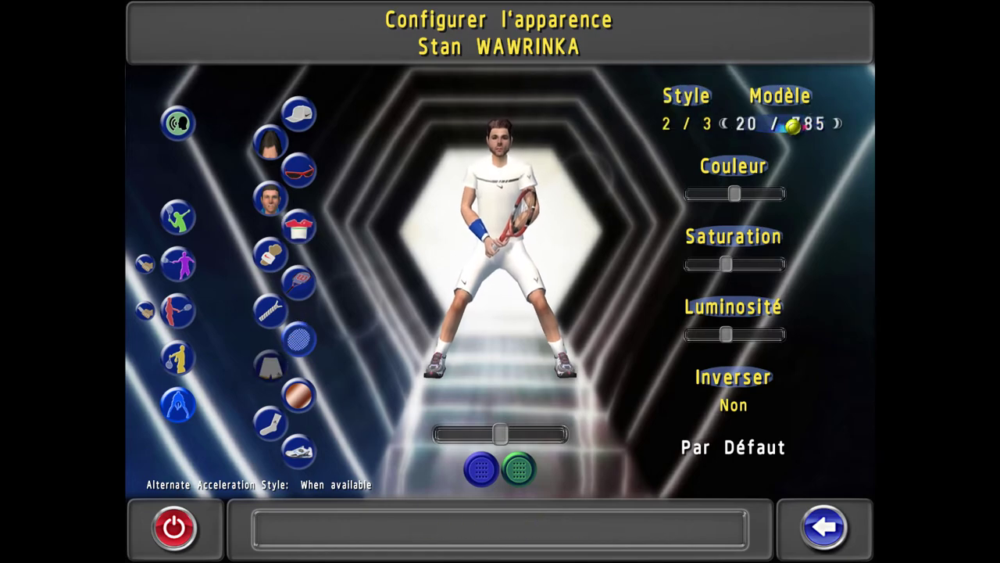
- Leave the appearance configuration and quit Tennis Elbow 2013, confirming the exit
left_click(826, 528)
left_click(162, 542)
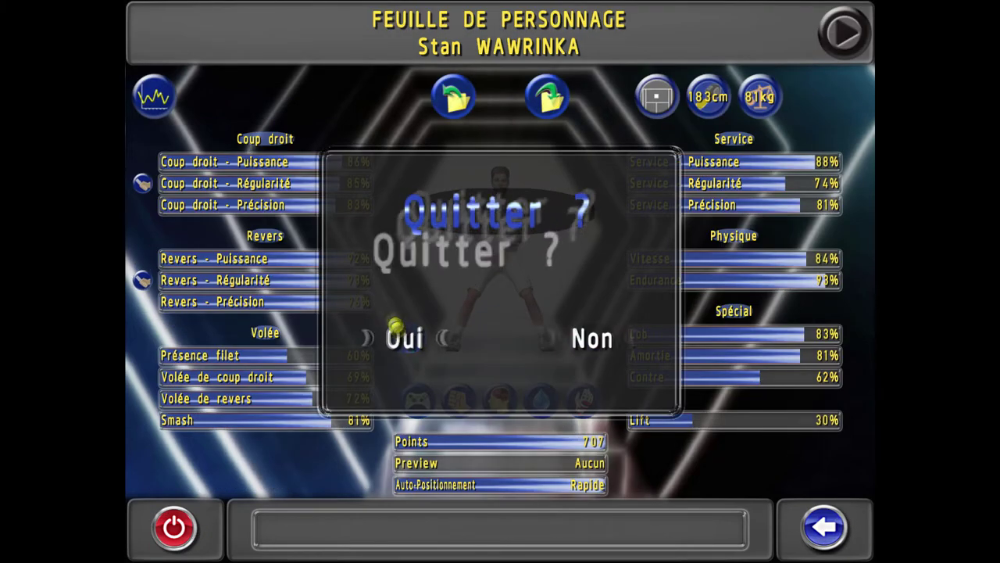
left_click(404, 338)
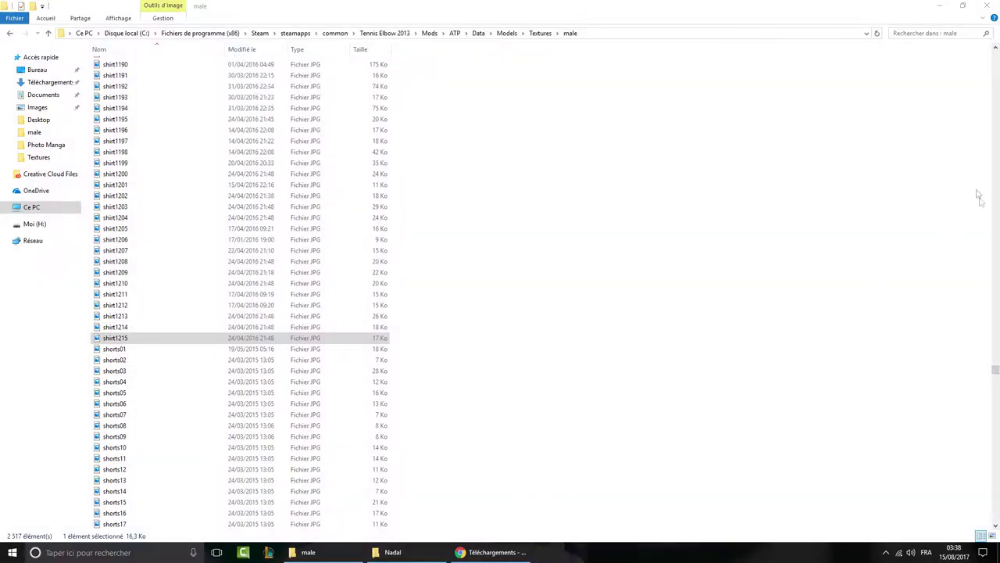
- Find and select the last numbered shorts file in the male folder
left_click_drag(995, 371, 997, 518)
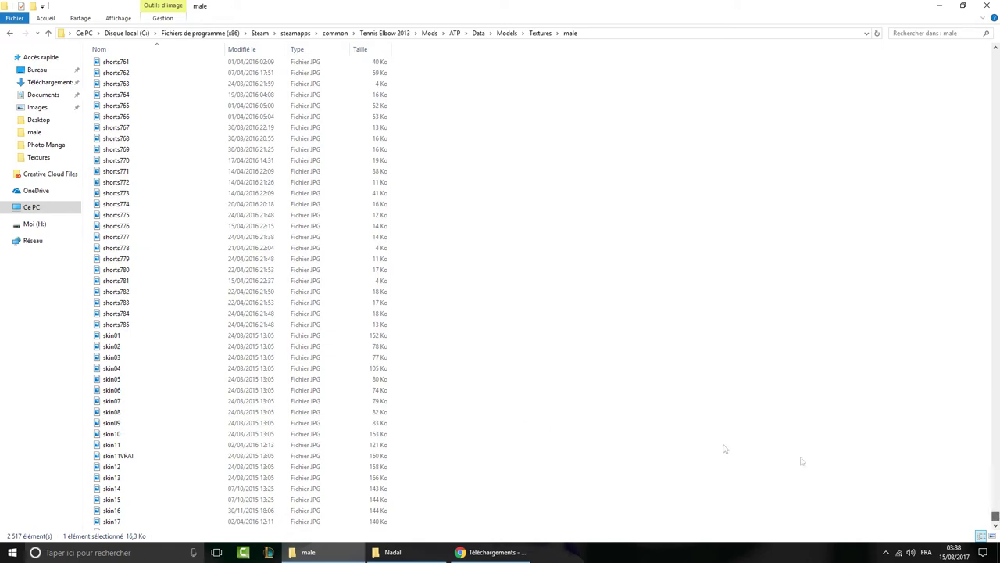
left_click(349, 325)
scroll(931, 397, "up", 2)
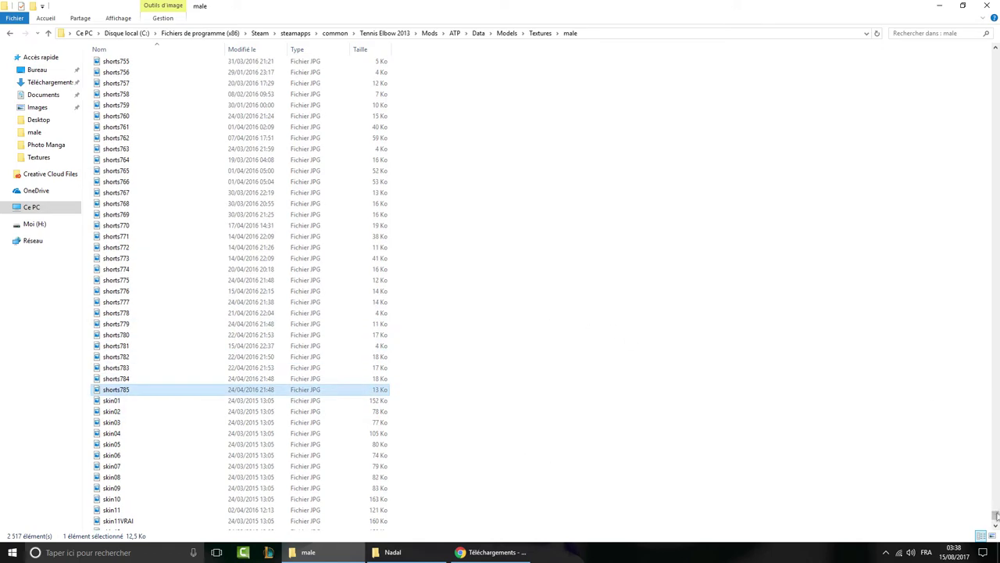
left_click_drag(996, 519, 965, 65)
- Select the shirt 4 file in the Nadal folder and return to the male folder
left_click(392, 552)
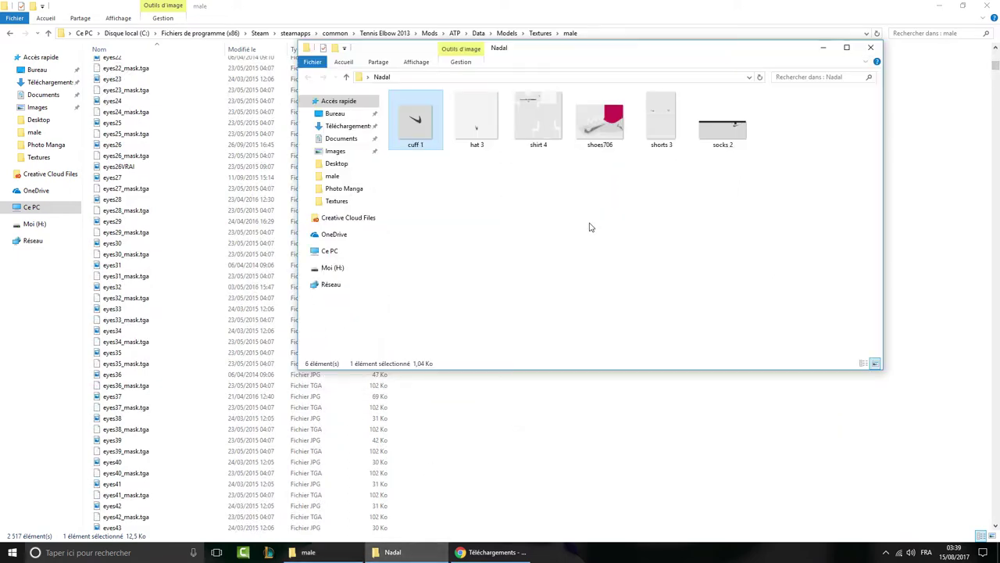
left_click(523, 251)
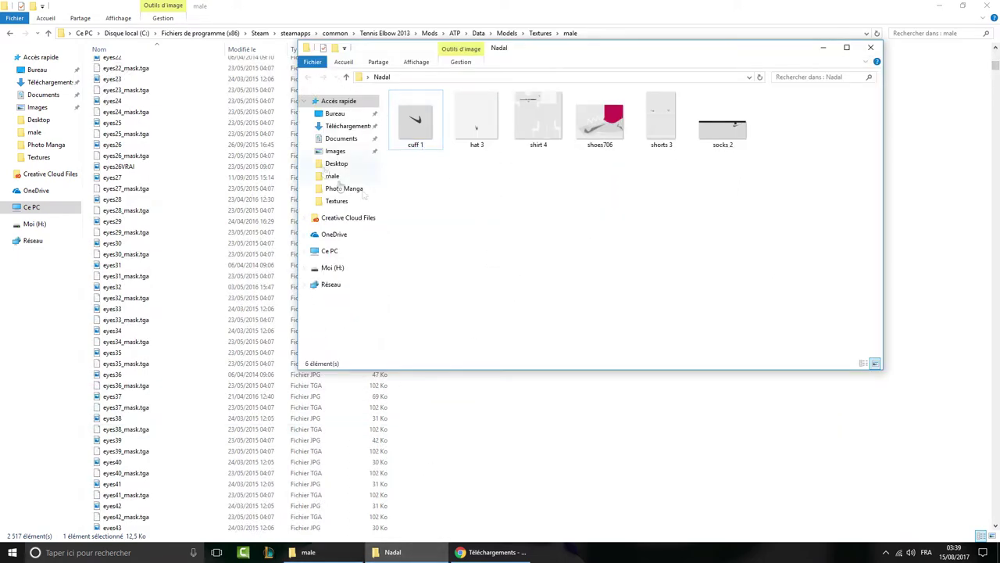
left_click(537, 119)
left_click(588, 5)
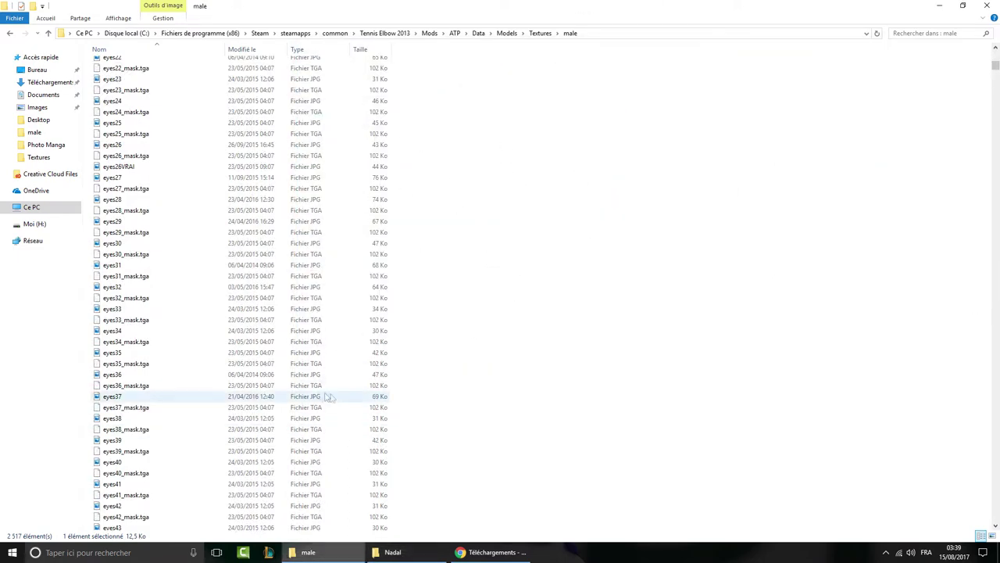
- Browse the male folder's shirt files and examine the low-numbered ones around shirt14 and shirt15
scroll(336, 386, "down", 15)
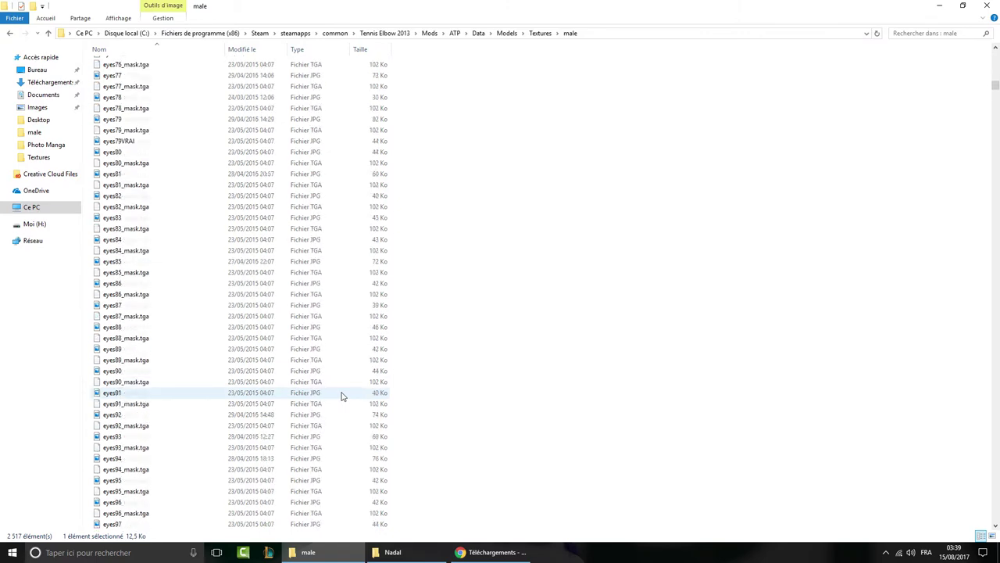
scroll(343, 400, "down", 17)
left_click_drag(996, 108, 997, 181)
scroll(569, 224, "up", 20)
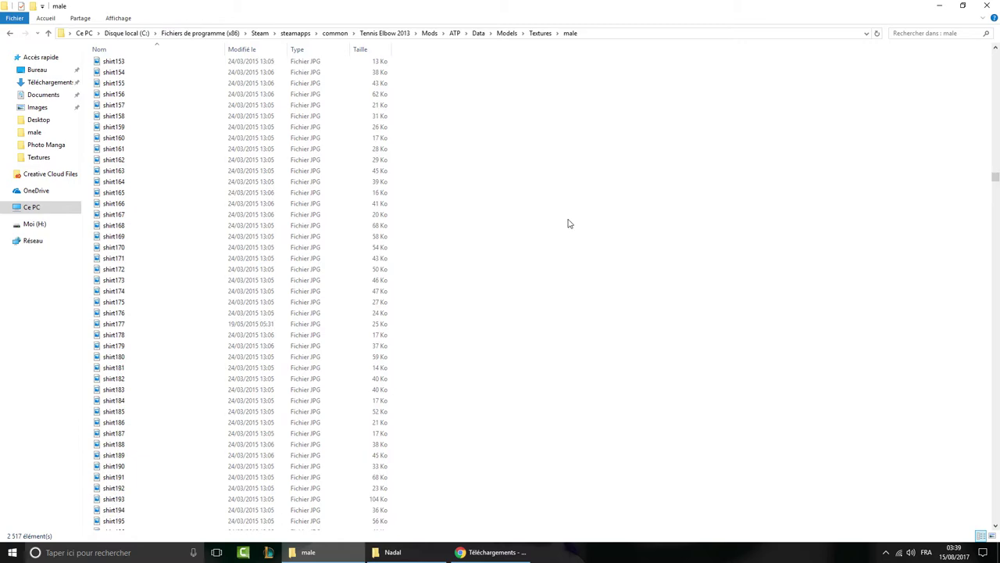
scroll(569, 223, "up", 4)
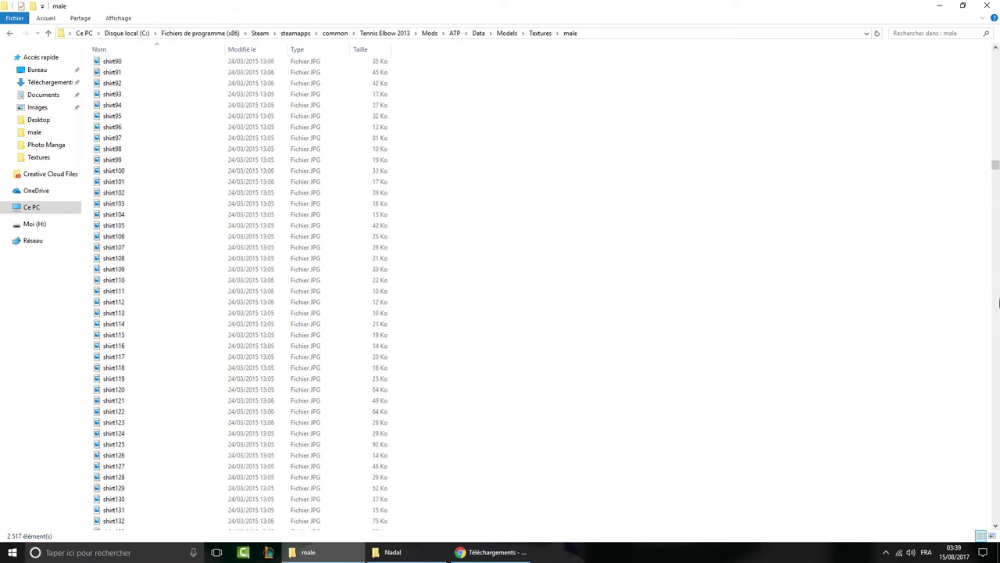
mouse_move(995, 168)
left_mouse_down()
mouse_move(990, 146)
mouse_move(991, 159)
left_mouse_up()
scroll(348, 153, "up", 3)
scroll(234, 172, "up", 1)
left_click(155, 151)
left_click(144, 183)
scroll(172, 185, "up", 2)
left_click(172, 140)
left_click(171, 147)
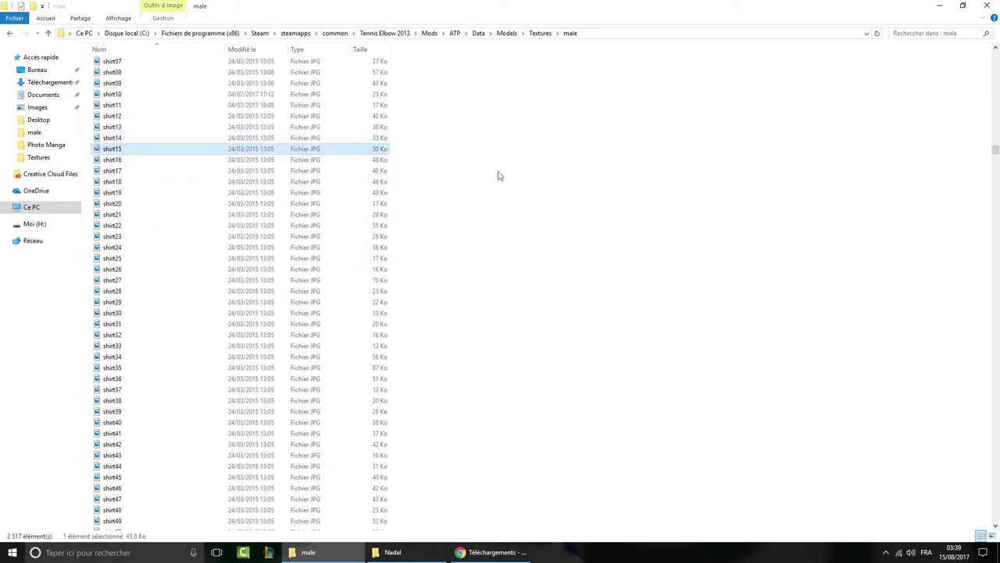
left_click(417, 179)
left_click(335, 141)
left_click(332, 151)
scroll(455, 264, "up", 2)
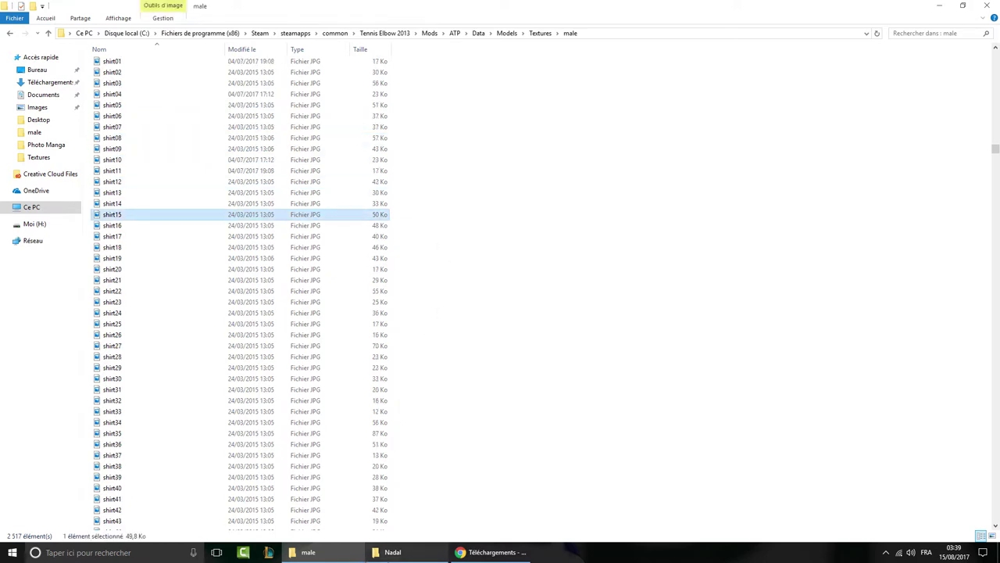
- Rename the shirt 4 file in the Nadal folder as shirt14
left_click(392, 552)
right_click(533, 133)
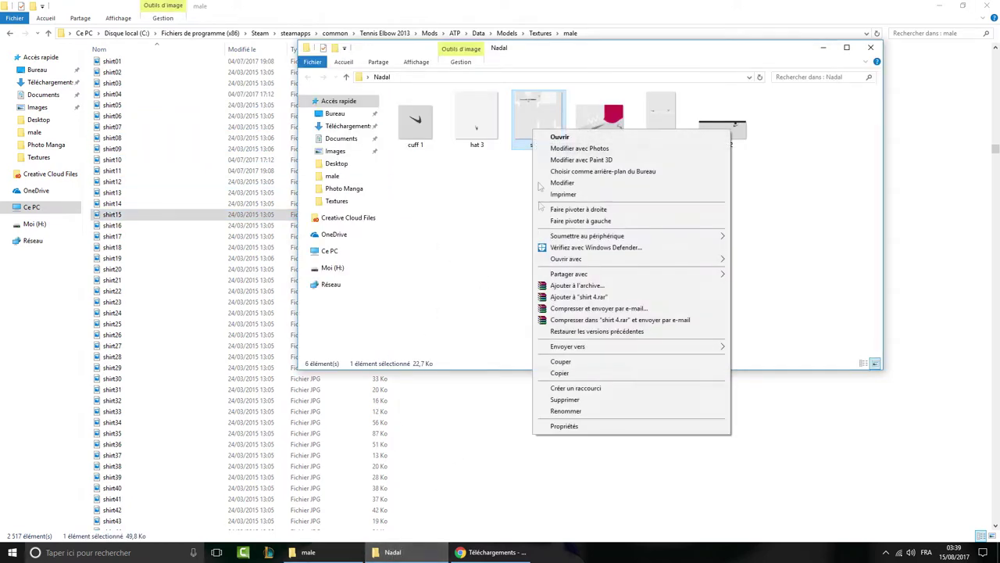
left_click(544, 412)
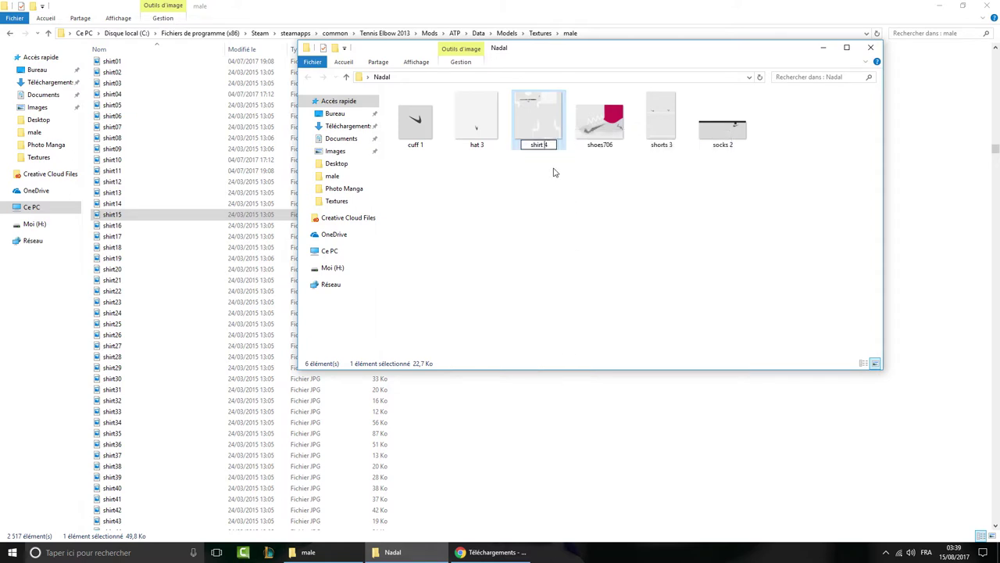
type("1")
key("Return")
- Review the shirt files numbered 01 to 14 in the male folder, including the existing shirt14
left_click(200, 204)
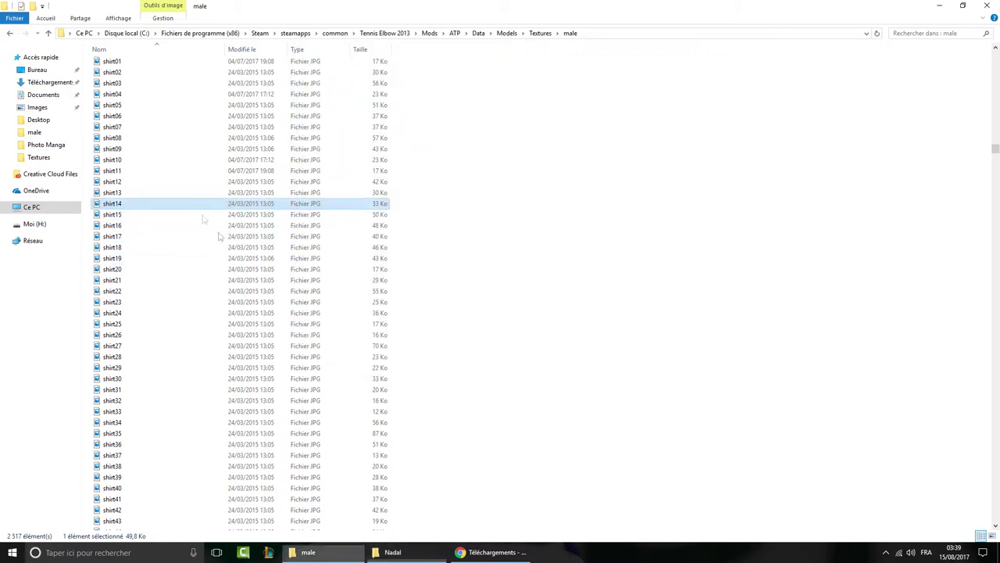
scroll(663, 315, "up", 2)
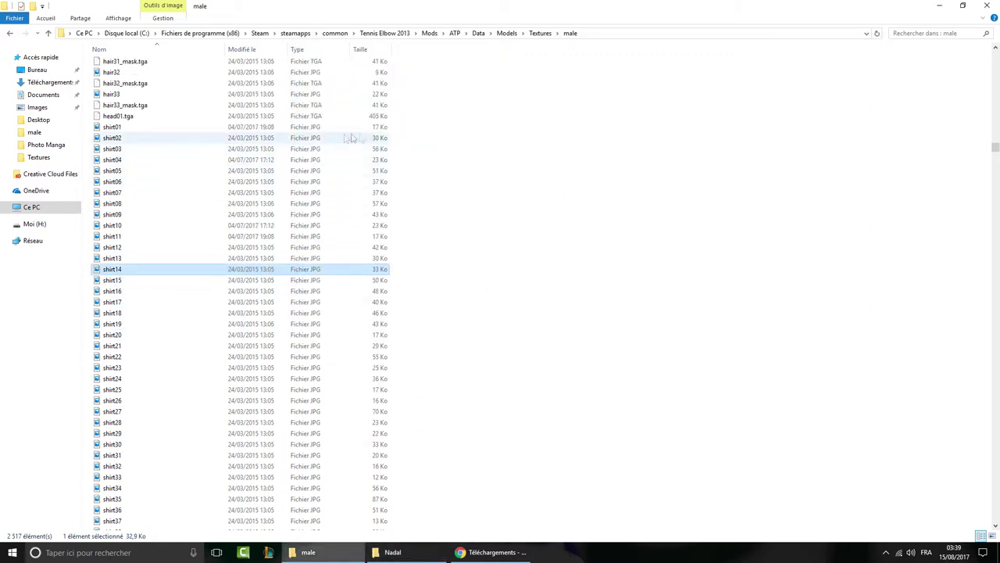
left_click_drag(428, 122, 291, 128)
left_click_drag(424, 216, 538, 240)
left_click_drag(405, 214, 351, 197)
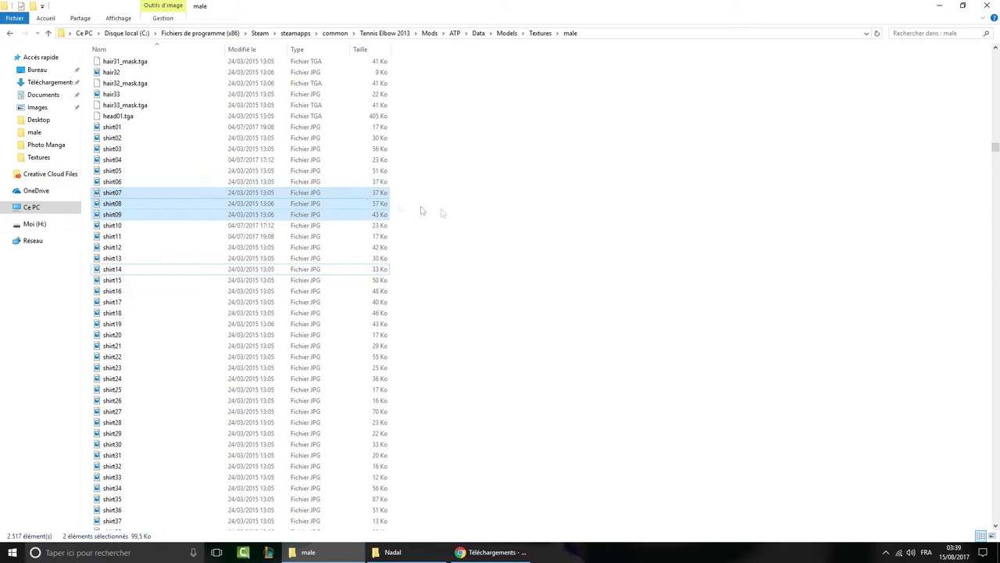
left_click(458, 215)
scroll(459, 277, "down", 1)
- Move shirt14 from the Nadal folder into the male folder, replacing the existing file, and check it in the list
left_click(393, 552)
left_click_drag(537, 125, 713, 444)
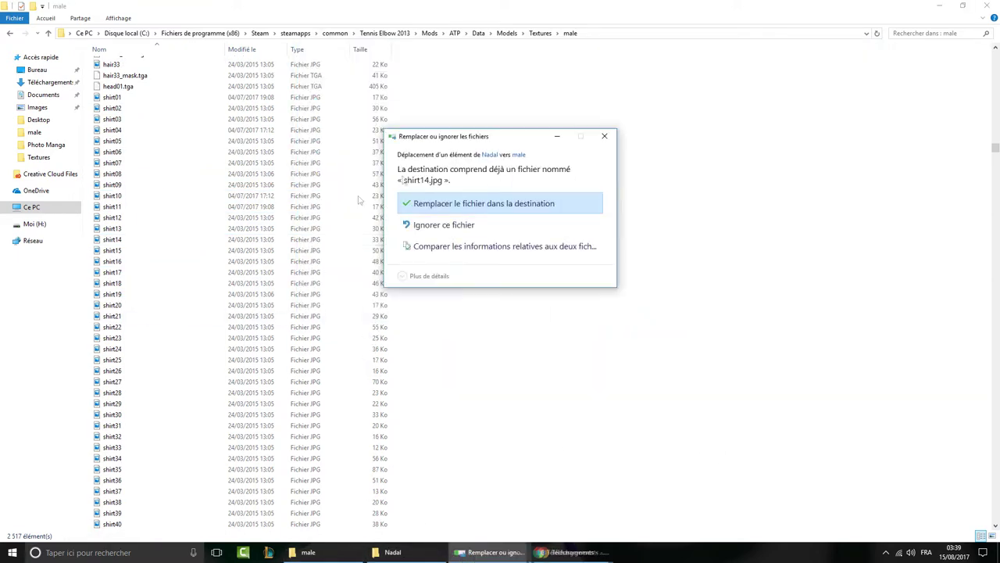
left_click(487, 203)
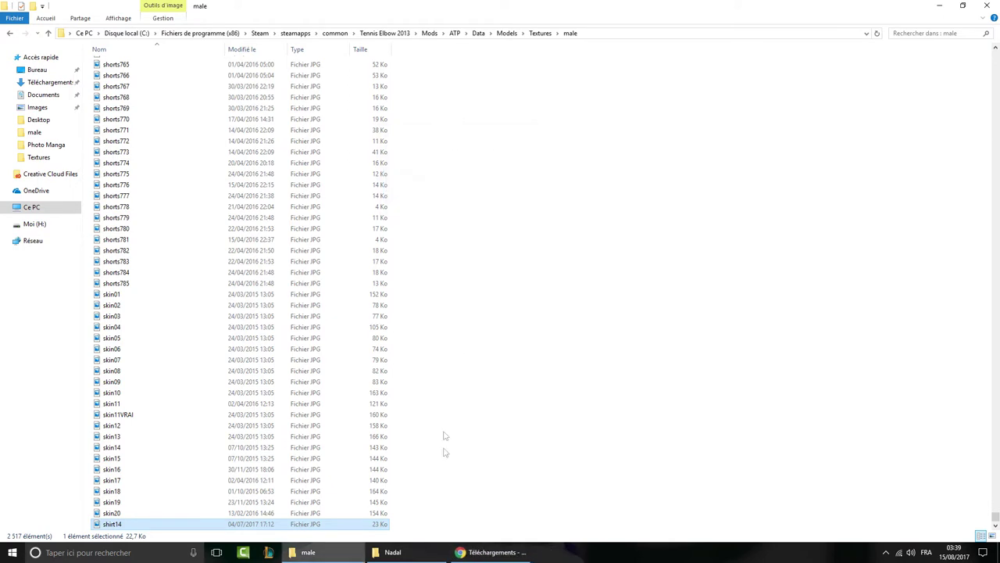
left_click(438, 551)
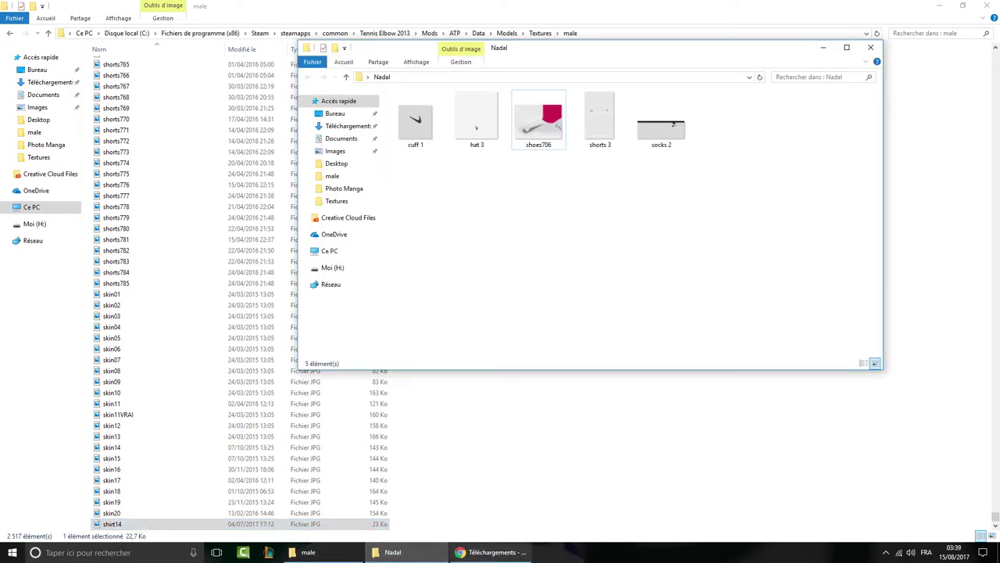
left_click(438, 551)
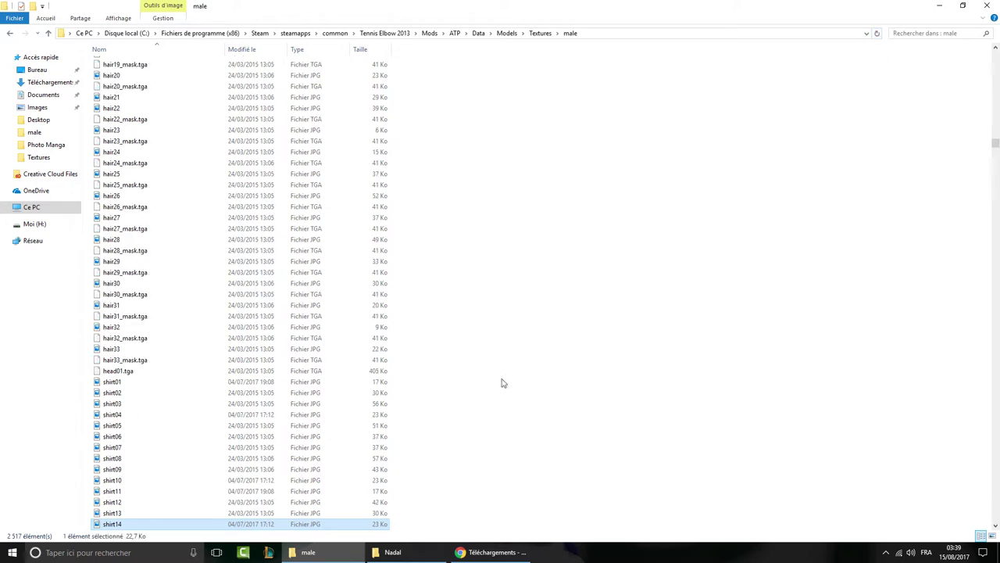
scroll(458, 419, "down", 1)
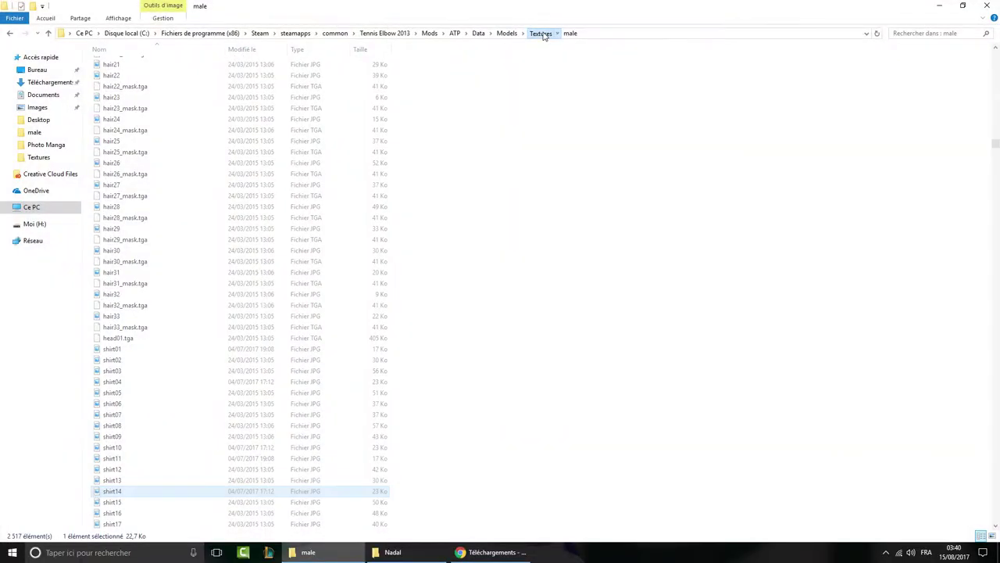
left_click(540, 33)
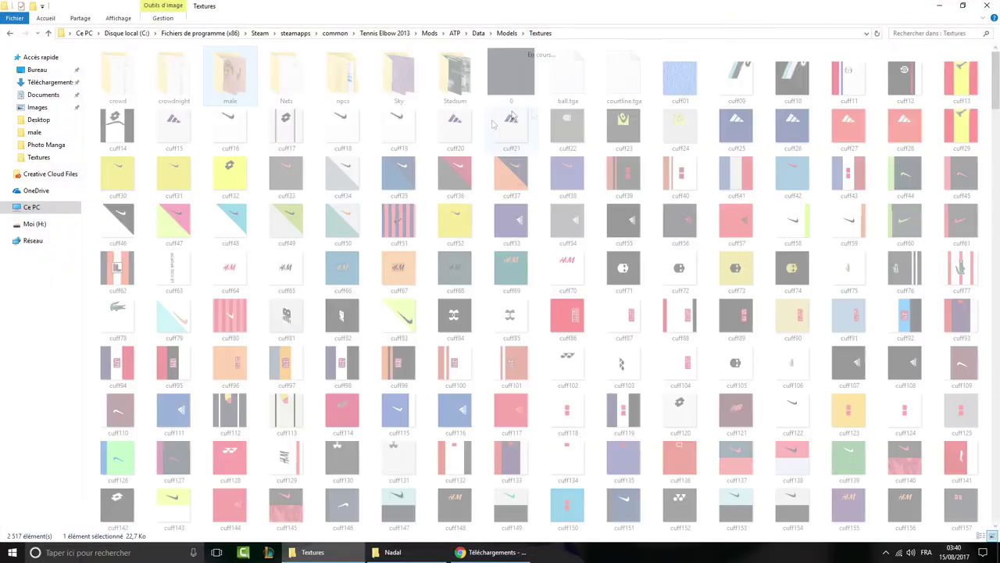
key("alt+Left")
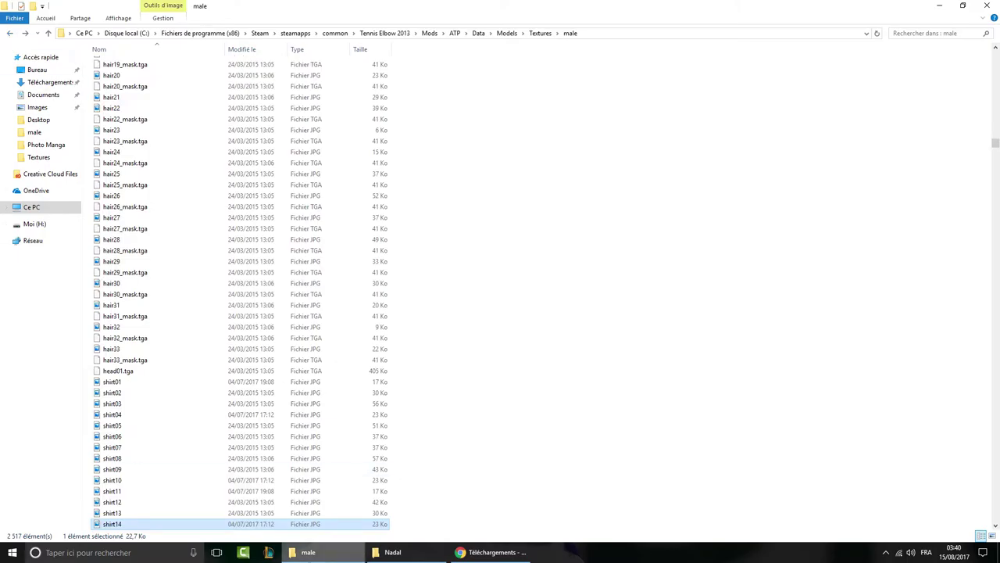
- Launch Tennis Elbow 2013 from the desktop and open the appearance configuration from the player's character sheet
key("super+d")
double_click(125, 75)
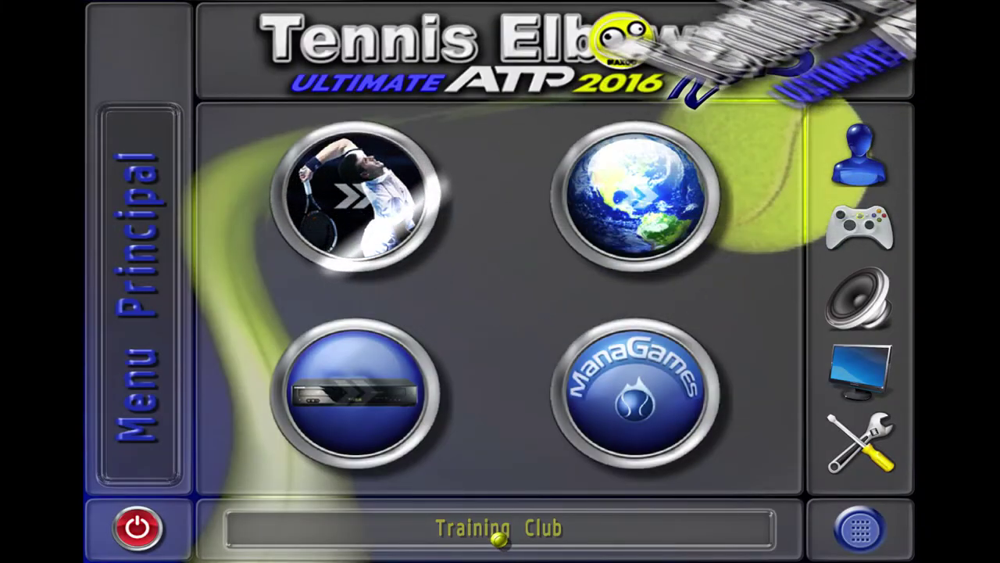
key("Return")
left_click(418, 411)
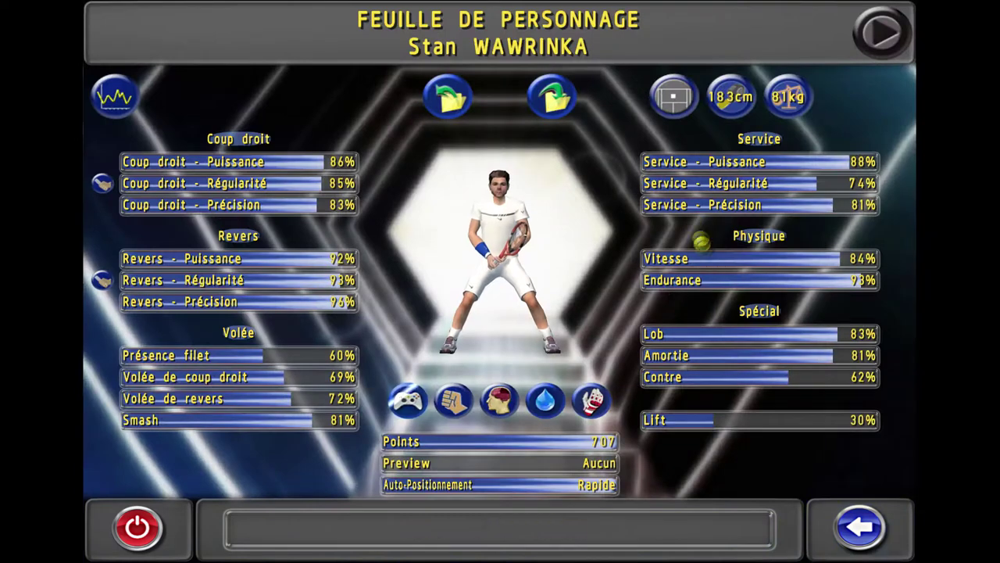
left_click(500, 234)
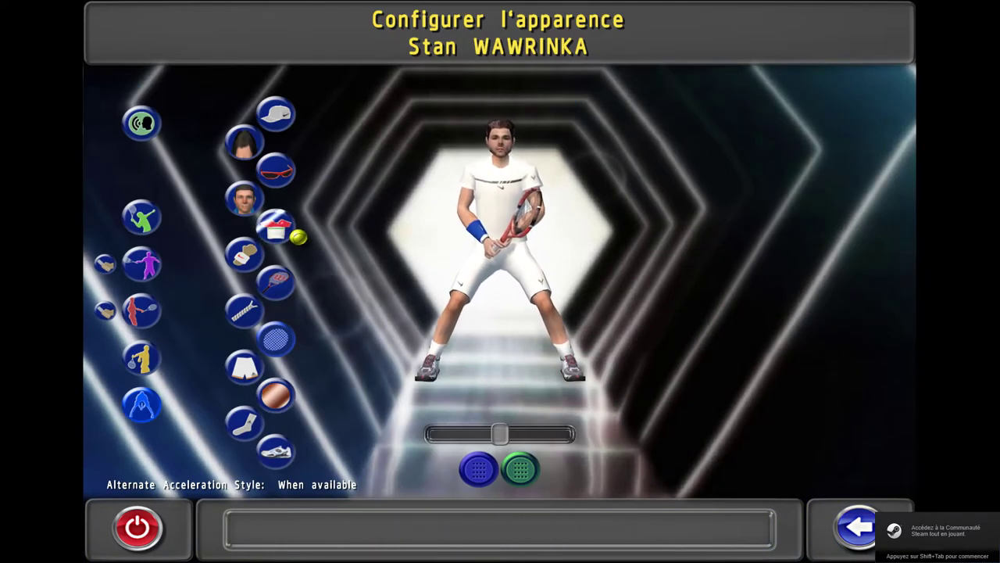
- Advance the character's T-shirt to model 14 to preview the replaced shirt, and quit Tennis Elbow 2013
left_click(286, 235)
left_click(819, 125)
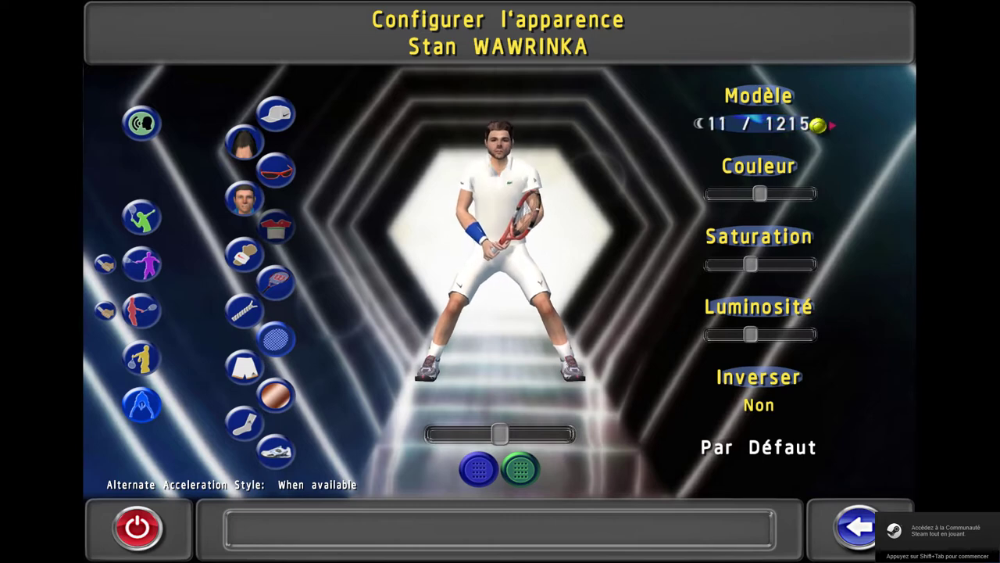
left_click(819, 125)
left_click(818, 125)
left_click(819, 125)
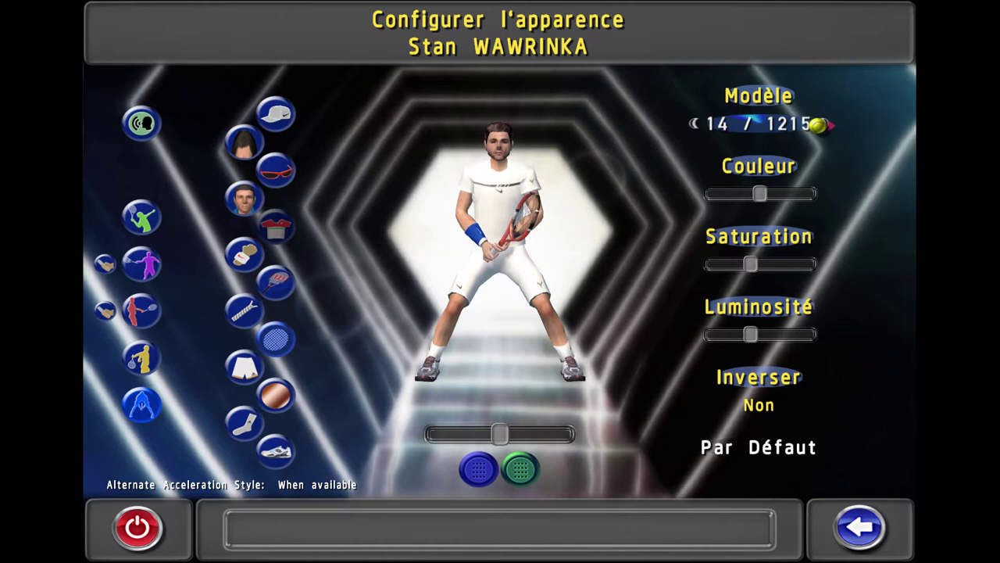
left_click(126, 545)
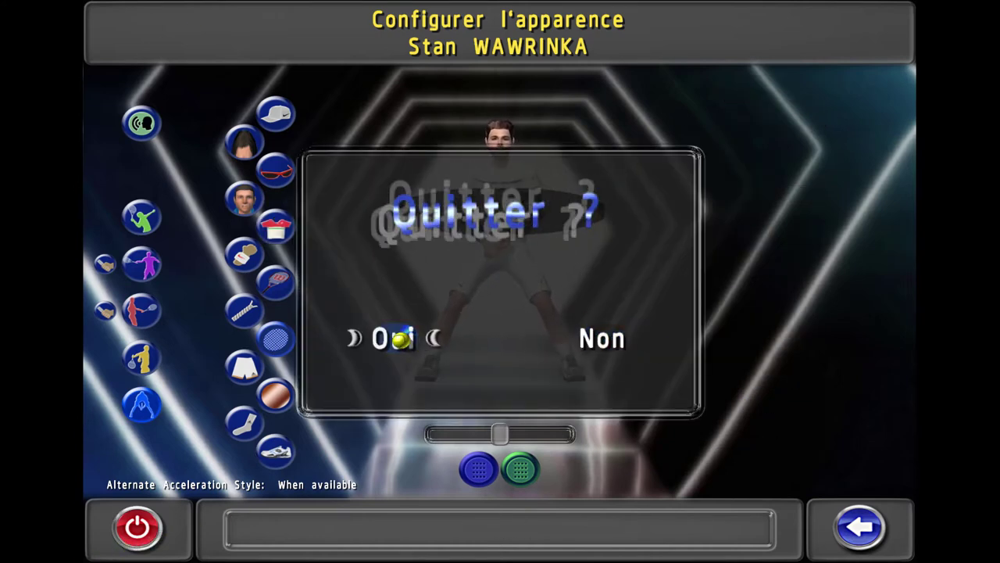
left_click(403, 338)
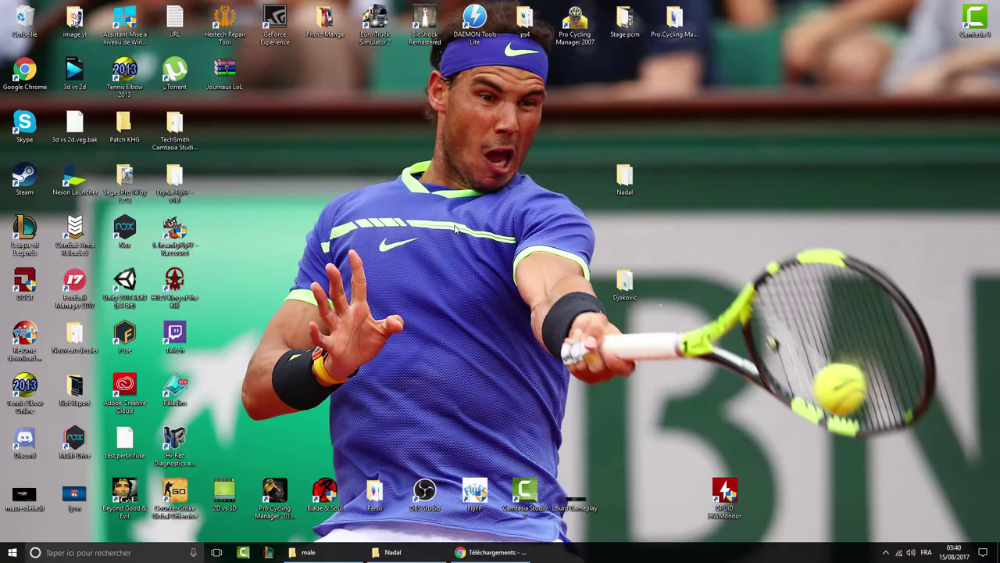
- Find the male configuration file in the Textures folder, view it in Notepad, and close it
left_click(324, 552)
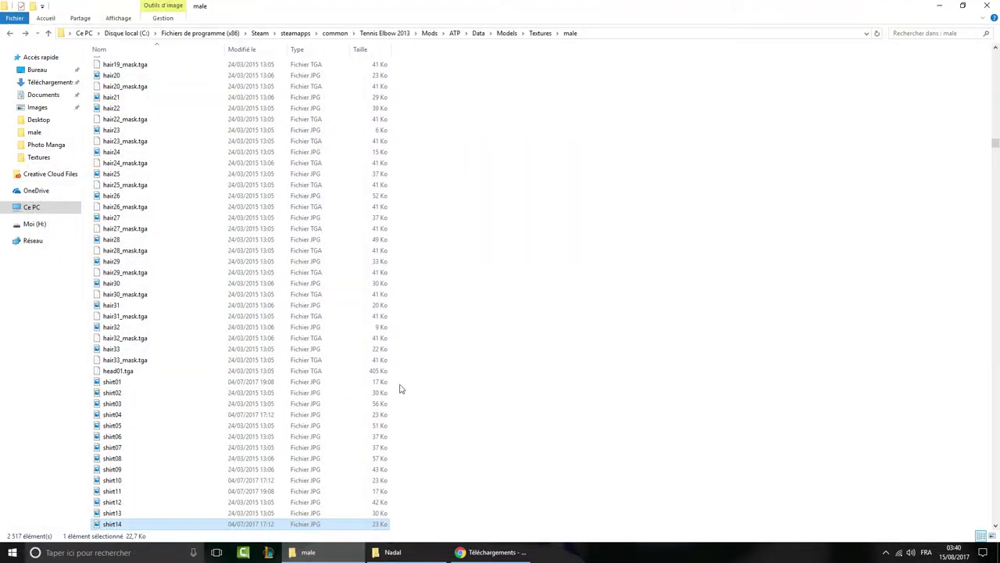
scroll(403, 412, "down", 3)
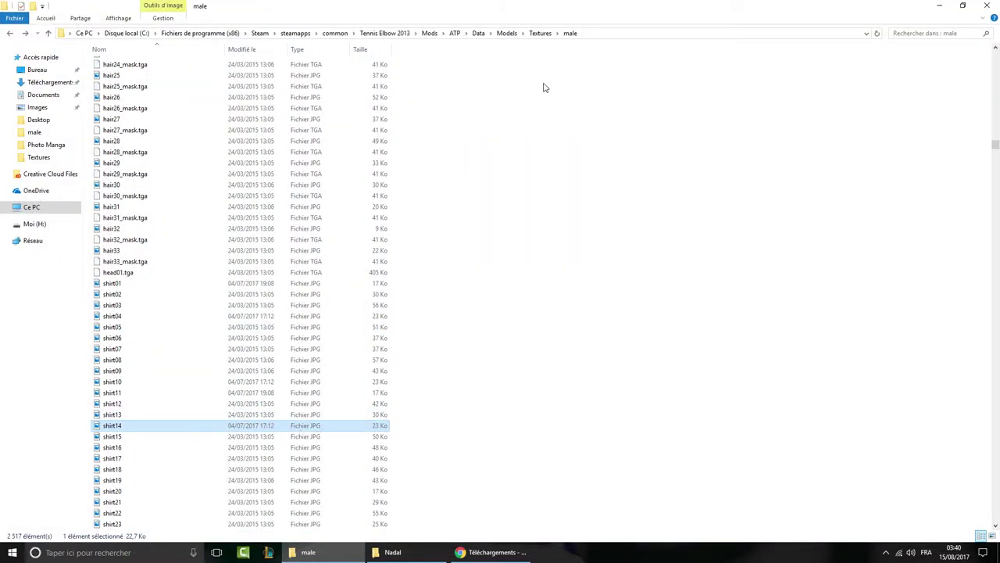
left_click(539, 33)
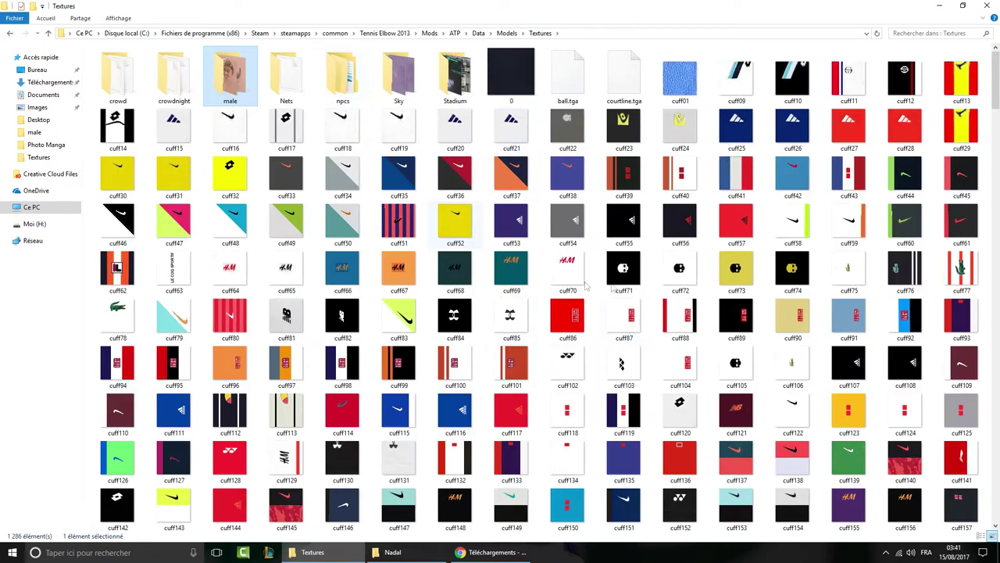
scroll(626, 274, "down", 8)
left_click(568, 375)
scroll(670, 372, "down", 5)
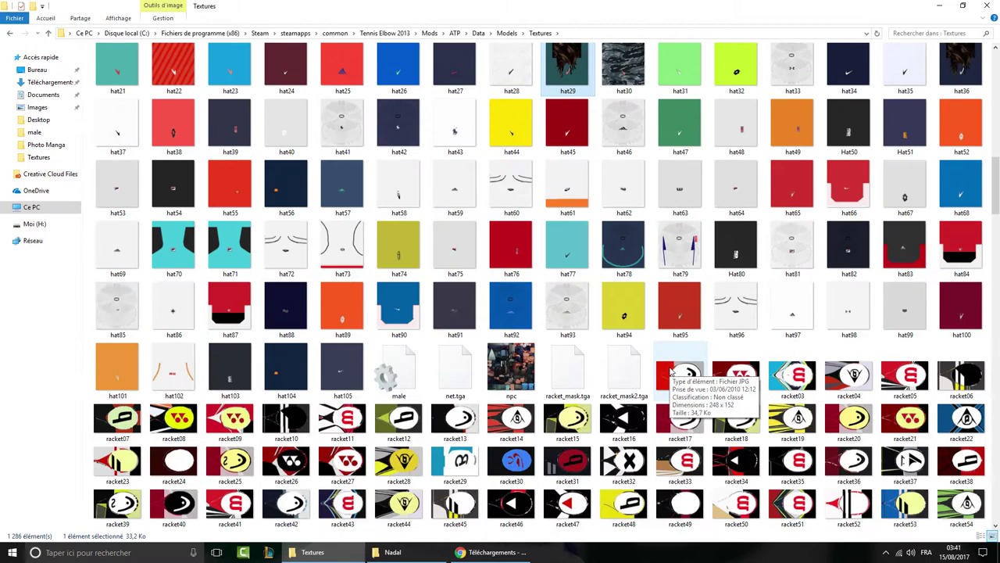
double_click(391, 361)
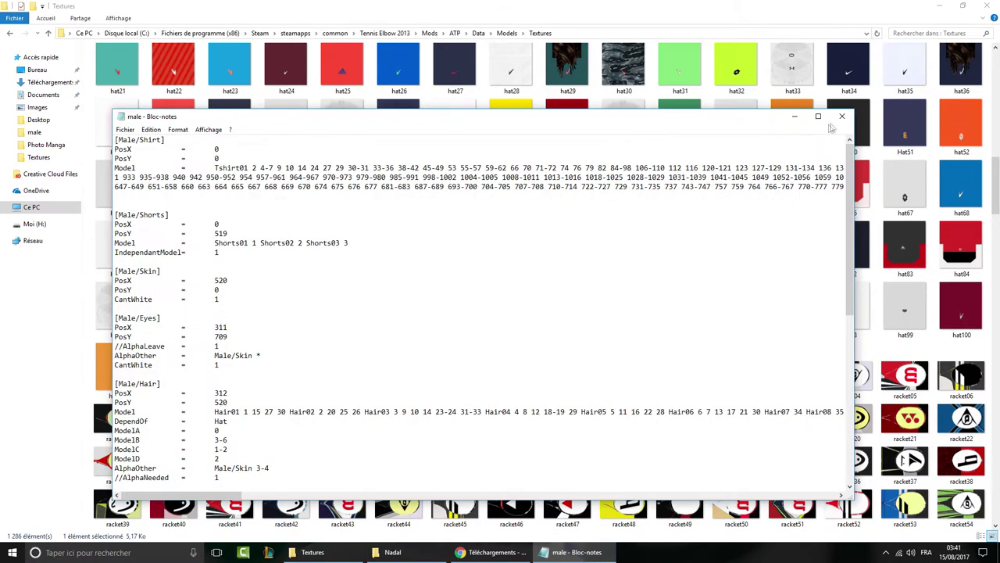
left_click(841, 116)
- Reopen the male configuration file from the Textures folder in a maximized Notepad window and look through its sections
right_click(416, 381)
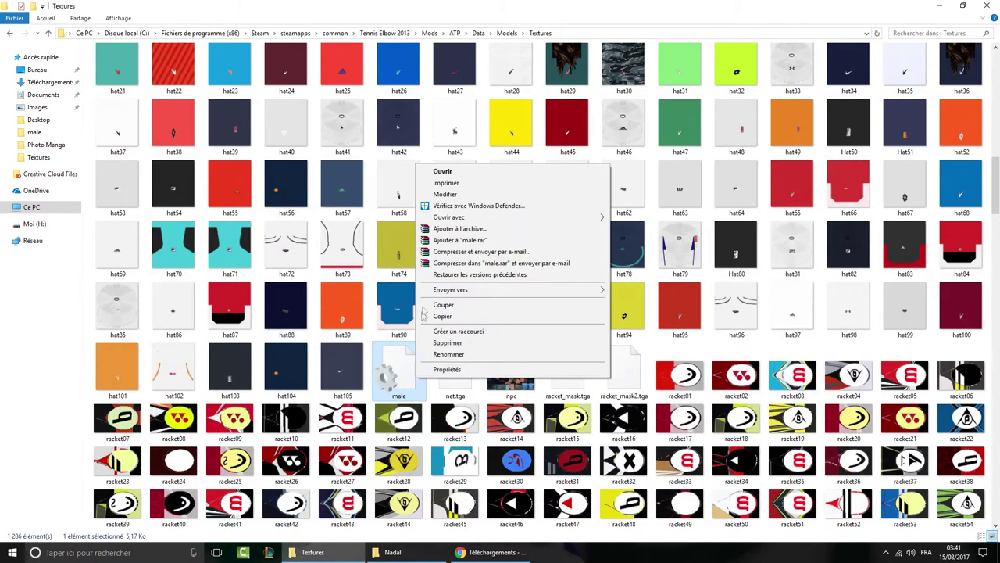
mouse_move(565, 220)
left_click(629, 220)
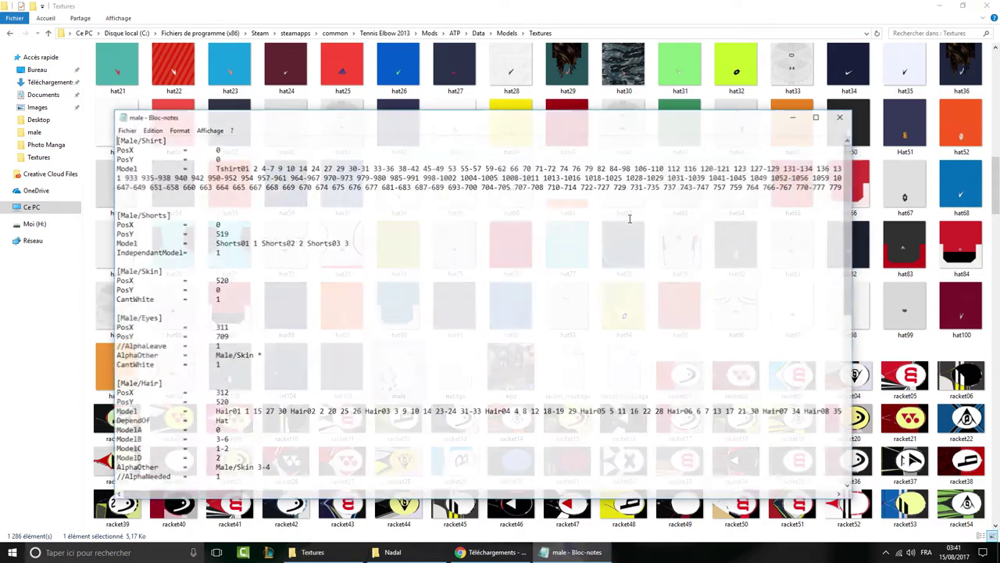
left_click(818, 117)
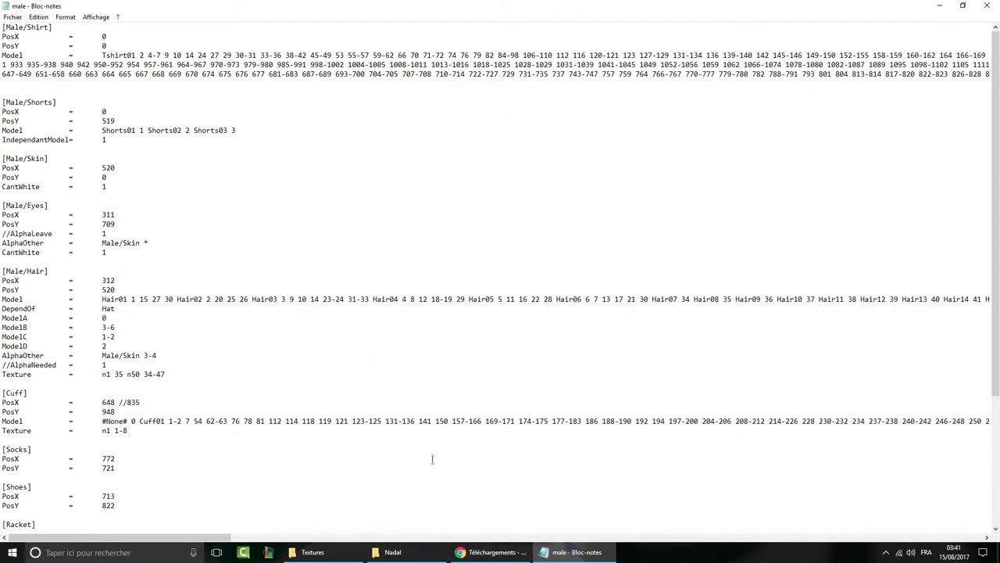
left_click_drag(2, 29, 152, 189)
left_click(200, 187)
scroll(205, 191, "down", 7)
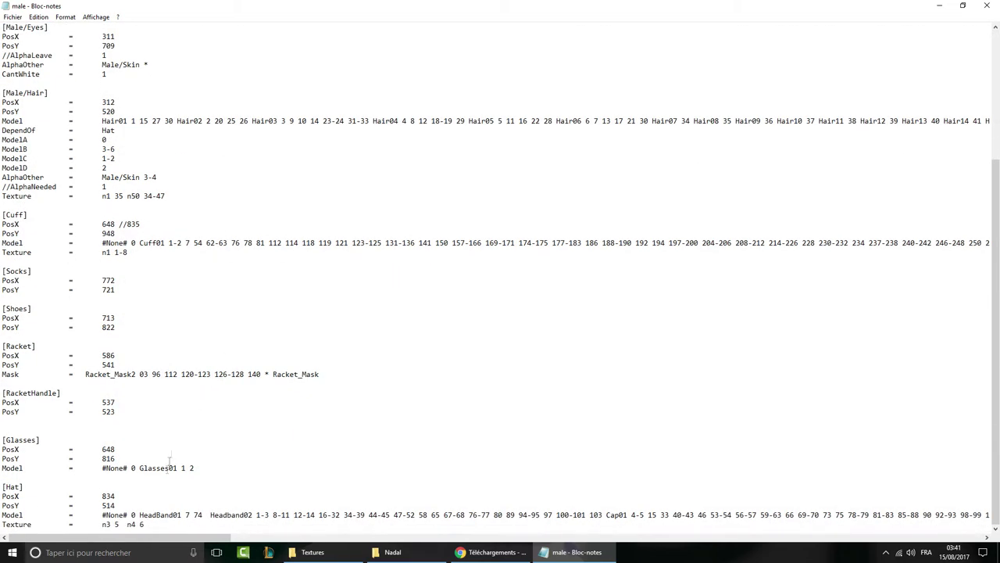
scroll(188, 464, "up", 6)
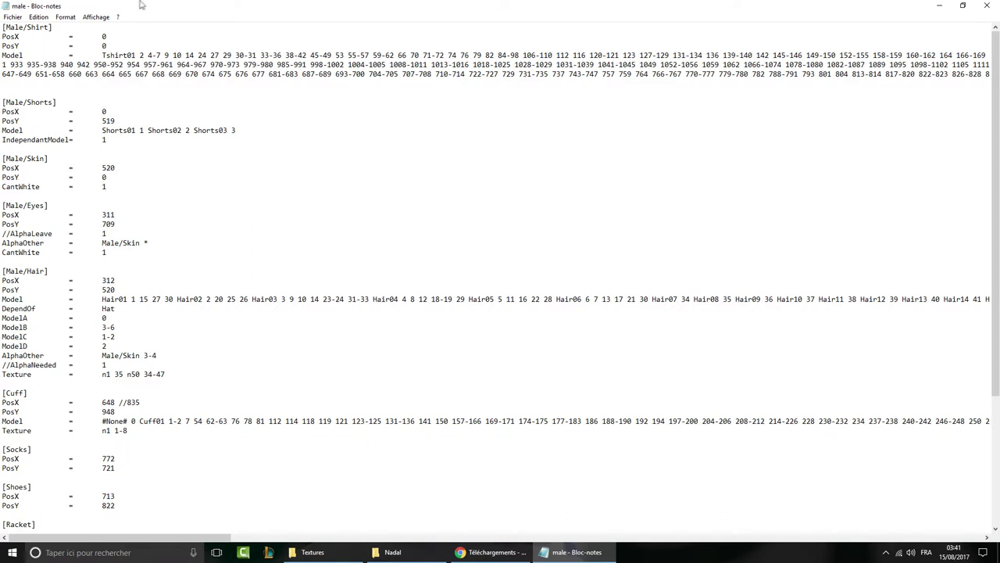
- Examine the Model line of the Male/Shirt section, with its Tshirt01 entry and list of shirt numbers
double_click(108, 54)
left_click(166, 64)
left_click_drag(99, 55, 237, 86)
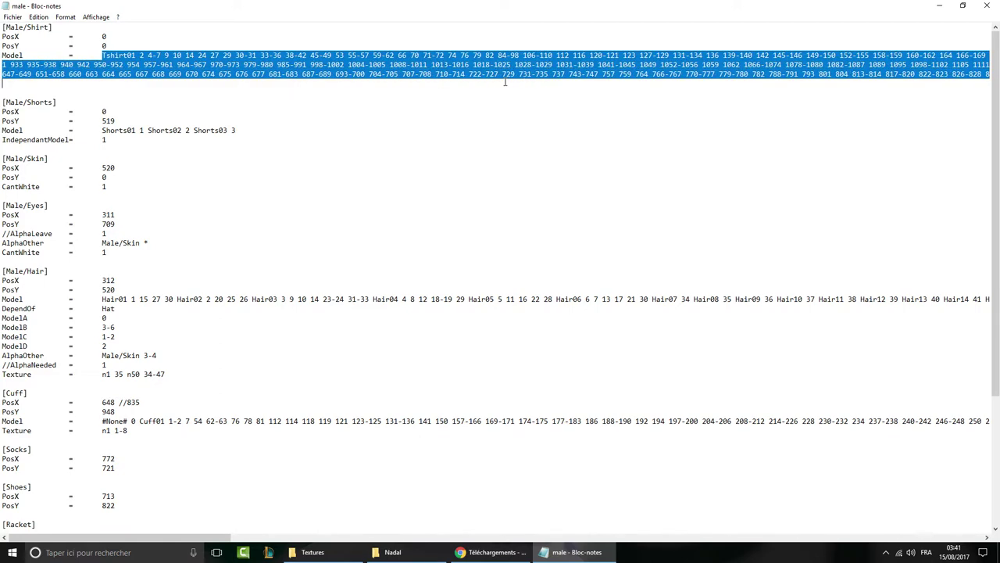
left_click(17, 56)
left_click_drag(3, 56, 993, 77)
left_click(973, 77)
left_click_drag(568, 537, 47, 537)
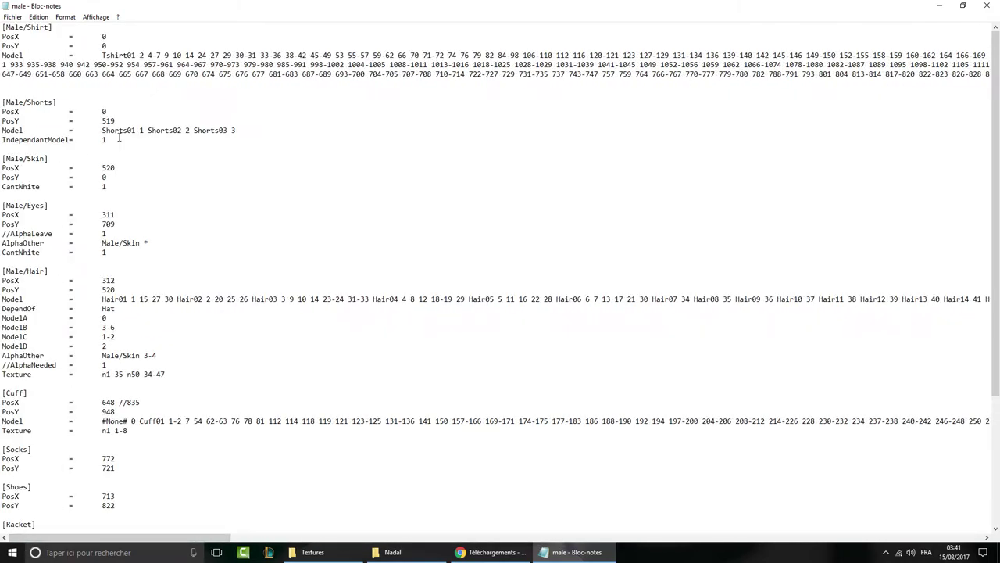
left_click_drag(102, 55, 590, 74)
left_click(692, 97)
left_click_drag(102, 55, 139, 56)
left_click_drag(2, 27, 106, 74)
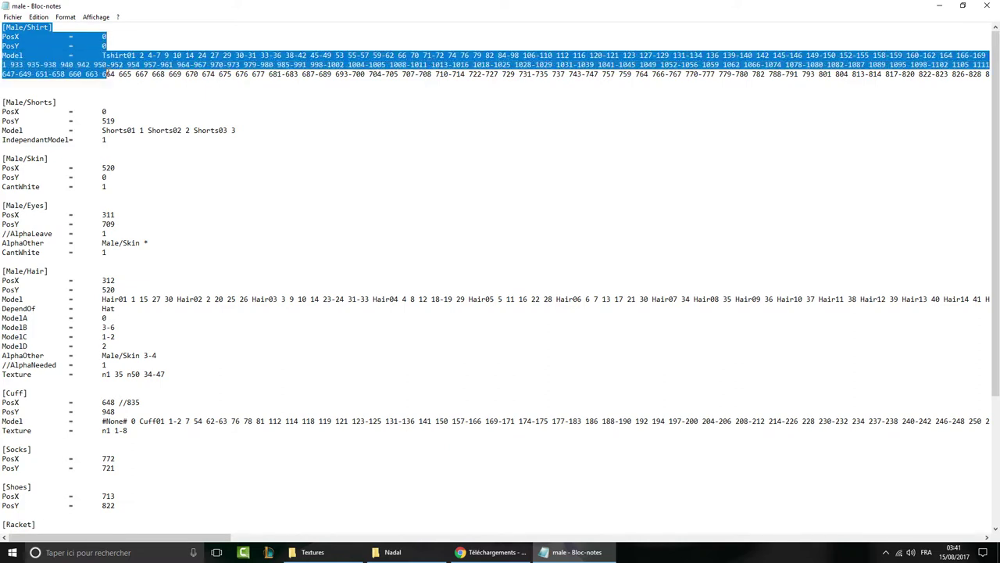
left_click(53, 102)
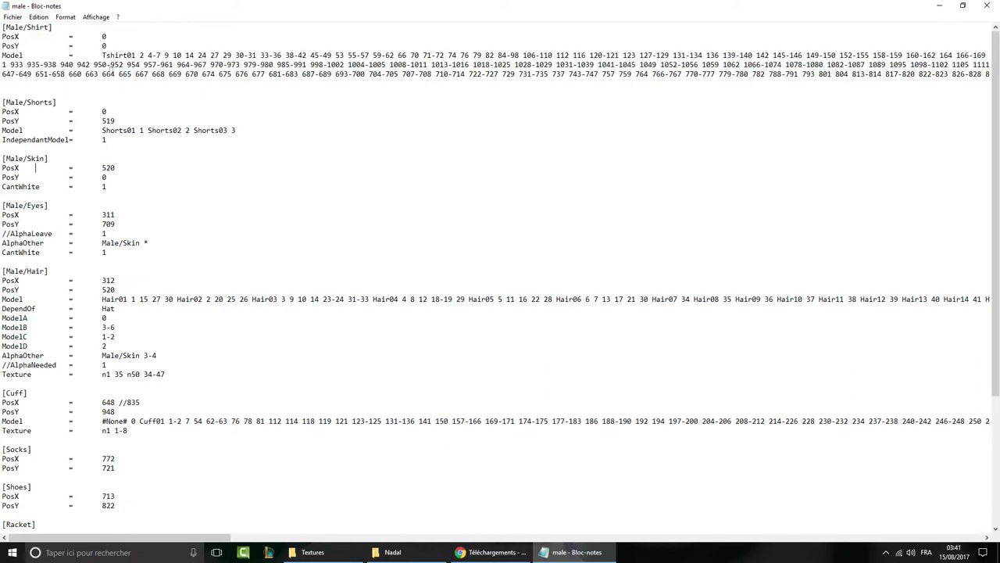
left_click_drag(3, 27, 236, 86)
left_click(304, 92)
left_click_drag(514, 64, 364, 66)
left_click(610, 82)
left_click_drag(637, 67, 389, 39)
left_click(543, 94)
left_click_drag(735, 64, 123, 56)
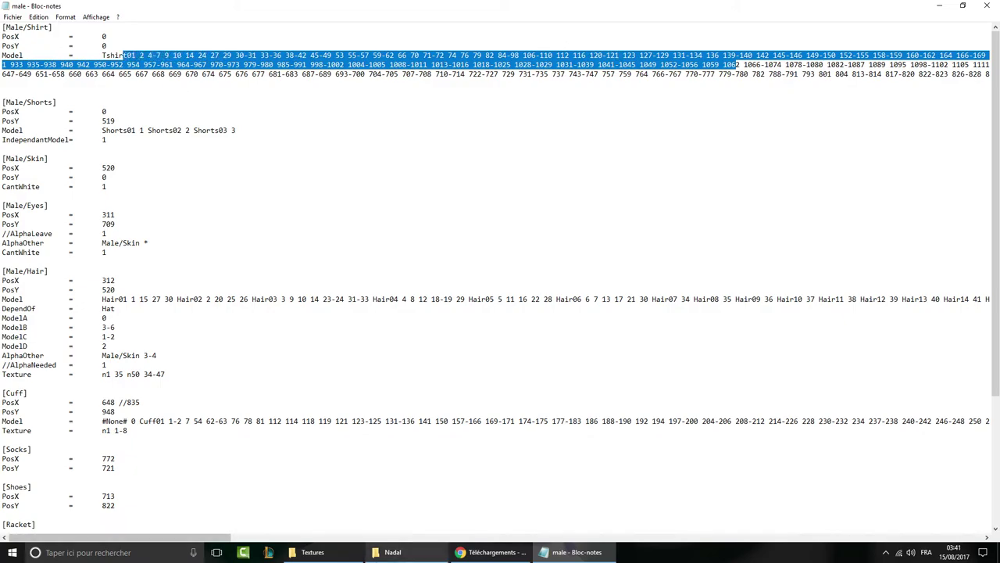
- Open the male folder inside Textures and look through the numbered shirt files
left_click(338, 552)
scroll(409, 287, "up", 3)
scroll(409, 289, "up", 5)
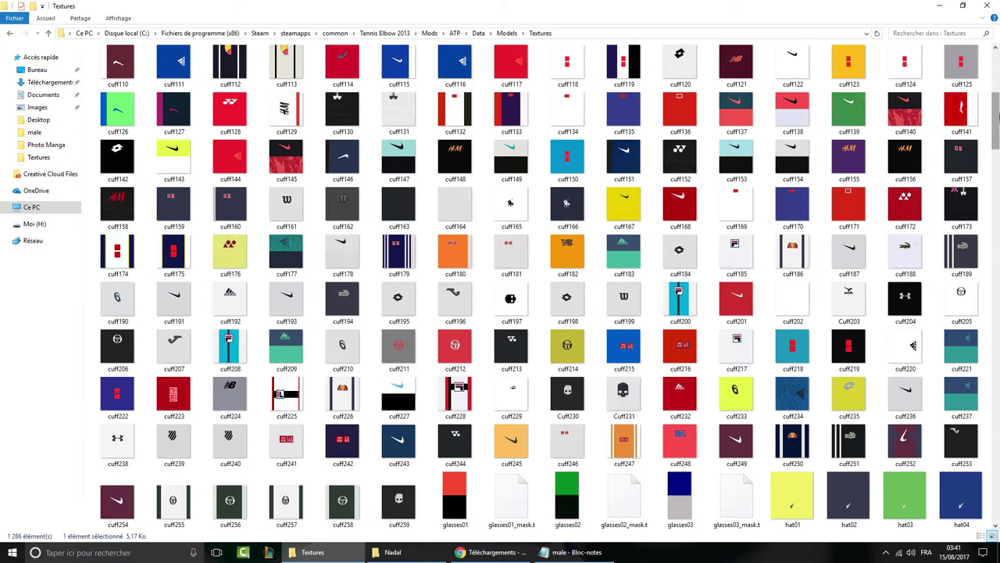
left_click_drag(997, 117, 996, 55)
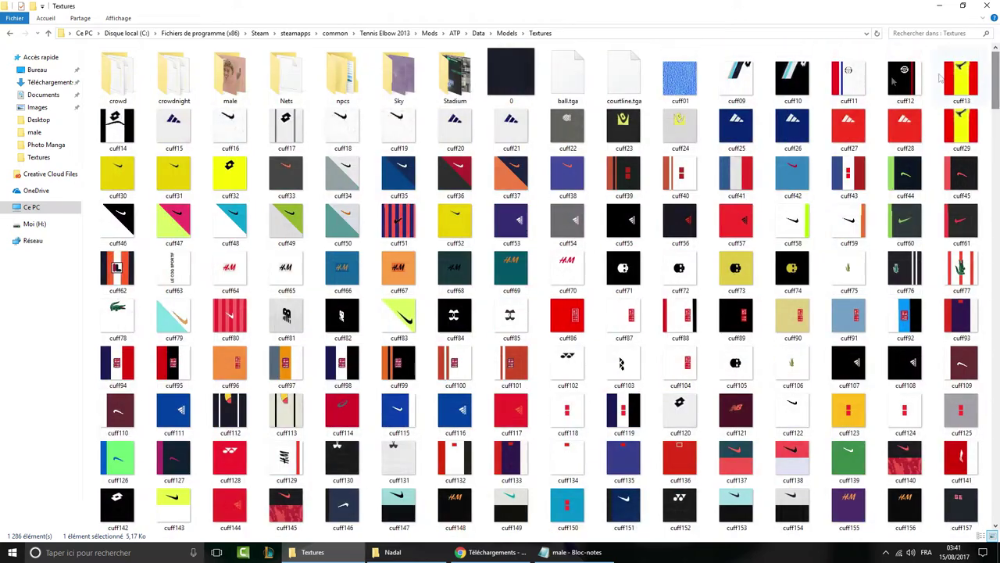
double_click(230, 76)
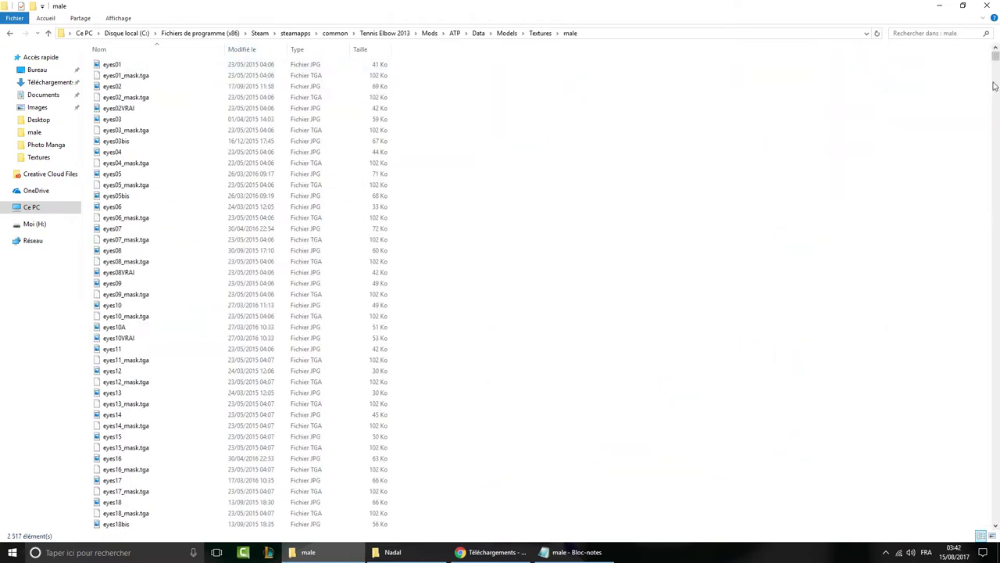
left_click_drag(996, 61, 995, 234)
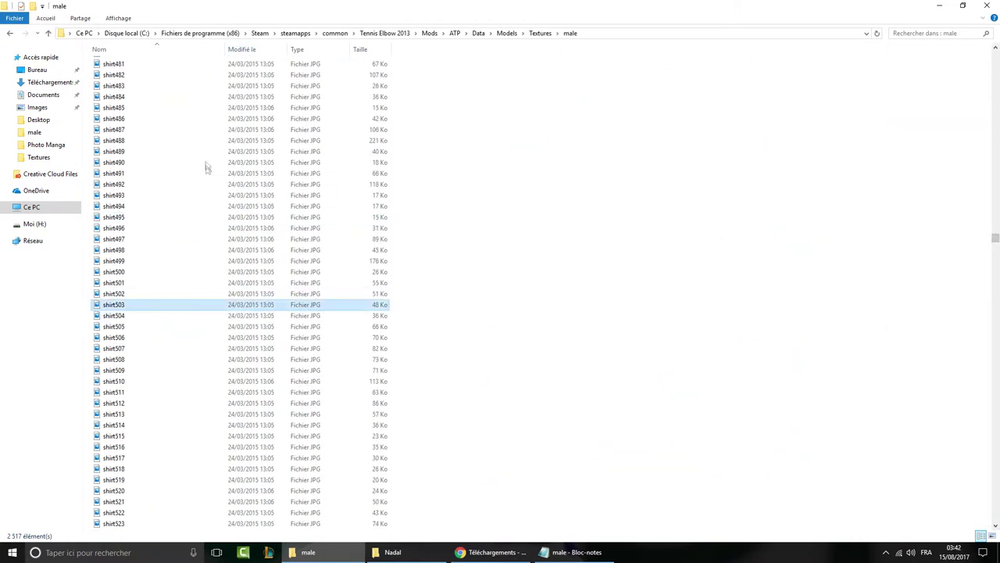
left_click(207, 162)
left_click(399, 552)
- Return to the male configuration file and search for "shirt" to locate the Tshirt02 group after Tshirt01
left_click(571, 552)
left_click(211, 56)
left_click_drag(133, 54, 105, 54)
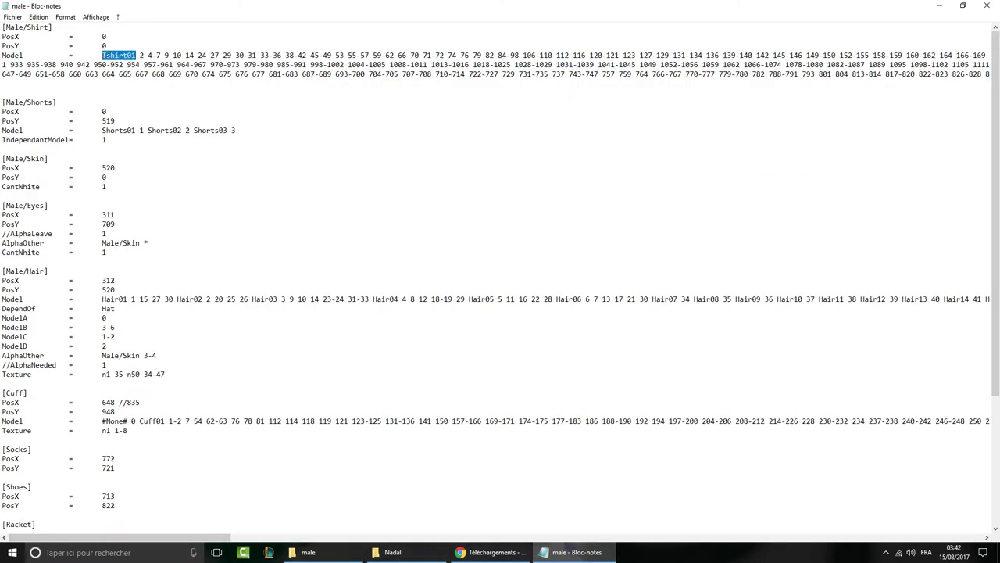
left_click(141, 55)
key("ctrl+f")
type("a")
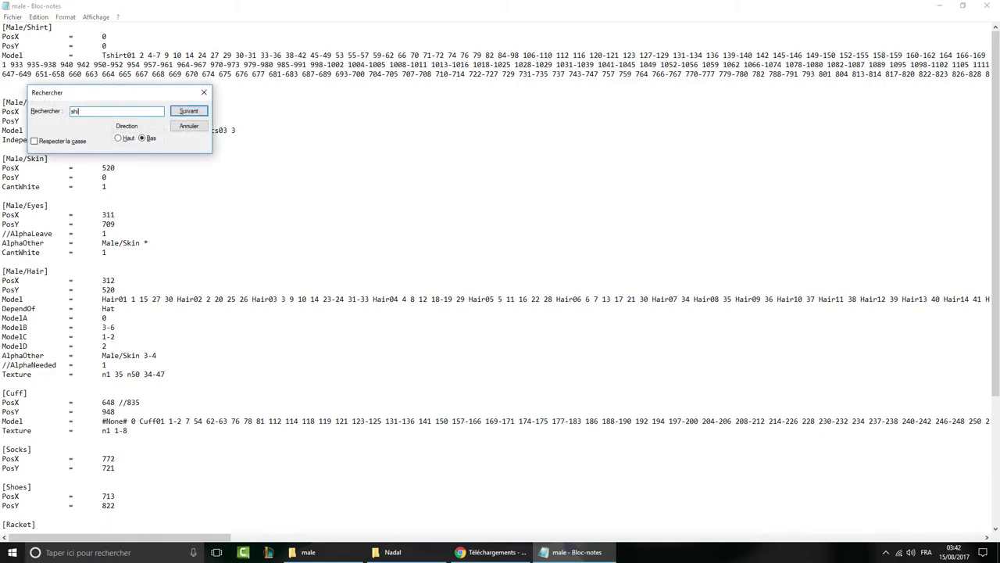
key("Return")
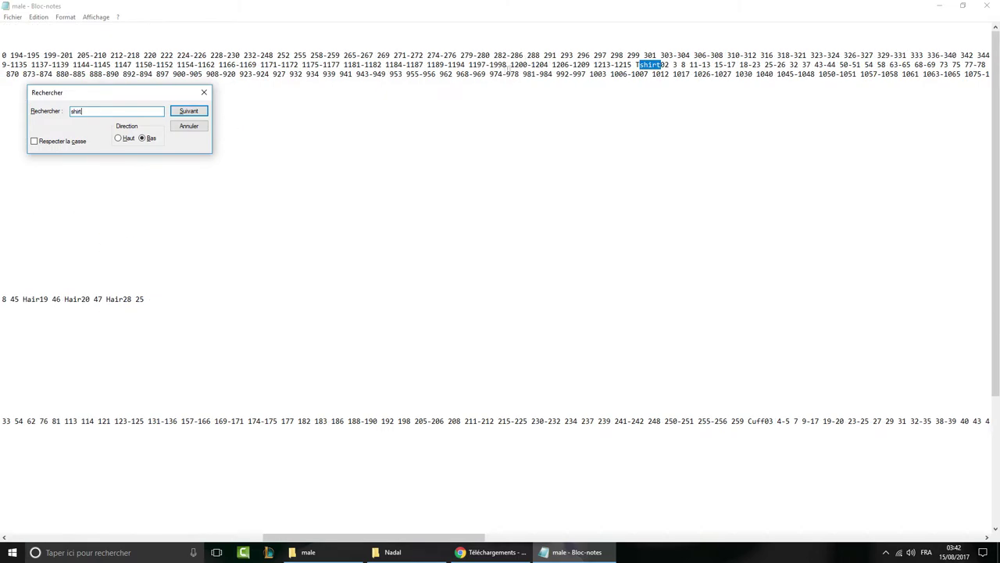
left_click_drag(636, 66, 677, 66)
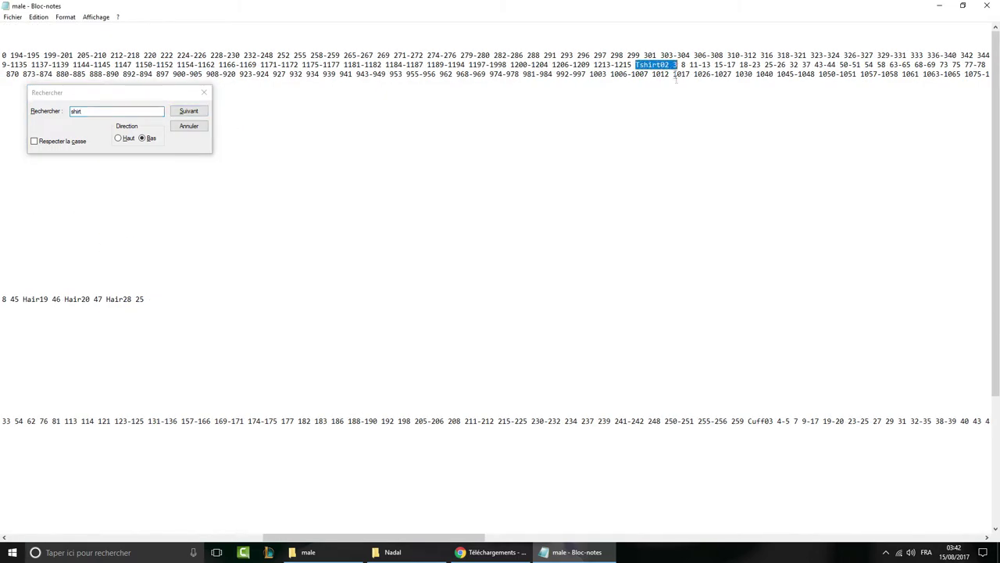
left_click(677, 82)
- Examine the Tshirt03 group at the end of the shirt Model line, return to Tshirt01, and close the search
left_click_drag(235, 538, 822, 506)
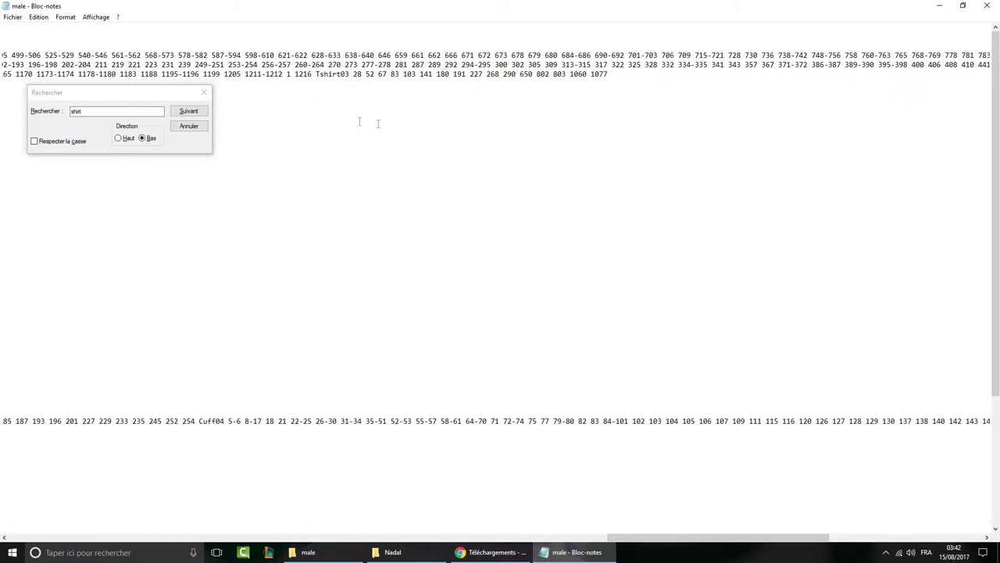
left_click_drag(316, 75, 350, 76)
left_click_drag(733, 537, 128, 537)
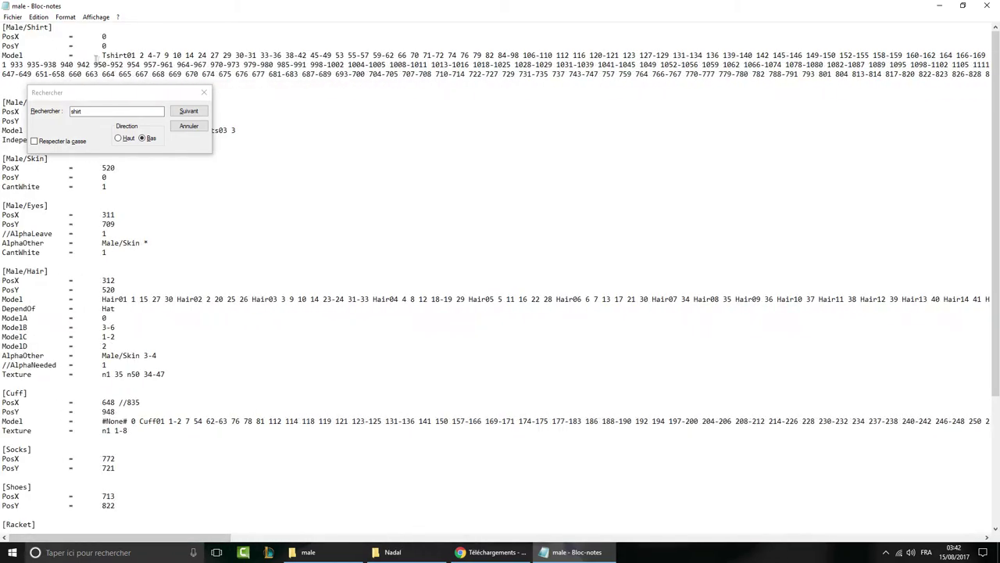
left_click_drag(102, 55, 138, 54)
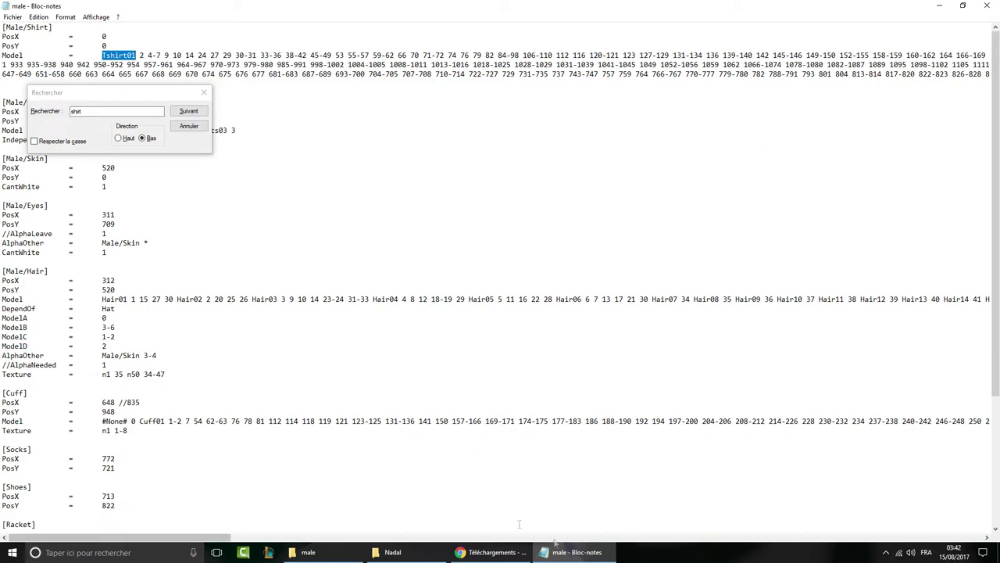
left_click(107, 114)
left_click_drag(145, 537, 788, 516)
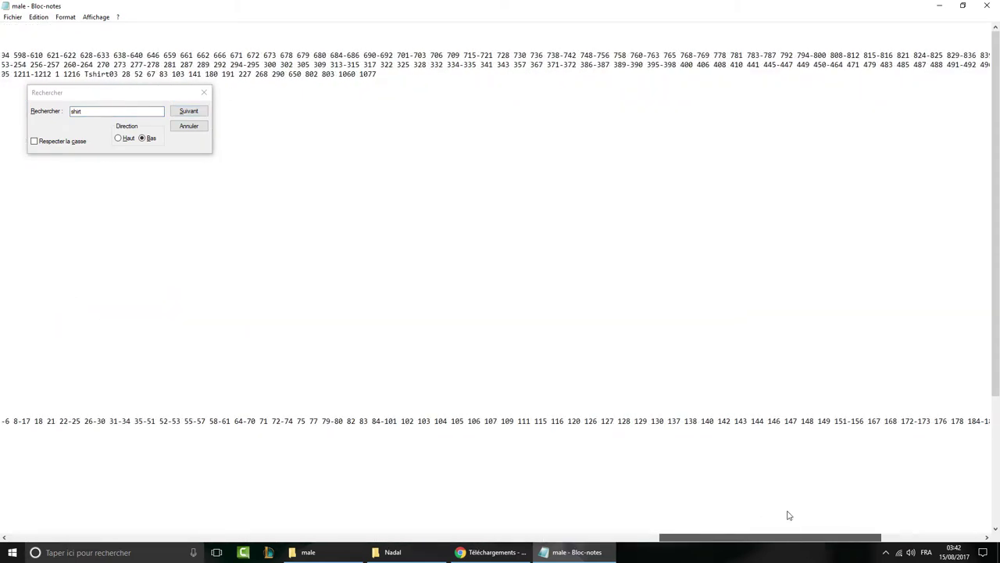
key("F3")
left_click(107, 110)
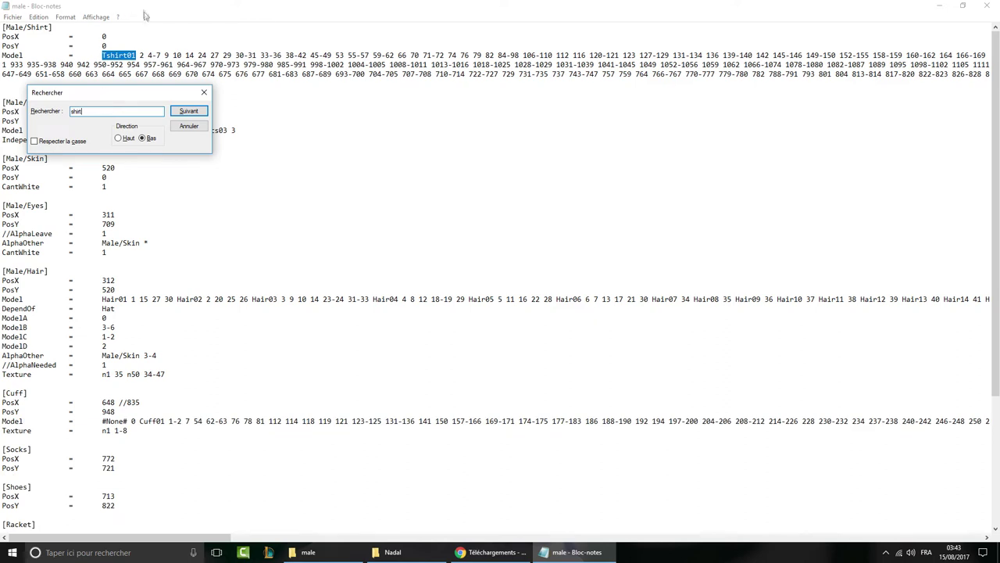
left_click(203, 94)
- Review the shirt numbers listed under Tshirt01 and locate number 14
left_click_drag(137, 55, 103, 56)
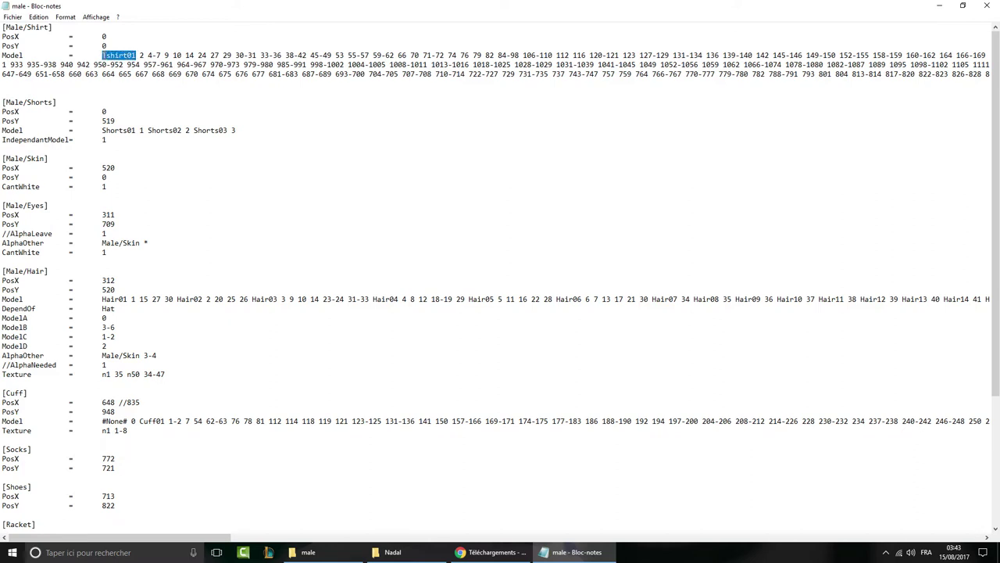
left_click_drag(140, 57, 241, 67)
left_click(244, 73)
left_click(104, 55)
left_click_drag(102, 56, 692, 74)
left_click(888, 88)
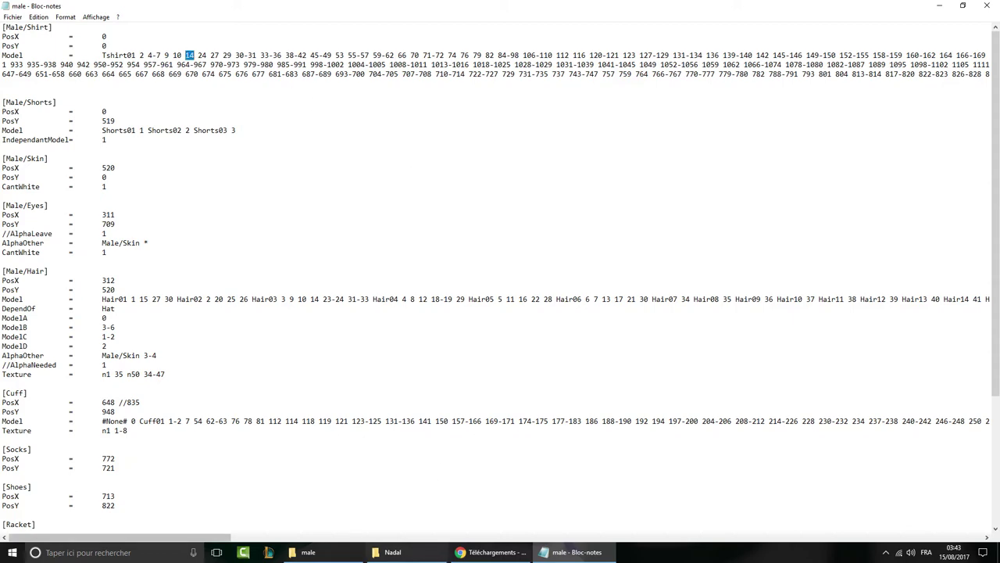
left_click(308, 552)
key("alt+Tab")
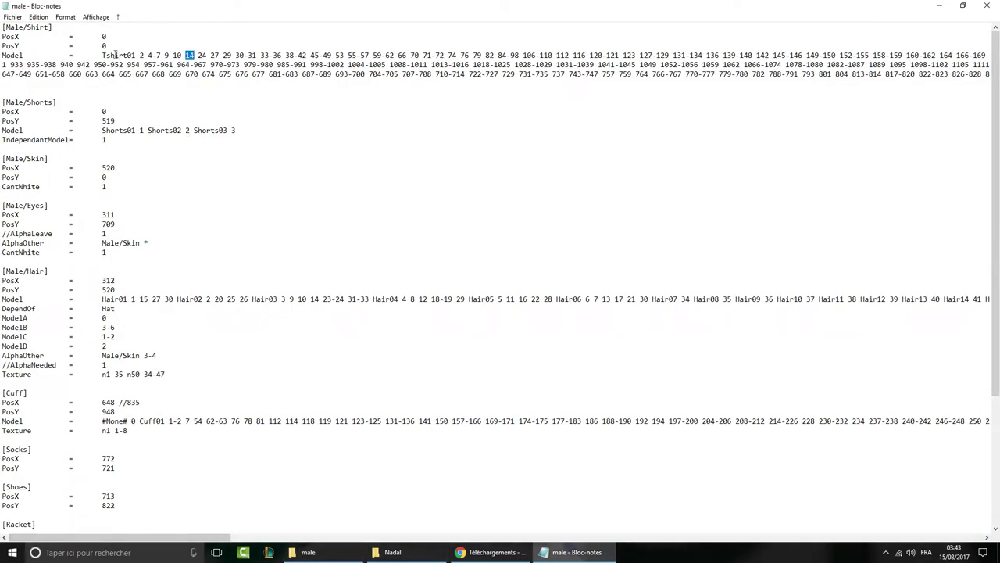
- Remove number 14 from the Tshirt01 list, leaving 10 followed by 24 with a single space
left_click_drag(104, 53, 137, 53)
double_click(189, 54)
key("Delete")
key("Delete")
key("Delete")
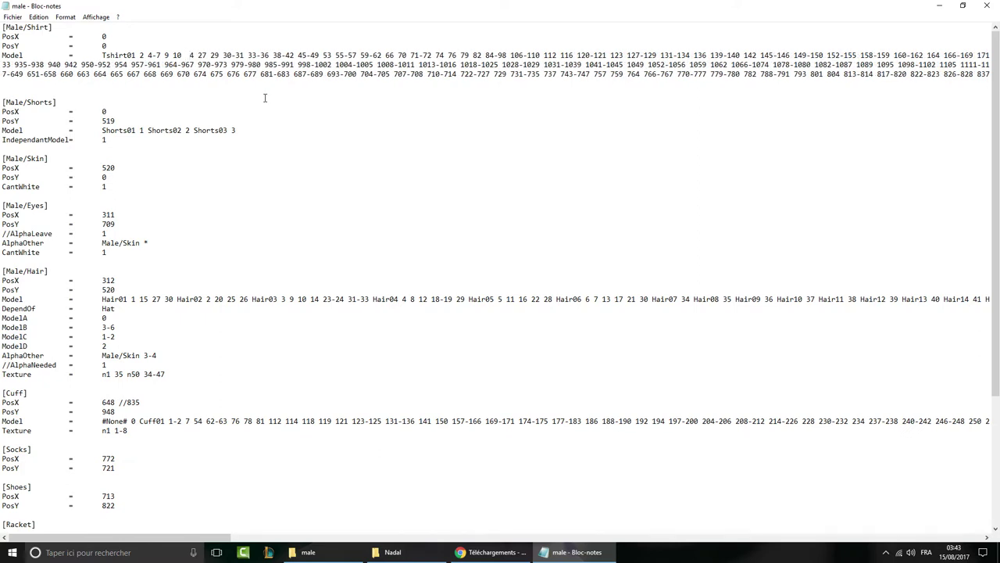
type("2")
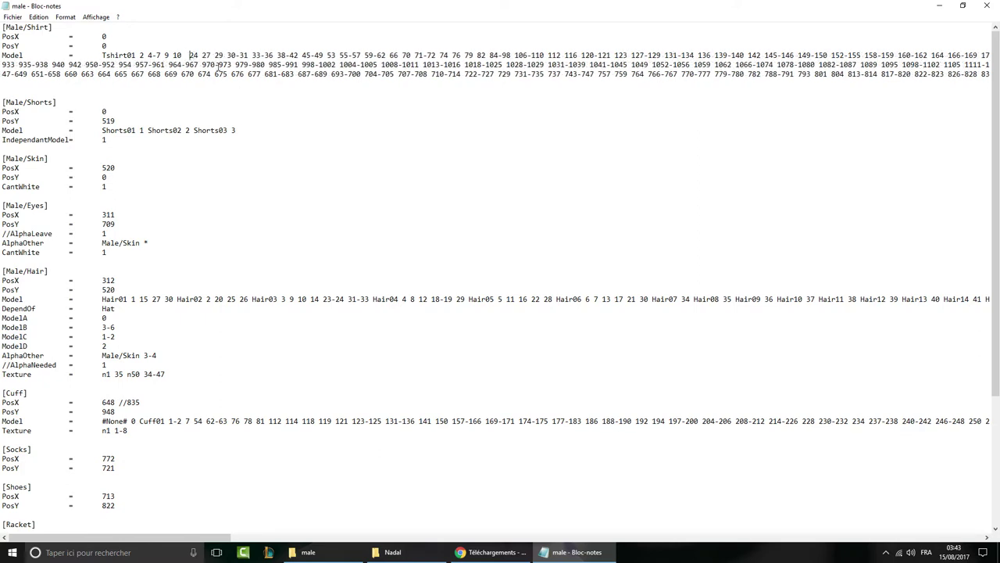
key("BackSpace")
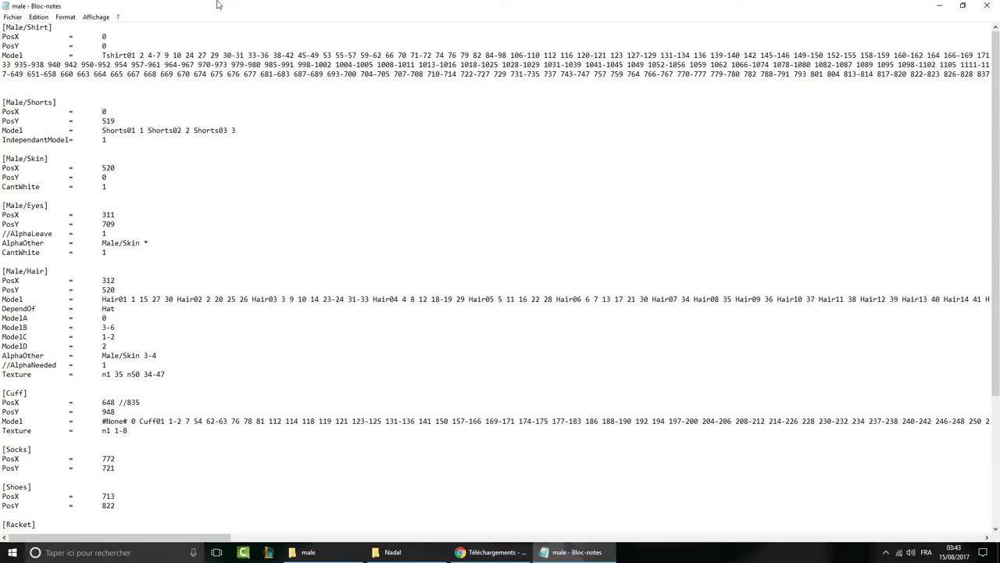
- Find the Tshirt02 group and add number 14 between 11-13 and 15-17, and close the search
key("ctrl+f")
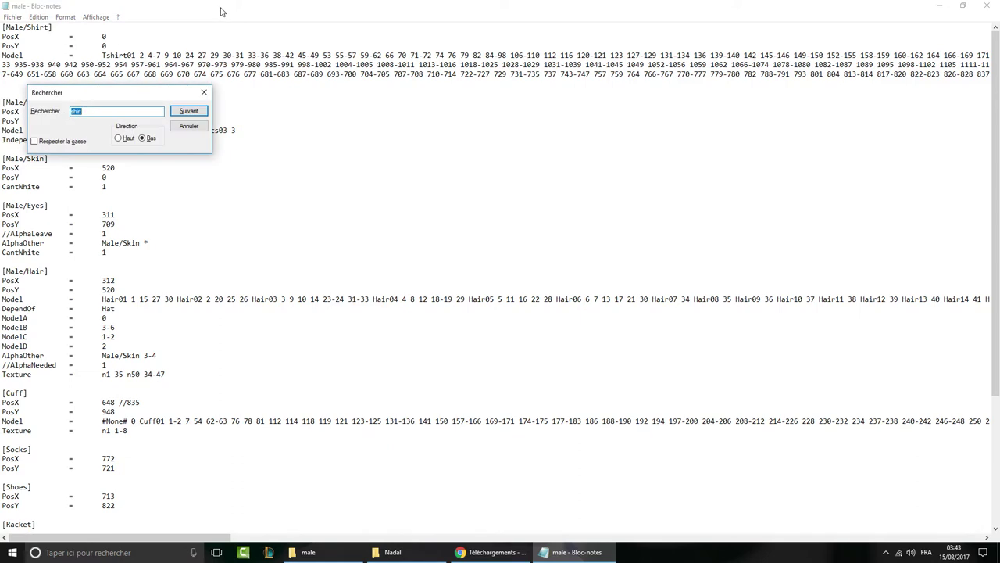
key("Return")
left_click(713, 65)
type("14")
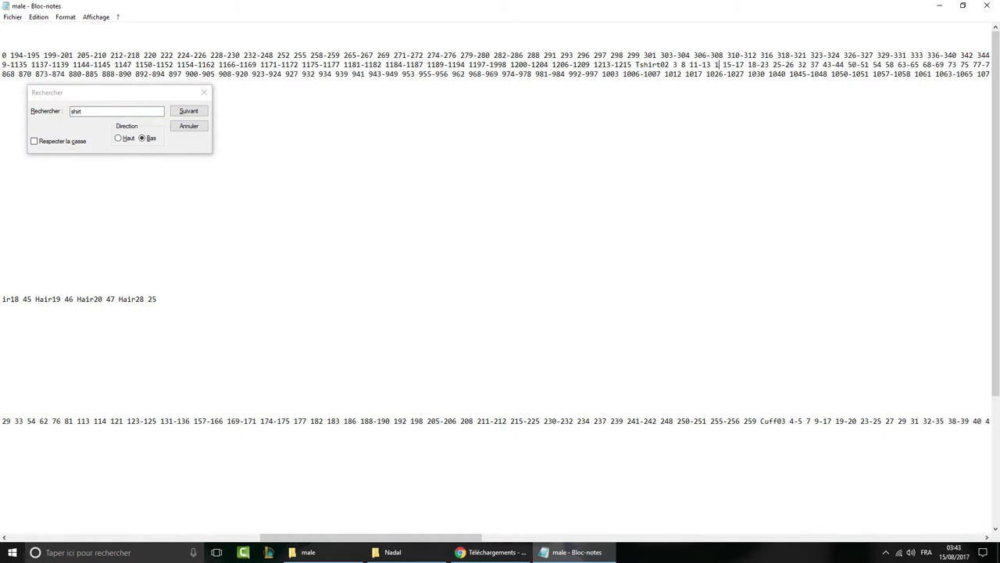
left_click(204, 92)
- Save the male configuration file, close Notepad, and go back to the desktop
left_click(12, 16)
left_click(71, 54)
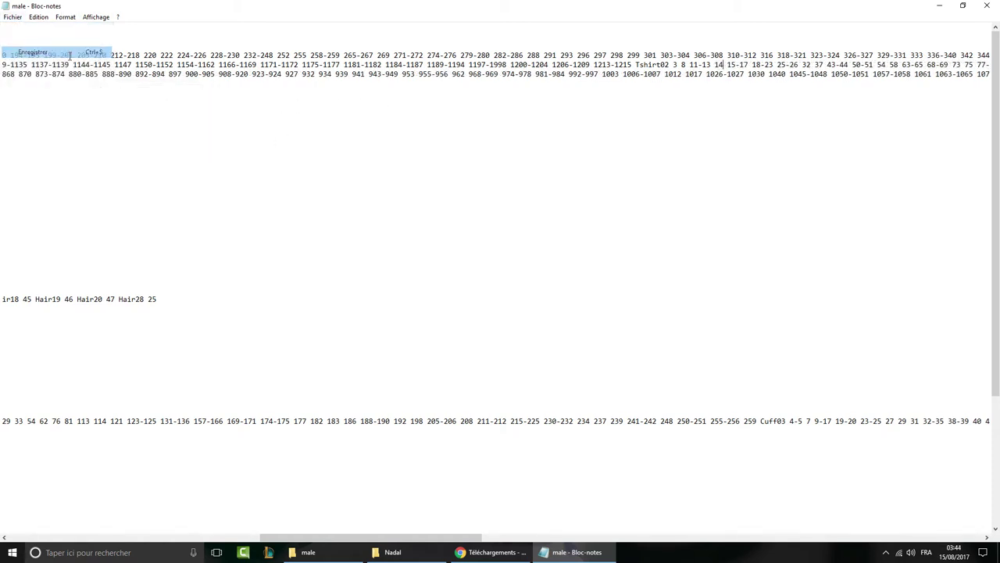
left_click(987, 6)
left_click(823, 51)
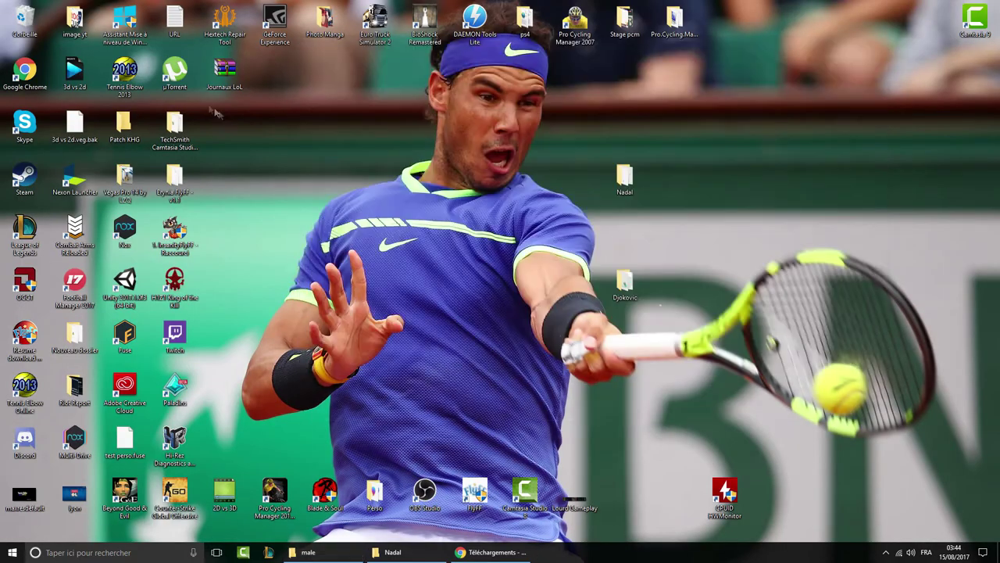
- Launch Tennis Elbow 2013 from the desktop and open the player's character sheet
double_click(125, 74)
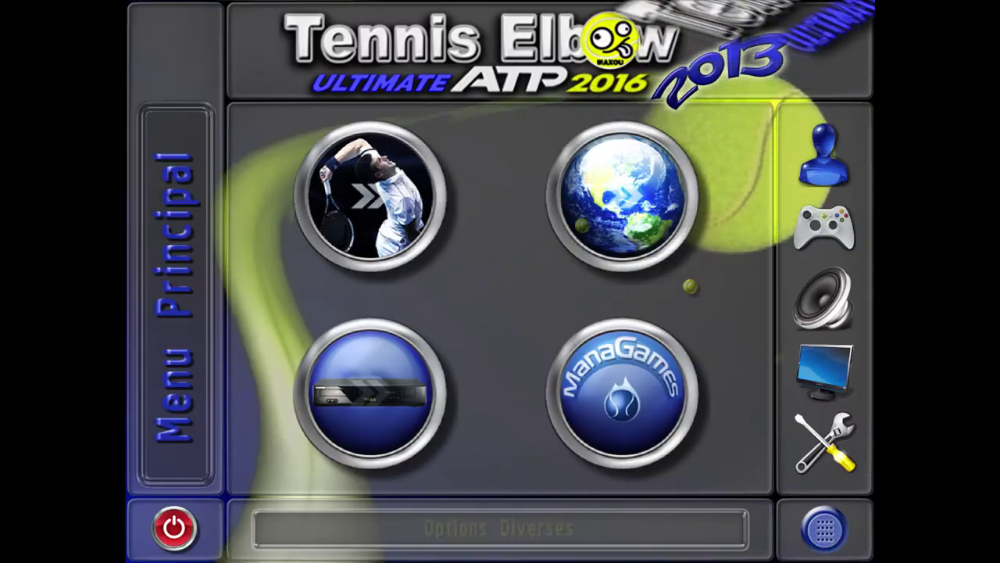
key("Return")
left_click(430, 444)
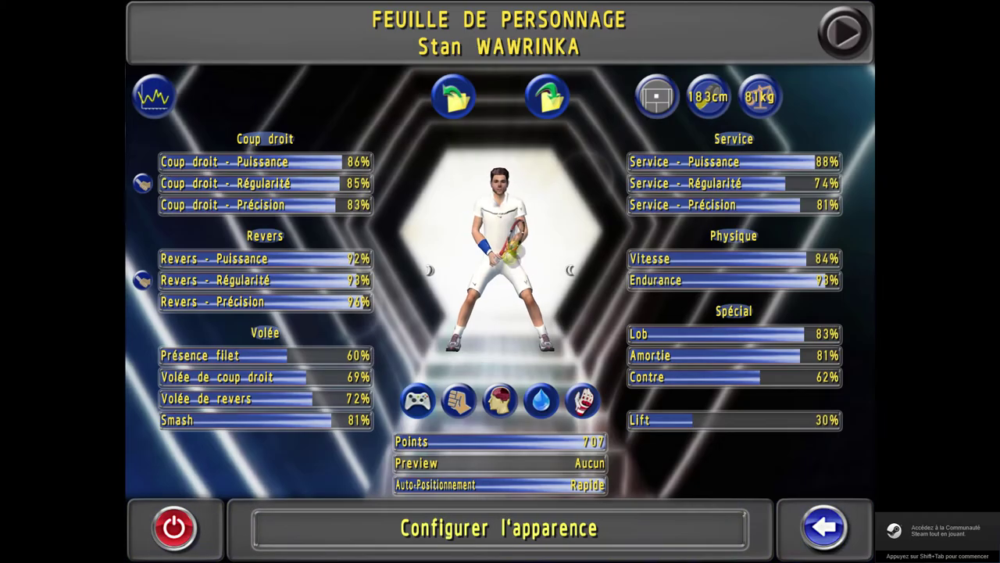
- Turn the player model in the appearance settings to inspect the outfit, and quit the game
left_click(512, 234)
left_click_drag(504, 438, 521, 435)
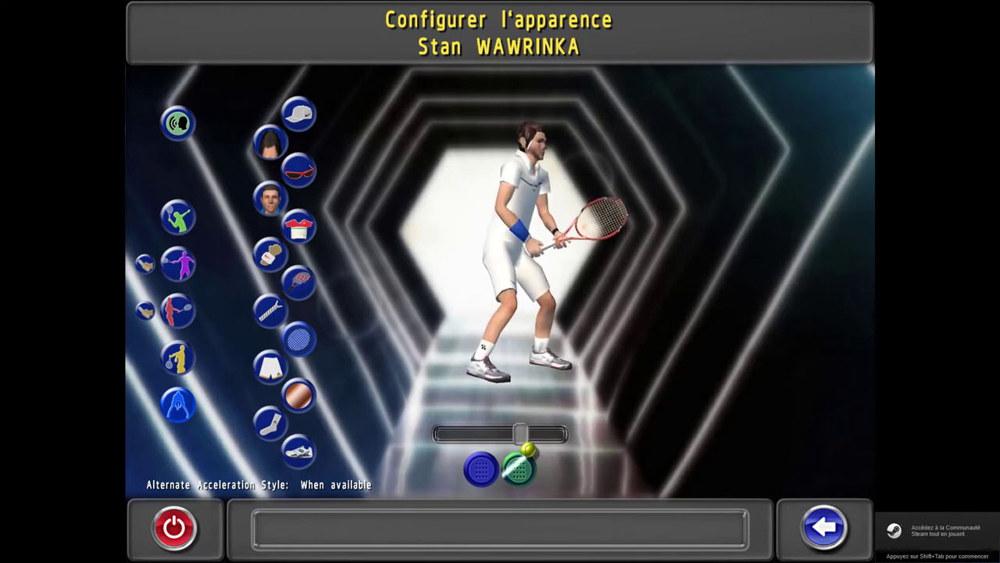
mouse_move(522, 434)
left_mouse_down()
mouse_move(537, 433)
mouse_move(488, 439)
mouse_move(508, 434)
left_mouse_up()
left_click(846, 548)
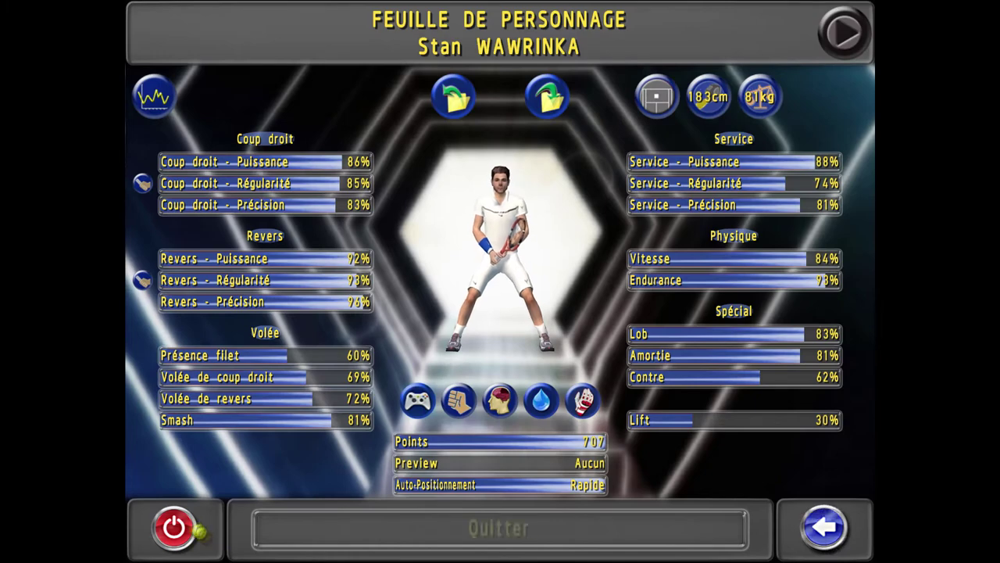
left_click(182, 530)
left_click(413, 332)
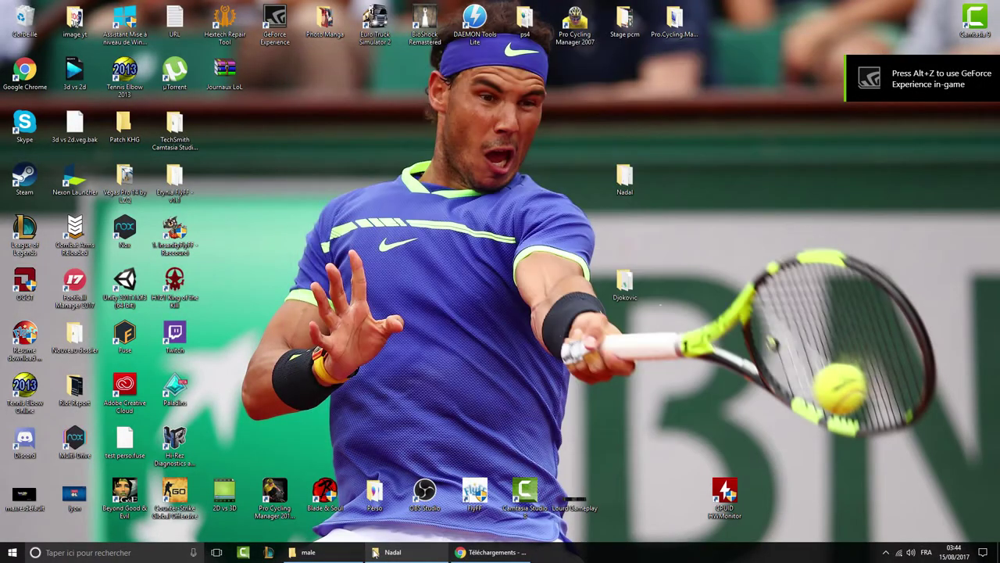
- Go from the male folder to the ATP mod's Textures folder and open the male configuration file
left_click(303, 552)
scroll(309, 235, "up", 2)
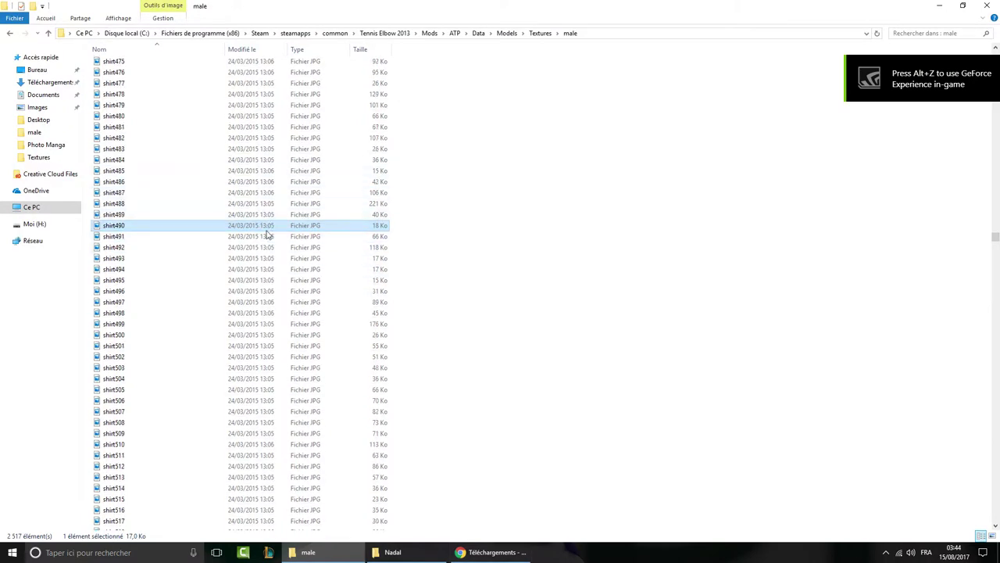
scroll(273, 233, "up", 4)
left_click_drag(996, 230, 996, 165)
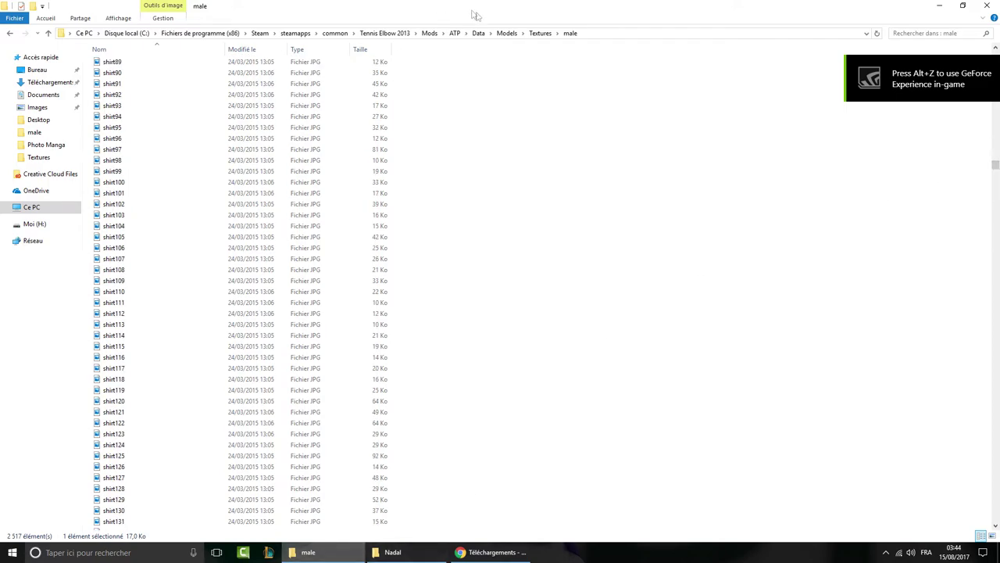
left_click(541, 34)
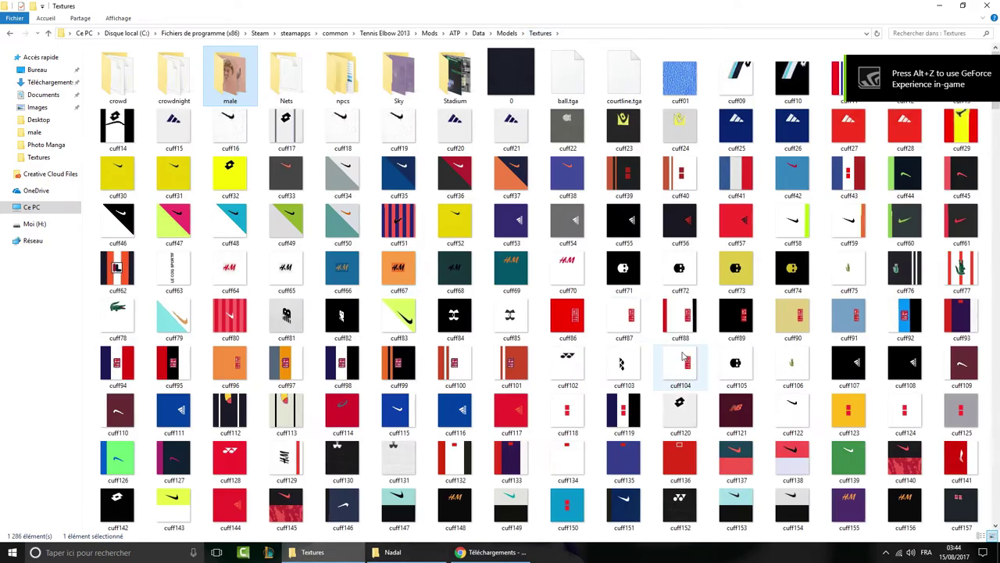
scroll(686, 356, "down", 10)
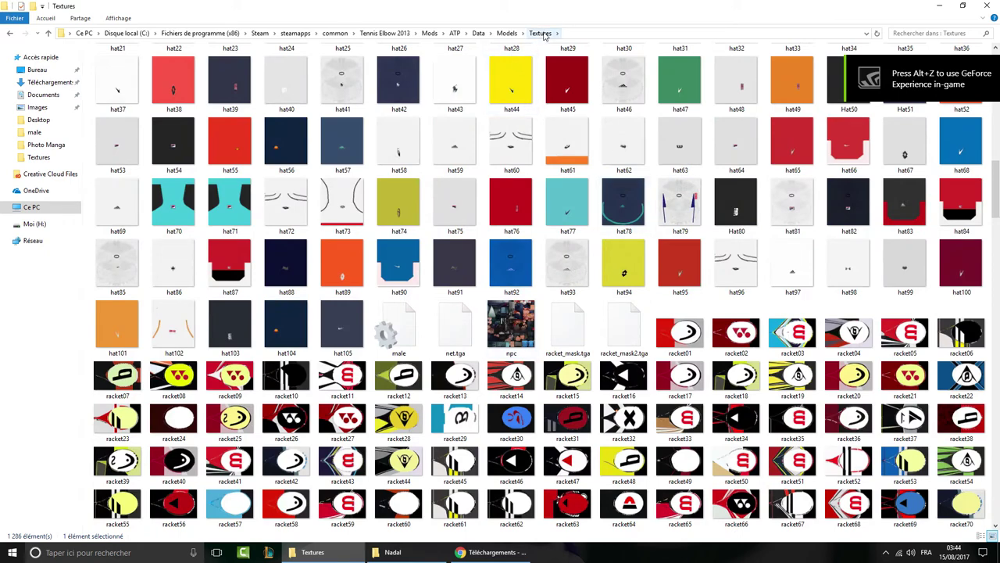
double_click(395, 332)
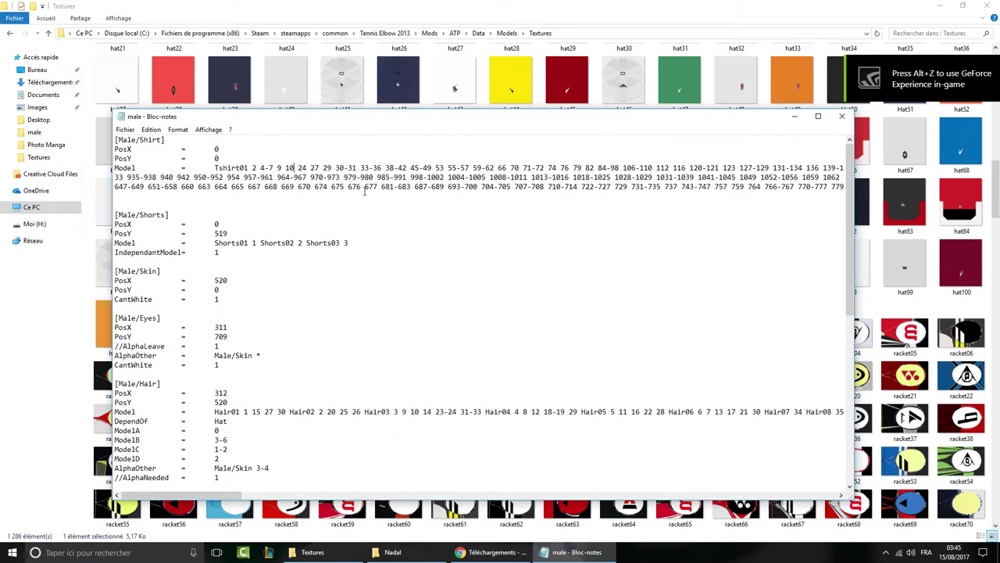
- Add number 14 back to the Tshirt01 list between 10 and 24, separated by single spaces
type("14")
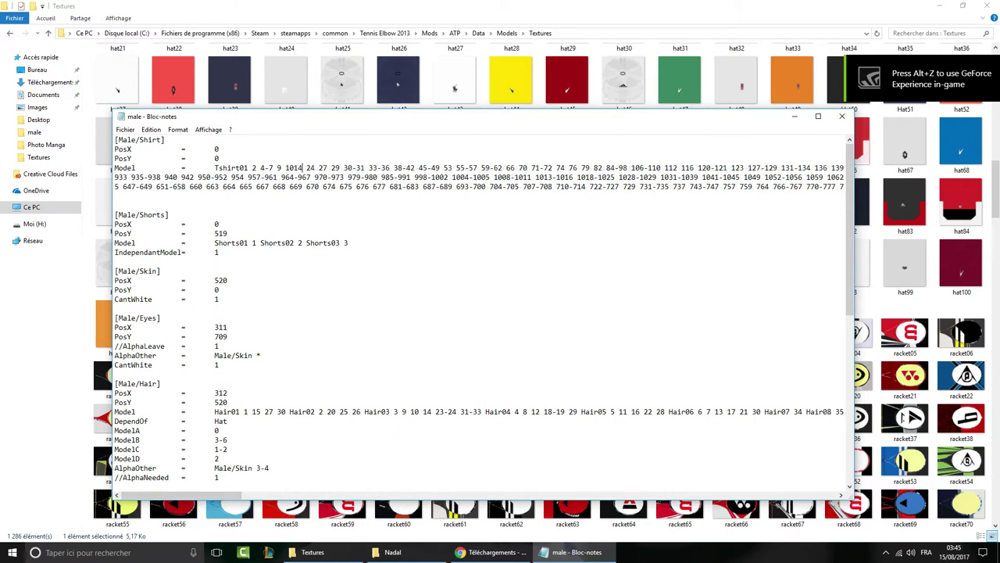
key("Left")
key("Left")
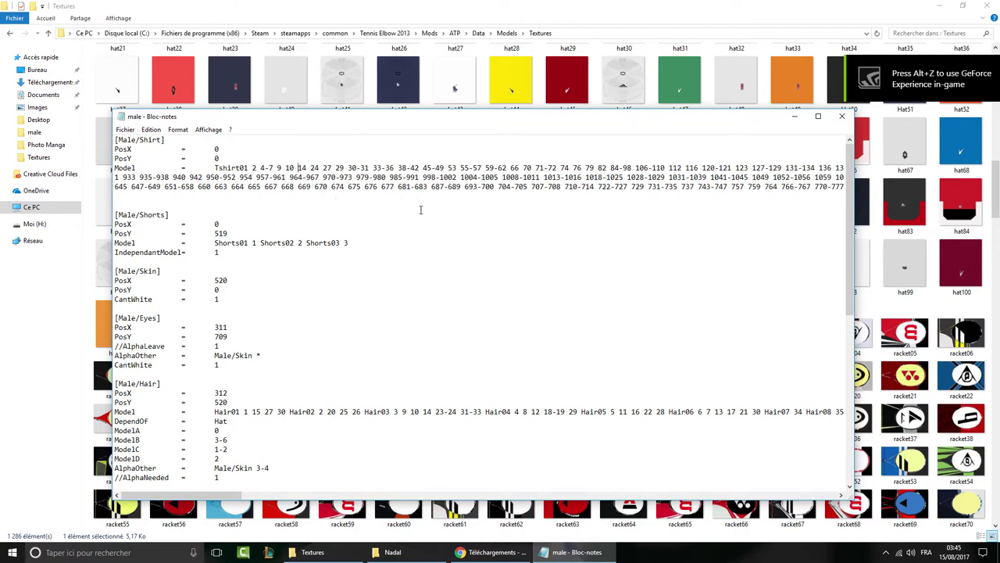
- Search for "shirt" to find the Tshirt02 group, remove number 14 between 11-13 and 15-17, and close the search
key("ctrl+f")
type("shity")
left_click(285, 226)
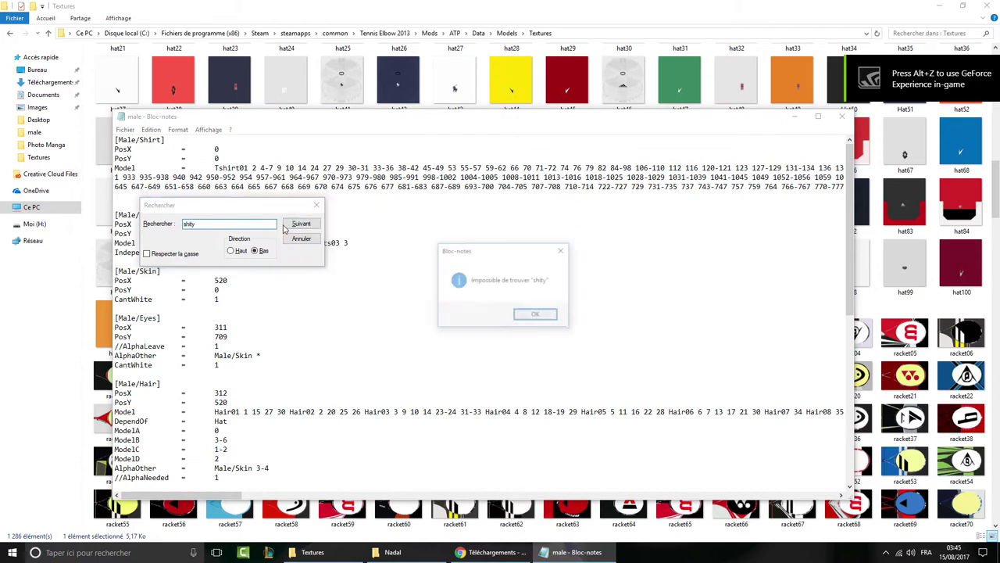
left_click(545, 314)
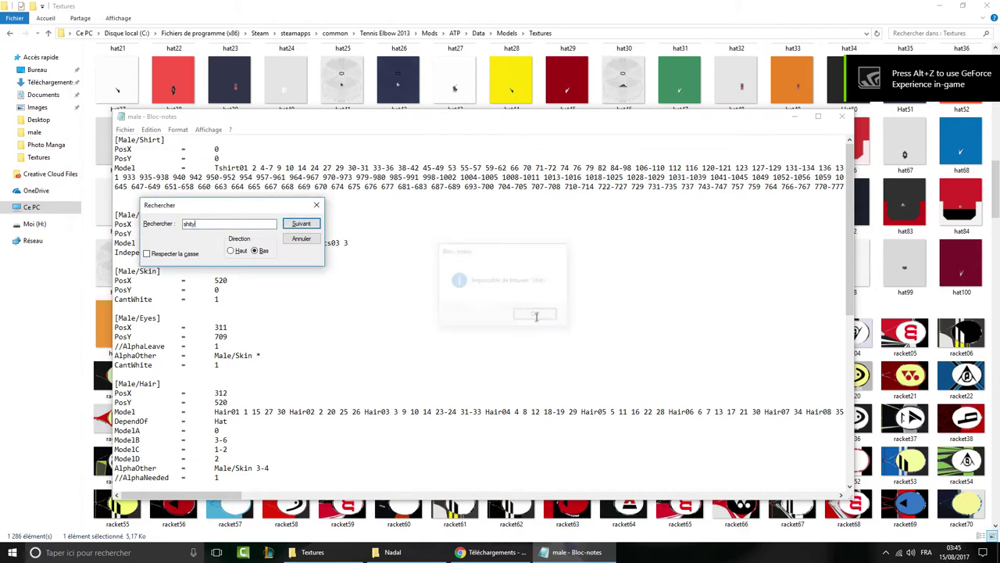
type("rt")
key("Return")
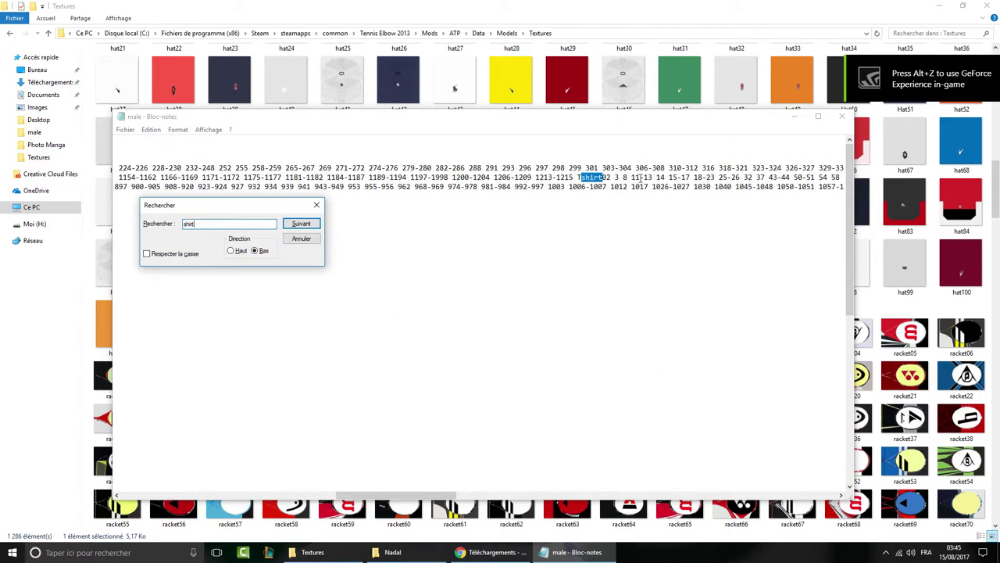
double_click(660, 177)
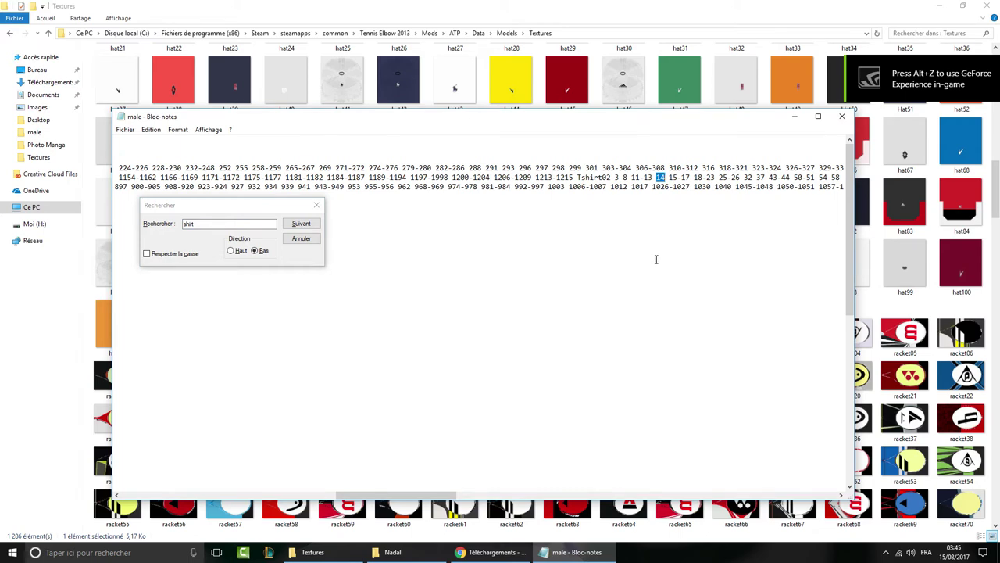
key("Delete")
key("Delete")
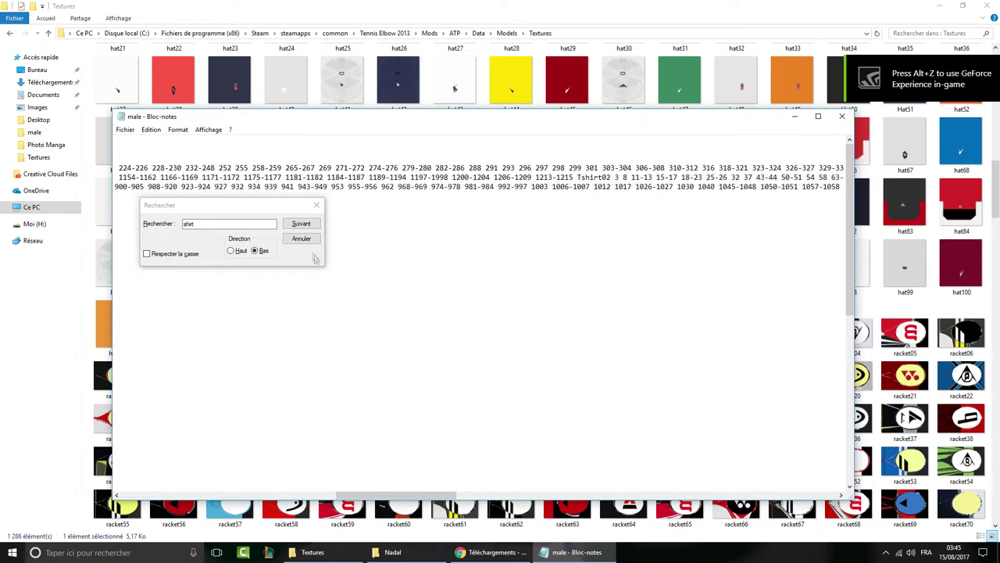
left_click(316, 207)
key("ctrl+Home")
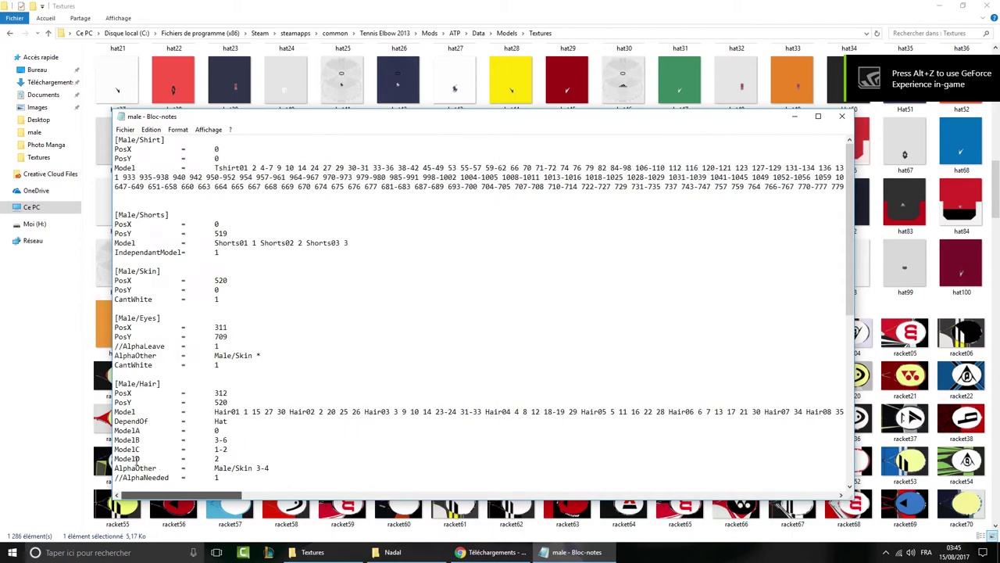
- Switch to Chrome and open the first Wimbledon 2017 pack preview image from the forum post
left_click(491, 552)
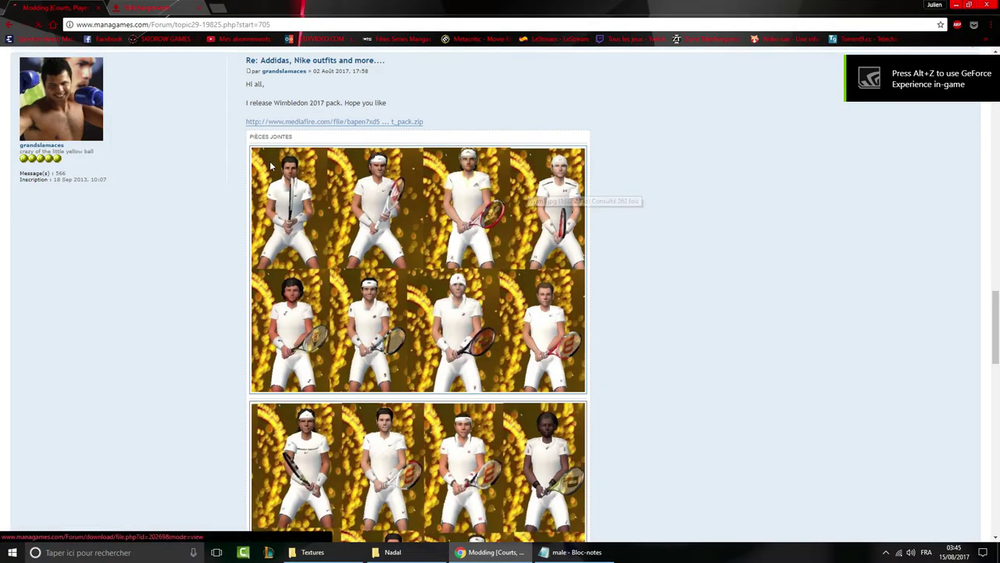
left_click(271, 172)
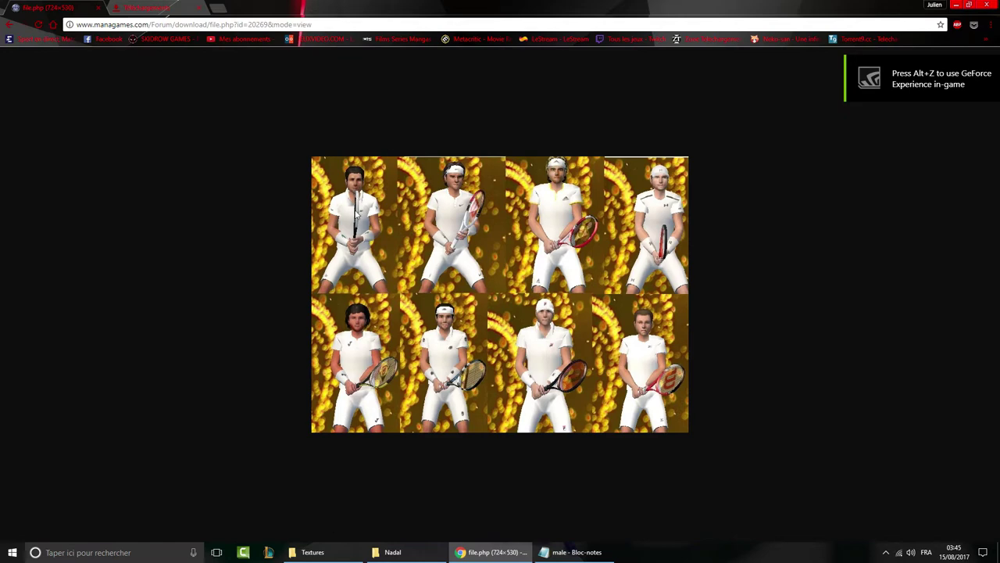
right_click(869, 73)
left_click(730, 440)
key("alt+Tab")
key("alt+Tab")
left_click(886, 552)
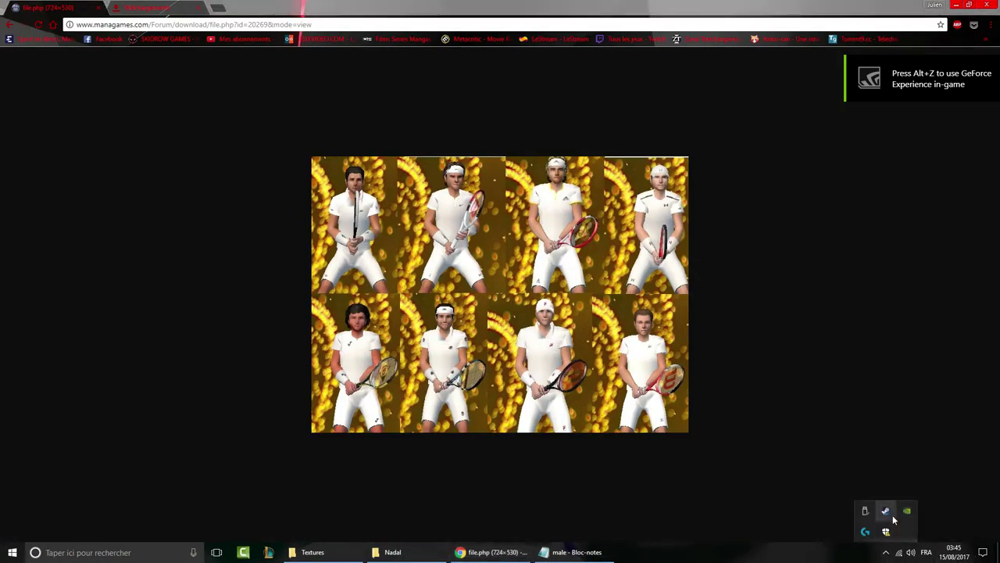
left_click(885, 552)
left_click(896, 554)
left_click(886, 554)
right_click(852, 68)
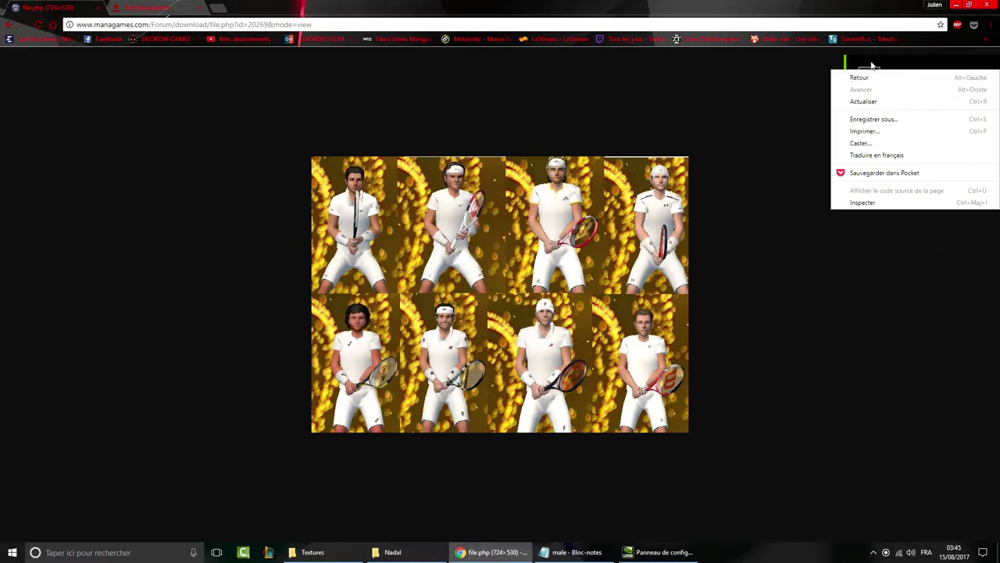
left_click(871, 66)
left_click(658, 551)
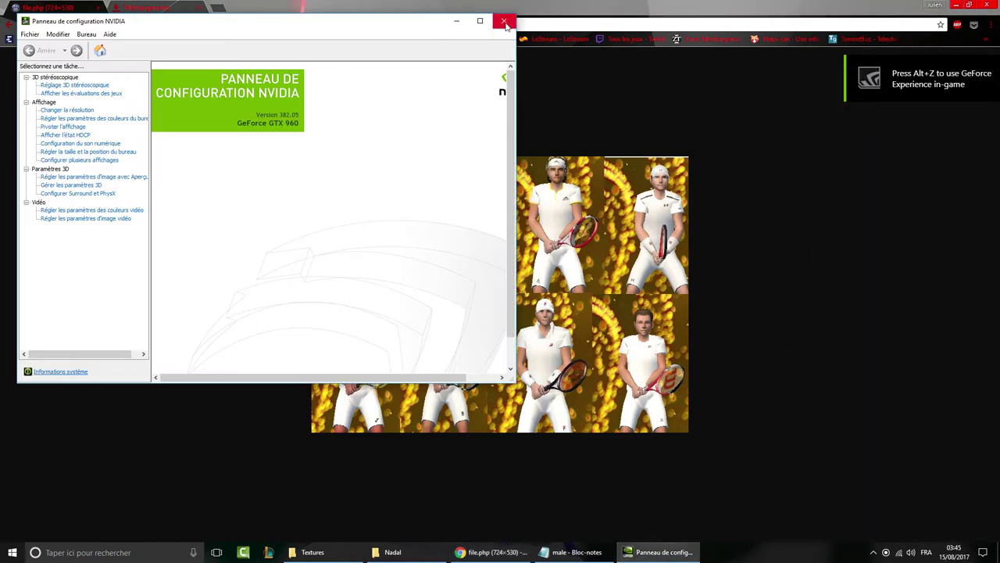
left_click(506, 24)
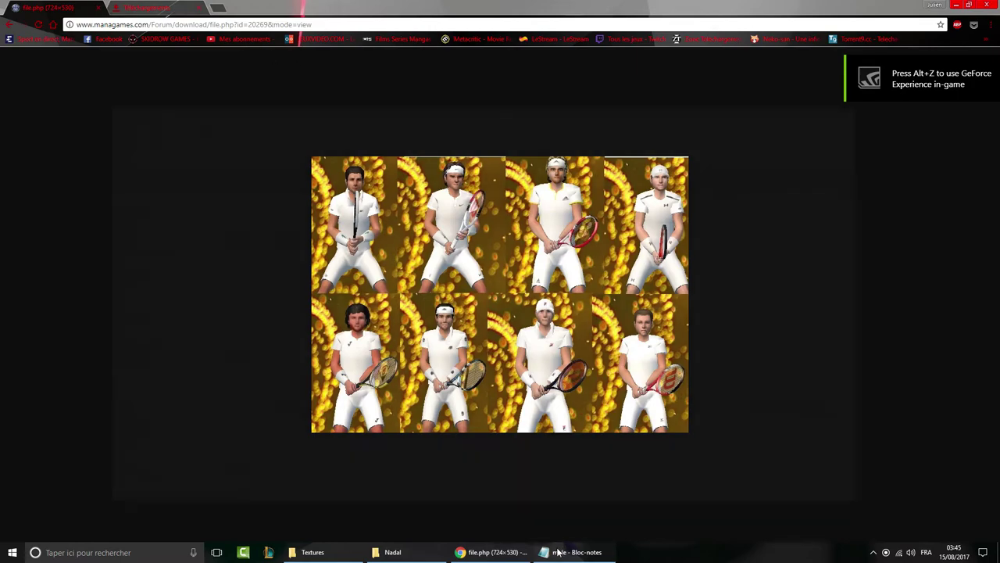
left_click(557, 552)
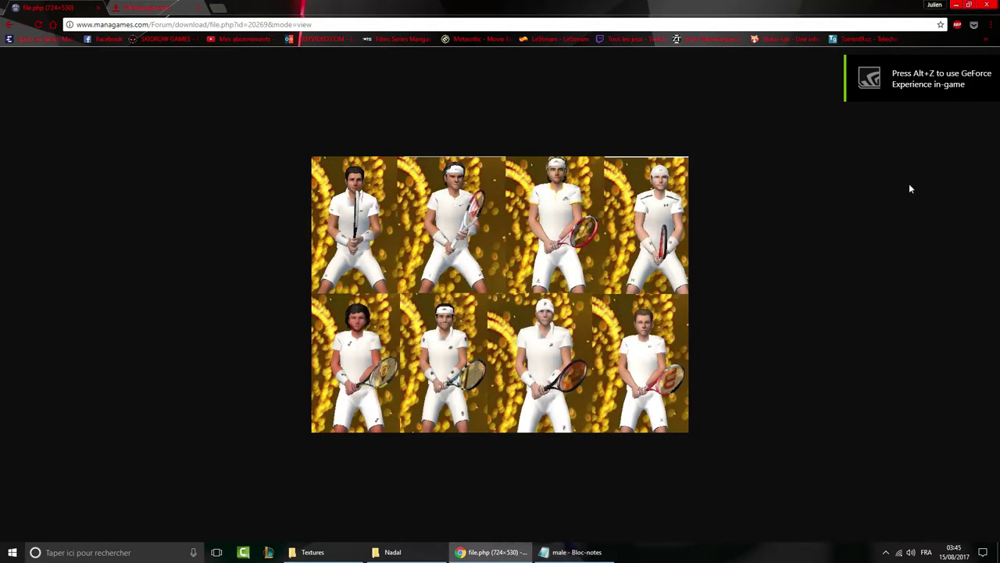
key("alt+z")
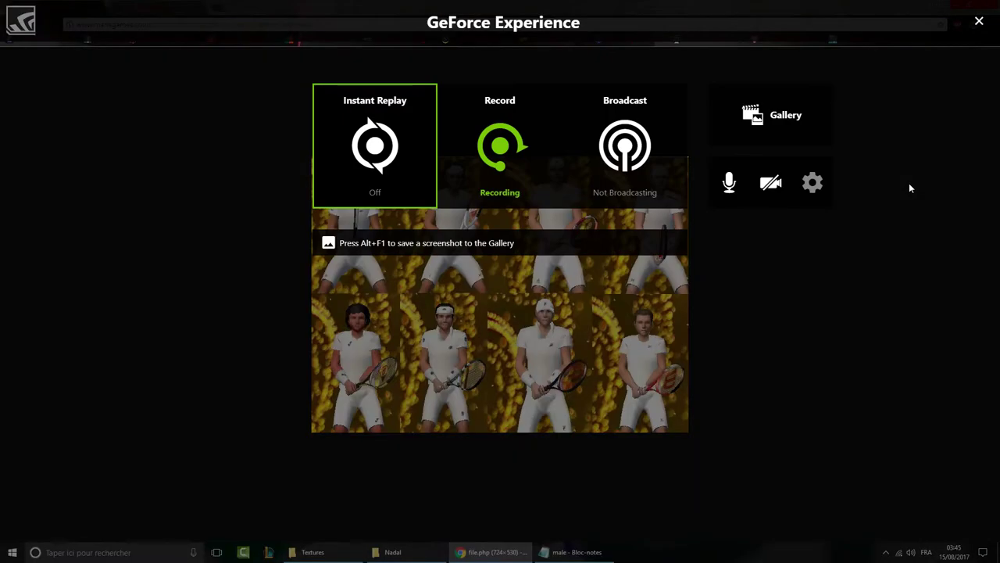
key("alt+z")
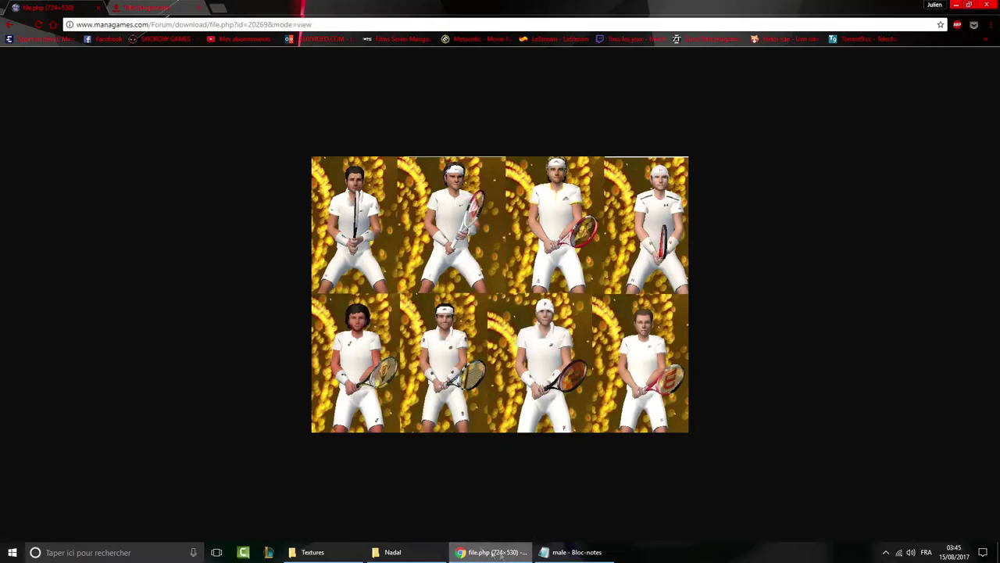
- Go back to the forum post, view the first outfit preview once more, and switch back to Notepad
left_click(6, 24)
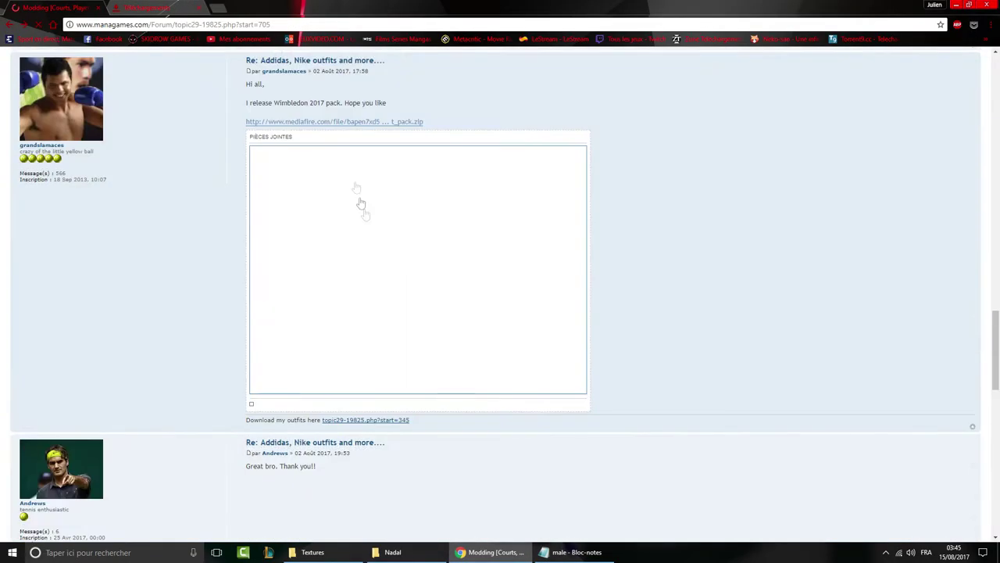
left_click(367, 223)
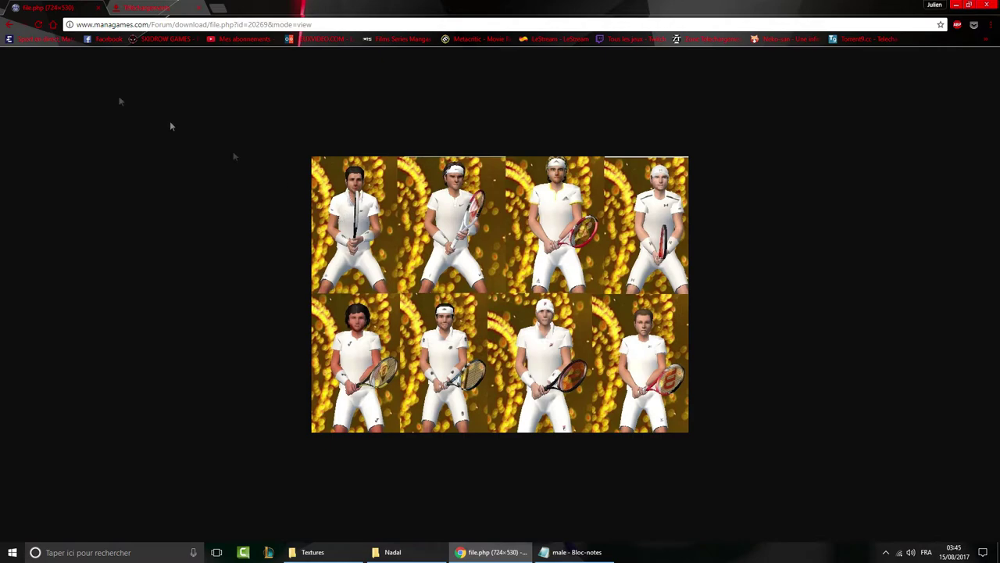
left_click(9, 24)
key("alt+Tab")
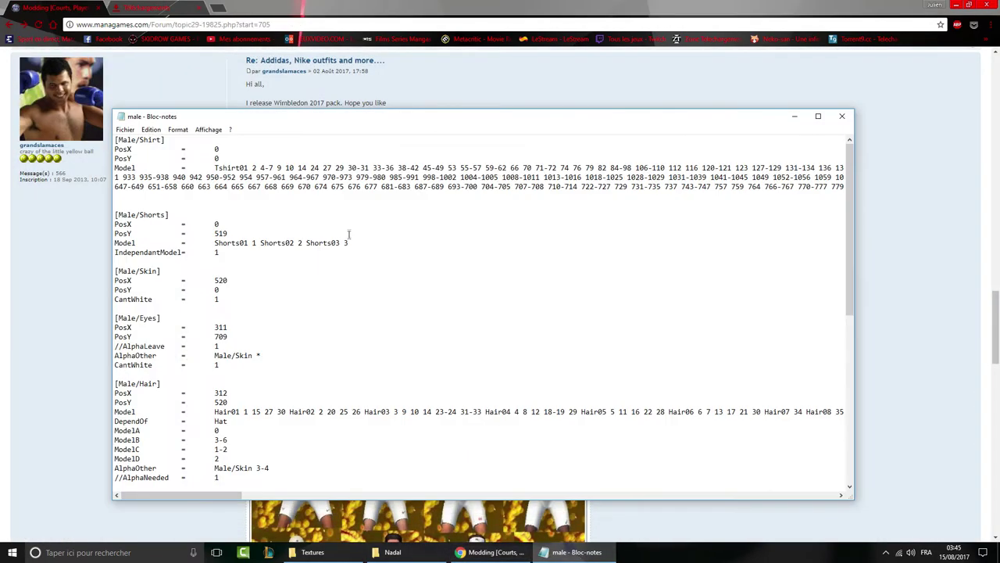
- Examine the Tshirt01 number list and the Shorts model line in the male configuration file
left_click_drag(240, 169, 714, 169)
left_click(348, 242)
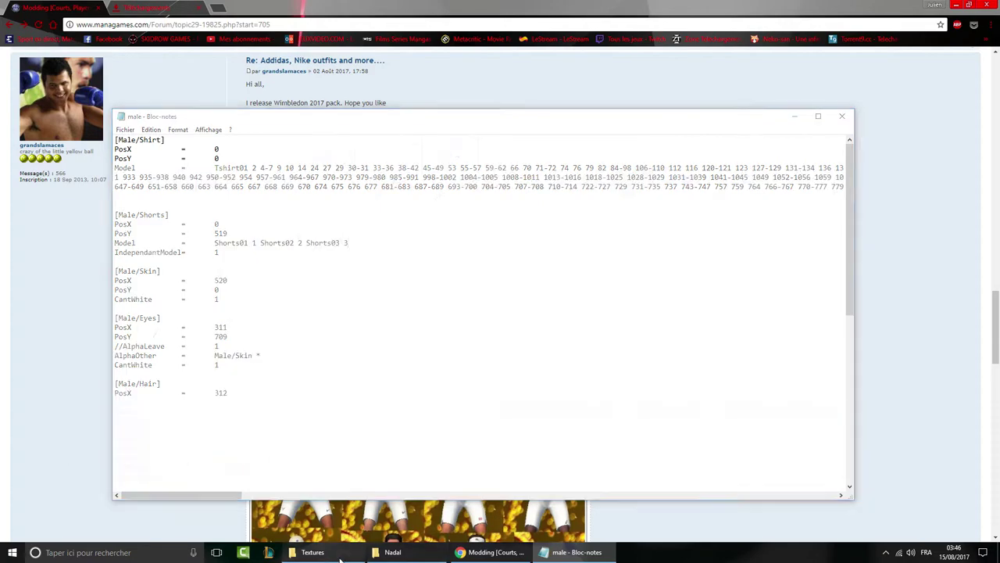
left_click(339, 553)
left_click(339, 553)
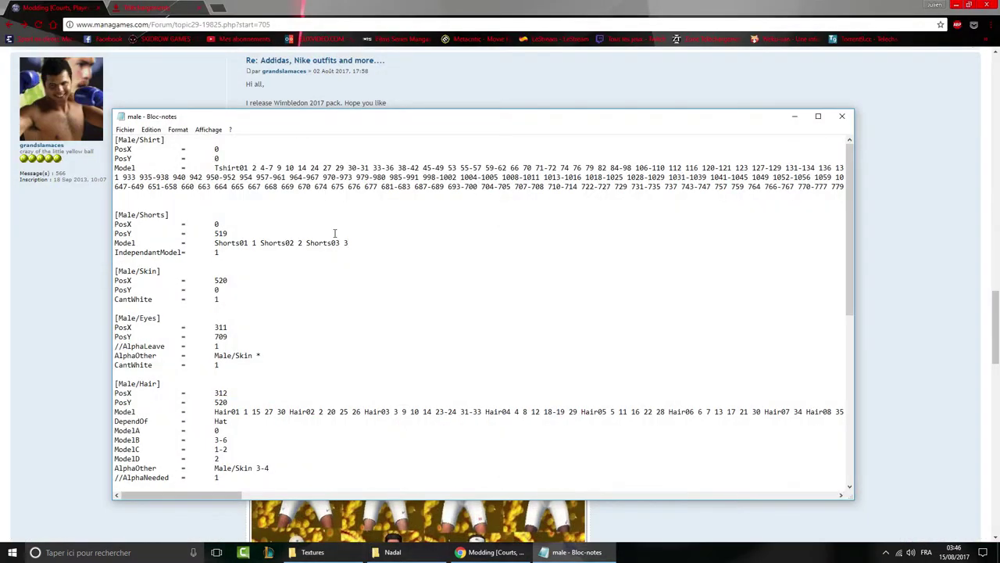
double_click(290, 167)
- Close the Nadal folder, minimize the browser and Notepad, and open the Djokovic folder on the desktop
left_click(392, 552)
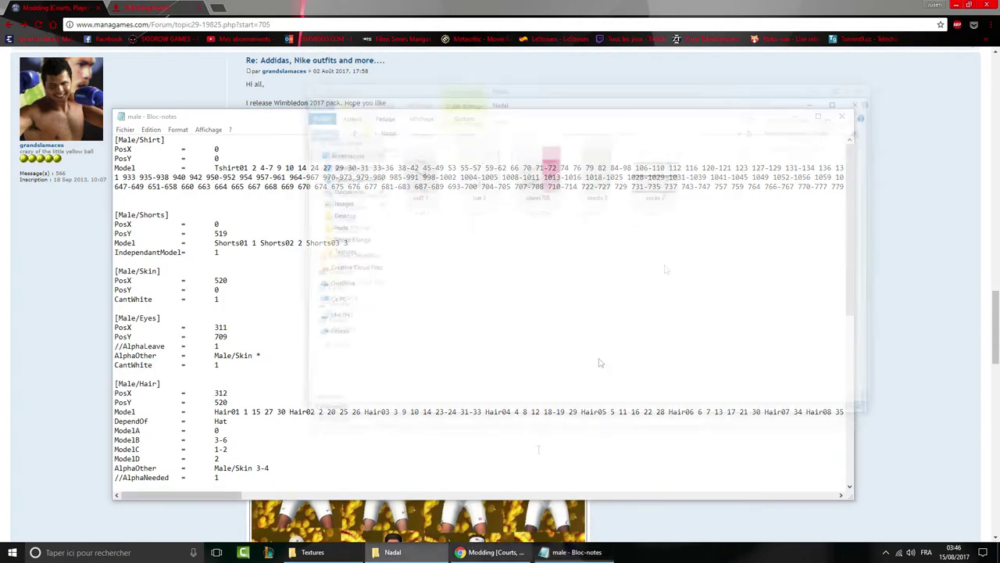
left_click(870, 47)
left_click(955, 5)
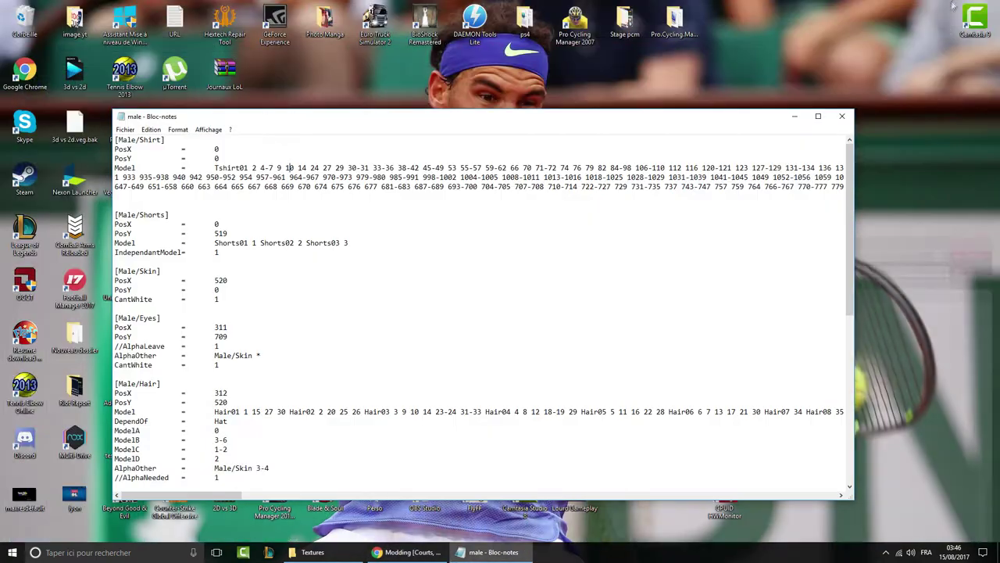
left_click(794, 116)
double_click(624, 283)
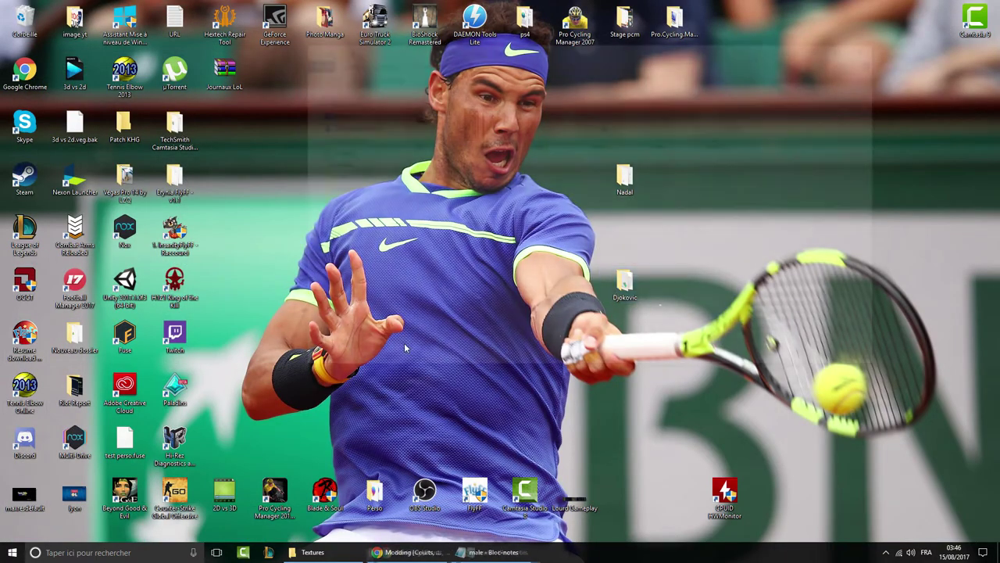
- Rename the shirt 1 image in the Djokovic folder to shirt10
right_click(556, 123)
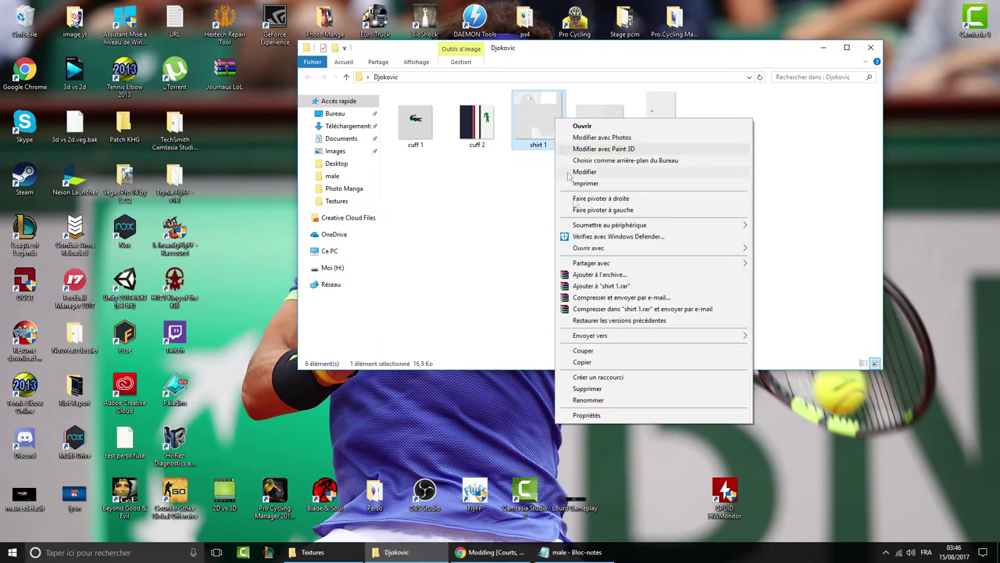
left_click(594, 402)
left_click(545, 146)
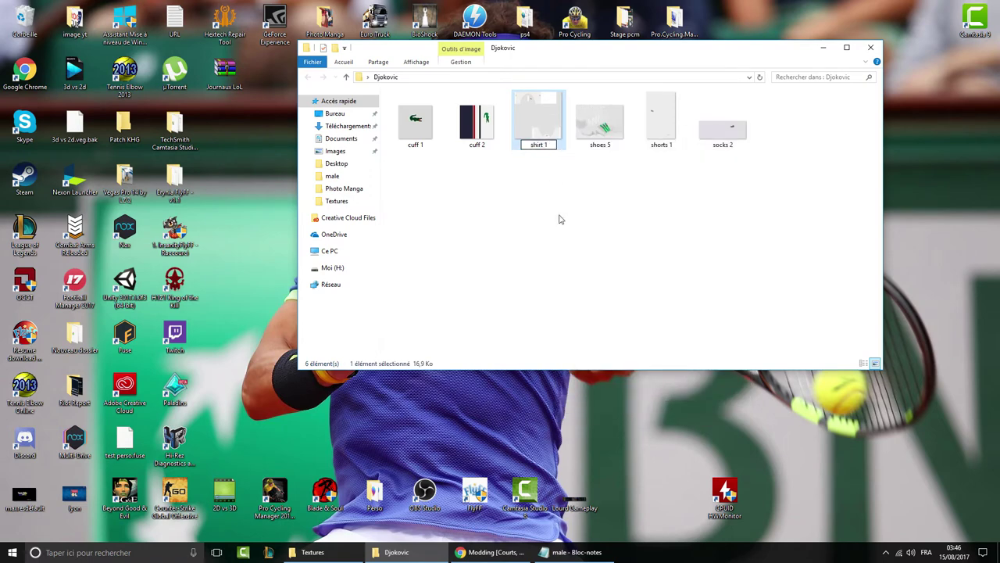
type("0")
left_click(554, 157)
- Open the male subfolder of the mod's Textures folder and move shirt10 from the Djokovic folder into it, replacing the existing file
left_click(326, 552)
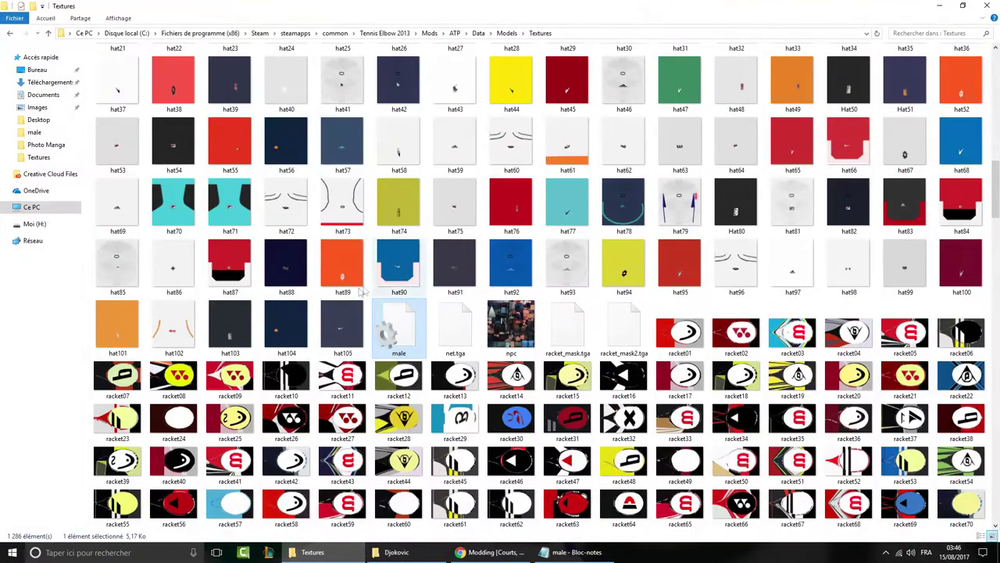
left_click_drag(996, 205, 997, 113)
scroll(906, 192, "up", 5)
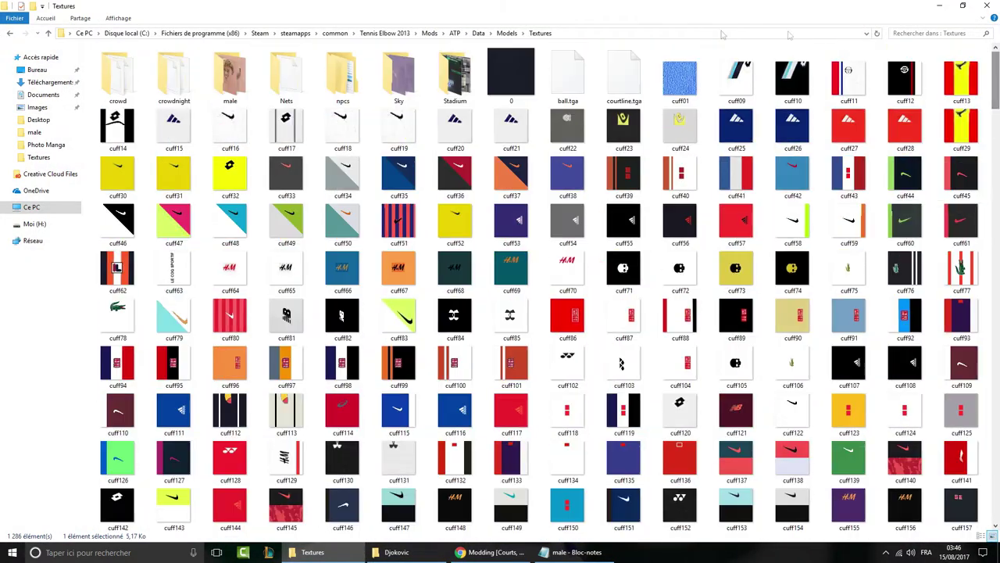
double_click(283, 76)
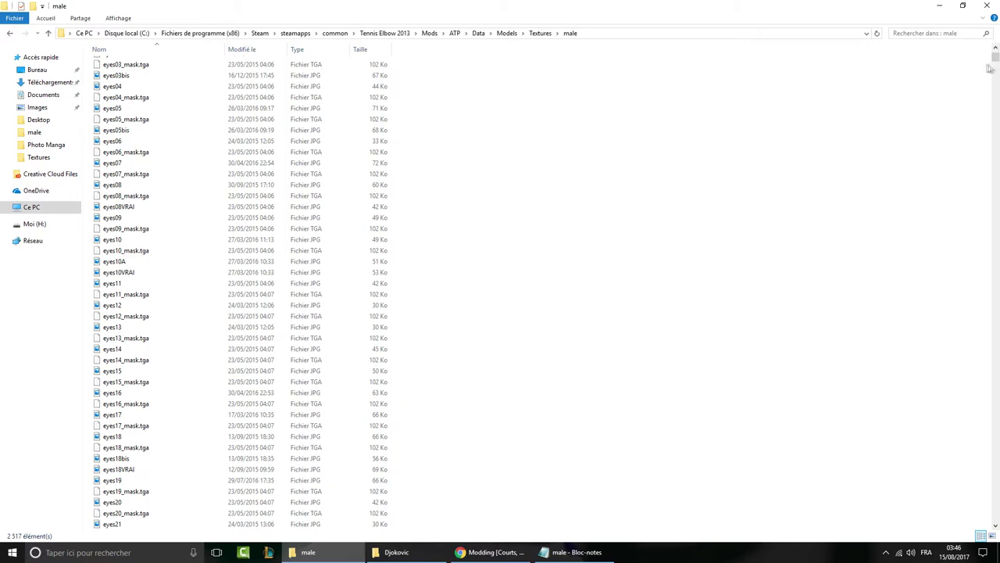
left_click_drag(995, 56, 996, 194)
left_click(418, 551)
left_click_drag(546, 128, 680, 425)
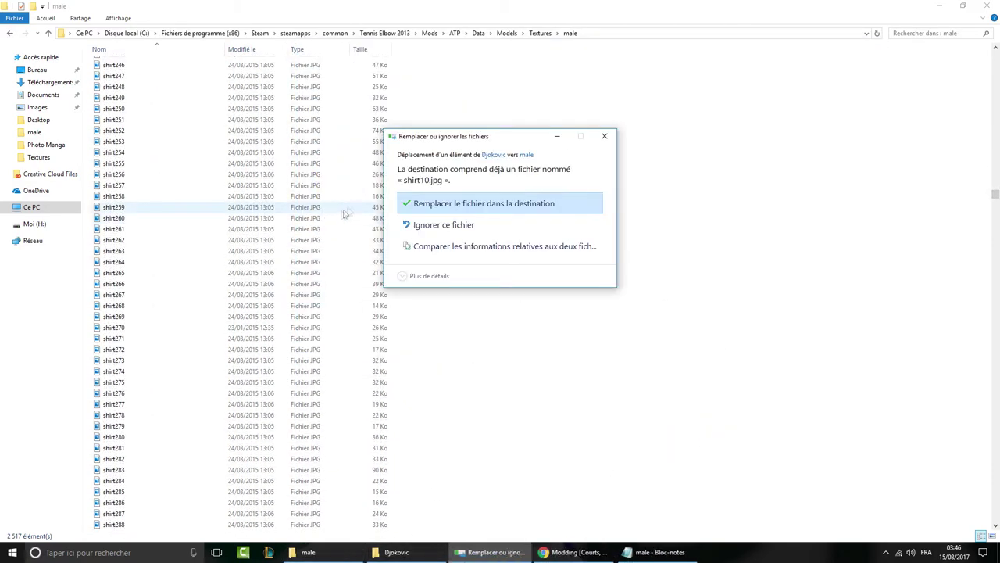
left_click(525, 203)
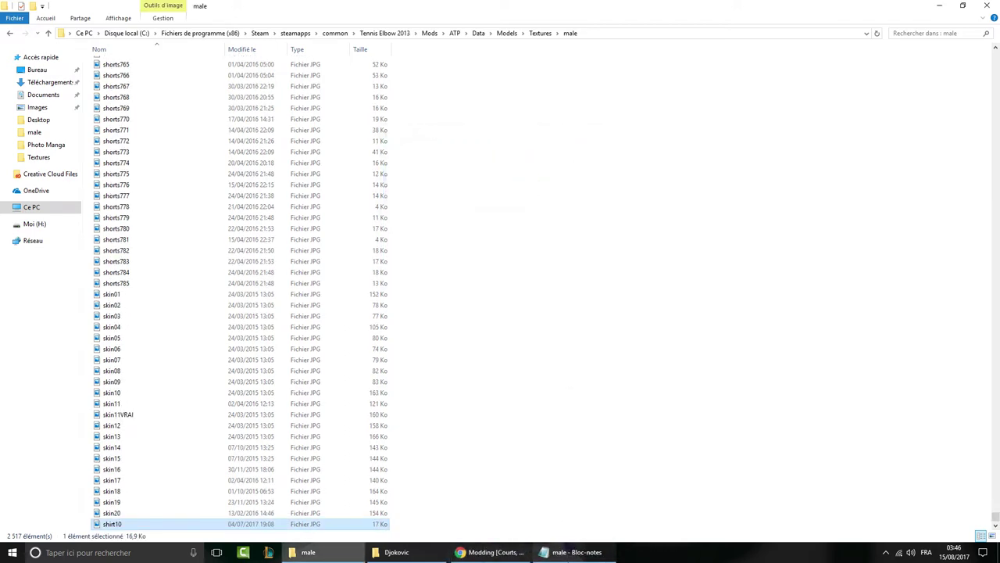
- Switch to Notepad, remove 10 from the Tshirt01 number list in the male configuration file, and save the file
left_click(578, 552)
double_click(290, 168)
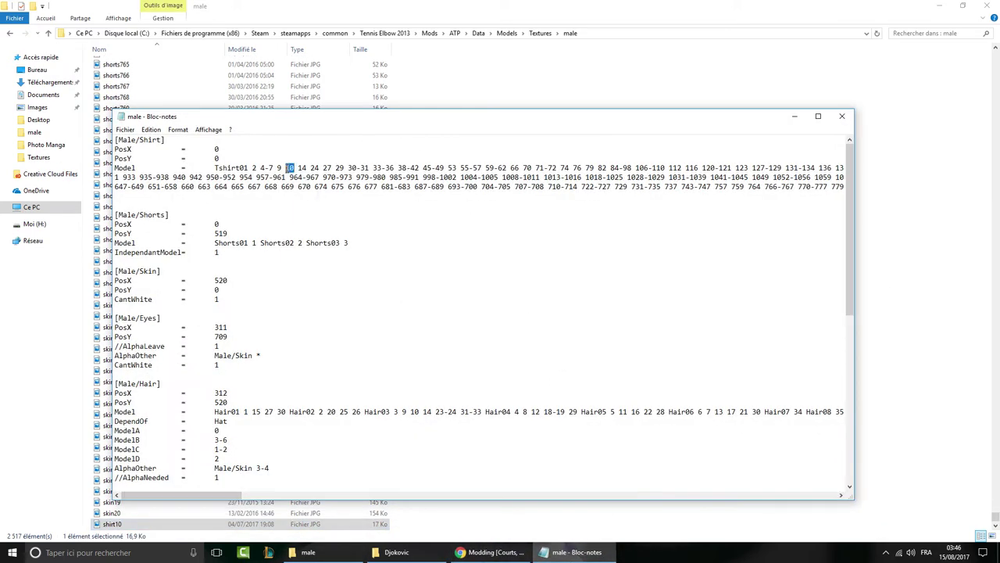
left_click_drag(195, 494, 252, 420)
left_click(290, 168)
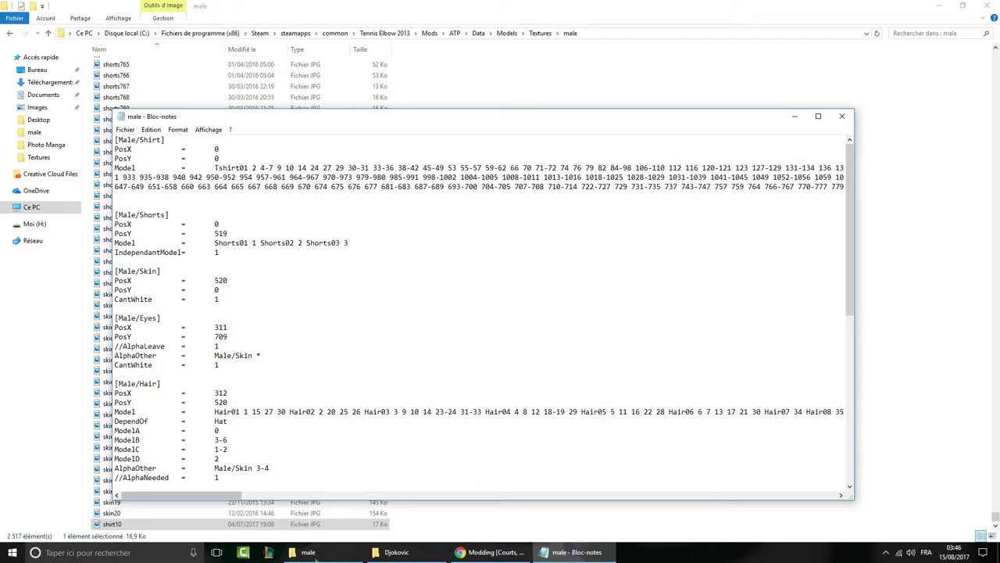
left_click(490, 552)
key("alt+Tab")
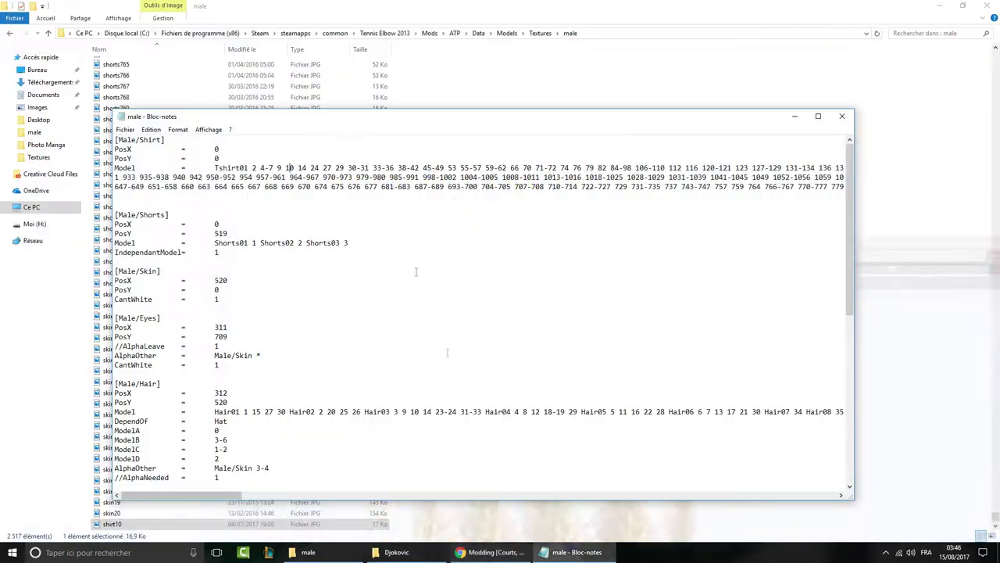
key("BackSpace")
key("BackSpace")
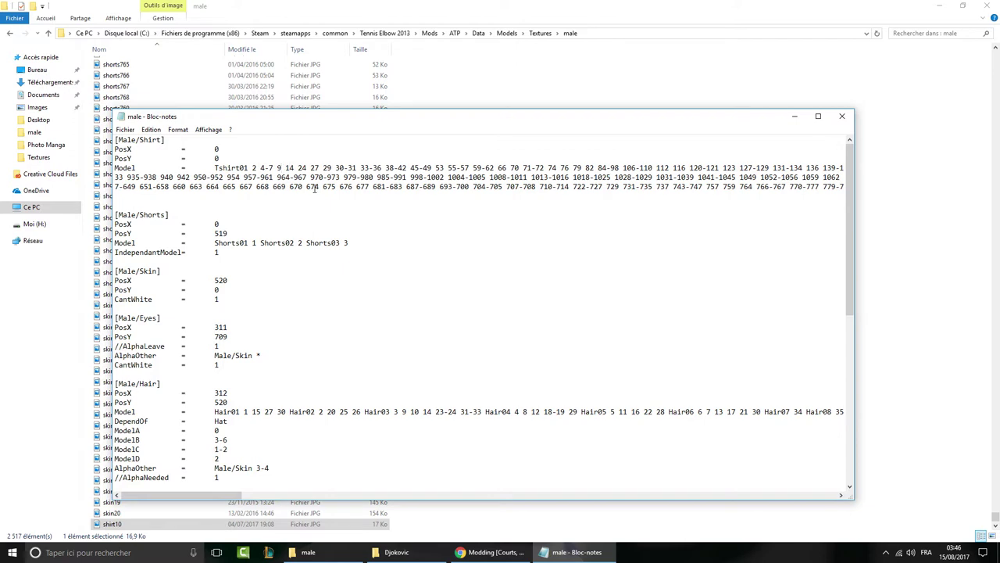
left_click(125, 129)
left_click(156, 165)
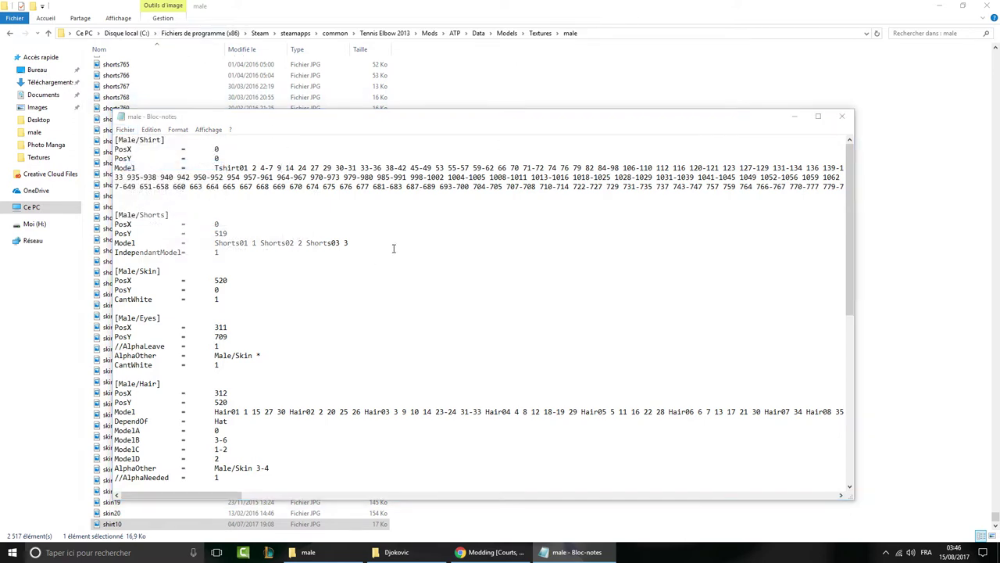
- Search for shirt to reach the Tshirt02 list and add 10 between 8 and 11-13
key("ctrl+f")
left_click(301, 223)
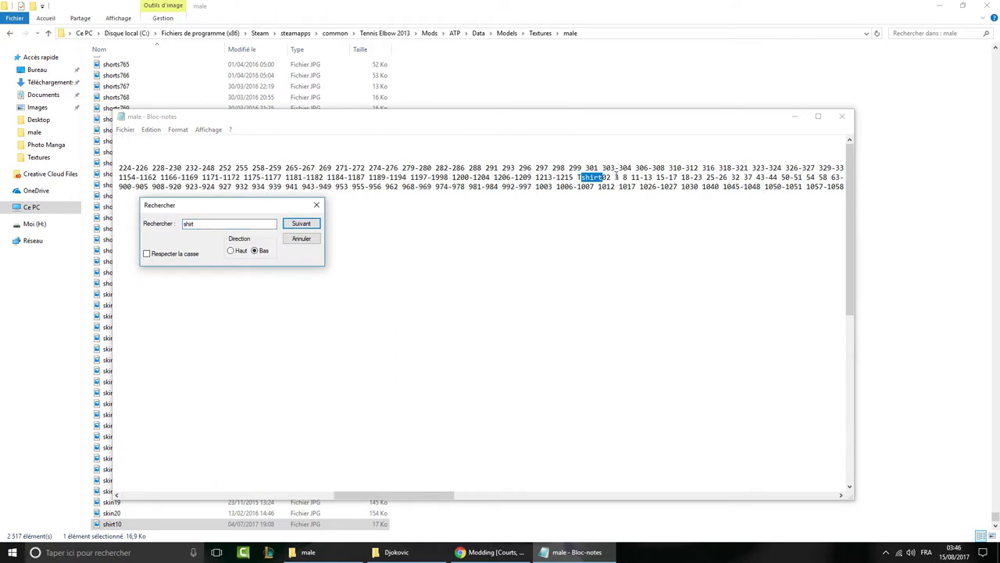
left_click(630, 178)
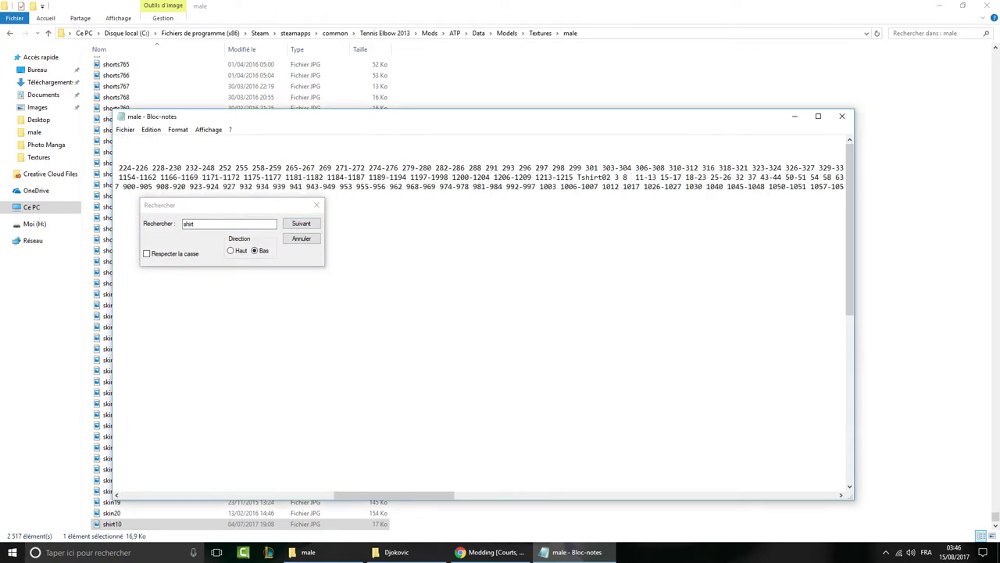
type("10")
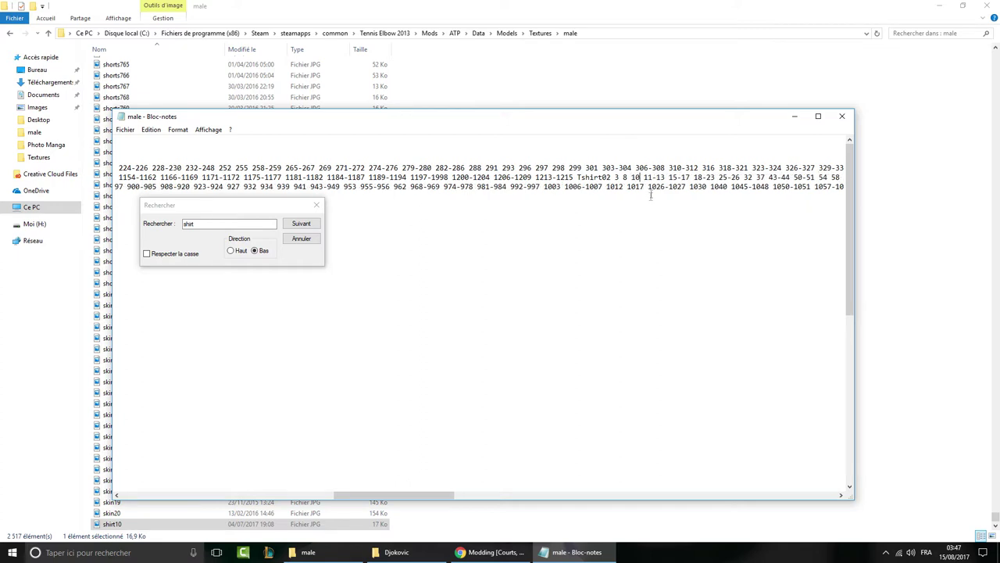
left_click(317, 205)
- Check the 10 entry in the Tshirt02 list and save the male configuration file
double_click(635, 177)
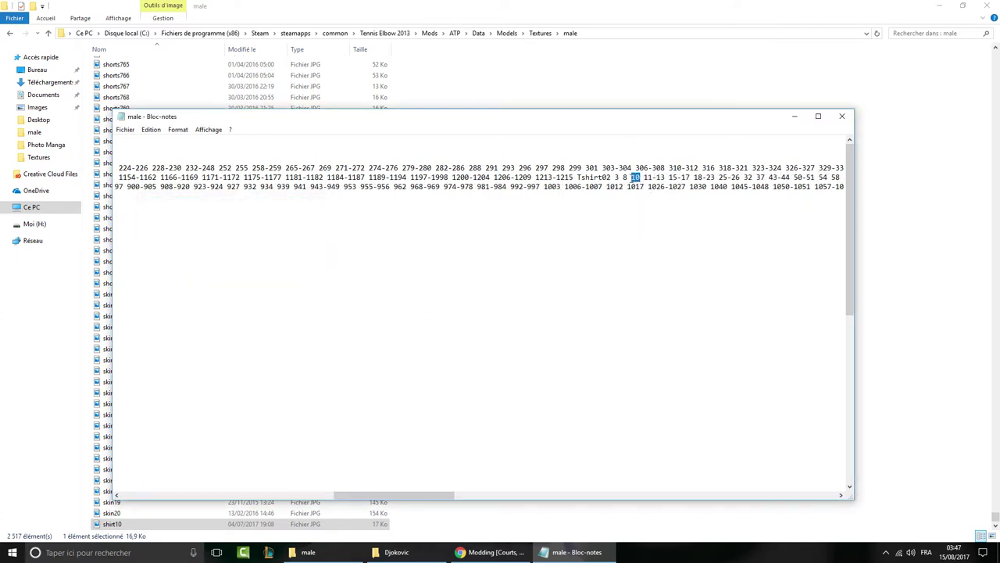
left_click(599, 170)
double_click(579, 177)
double_click(635, 177)
left_click(633, 177)
double_click(635, 178)
left_click_drag(445, 497, 643, 474)
left_click_drag(602, 203, 311, 198)
left_click(411, 257)
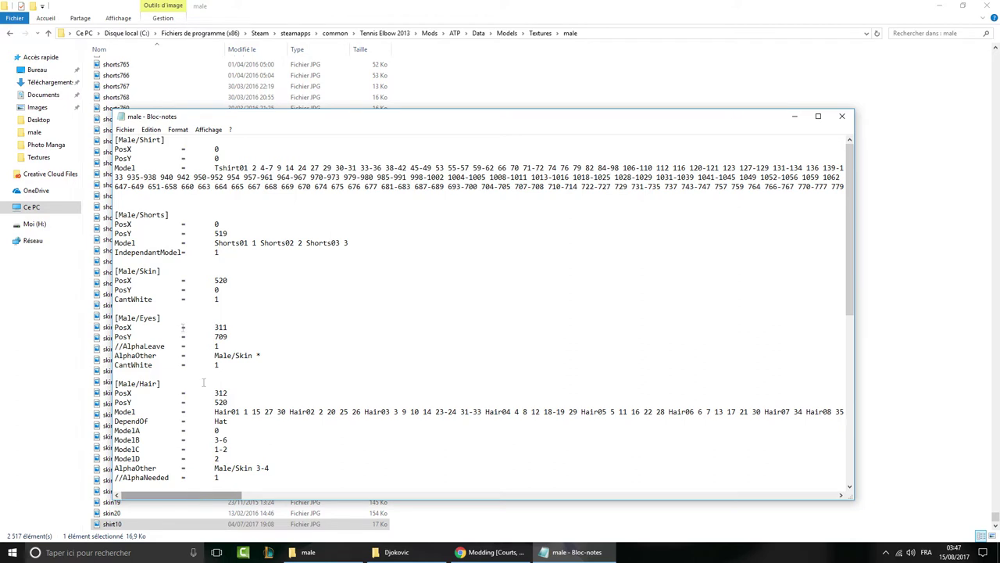
left_click(124, 130)
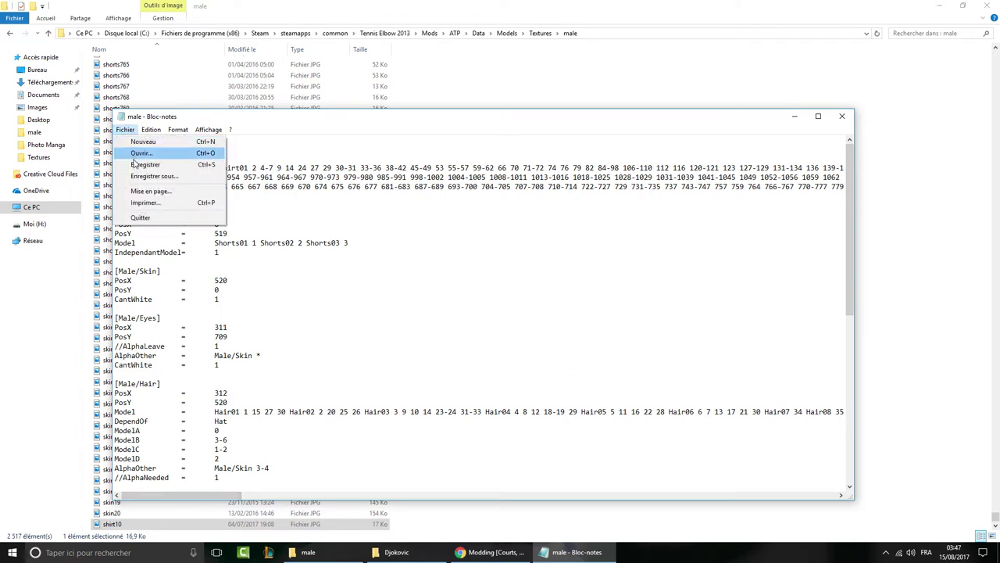
left_click(138, 164)
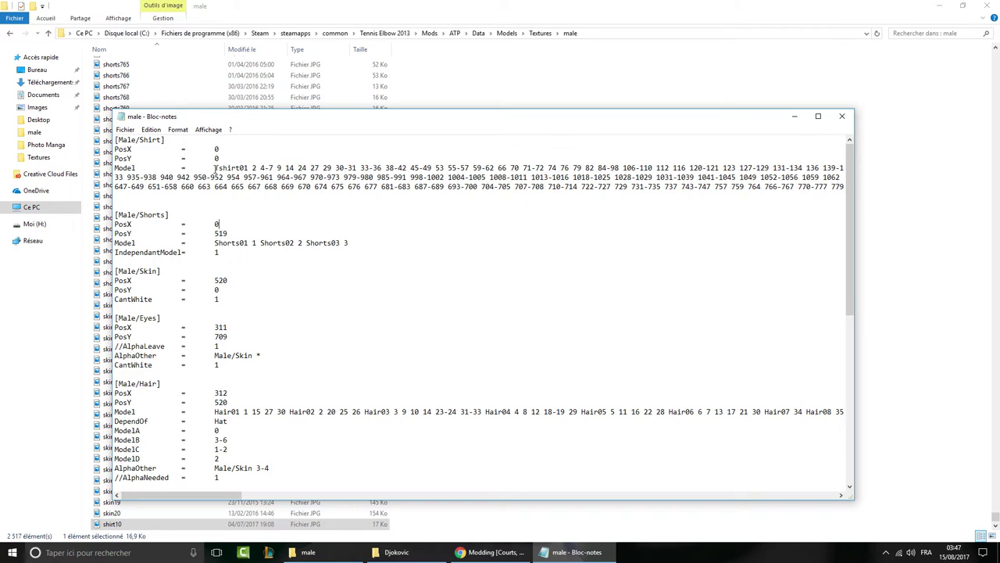
- Review where the Tshirt01 and Tshirt02 lists begin in the Male/Shirt model line
left_click_drag(216, 168, 248, 168)
left_click_drag(239, 495, 452, 495)
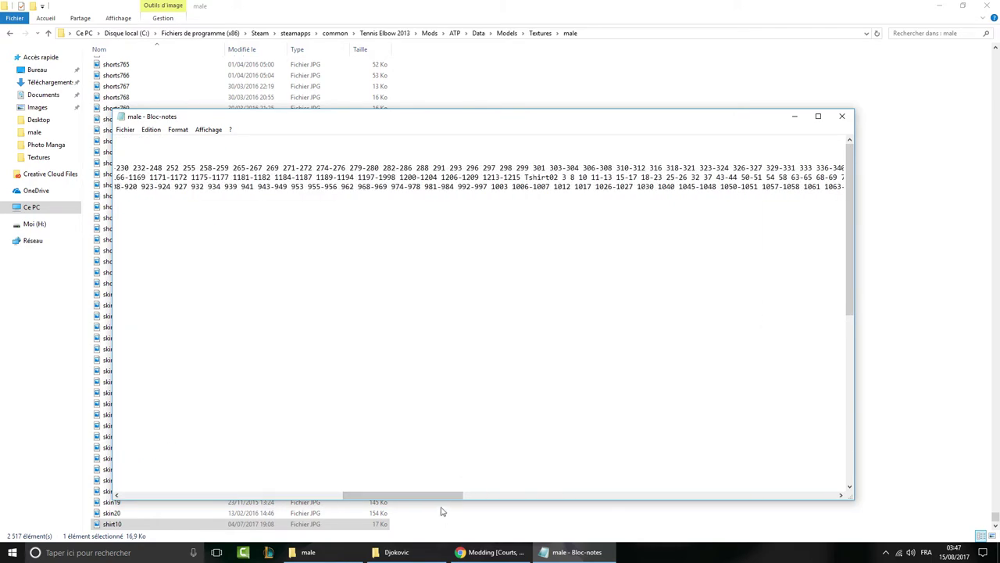
left_click_drag(522, 177, 553, 178)
left_click(795, 198)
left_click_drag(228, 486, 231, 497)
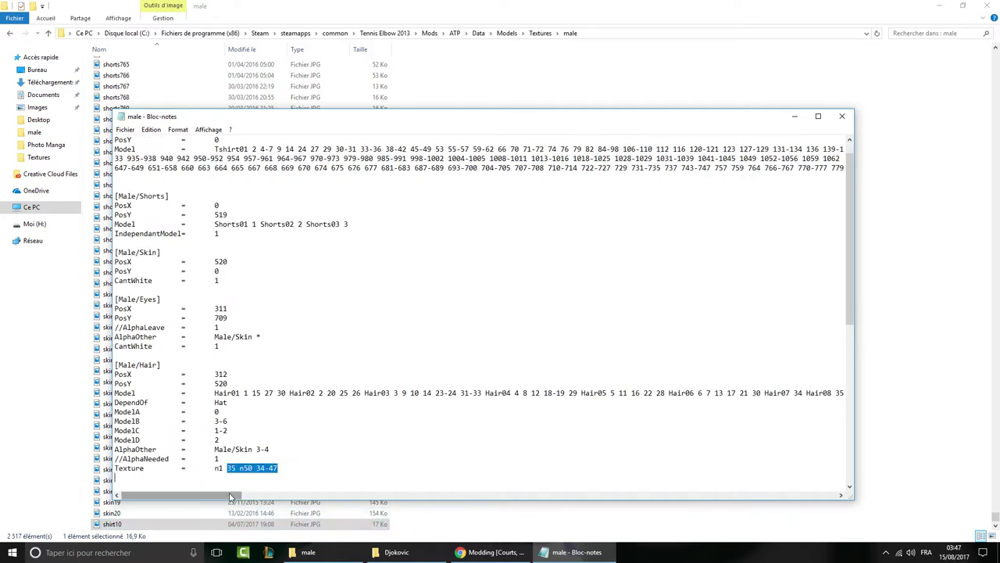
scroll(392, 386, "up", 1)
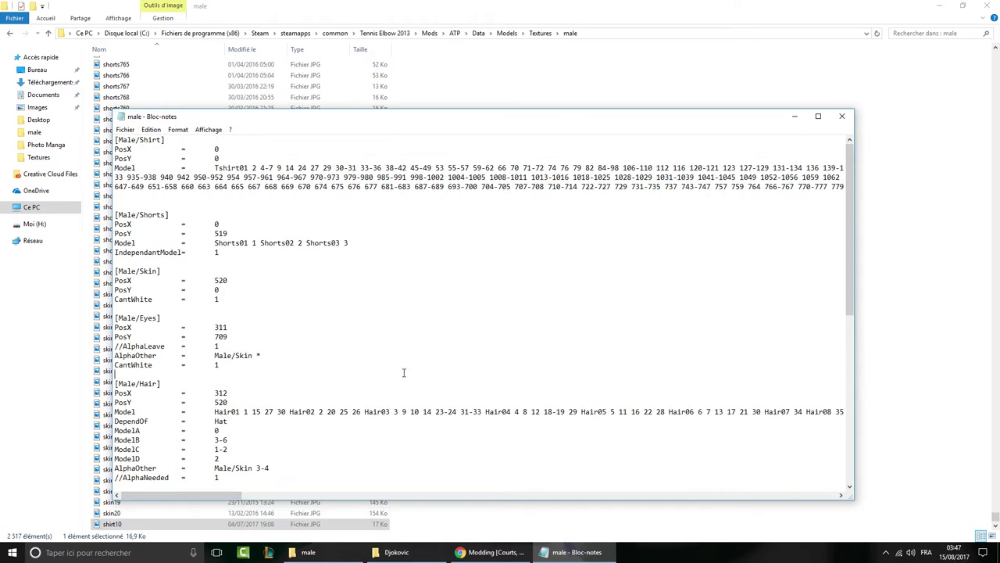
- Save the male configuration file again and minimize Notepad
left_click(576, 552)
left_click(575, 551)
left_click(125, 129)
left_click(149, 163)
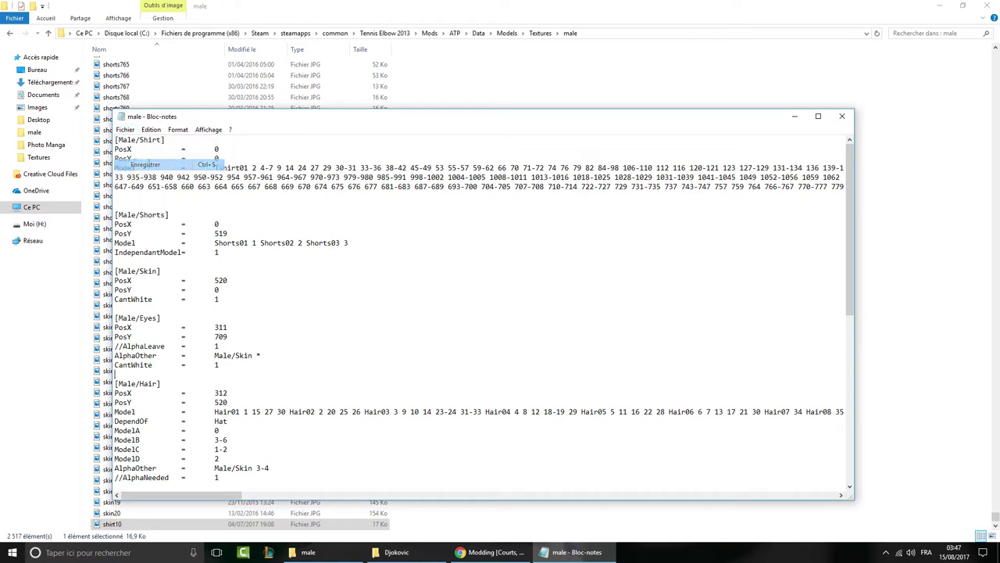
left_click(795, 116)
- Look through the numbered shorts textures in the mod's male folder
scroll(201, 297, "up", 4)
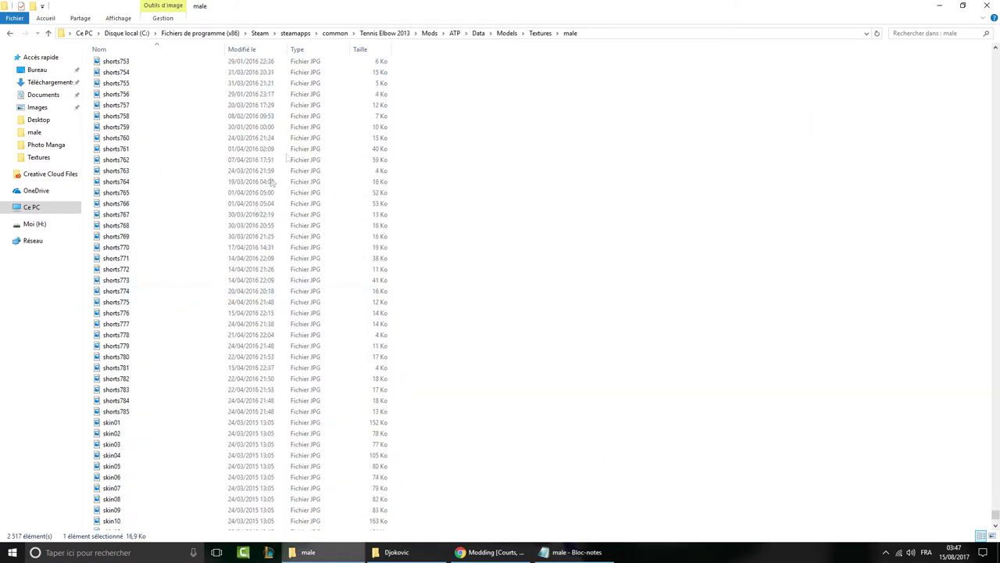
left_click_drag(426, 483, 38, 188)
left_click_drag(417, 485, 167, 168)
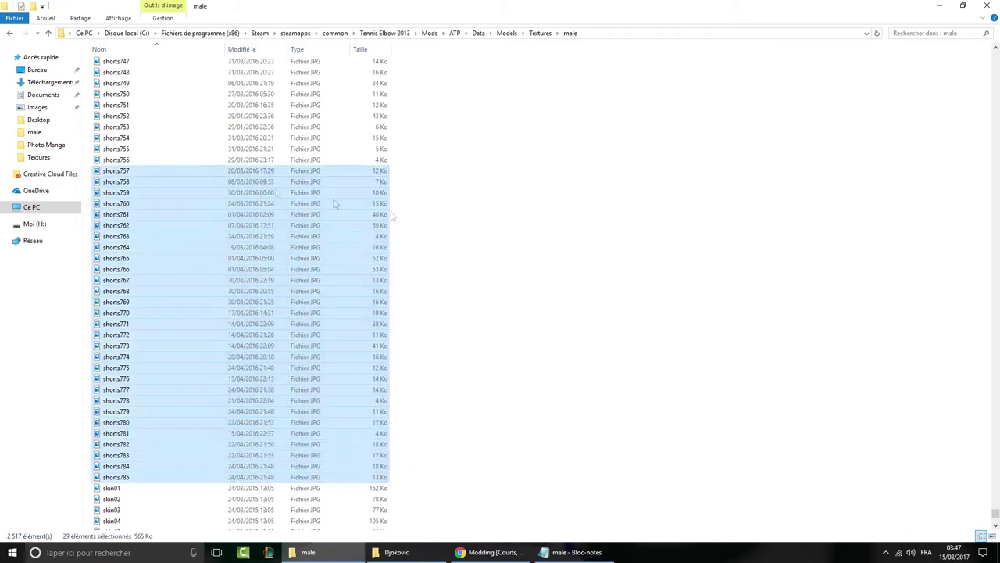
left_click(500, 485)
scroll(558, 411, "up", 20)
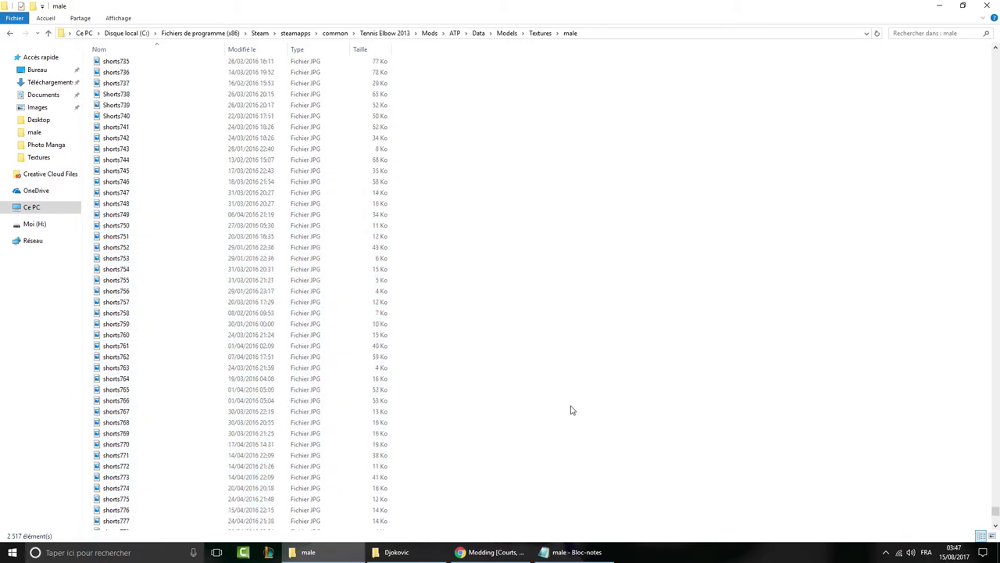
scroll(583, 400, "up", 20)
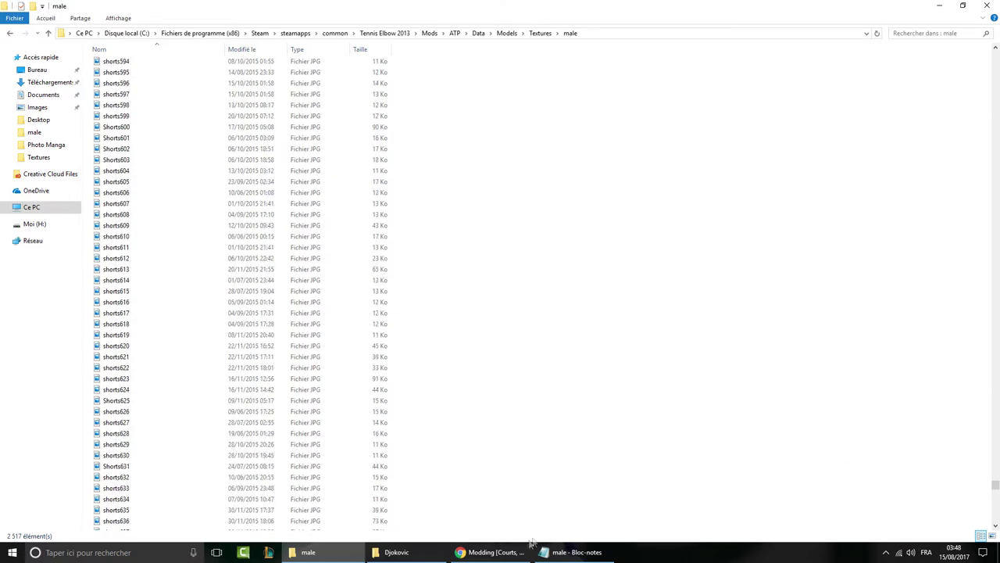
- Examine the Male/Shorts section of the male configuration file and compare its model line with the Male/Shirt number list
left_click(574, 552)
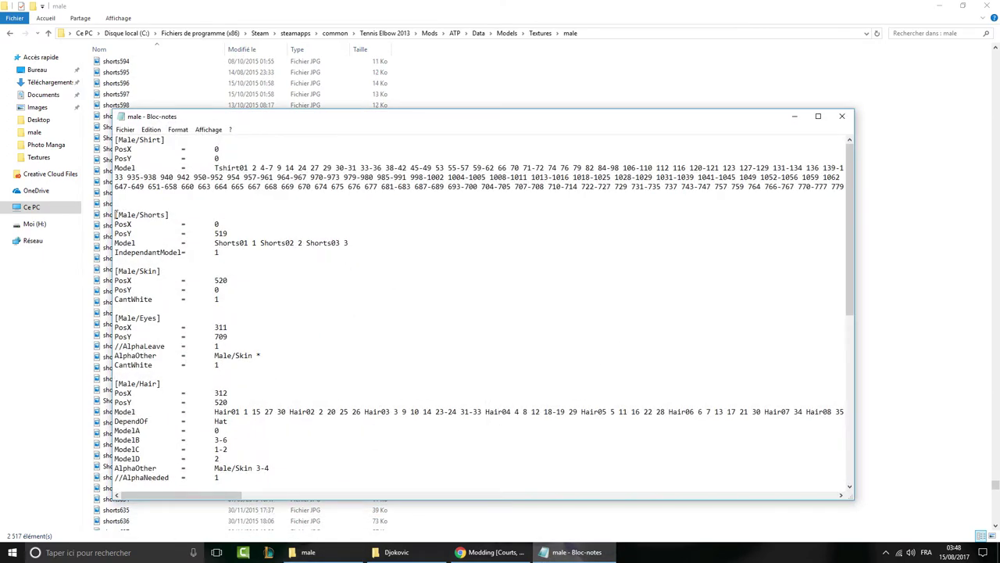
left_click_drag(116, 214, 233, 262)
left_click(254, 243)
left_click_drag(414, 170, 346, 186)
left_click_drag(565, 179, 179, 149)
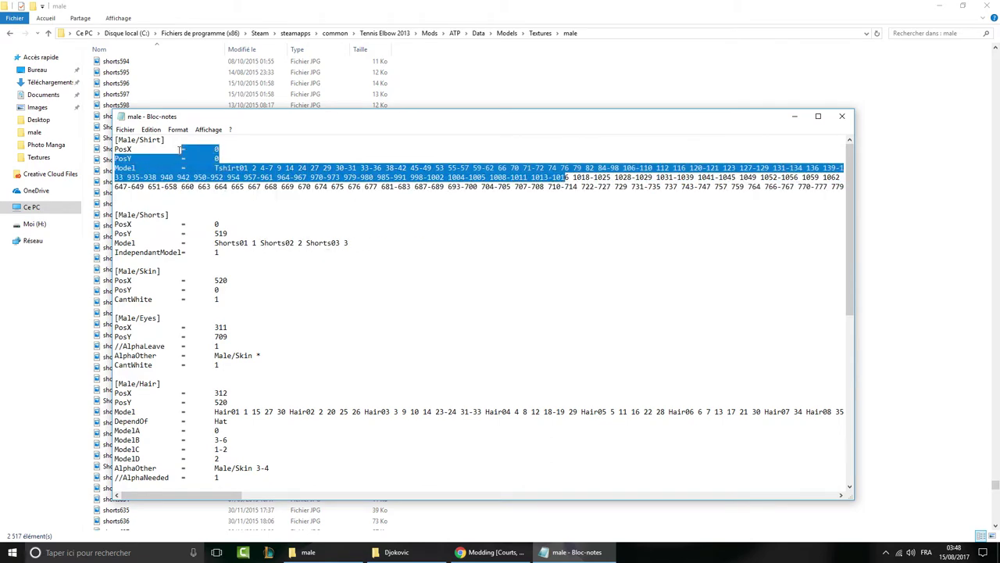
left_click(360, 237)
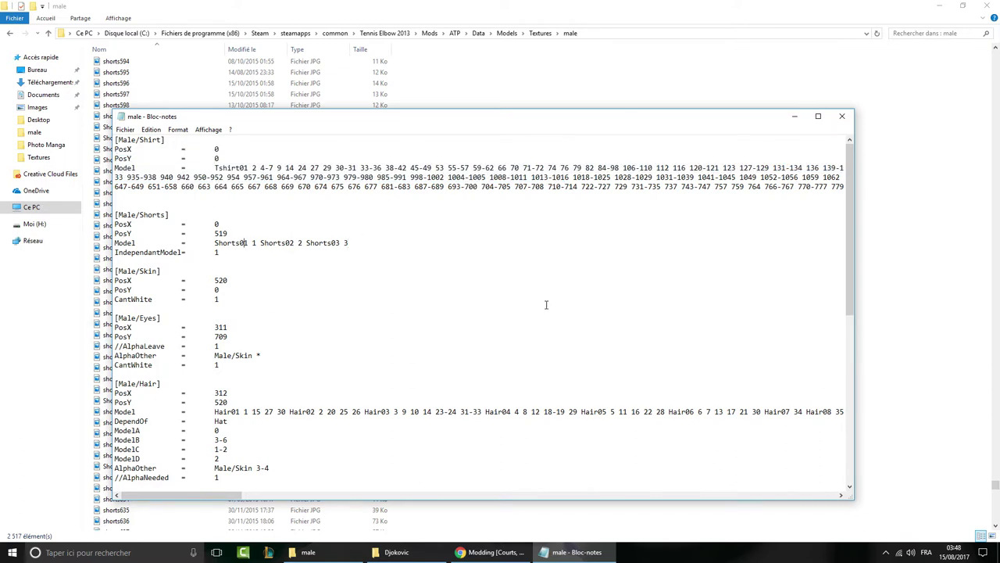
left_click_drag(237, 241, 107, 204)
left_click(378, 250)
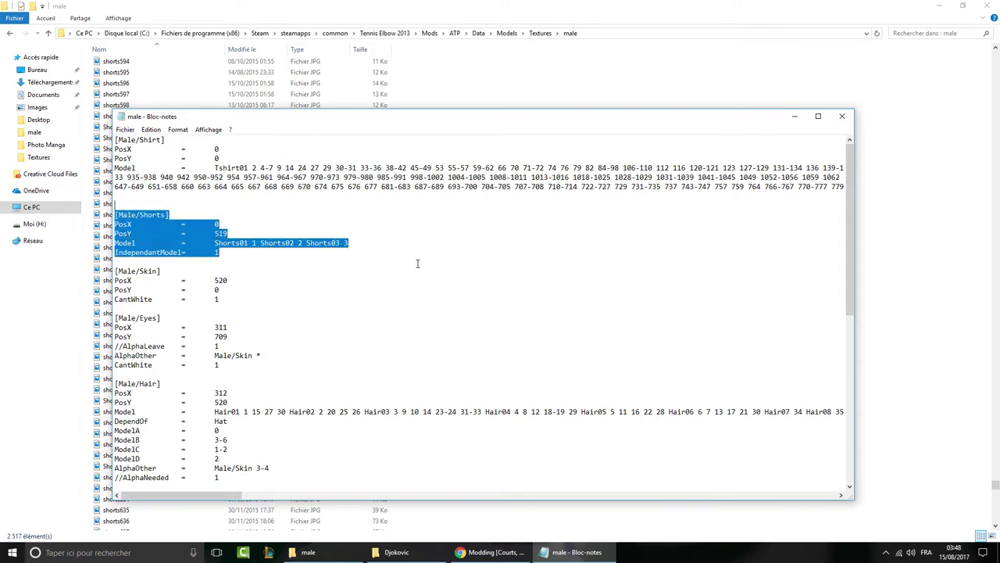
left_click(346, 248)
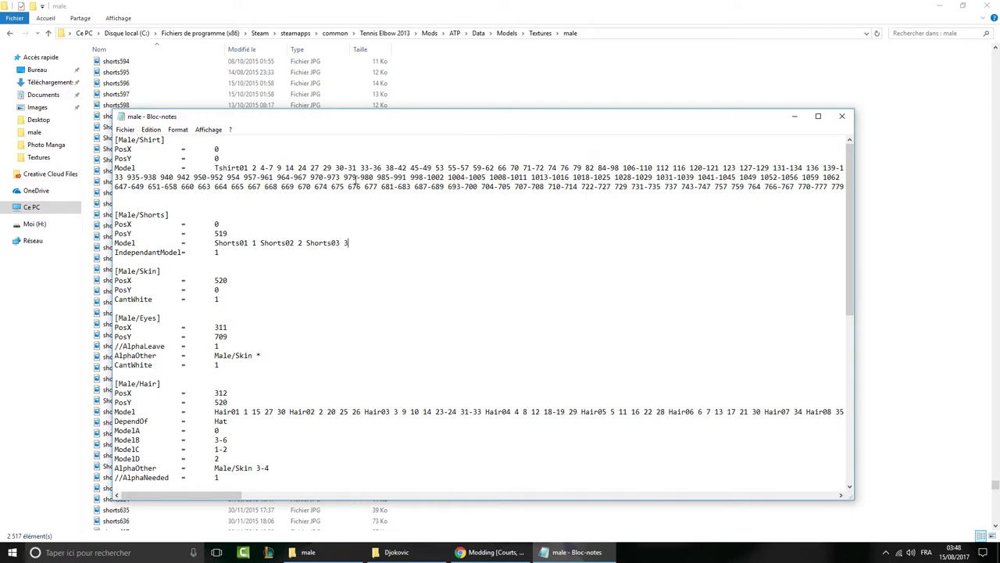
left_click_drag(240, 251, 231, 214)
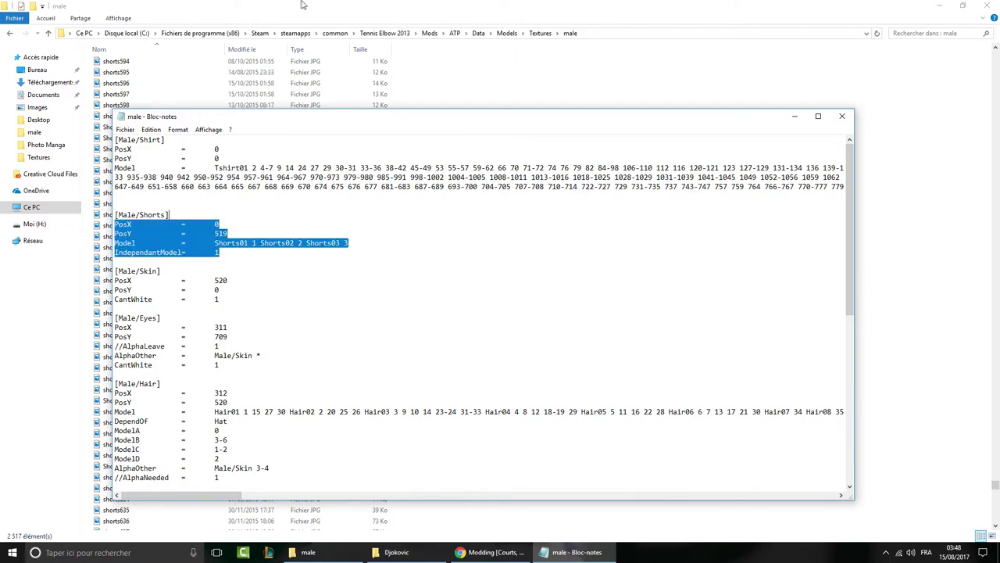
- Rename the Djokovic folder's shorts texture as shorts19 and move it into the mod's male folder, replacing the existing file
left_click(303, 5)
left_click(396, 552)
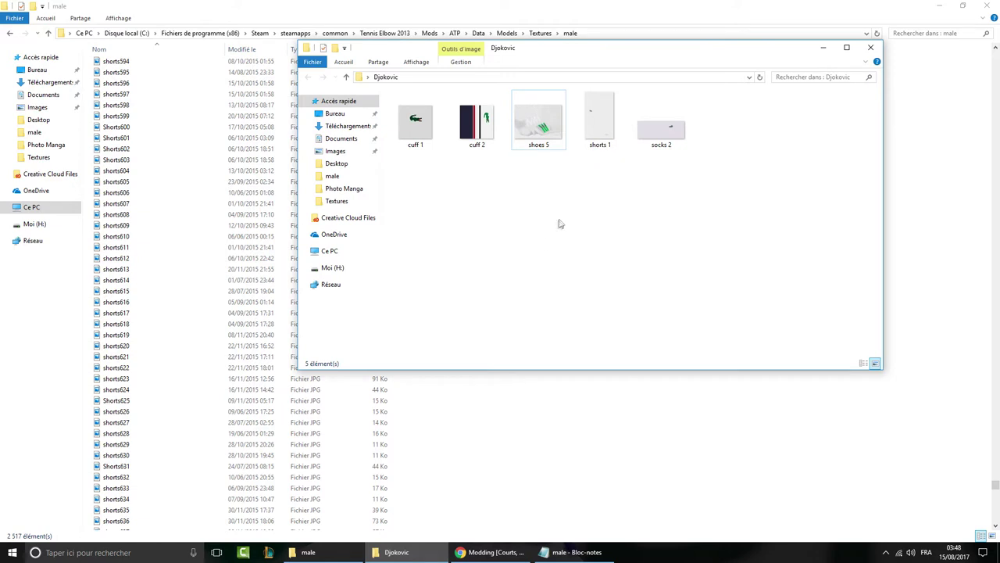
left_click(582, 132)
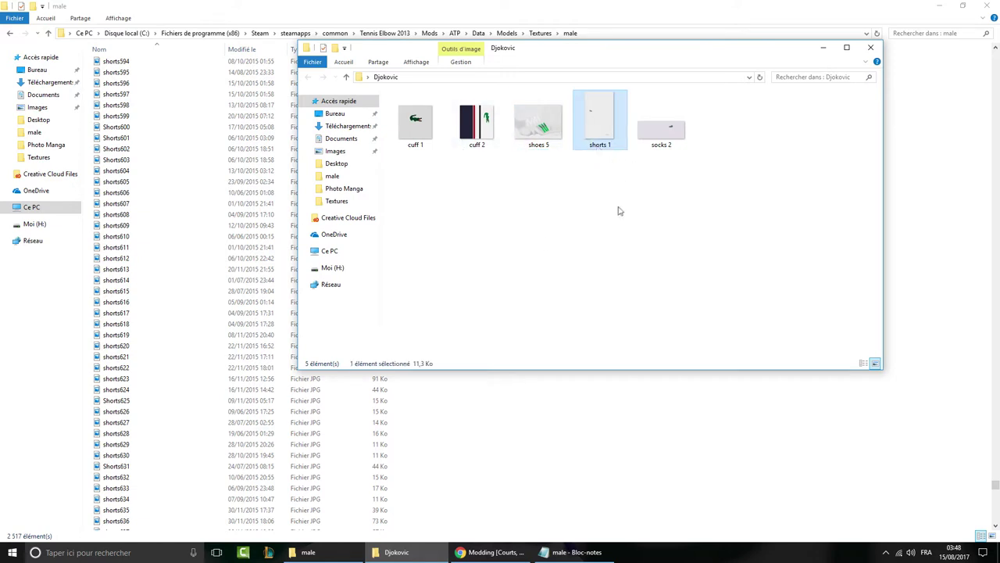
right_click(603, 126)
left_click(637, 404)
left_click(612, 146)
key("BackSpace")
key("BackSpace")
type("19")
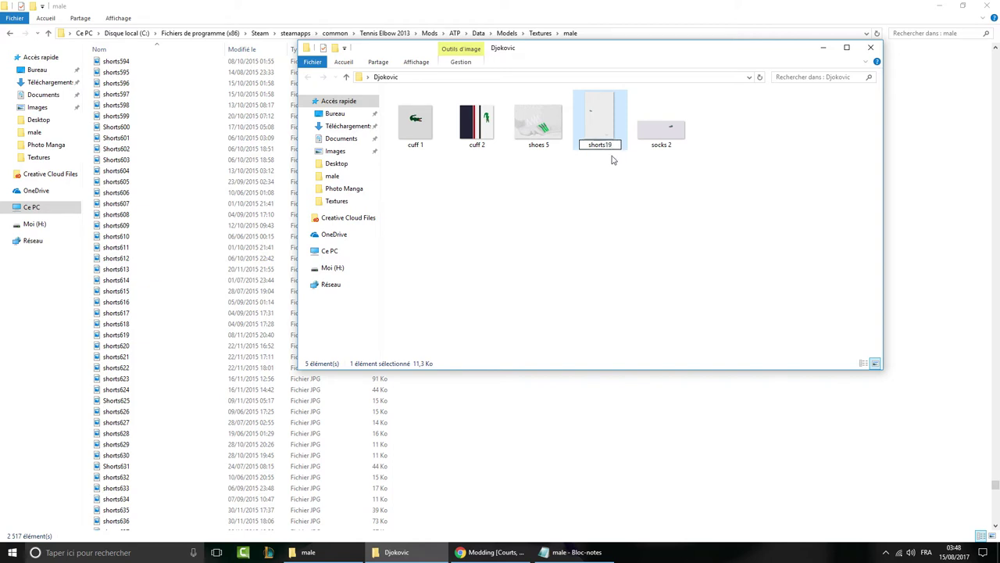
left_click(627, 130)
left_click_drag(598, 144, 554, 397)
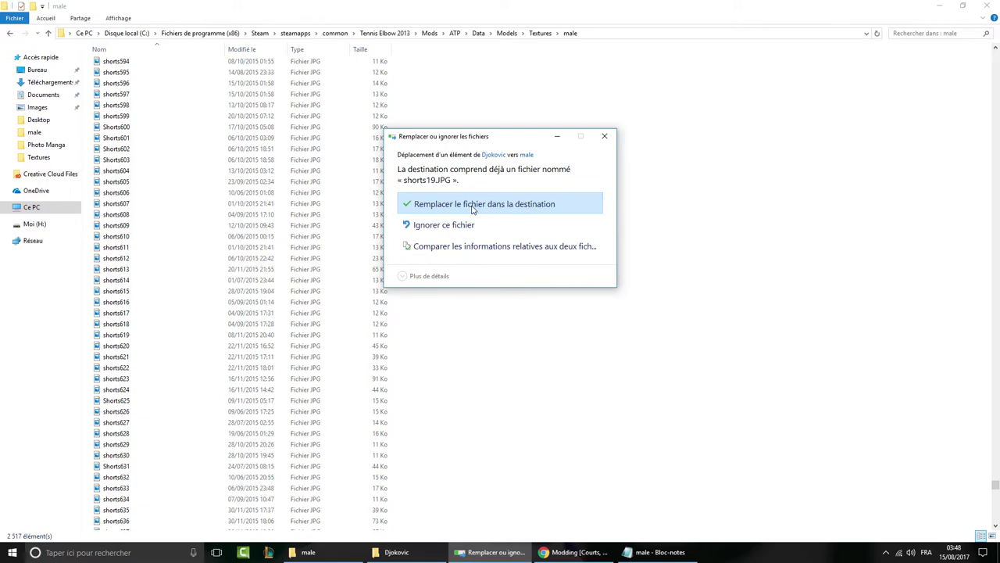
left_click(473, 205)
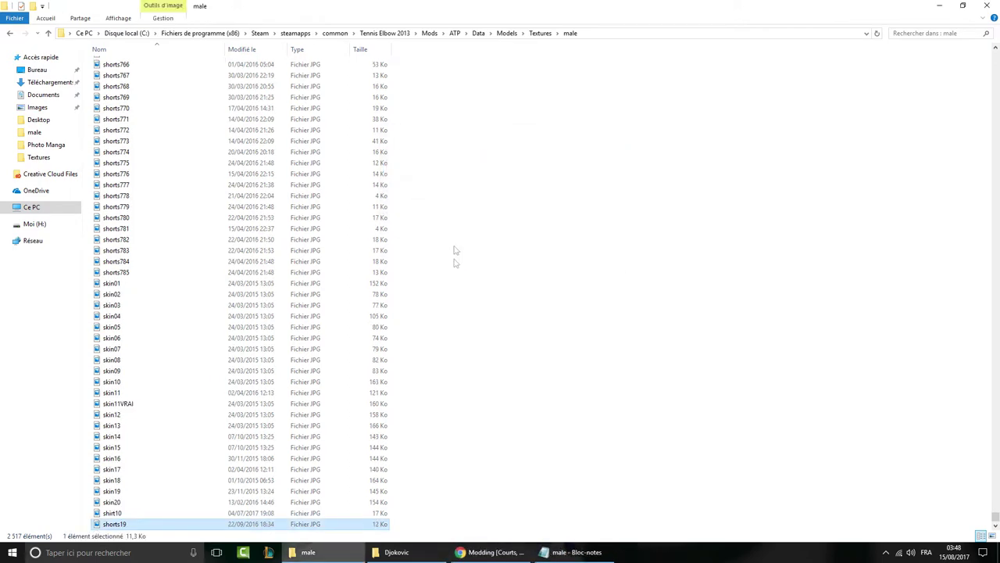
- Minimize the open windows, launch Tennis Elbow 2013 and open the appearance settings from the character sheet
left_click(943, 6)
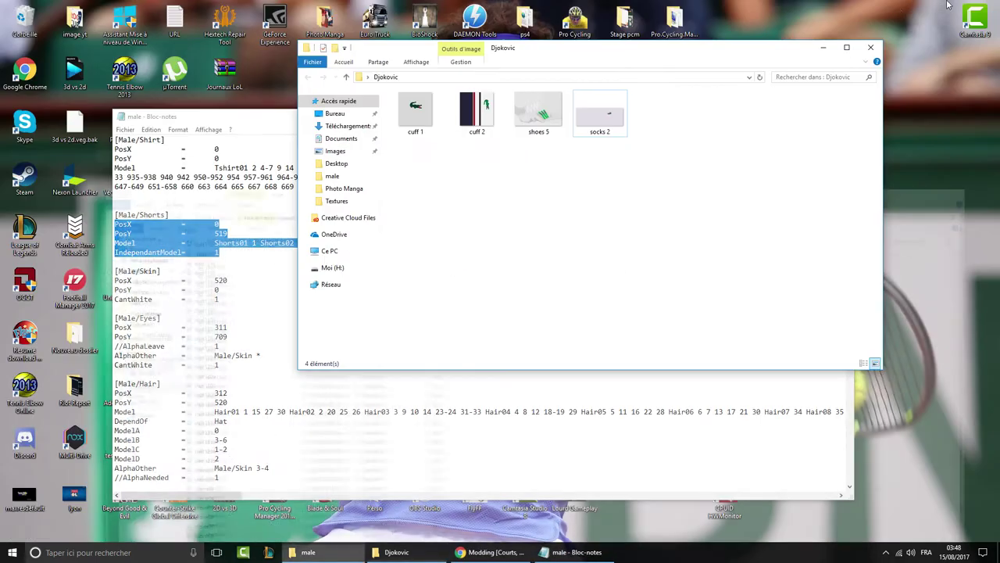
left_click(823, 48)
left_click(793, 116)
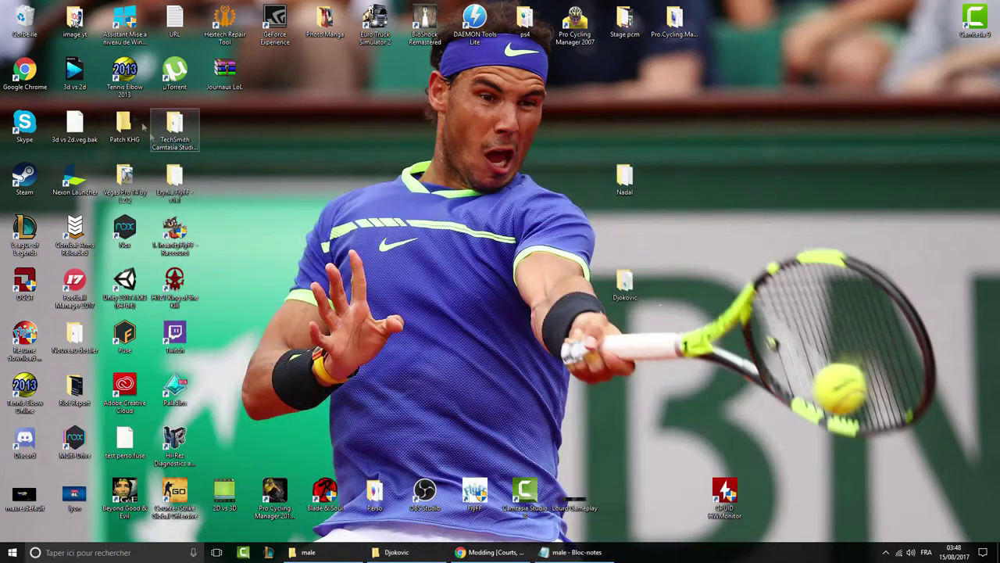
double_click(125, 72)
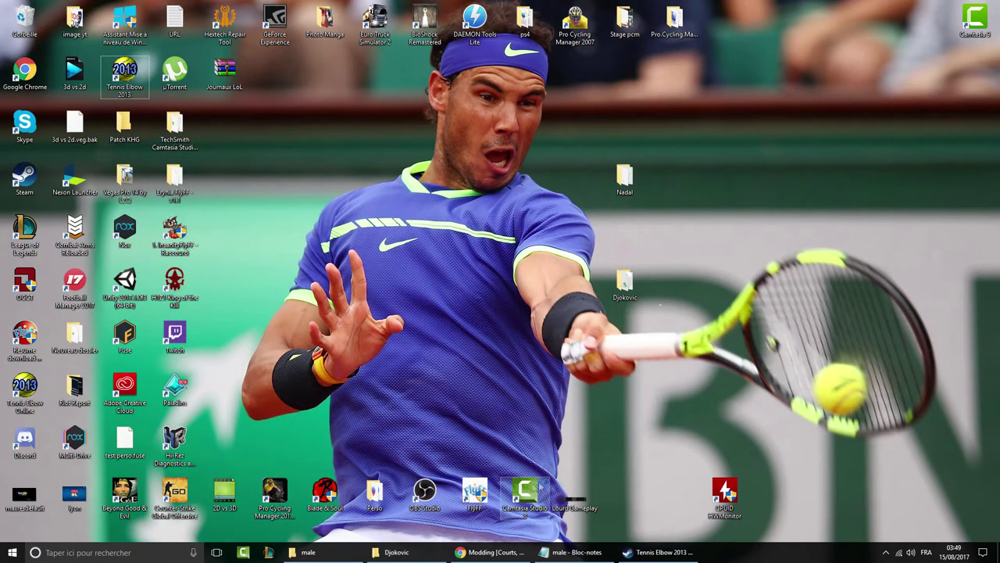
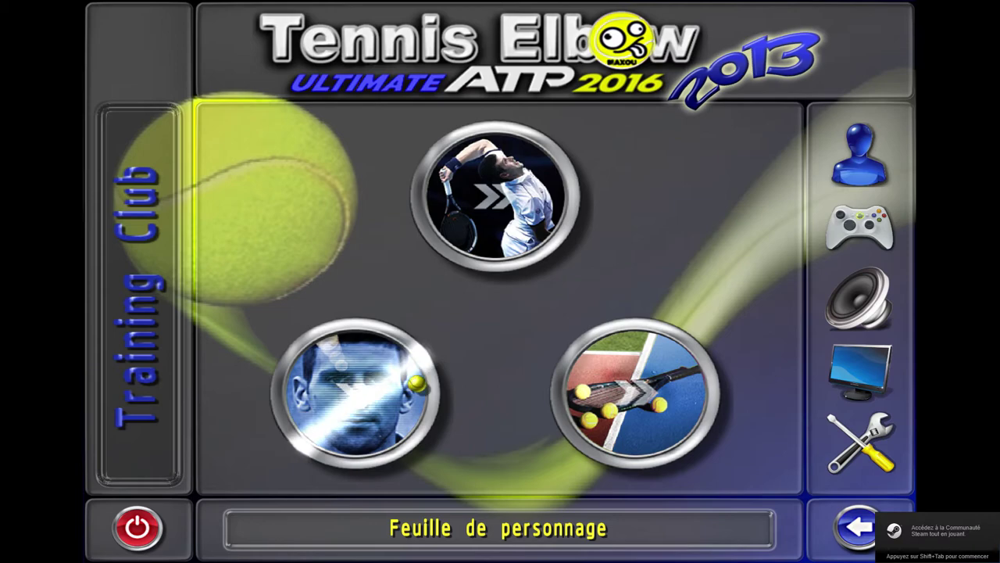
left_click(436, 385)
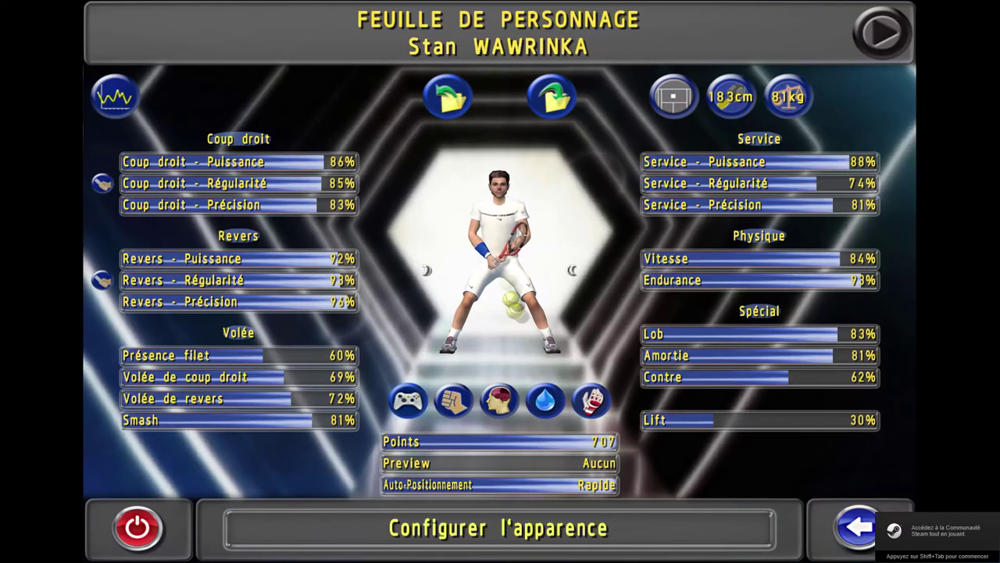
left_click(498, 529)
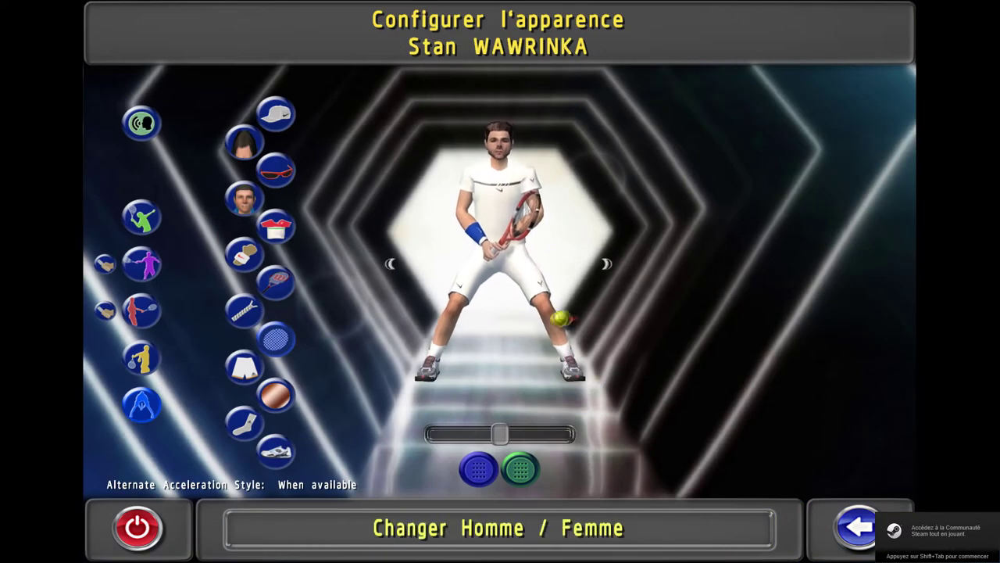
- Preview shorts model 19 on the character, then switch back to shorts model 20
left_click(254, 340)
left_click(750, 124)
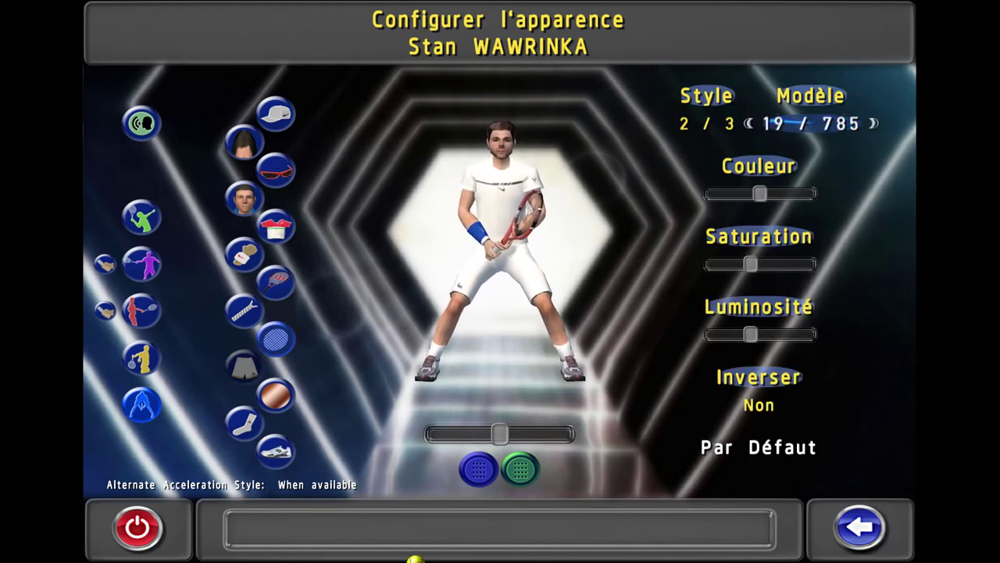
mouse_move(500, 433)
left_mouse_down()
mouse_move(511, 432)
mouse_move(475, 437)
mouse_move(514, 424)
mouse_move(499, 430)
left_mouse_up()
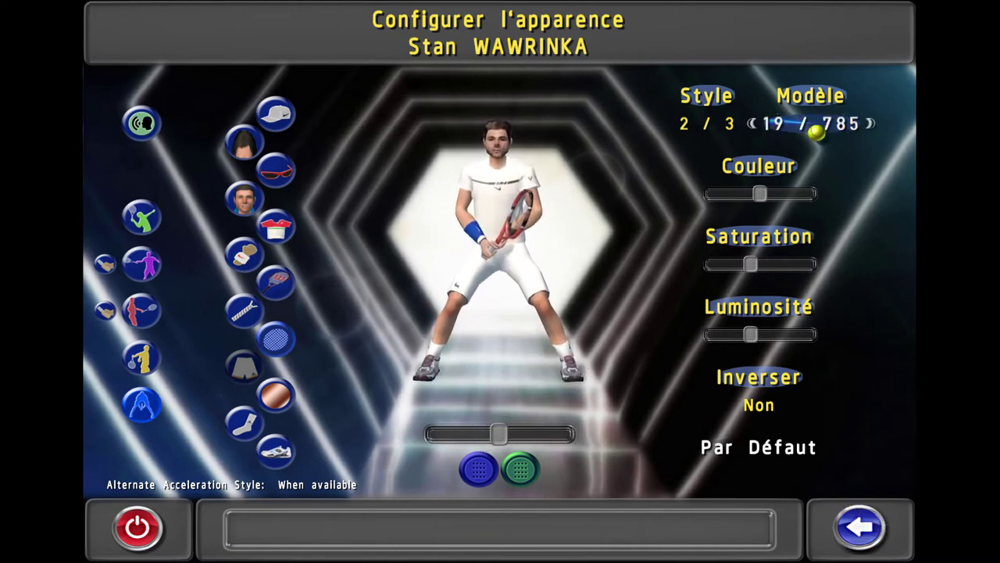
left_click(861, 122)
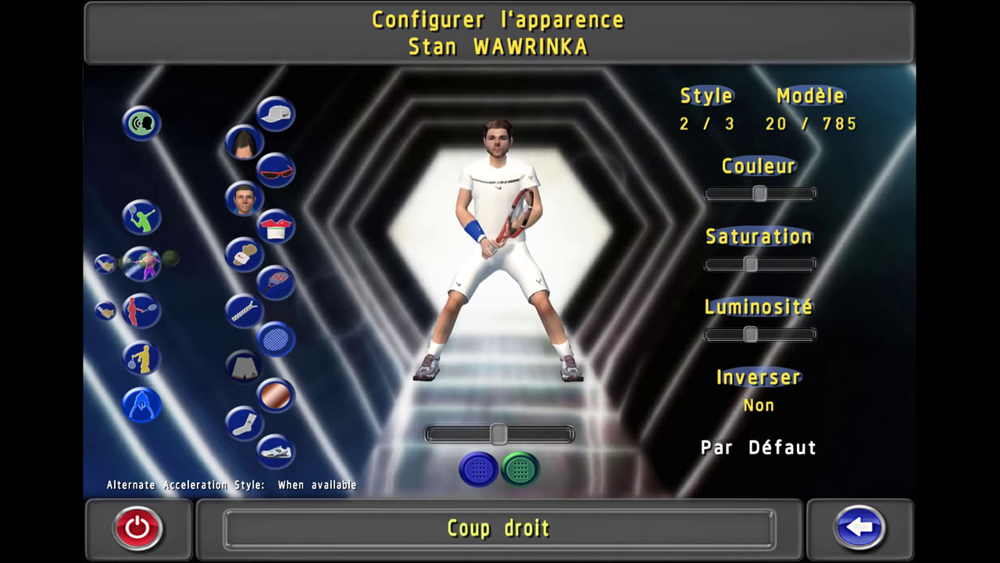
- Compare shirt models 10 and 11 on the character from different angles, leaving shirt model 11 on
left_click(286, 228)
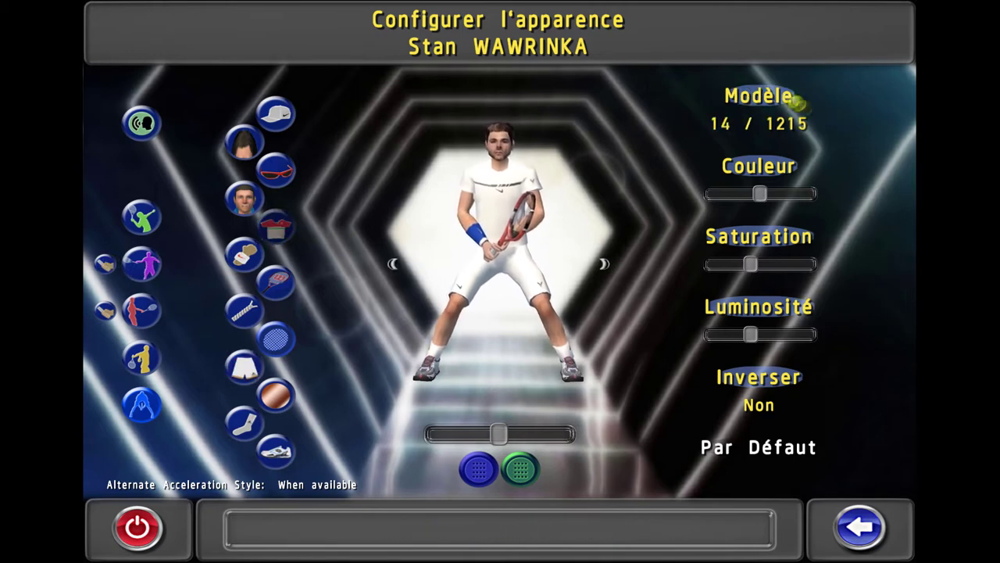
left_click(695, 122)
left_click(695, 122)
left_click(694, 121)
left_click(695, 122)
left_click(822, 123)
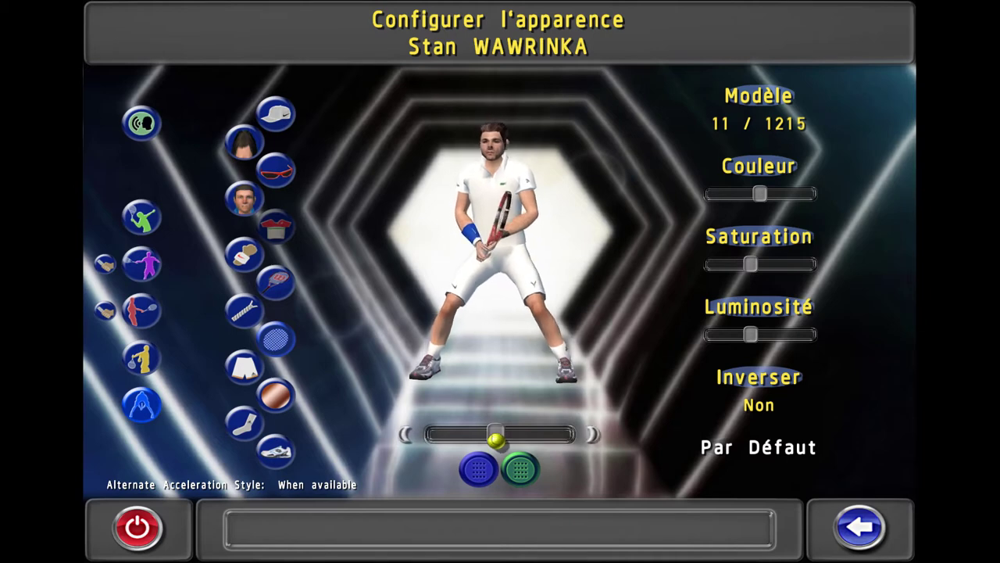
left_click_drag(496, 440, 523, 440)
left_click(700, 125)
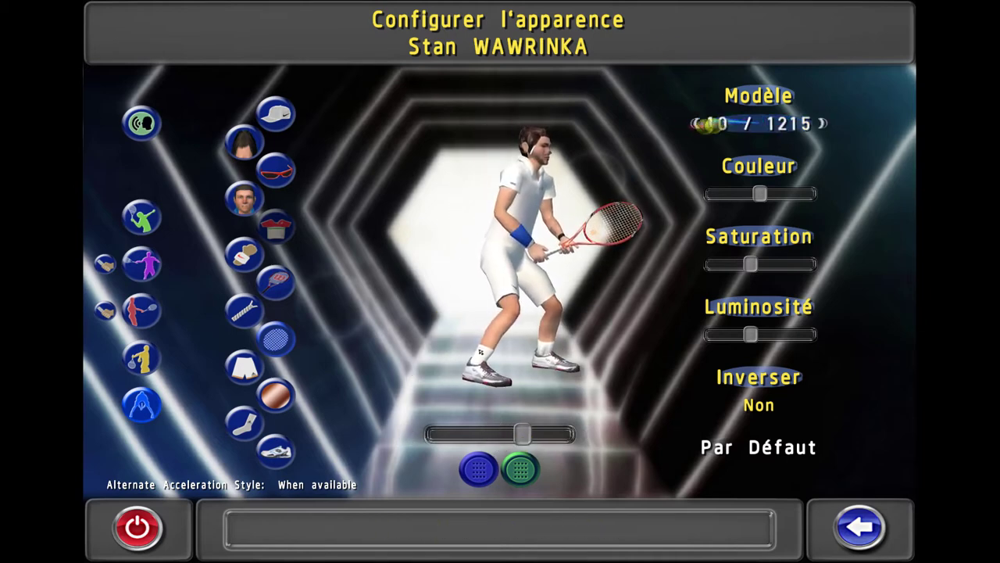
left_click(822, 123)
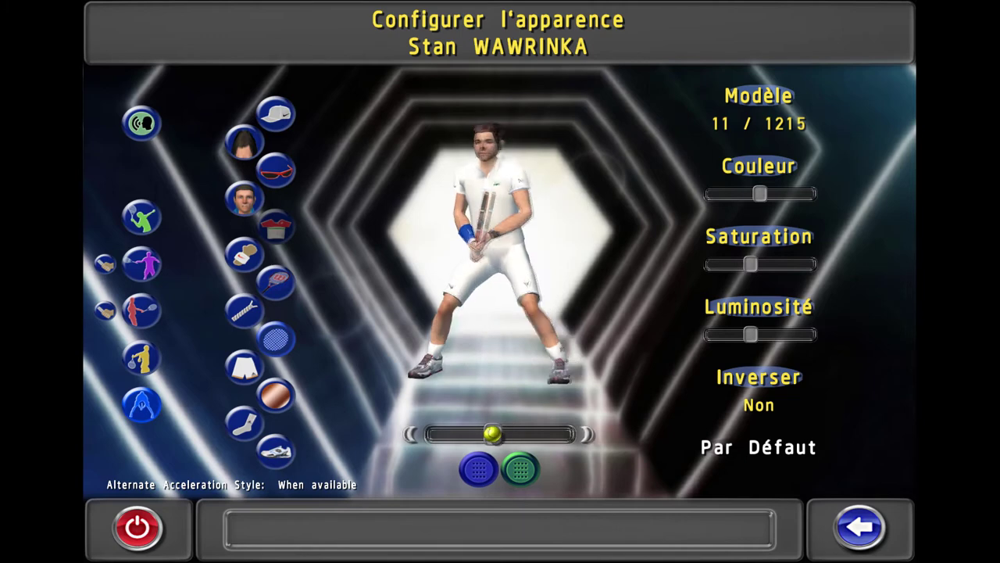
left_click(700, 124)
left_click(824, 124)
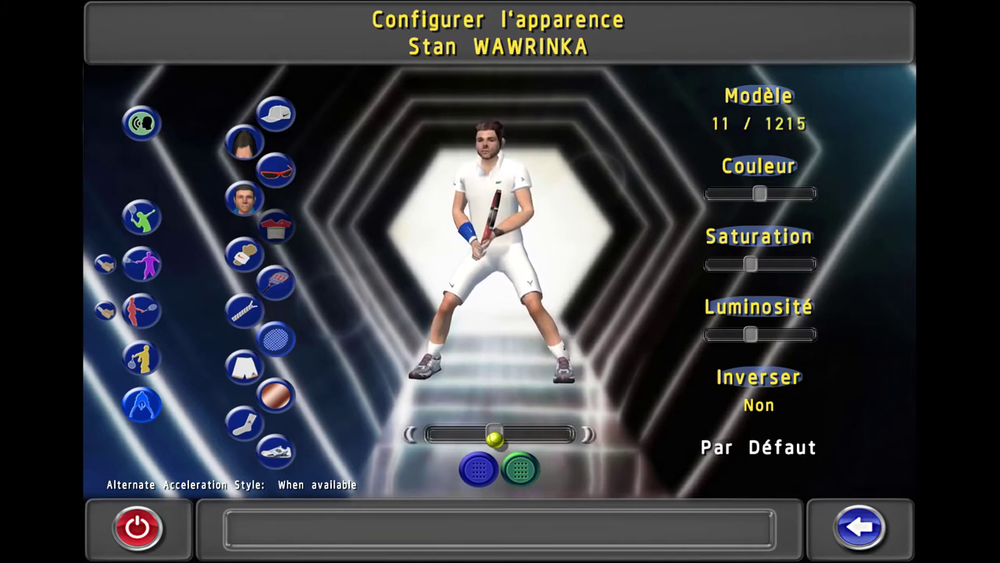
- Set the character's shorts to model 19 and rotate the character to check the outfit
left_click(245, 364)
left_click(752, 122)
left_click_drag(490, 434, 509, 434)
- Return to the Training Club screen and quit the game
left_click(859, 539)
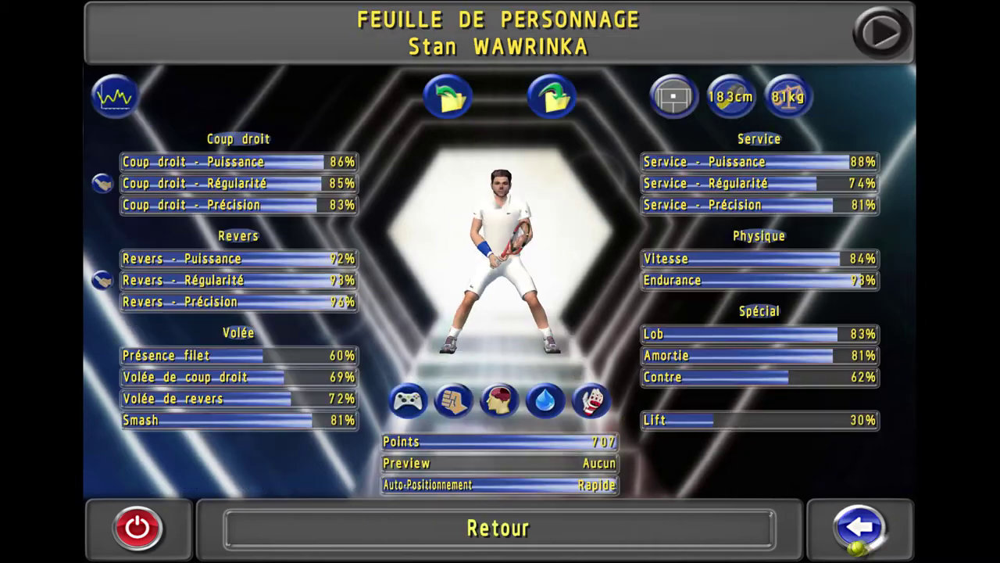
left_click(857, 536)
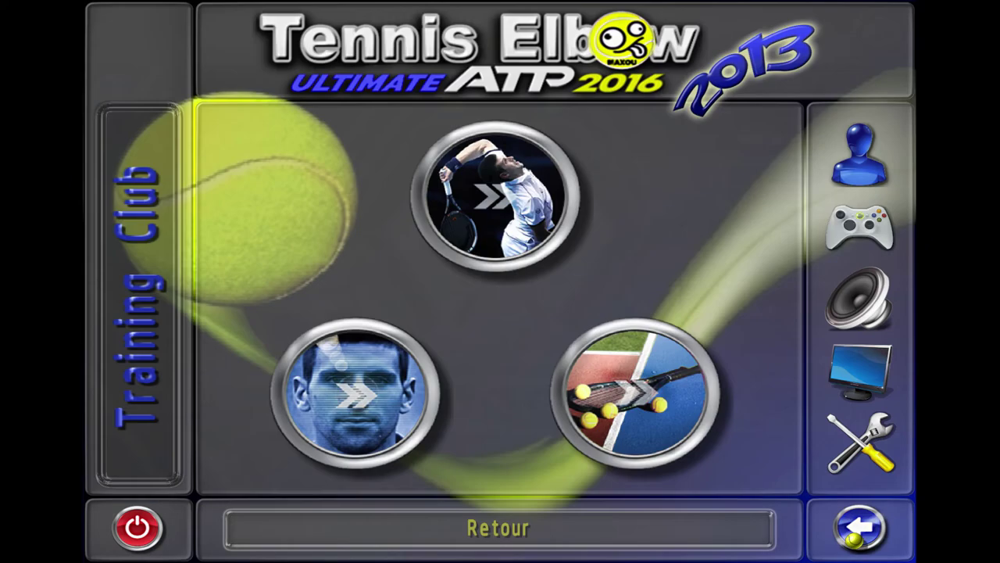
left_click(134, 528)
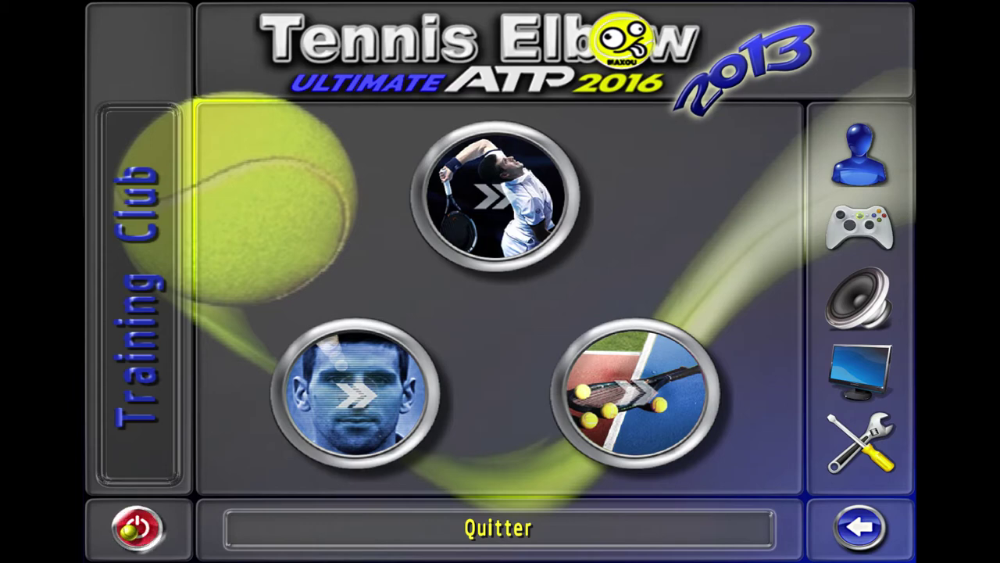
left_click(134, 528)
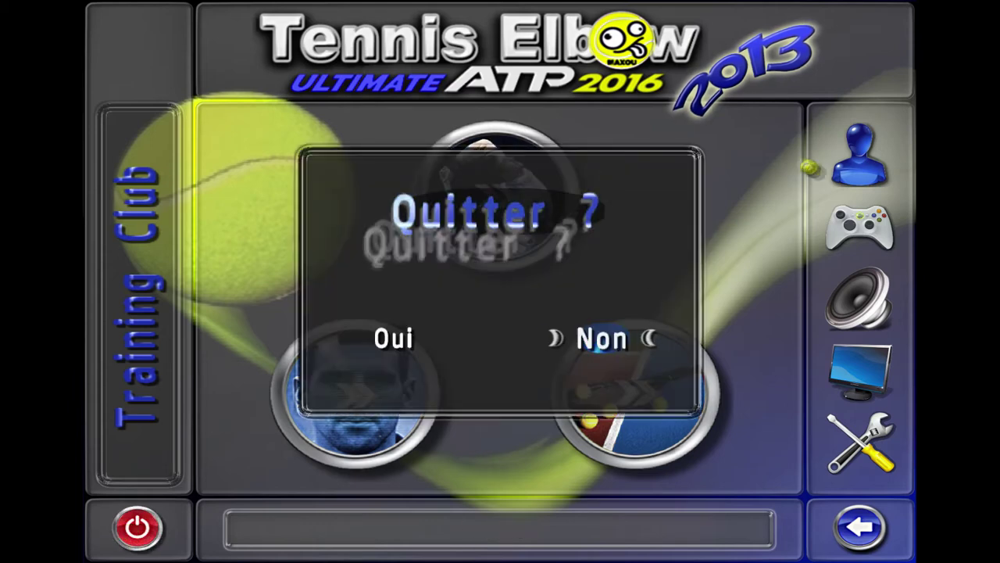
left_click(389, 336)
- Check the shorts19 texture in the male folder, go up to the Textures folder and select cuff10
left_click(343, 552)
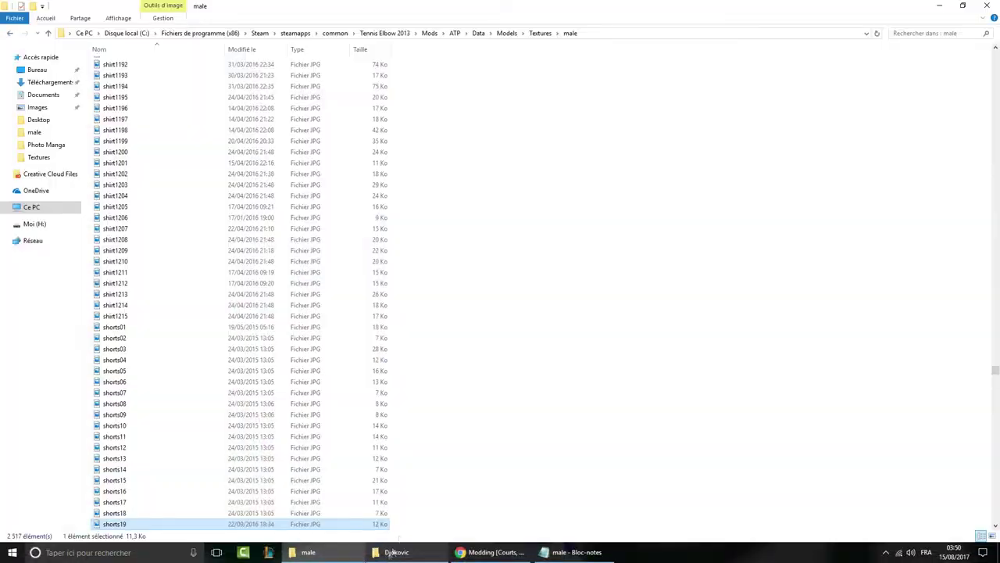
scroll(485, 274, "up", 5)
scroll(482, 278, "down", 18)
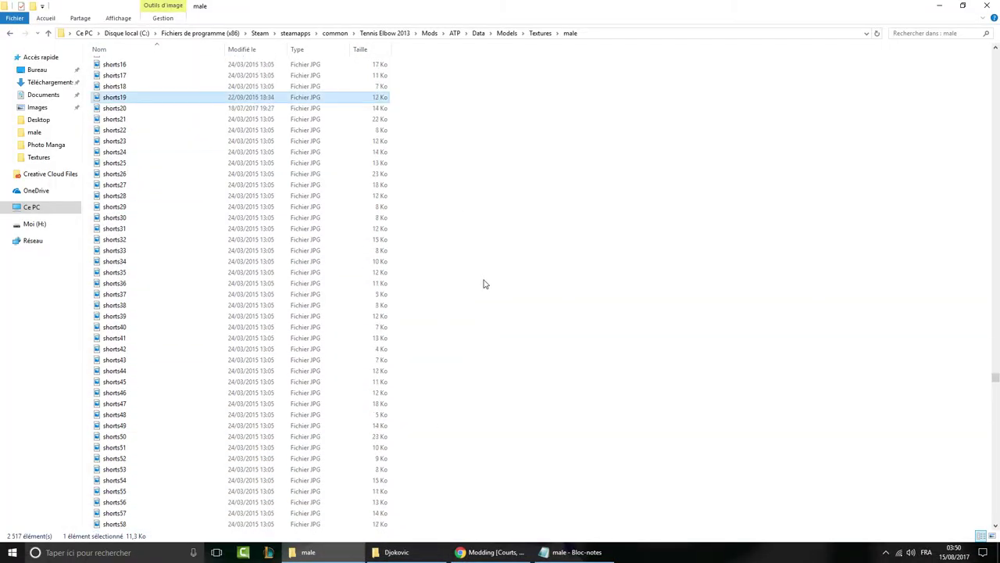
scroll(483, 284, "up", 5)
left_click(539, 33)
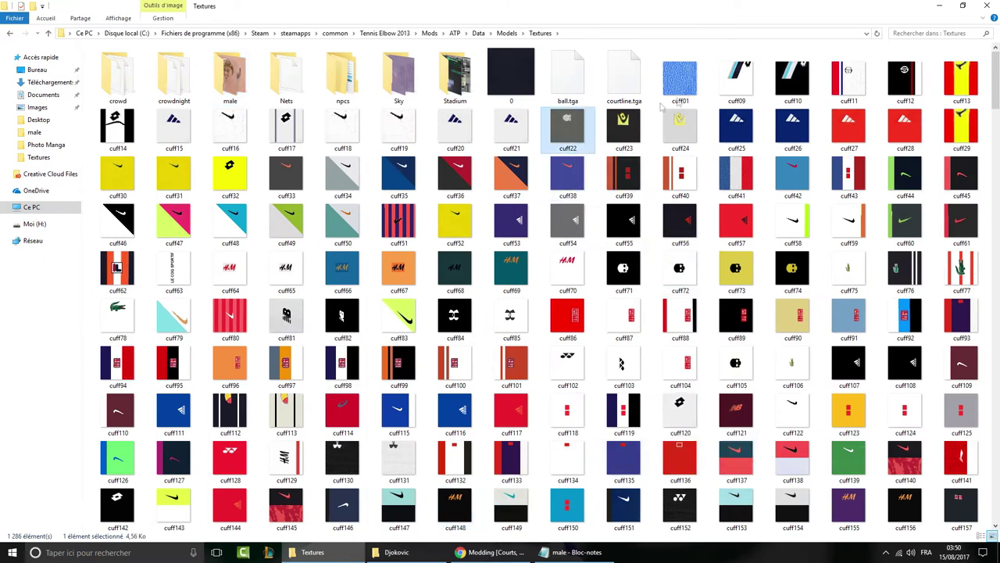
left_click(793, 78)
- Review the Male/Skin, Male/Eyes and Male/Hair sections of the male configuration file
left_click(575, 552)
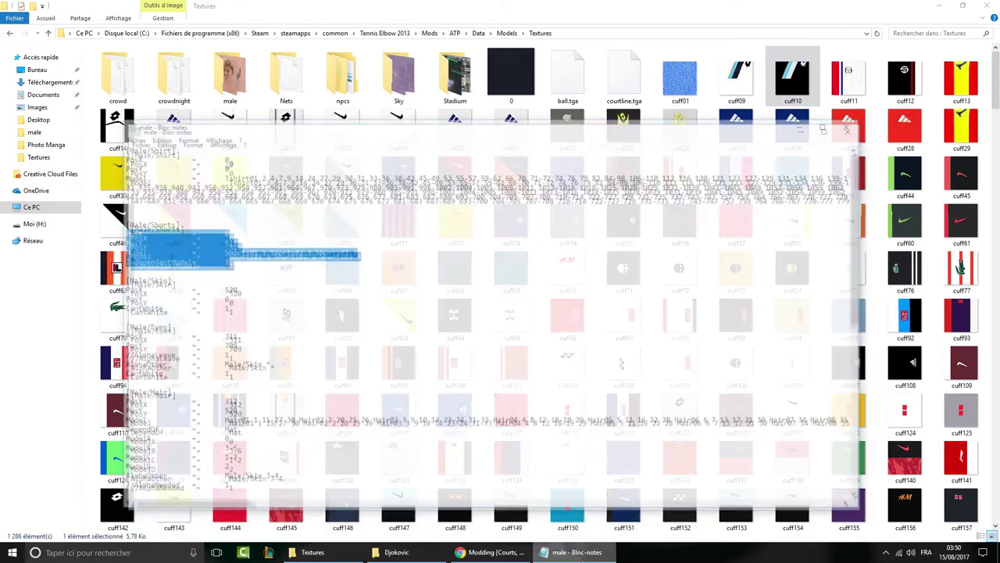
scroll(362, 356, "up", 3)
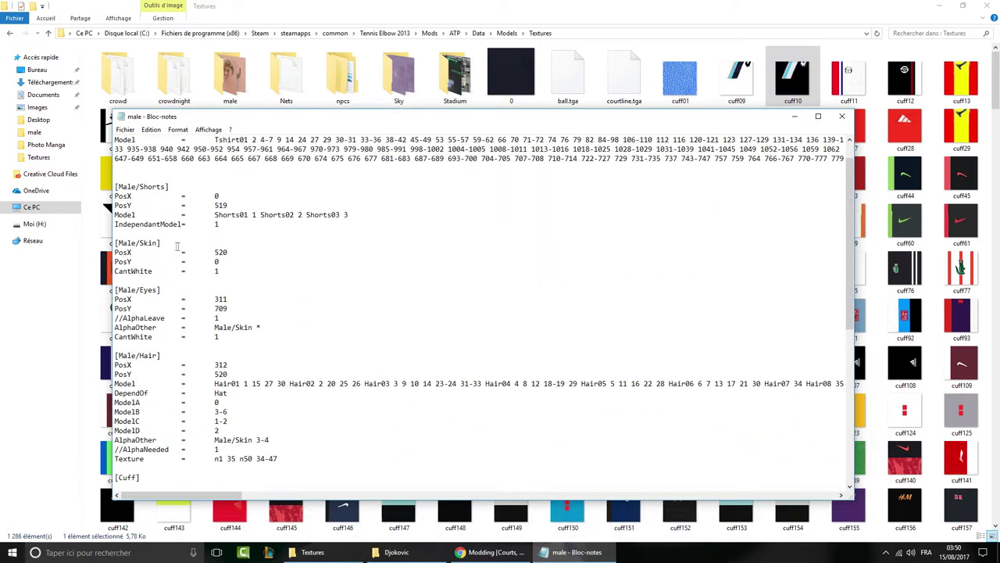
left_click_drag(228, 270, 111, 238)
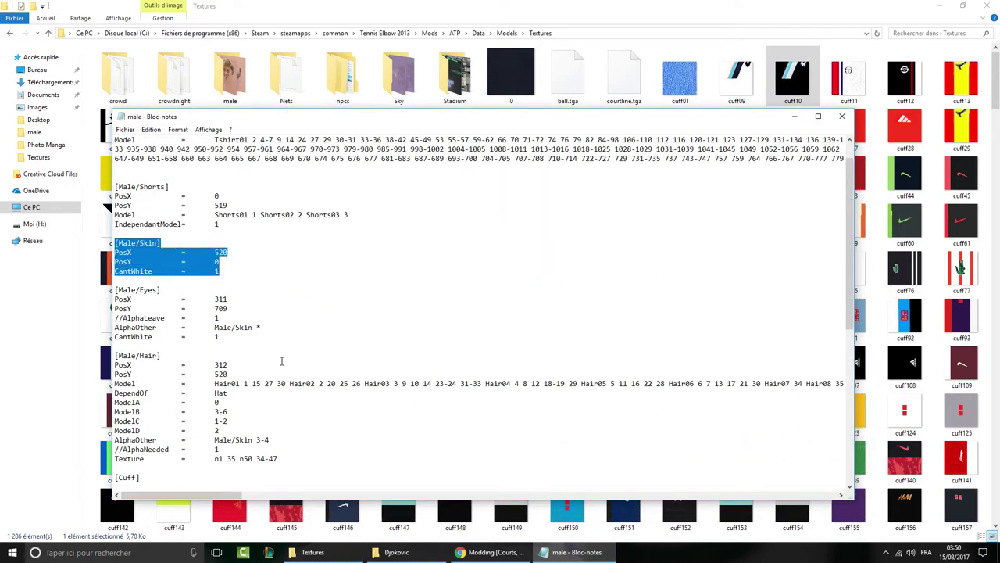
left_click_drag(282, 341, 294, 406)
left_click(300, 383)
scroll(141, 357, "down", 2)
scroll(332, 396, "down", 8)
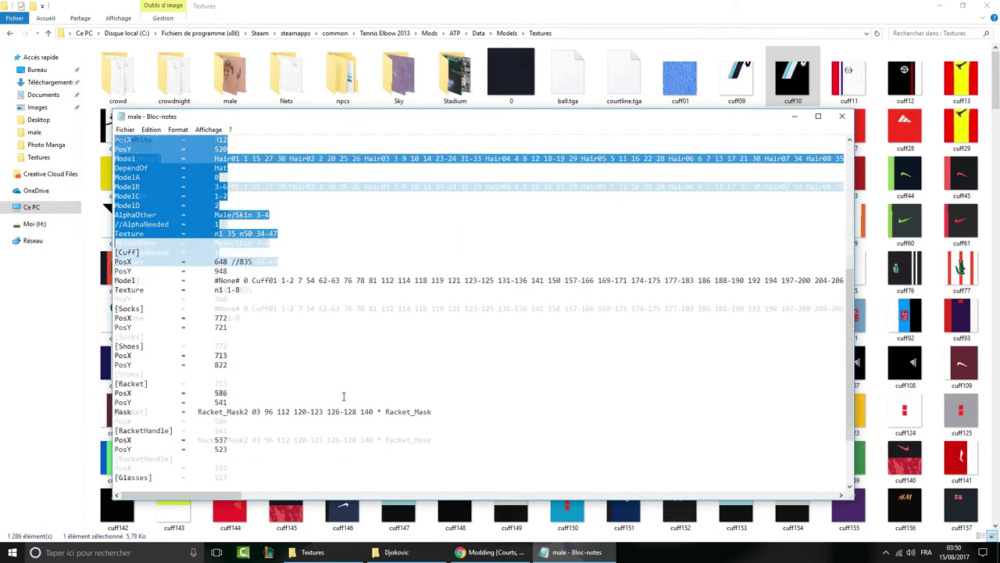
- Examine the Cuff section's model line from the Cuff01 number list through to Cuff05 at its end
mouse_move(117, 196)
left_mouse_down()
mouse_move(279, 223)
mouse_move(291, 239)
mouse_move(105, 197)
left_mouse_up()
left_click(291, 239)
left_click(247, 223)
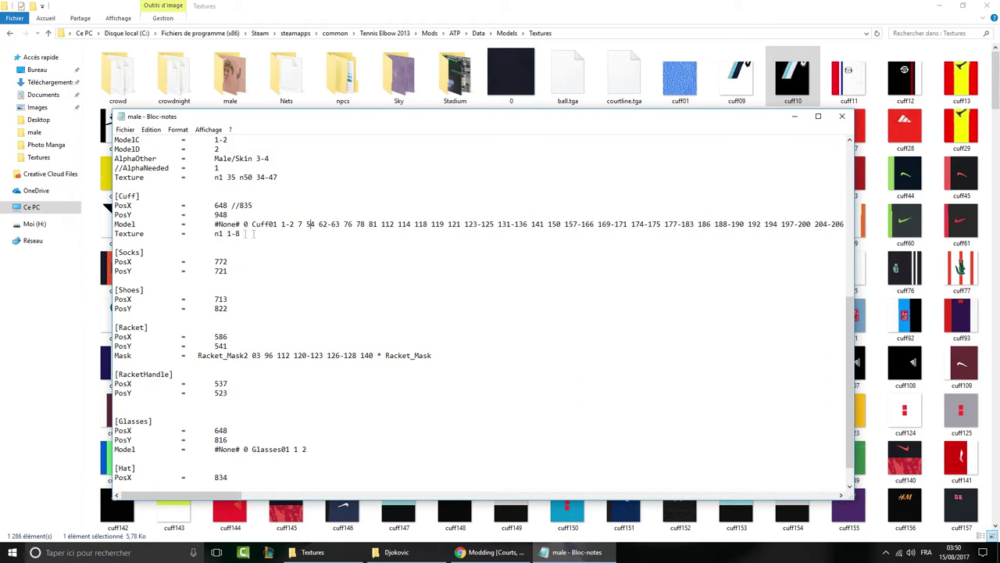
left_click_drag(213, 225, 864, 255)
left_click(693, 272)
left_click_drag(200, 497, 792, 480)
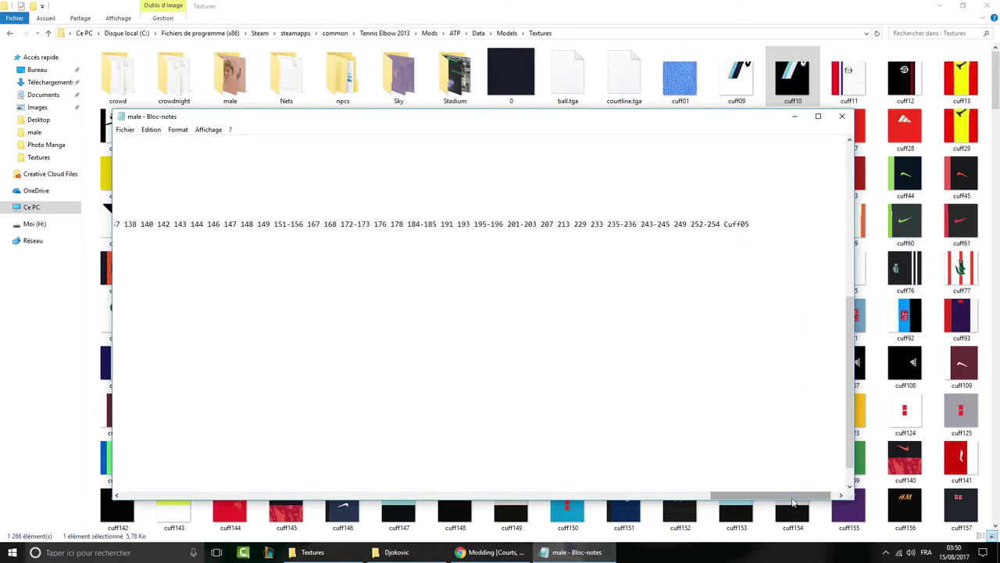
left_click_drag(792, 503, 199, 503)
left_click_drag(251, 225, 596, 230)
left_click(308, 241)
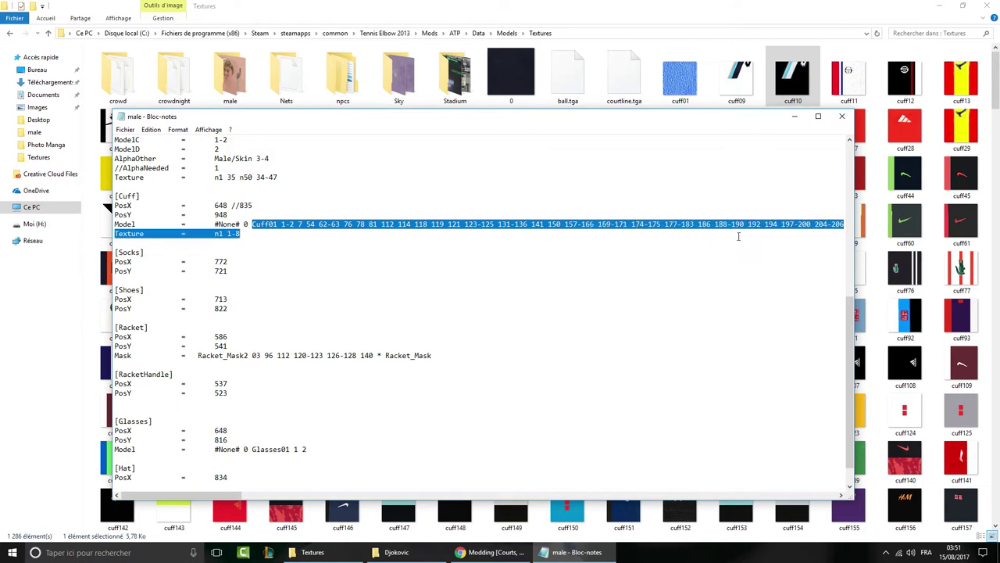
- Examine the full [Cuff] Model line in the male text file, then check cuff09 in the Textures folder
left_click_drag(208, 498, 231, 498)
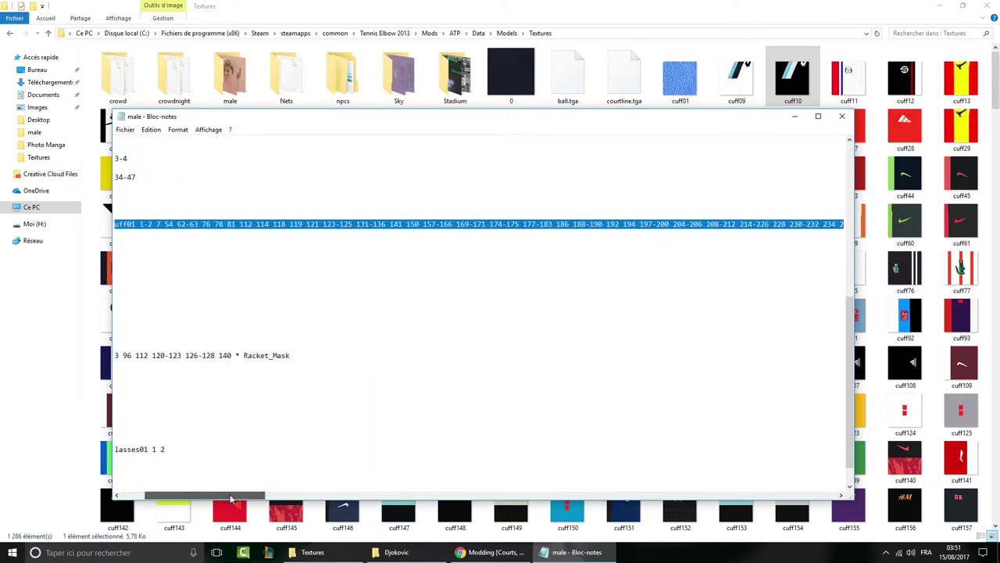
left_click_drag(232, 499, 507, 488)
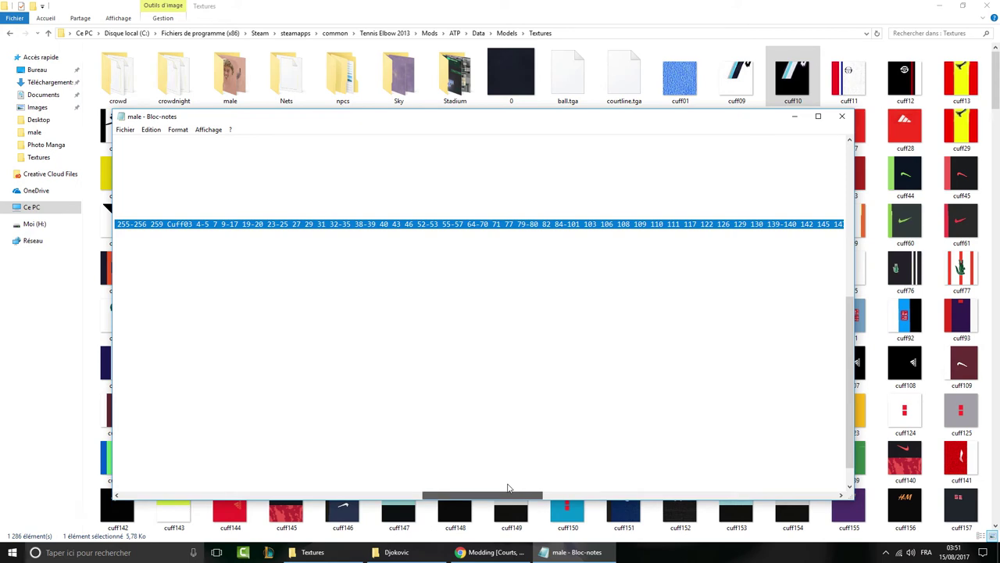
left_click_drag(507, 488, 536, 475)
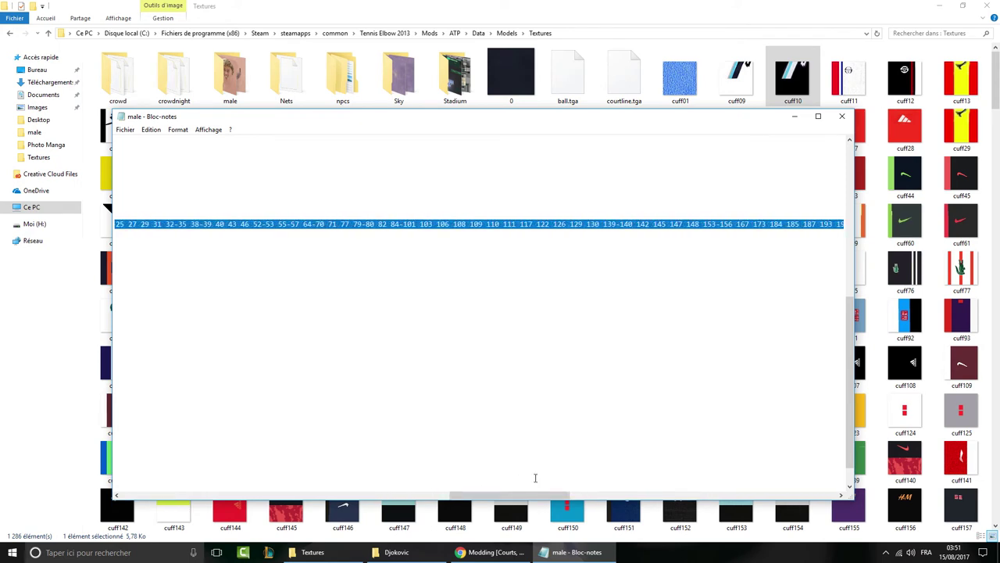
left_click_drag(523, 490, 482, 497)
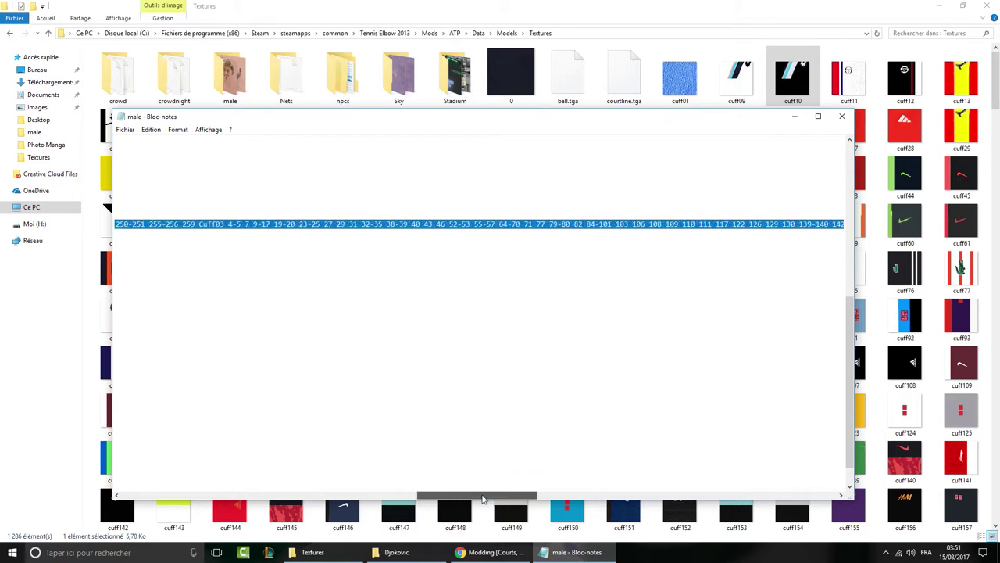
left_click_drag(482, 498, 195, 494)
left_click(285, 290)
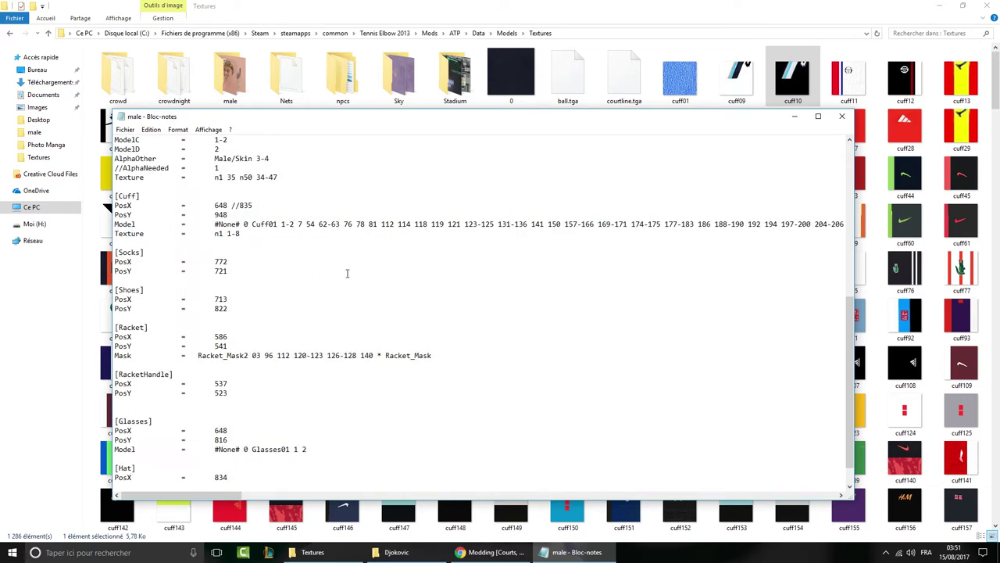
left_click(437, 5)
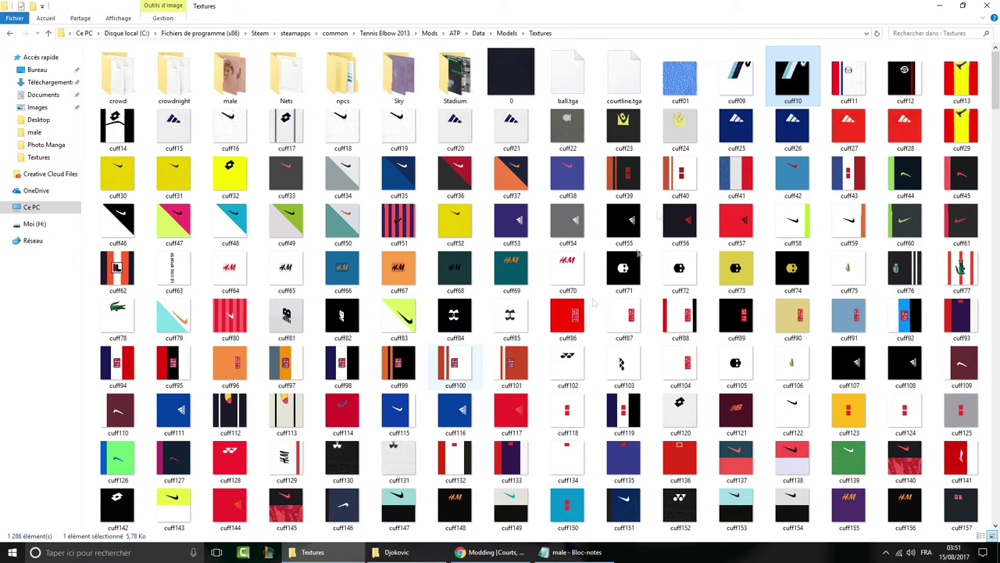
left_click(754, 92)
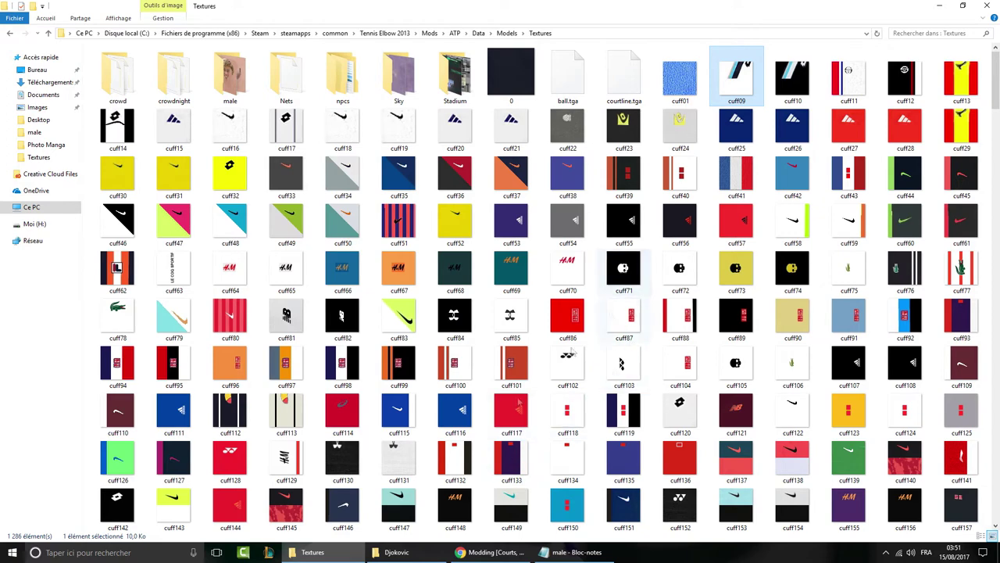
- Delete the cuff 2 image from the Djokovic folder
left_click(398, 552)
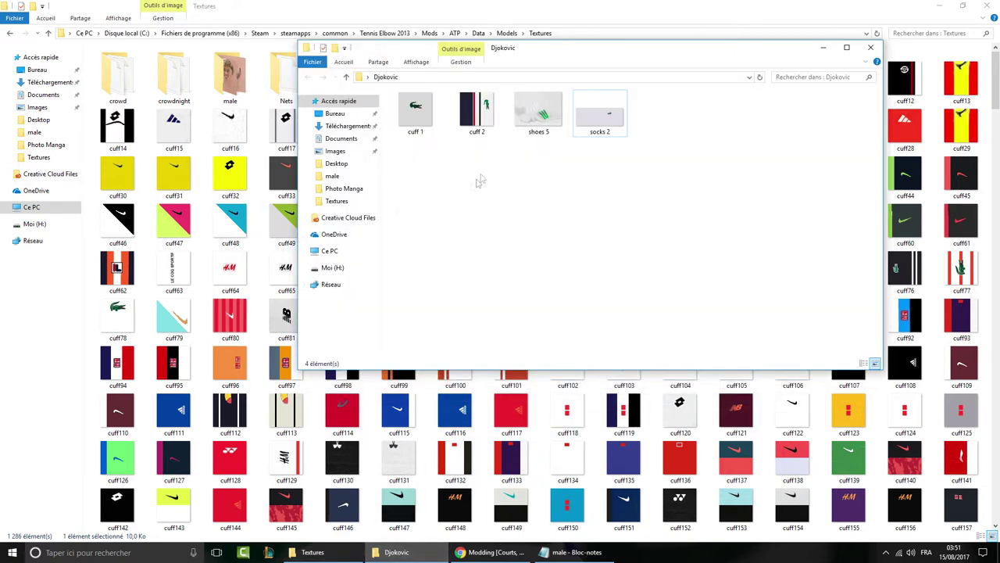
right_click(480, 125)
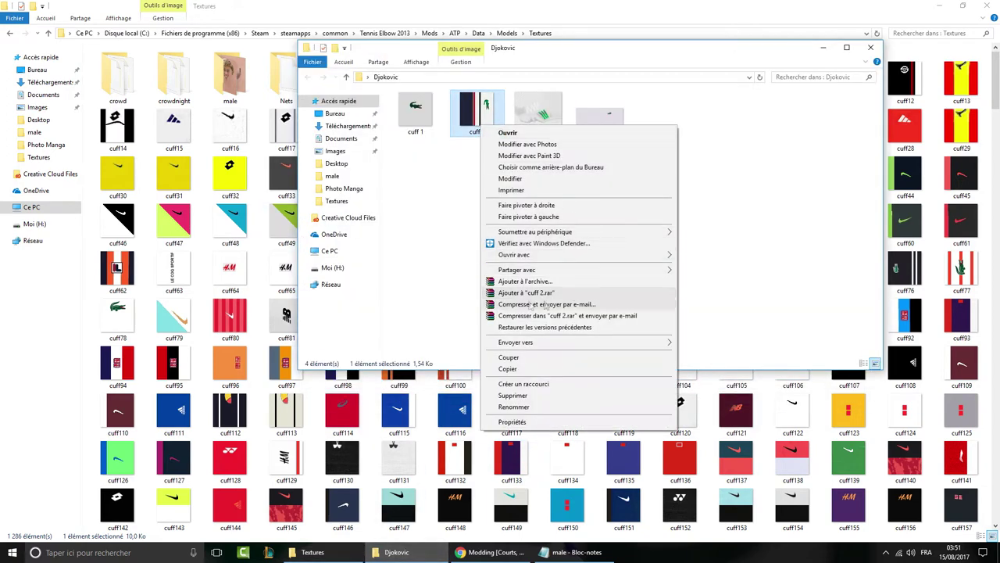
left_click(462, 179)
right_click(478, 126)
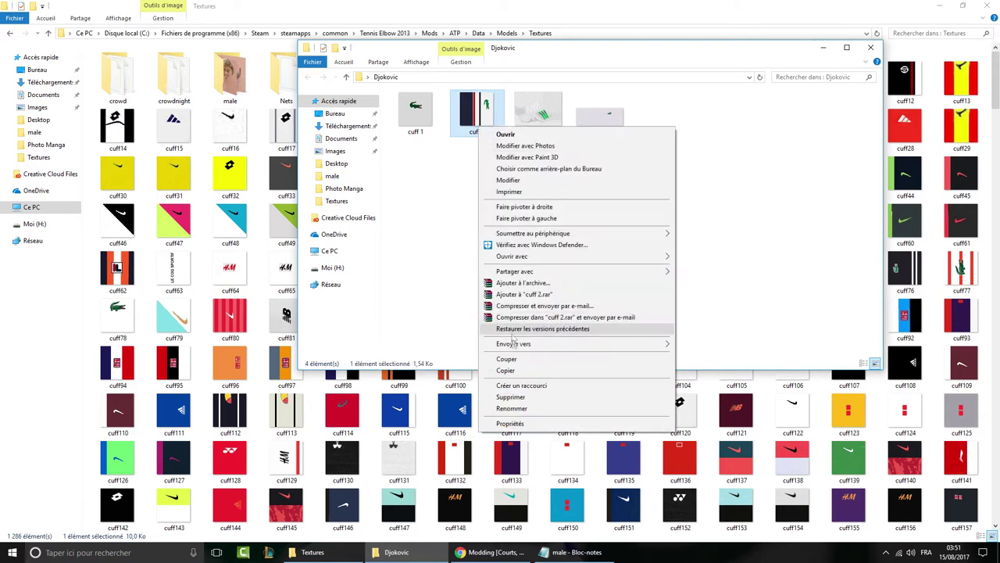
left_click(553, 399)
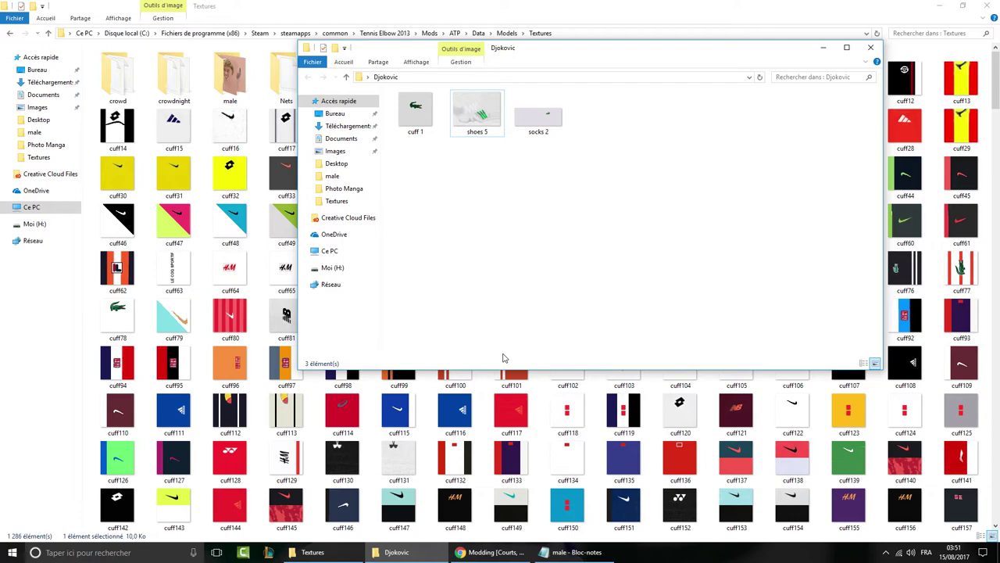
left_click(396, 552)
left_click(313, 552)
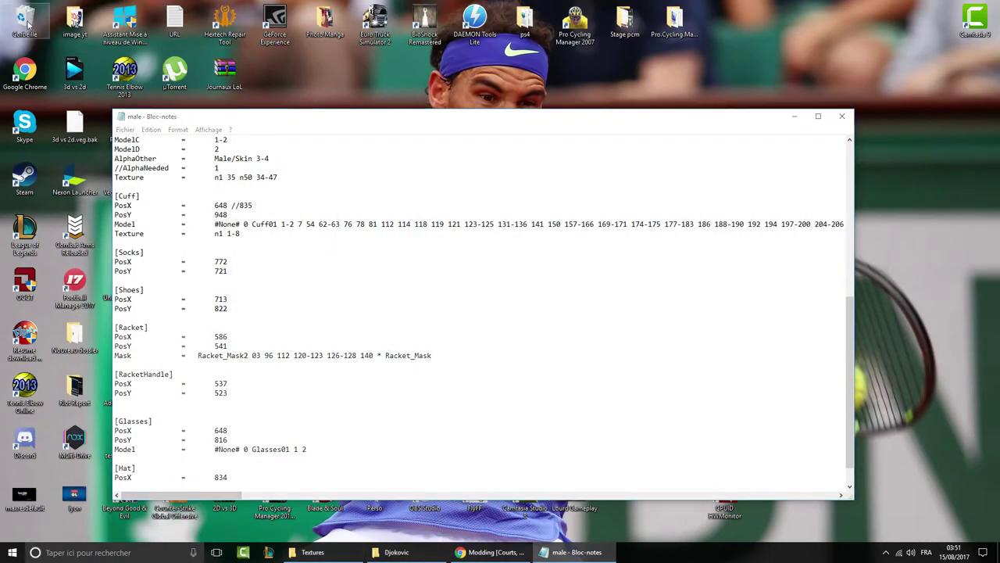
right_click(27, 22)
left_click(677, 57)
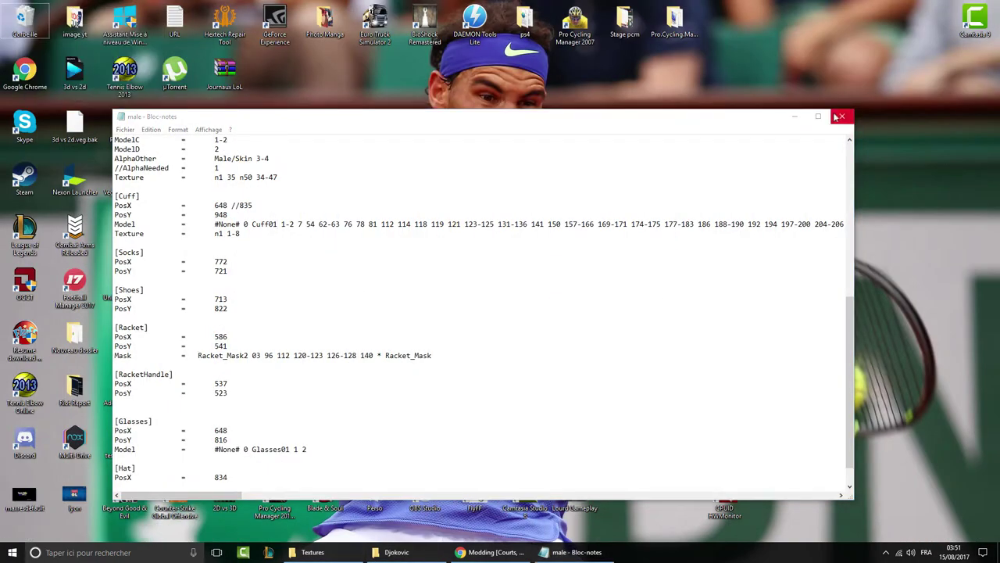
- Open the Nadal folder on the desktop and look over its cuff, hat, shoes, shorts and socks images
left_click(792, 117)
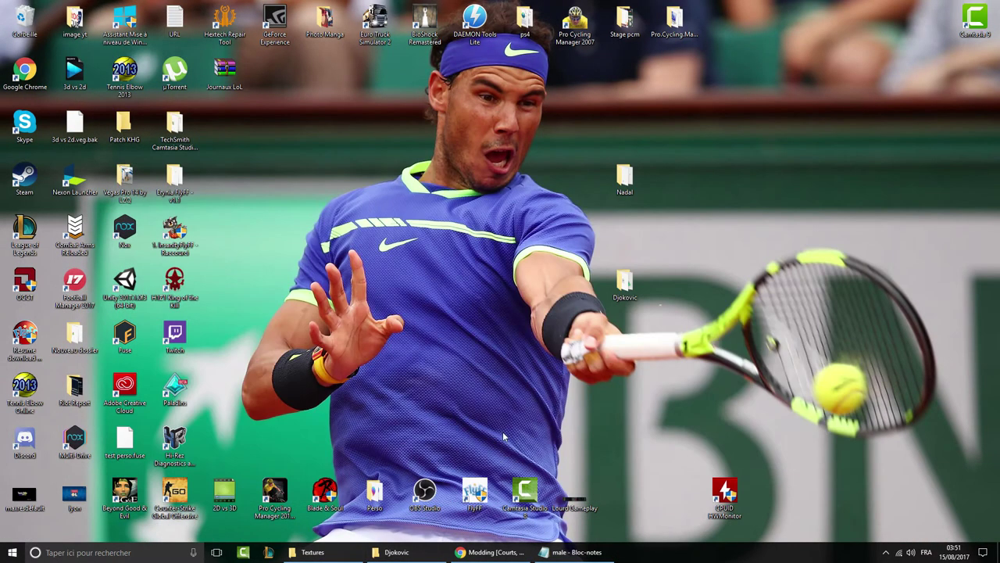
double_click(623, 175)
left_click(675, 141)
left_click(614, 141)
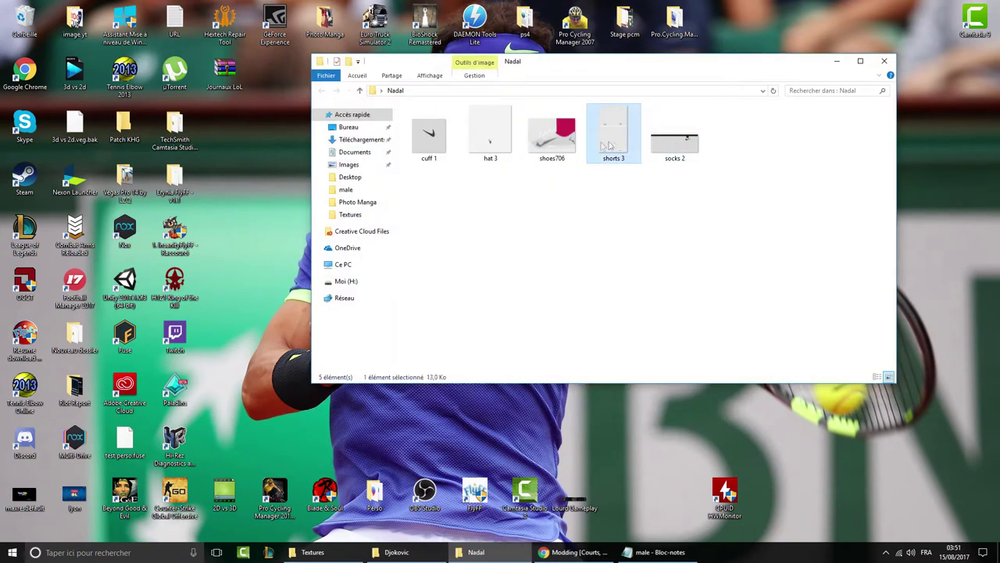
left_click(490, 139)
left_click(429, 139)
left_click(449, 213)
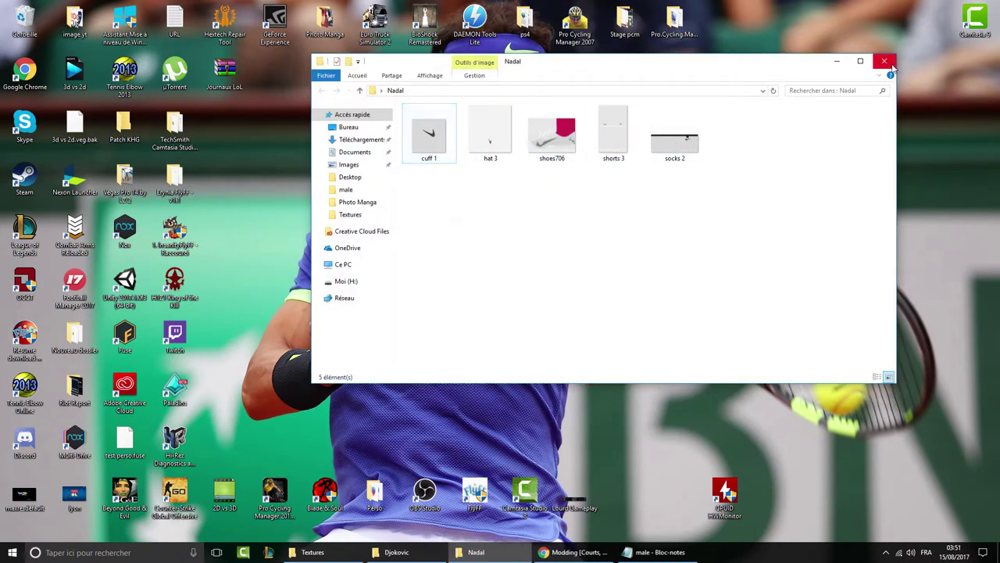
- Open Wimbledon 2017 Outfit pack (2).zip from the Chrome downloads and go into its Djokovic folder
left_click(396, 552)
left_click(574, 551)
left_click(145, 7)
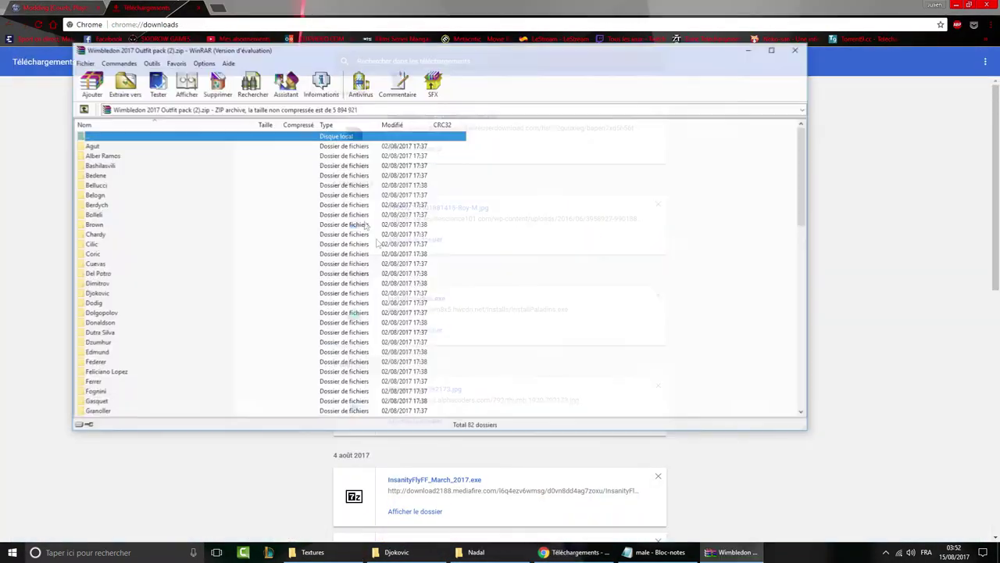
double_click(97, 295)
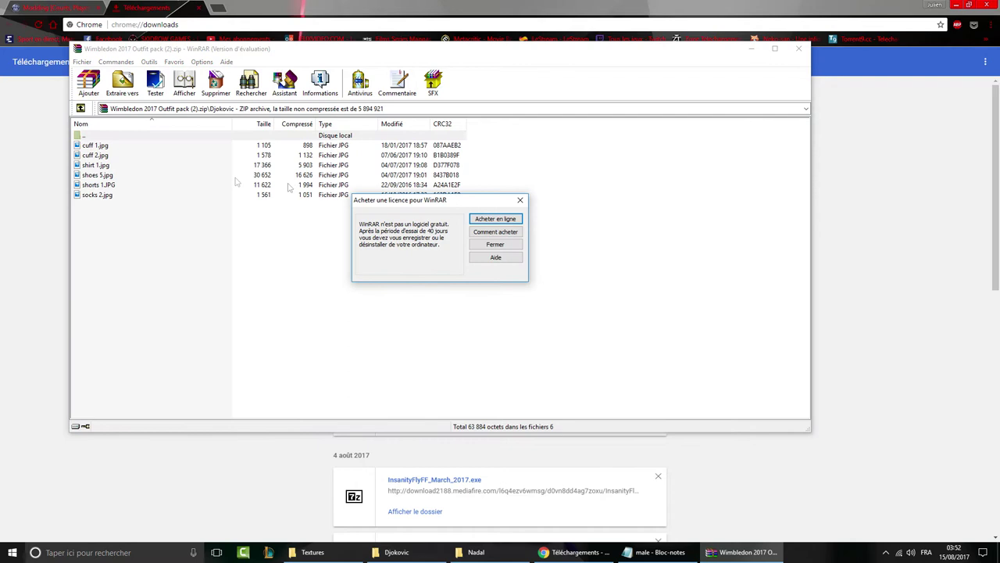
left_click(511, 243)
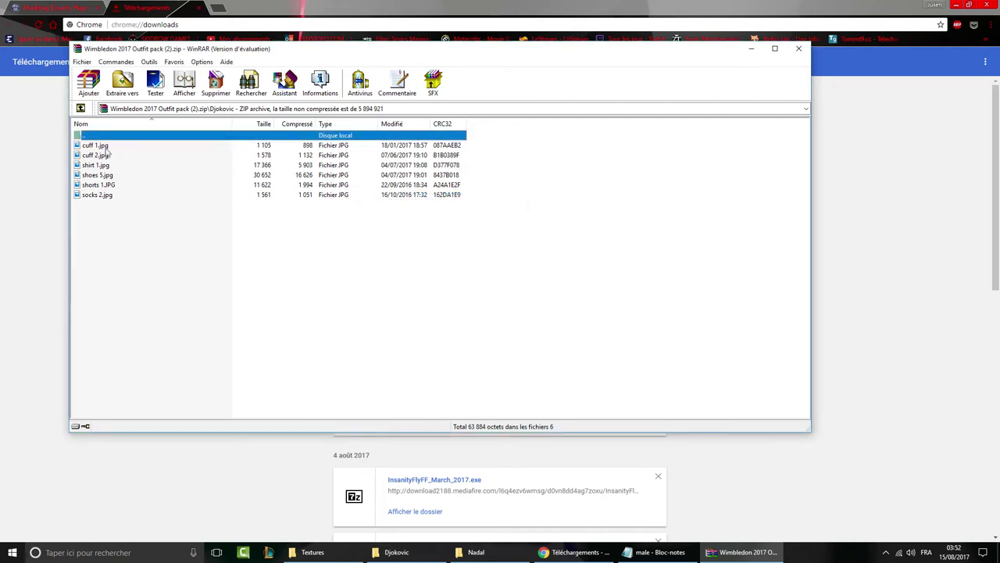
- Extract cuff 2.jpg from the archive into the desktop Djokovic folder and close the archive
left_click(107, 156)
left_click(397, 552)
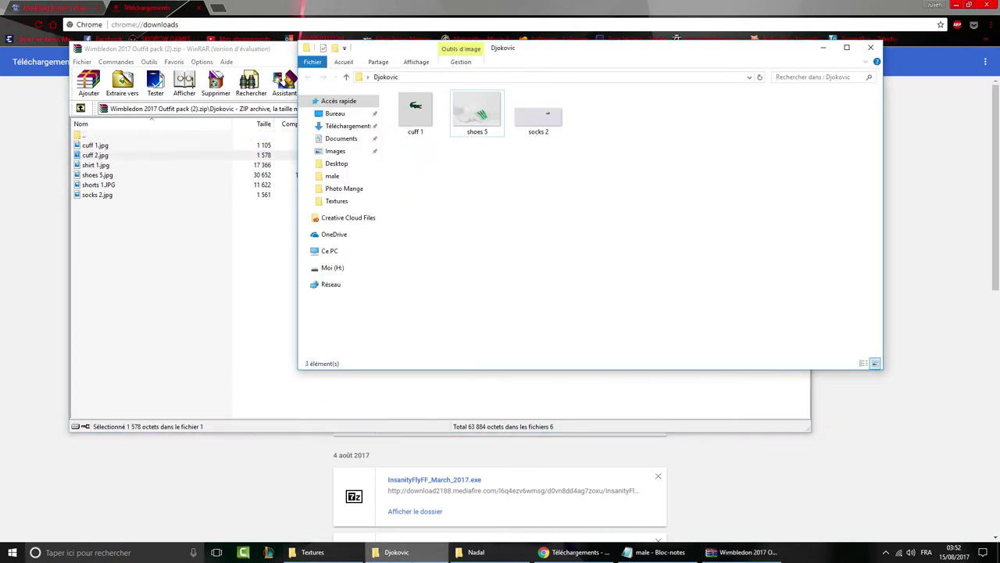
left_click(397, 552)
left_click_drag(229, 258, 531, 281)
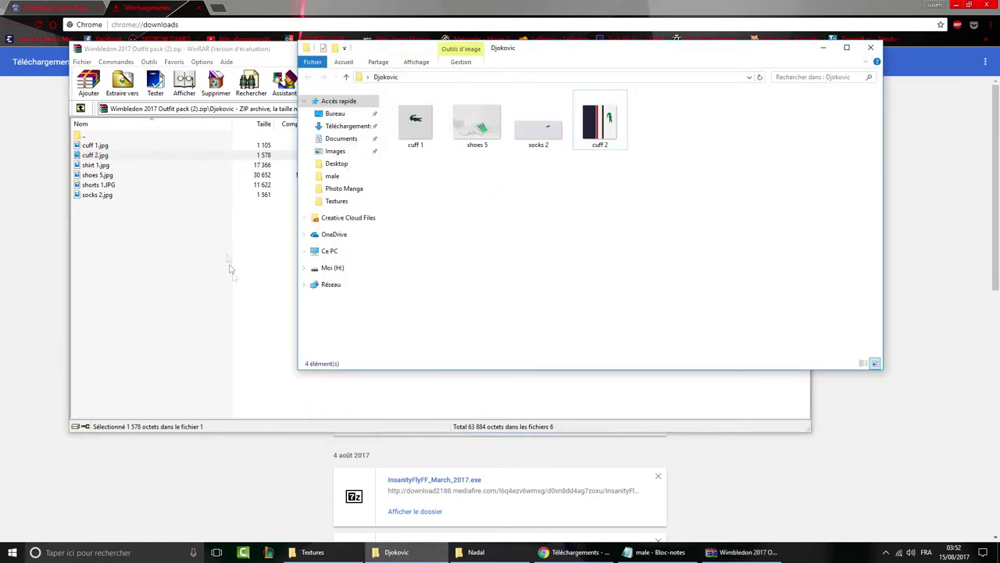
left_click(226, 240)
left_click(794, 51)
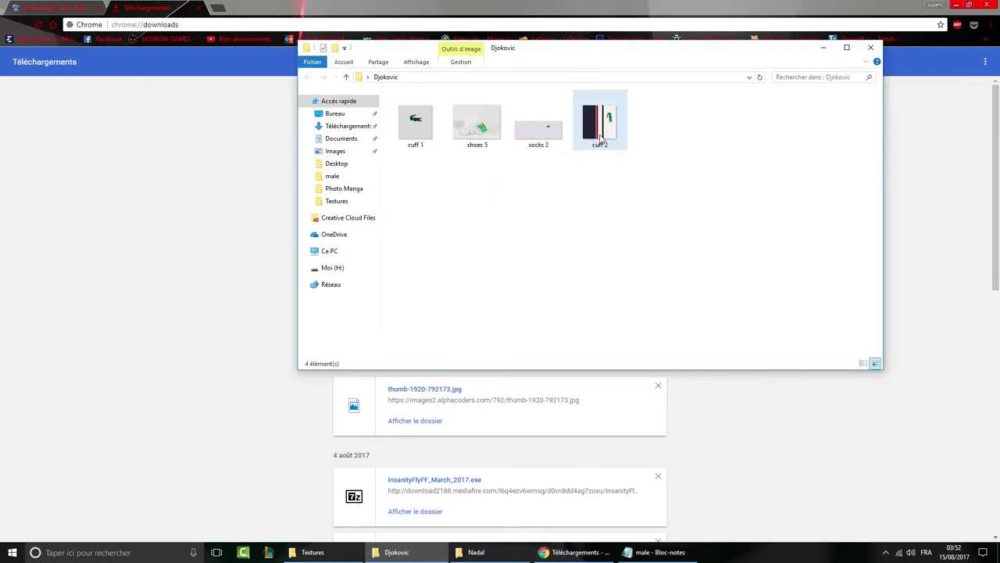
- Bring the Textures folder to the front and close the Nadal folder window
right_click(600, 139)
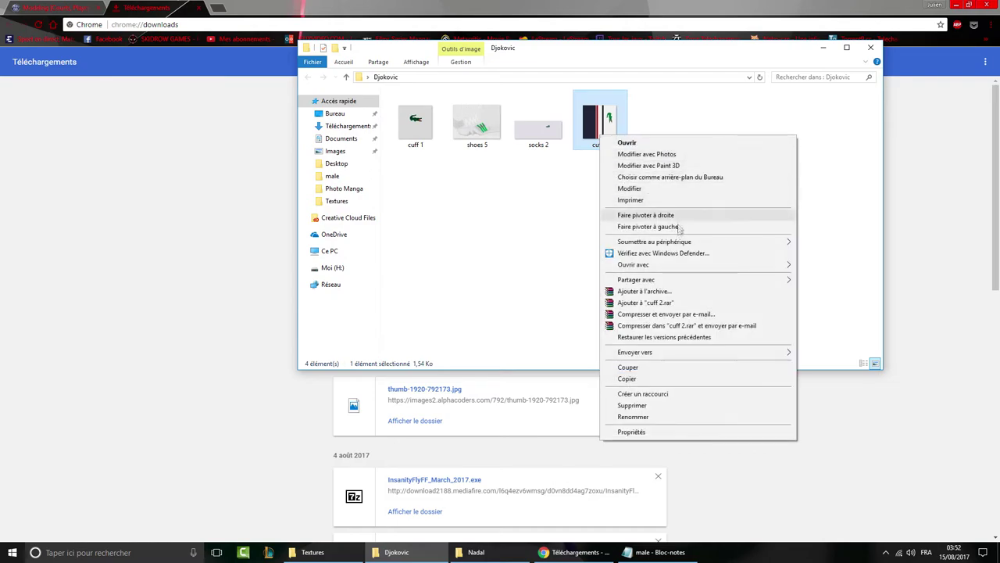
left_click(534, 240)
left_click(482, 552)
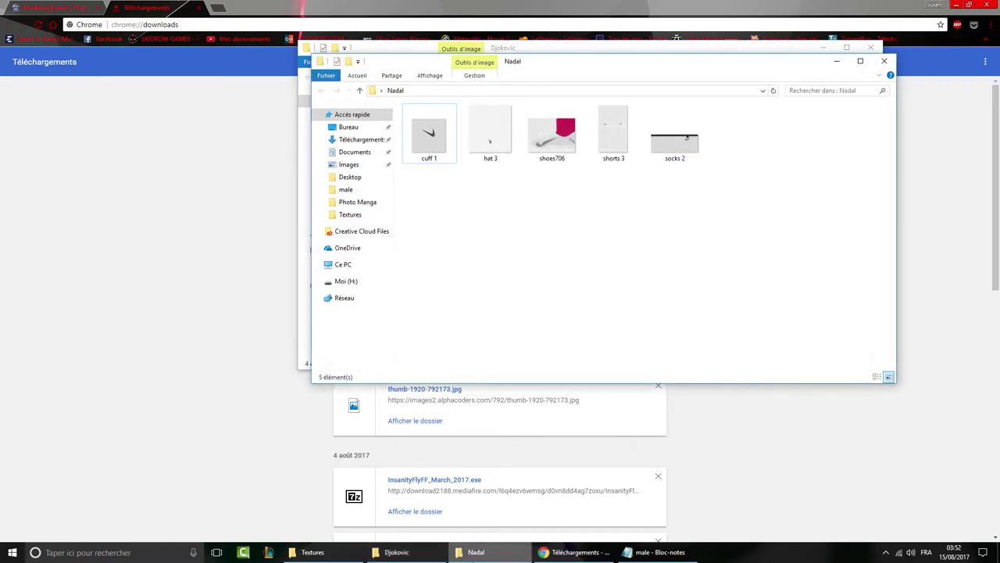
left_click(482, 551)
left_click(325, 552)
left_click(482, 552)
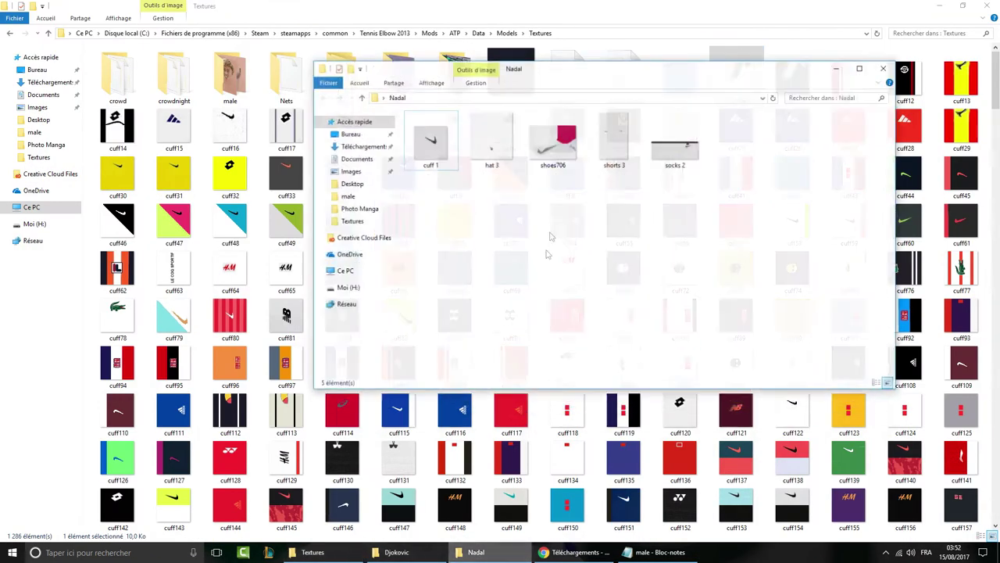
left_click(884, 63)
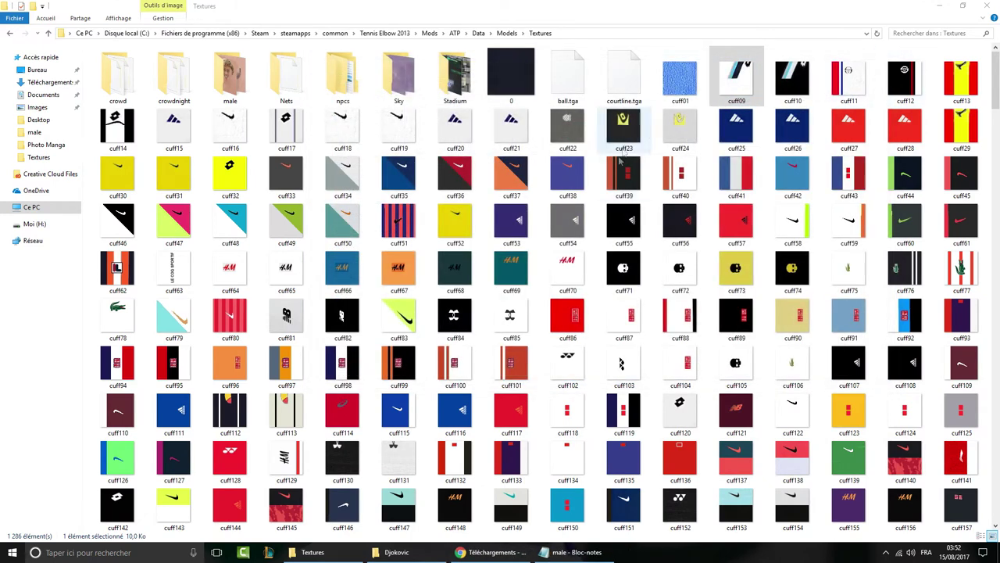
- Rename the cuff 2 image in the Djokovic folder as cuff10
left_click(397, 552)
right_click(599, 139)
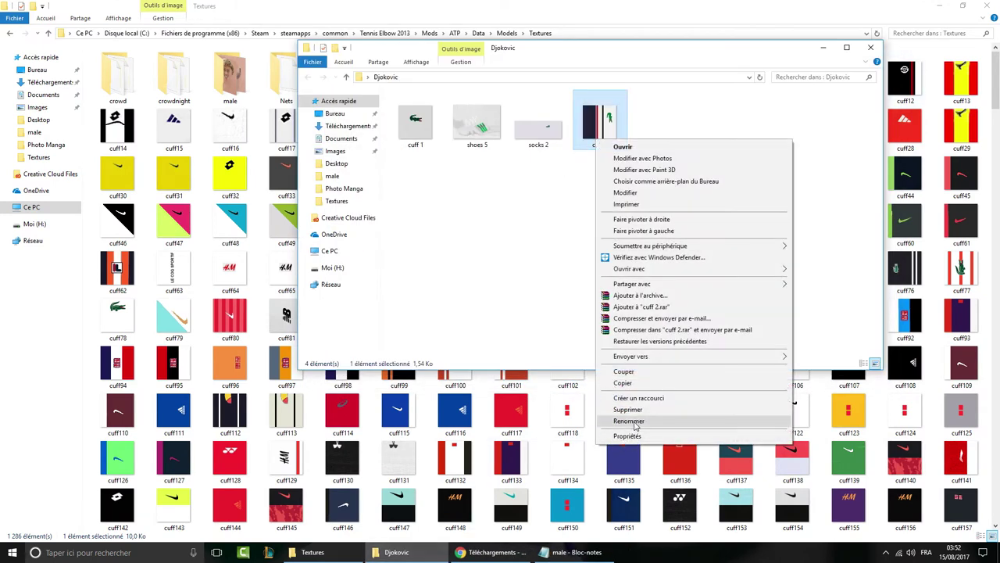
left_click(628, 420)
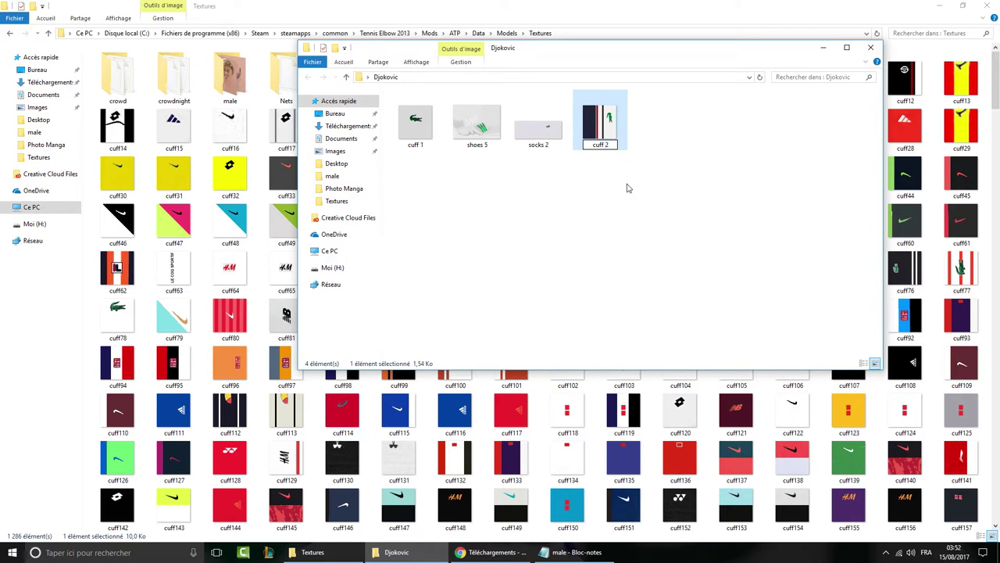
left_click(653, 224)
- Move cuff10 from the Djokovic folder into Textures, replacing the existing file, and refresh the folder
left_click_drag(647, 57, 602, 153)
left_click_drag(555, 215, 795, 55)
left_click(542, 196)
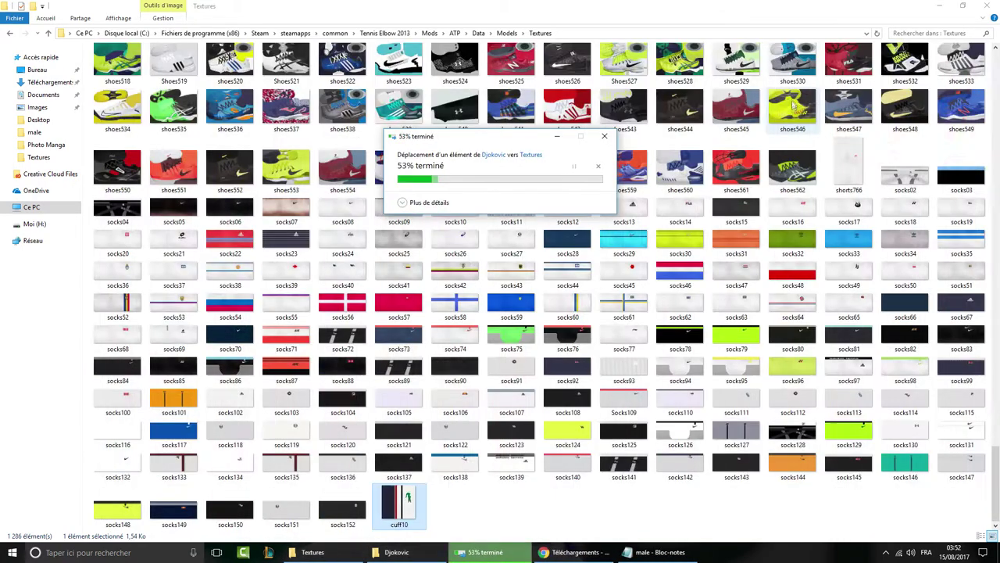
left_click(877, 32)
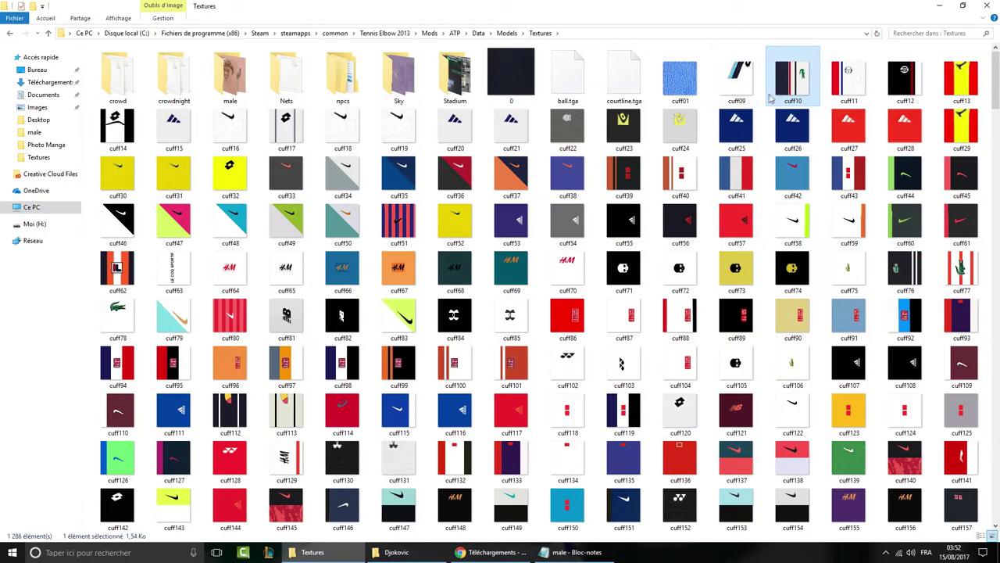
- Check in the male text file which texture numbers the [Cuff] Model line assigns to Cuff01, Cuff02 and Cuff03
left_click(575, 552)
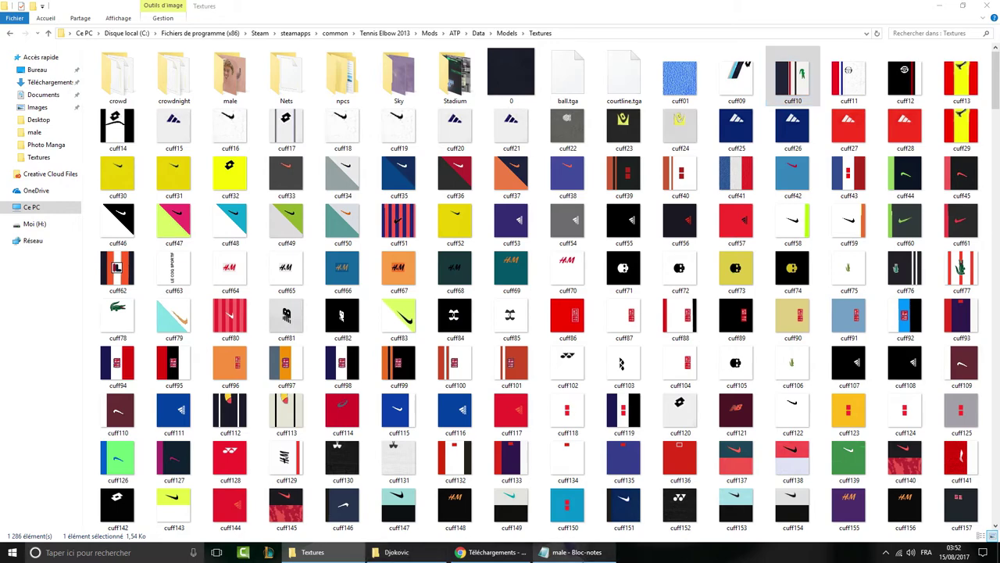
left_click_drag(281, 224, 591, 243)
left_click(592, 243)
left_click_drag(210, 497, 305, 506)
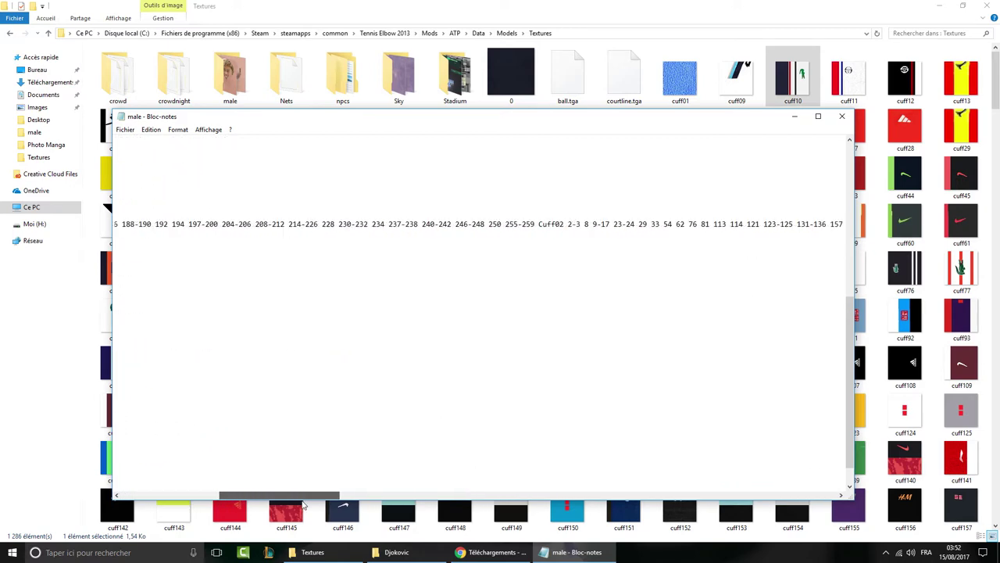
left_click_drag(538, 224, 593, 224)
left_click_drag(447, 375, 428, 384)
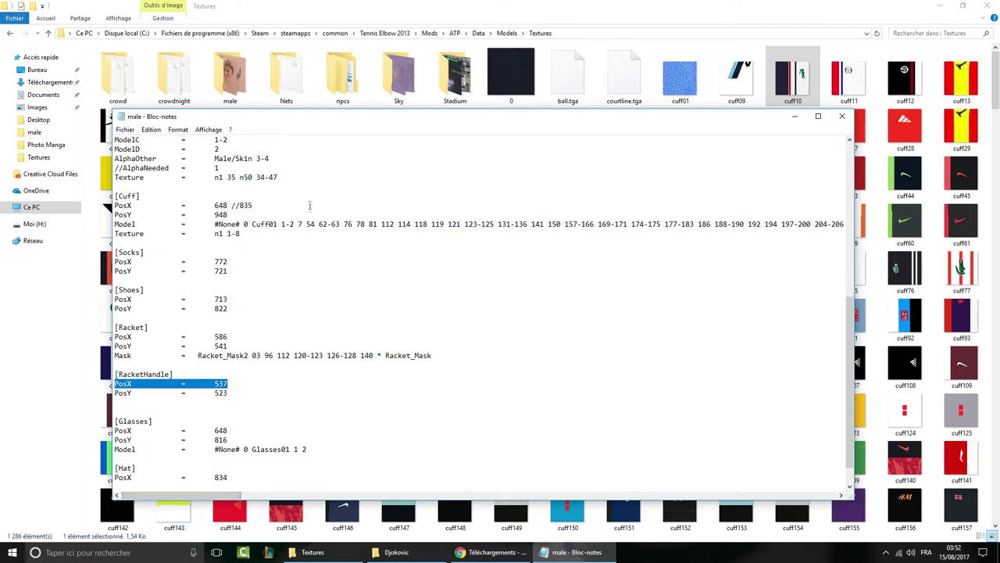
left_click(306, 232)
left_click_drag(207, 490, 462, 474)
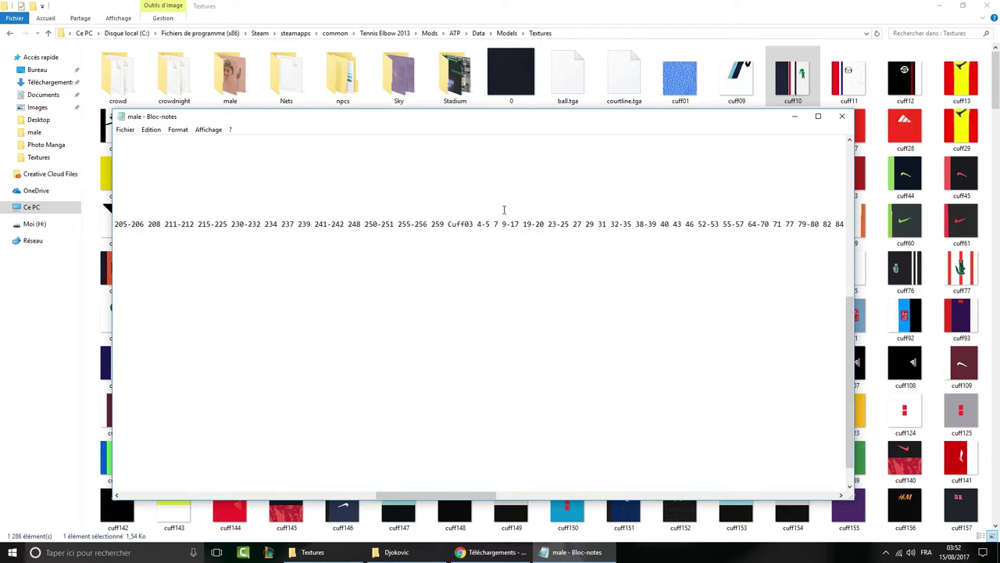
left_click(517, 233)
left_click(519, 224)
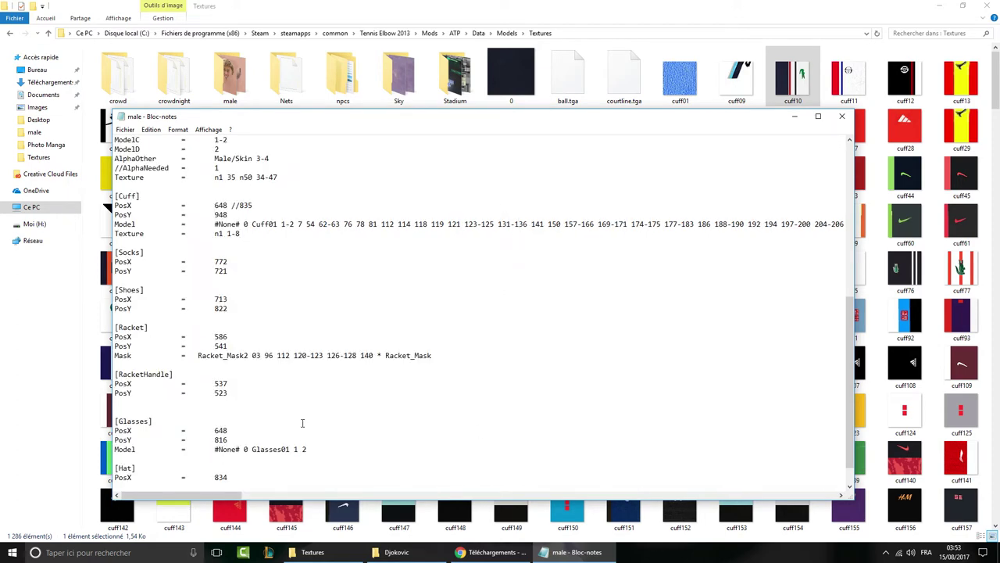
- Check in the [Cuff] Model line whether the Cuff02 and Cuff03 number ranges cover texture 10
left_click_drag(177, 495, 297, 486)
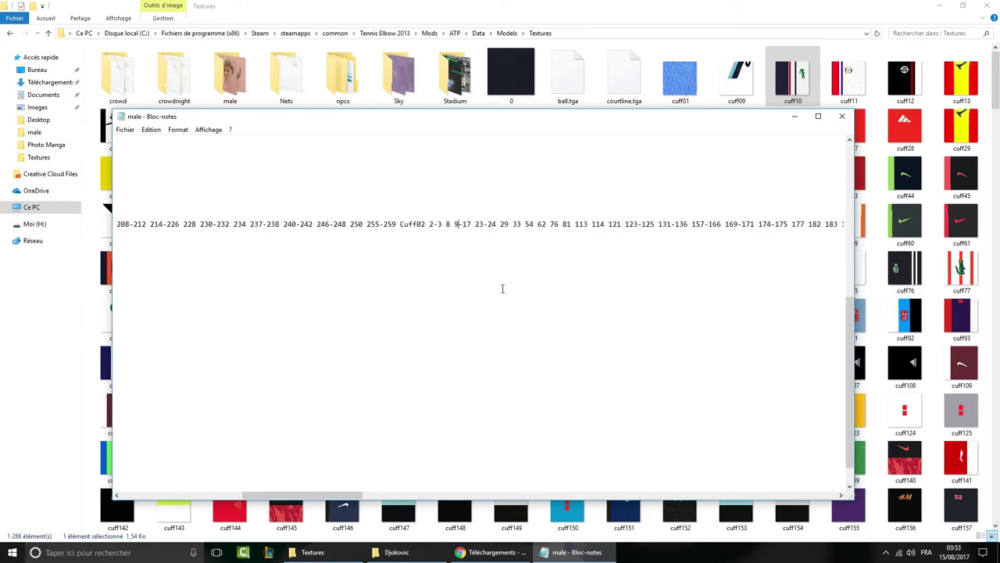
left_click(454, 224)
left_click_drag(474, 224, 455, 227)
left_click(458, 233)
left_click_drag(197, 496, 517, 470)
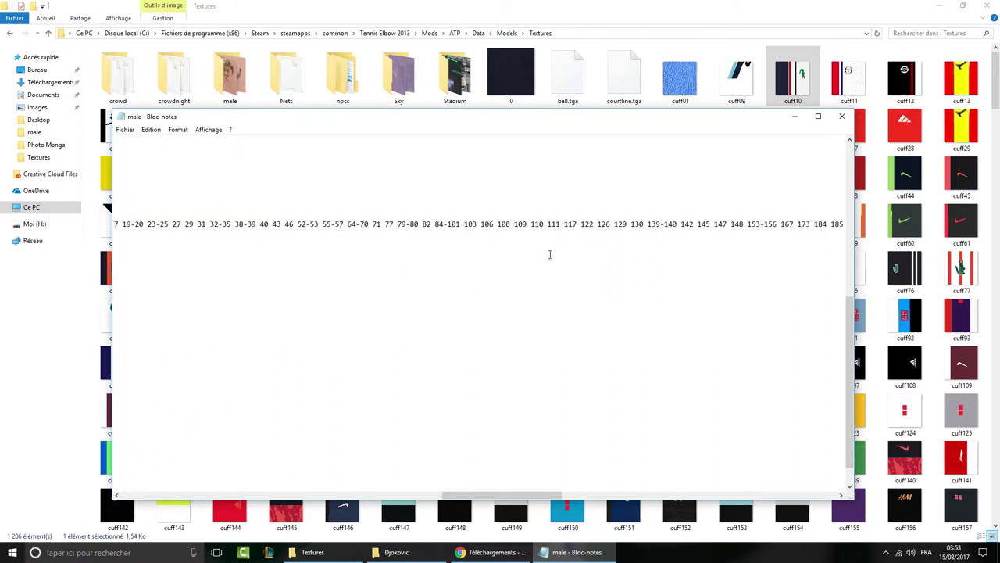
left_click_drag(485, 499, 455, 506)
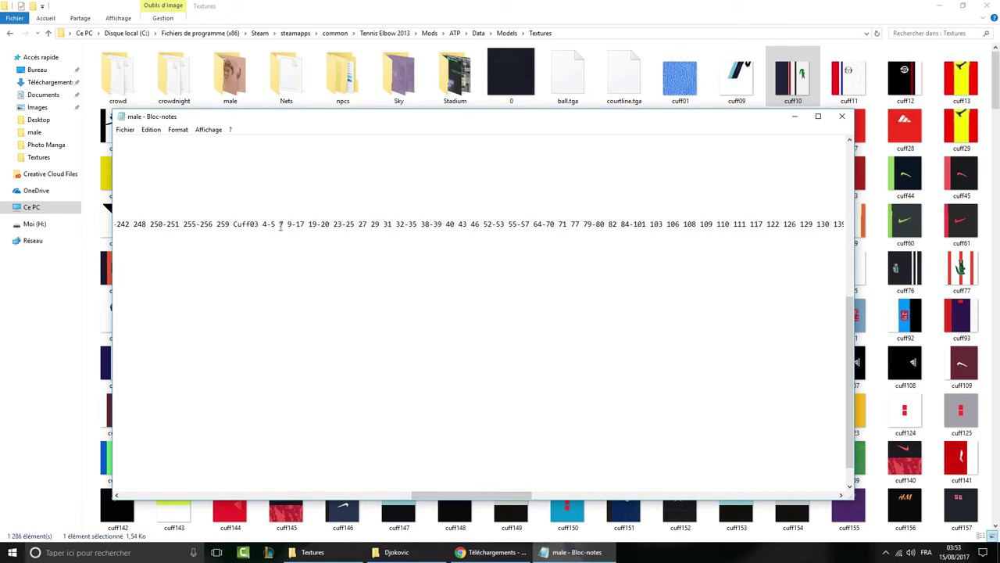
left_click_drag(288, 225, 294, 225)
left_click(298, 251)
left_click_drag(238, 495, 503, 482)
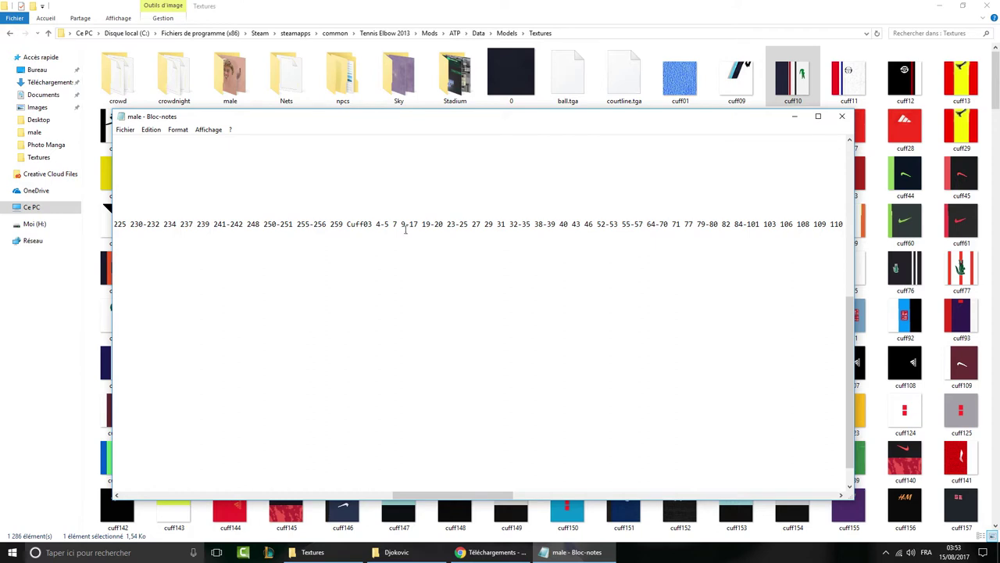
left_click(420, 226)
left_click(401, 227)
- Replace the 8-17 range after Cuff04 in the [Cuff] Model line with 8 9 11-17, leaving out texture 10
left_click_drag(423, 497, 542, 487)
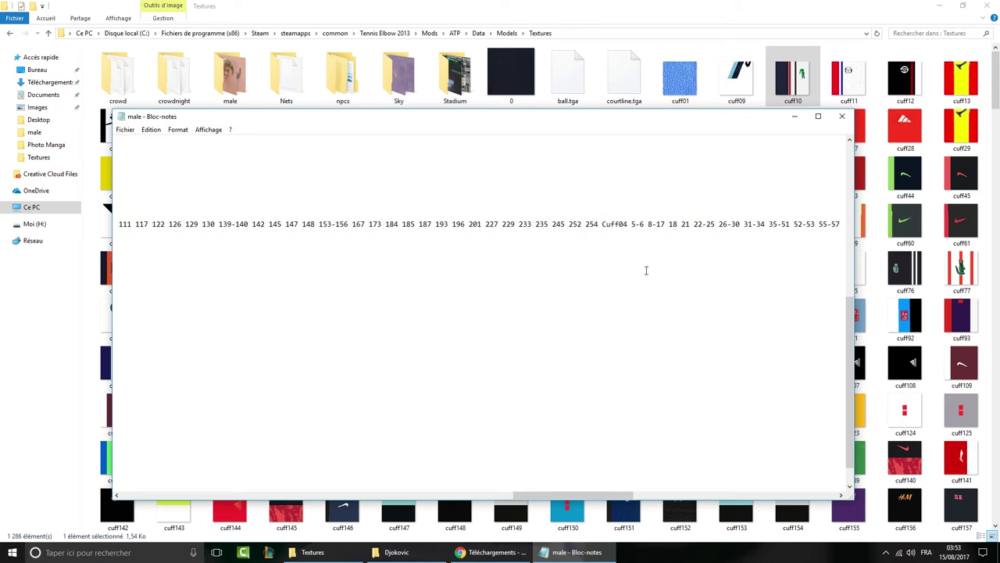
left_click(648, 225)
type("9")
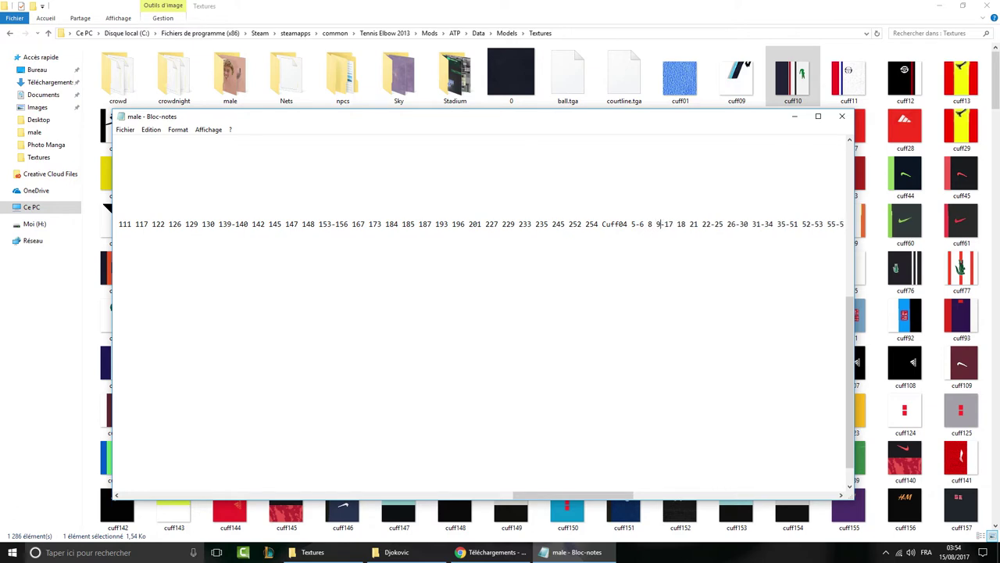
left_click(664, 223)
key("BackSpace")
key("BackSpace")
type("11")
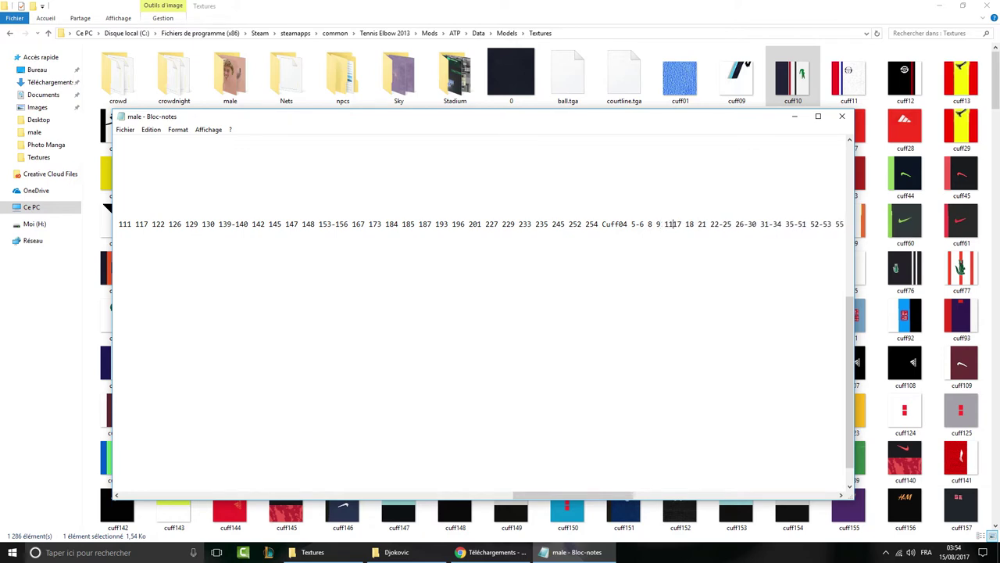
type("-")
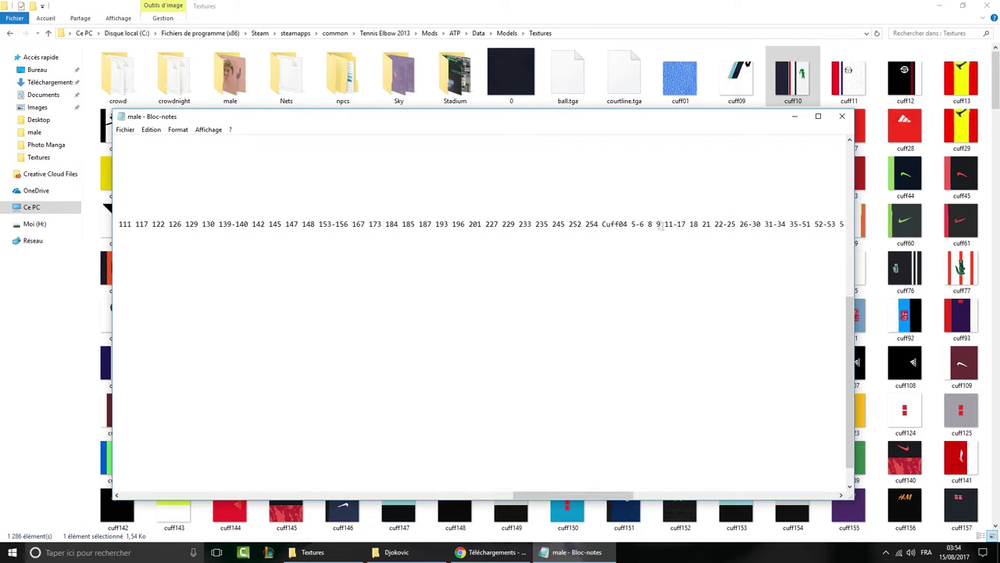
- Review the texture numbers assigned to Cuff01 through Cuff04 along the whole [Cuff] Model line
key("Home")
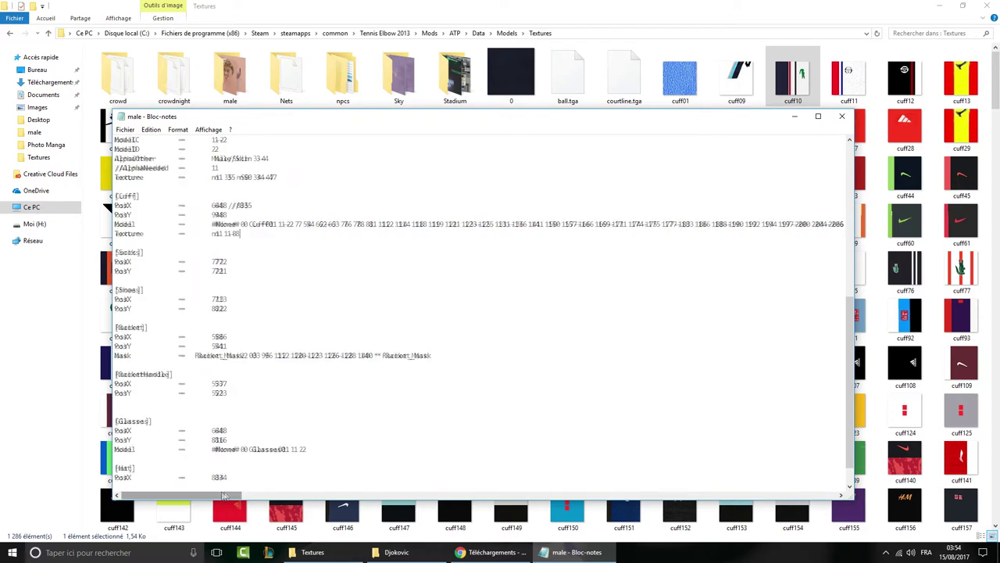
left_click_drag(225, 495, 631, 449)
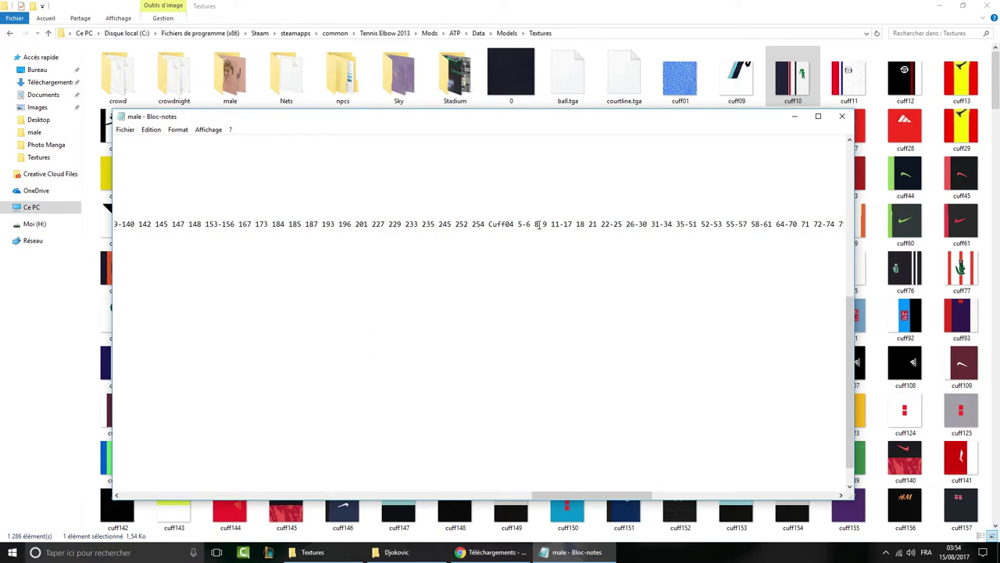
left_click_drag(547, 496, 125, 447)
left_click(257, 234)
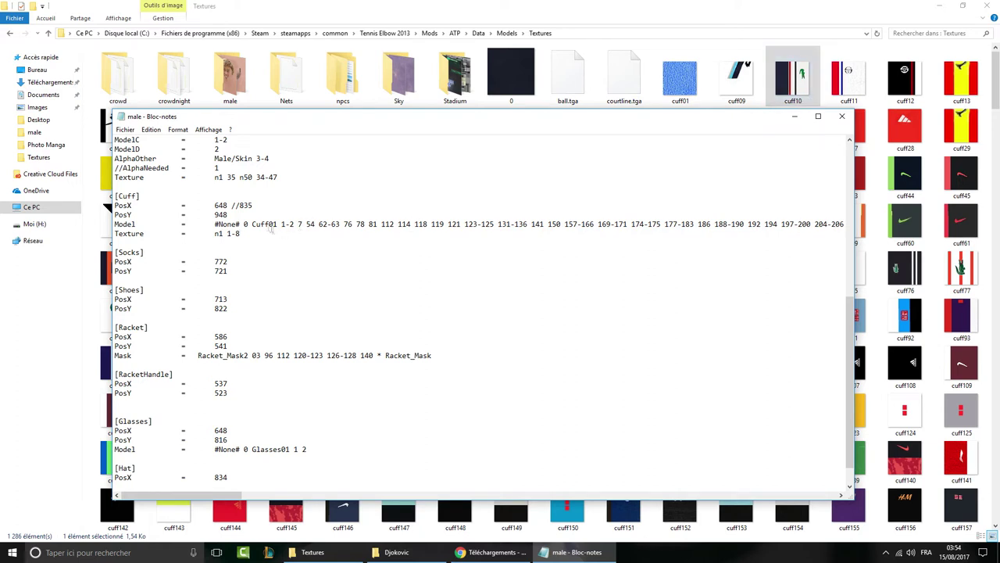
left_click_drag(214, 504, 234, 501)
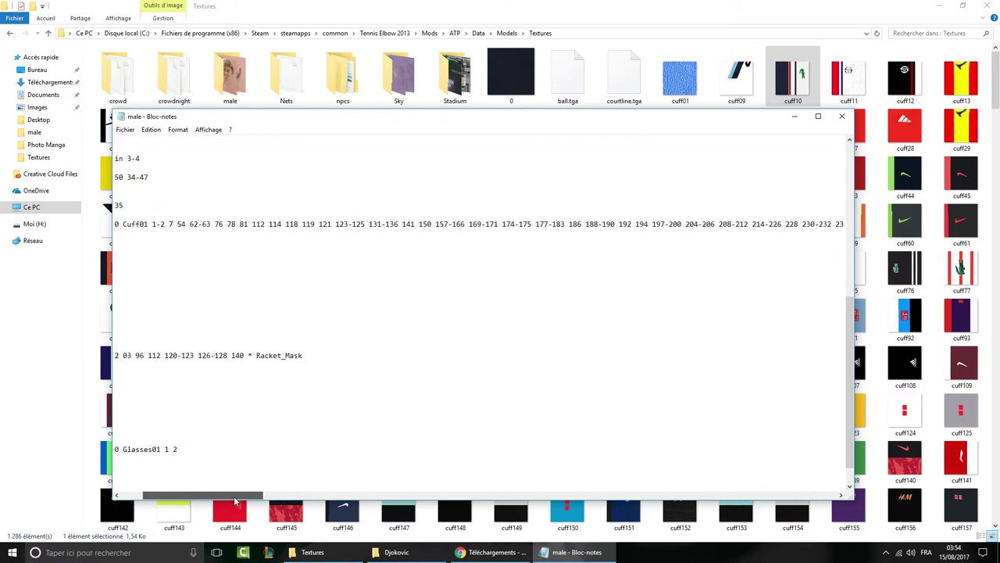
left_click_drag(234, 495, 383, 491)
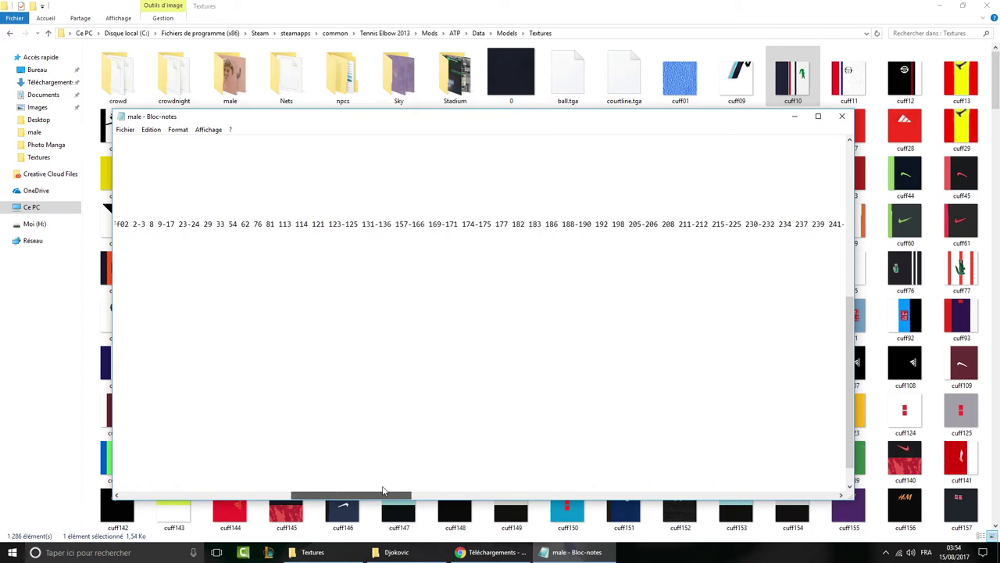
left_click_drag(383, 491, 139, 472)
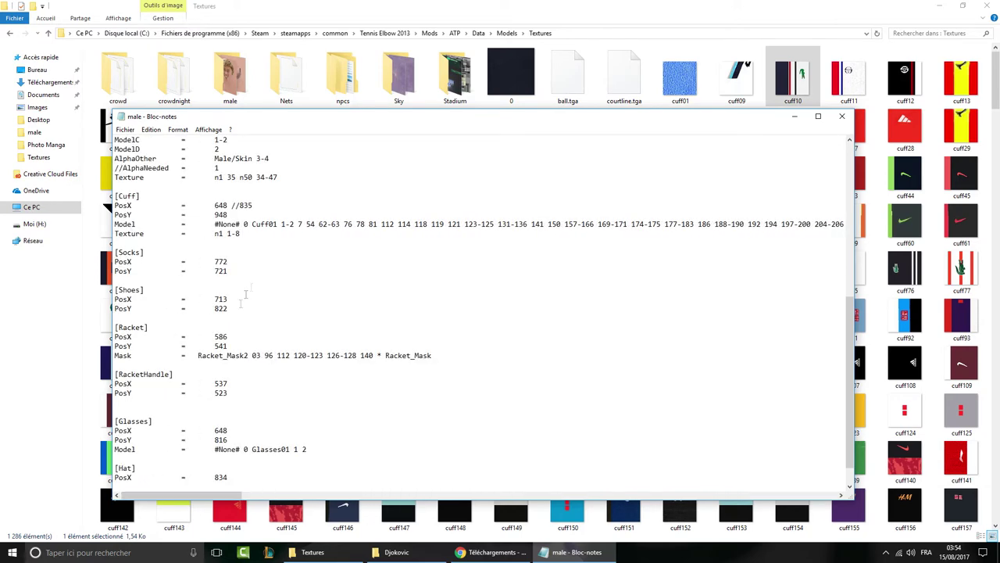
left_click_drag(227, 481, 640, 462)
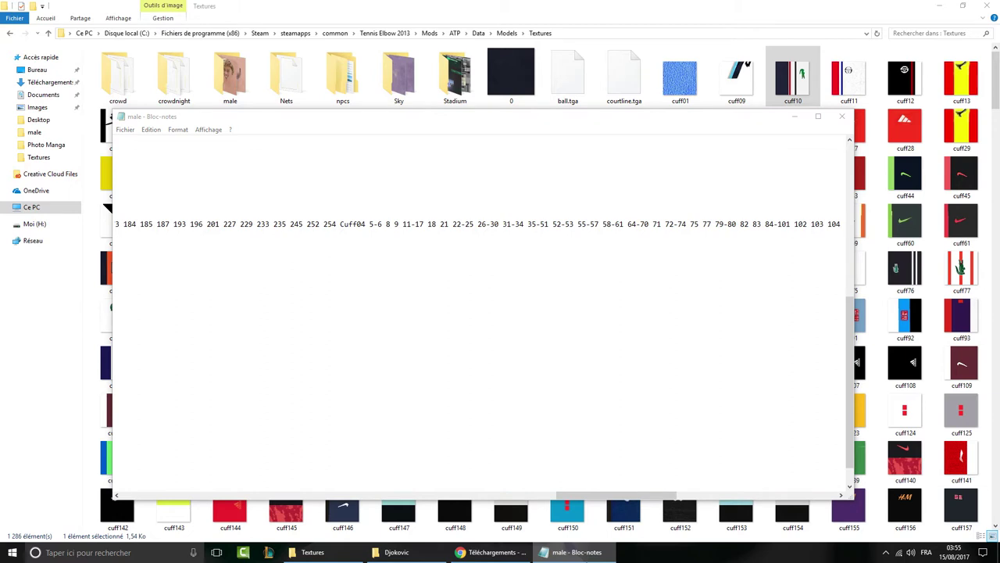
- Minimise the open windows to reach the desktop and launch the Tennis Elbow 2013 game
left_click(576, 553)
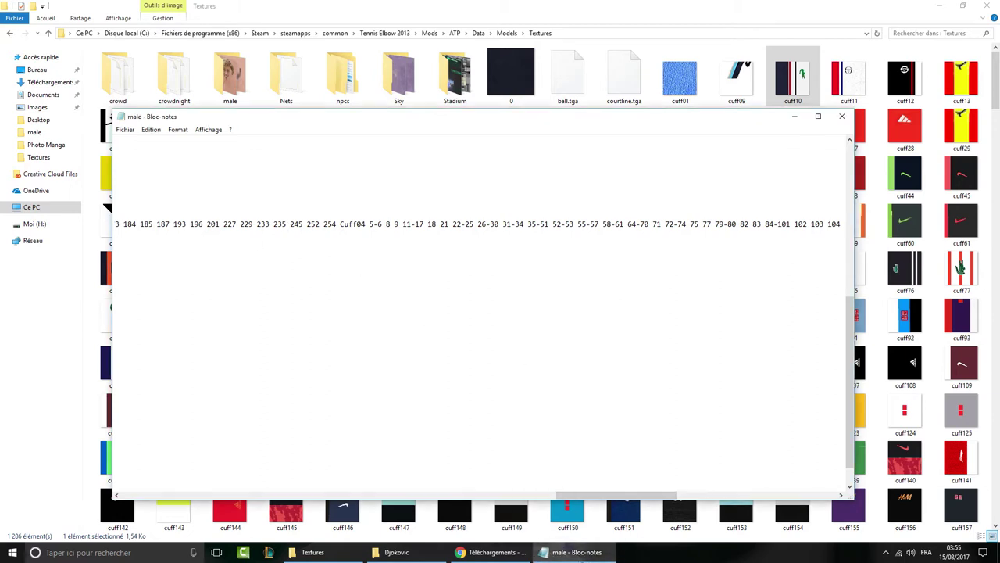
mouse_move(577, 552)
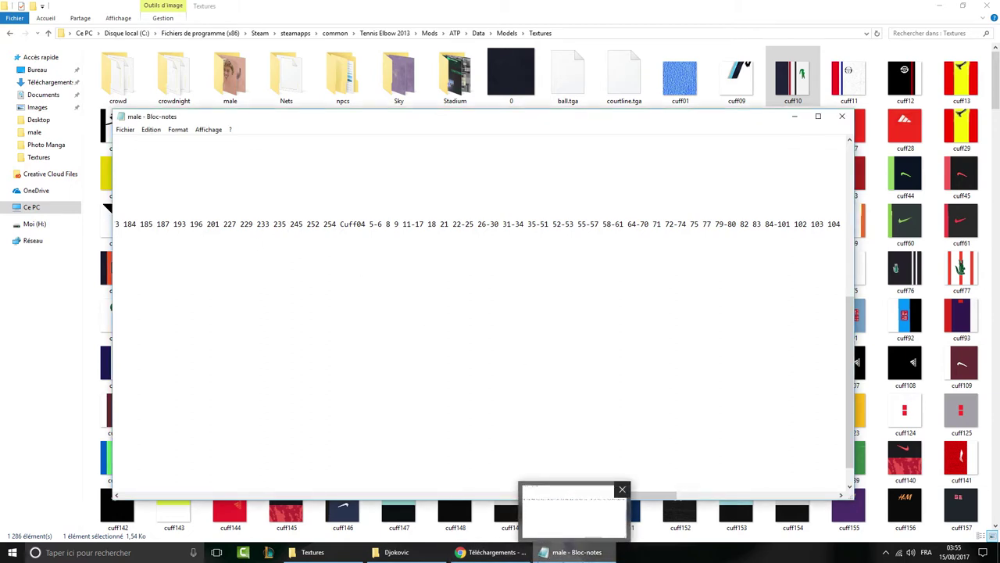
left_click(577, 553)
left_click(336, 552)
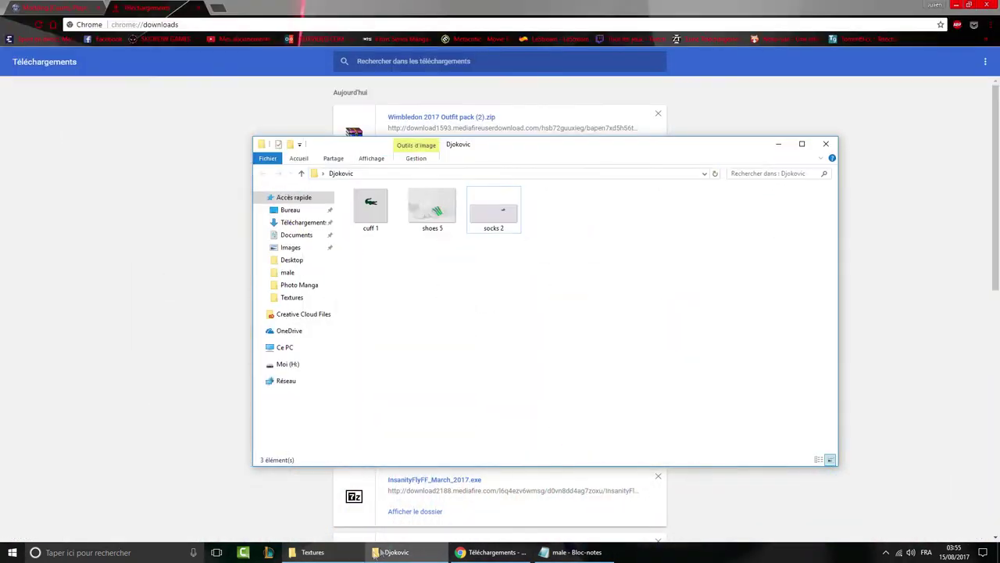
left_click(786, 142)
left_click(956, 5)
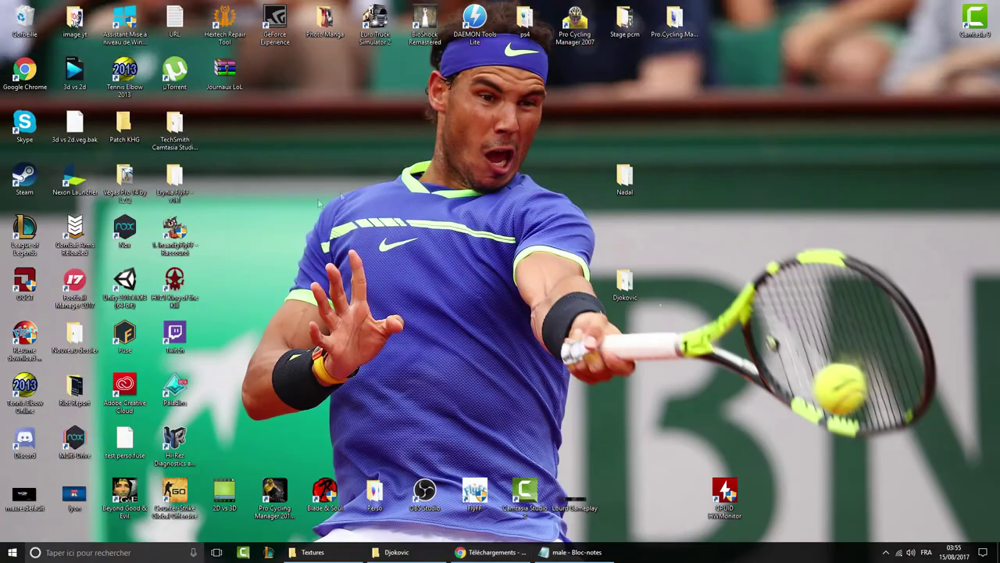
left_click_drag(561, 144, 649, 303)
left_click(538, 321)
double_click(175, 72)
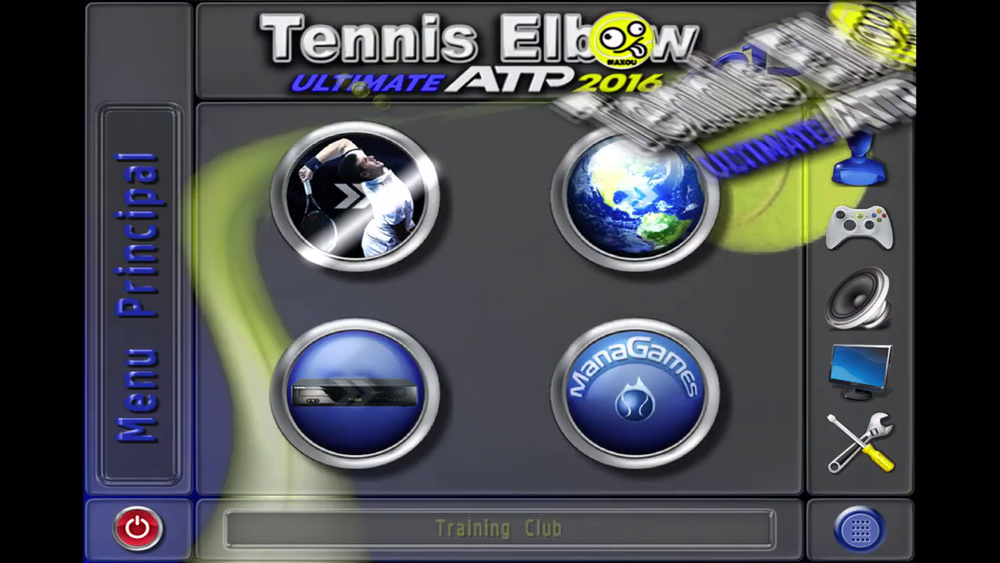
- Open Stan Wawrinka's character sheet from the main menu and go to his appearance configuration
key("Return")
left_click(393, 429)
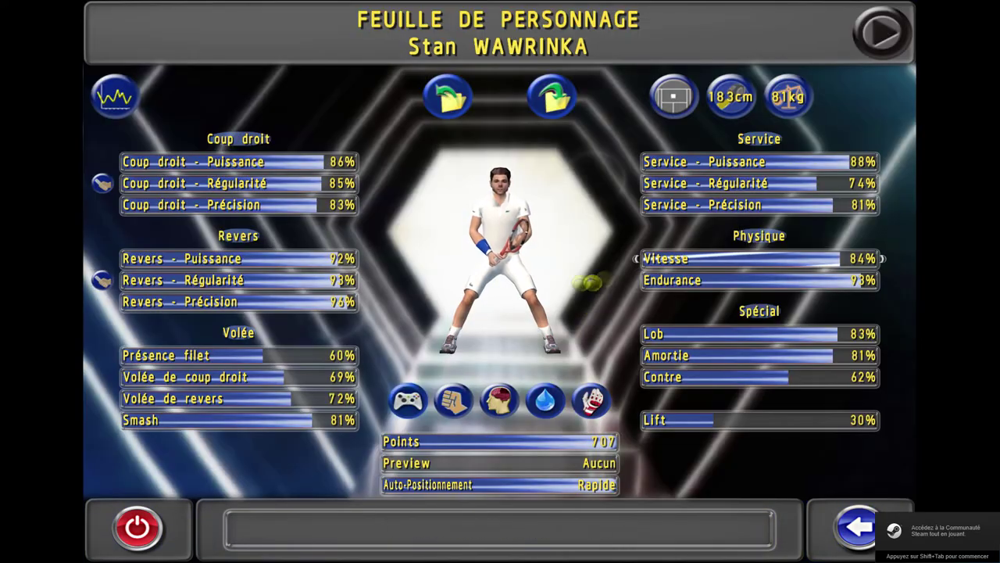
left_click(528, 294)
key("Up")
key("Up")
key("Up")
key("Up")
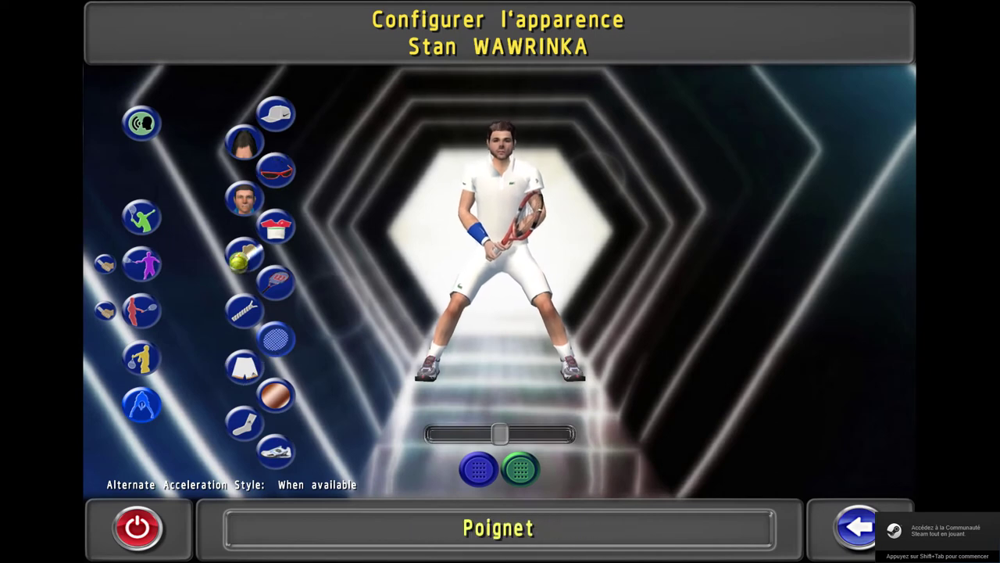
- Set the player's wrist (Poignet) model to number 10 of 259
key("Return")
key("Left")
key("Left")
key("Left")
key("Left")
key("Left")
key("Left")
key("Left")
key("Left")
key("Left")
key("Left")
key("Left")
key("Left")
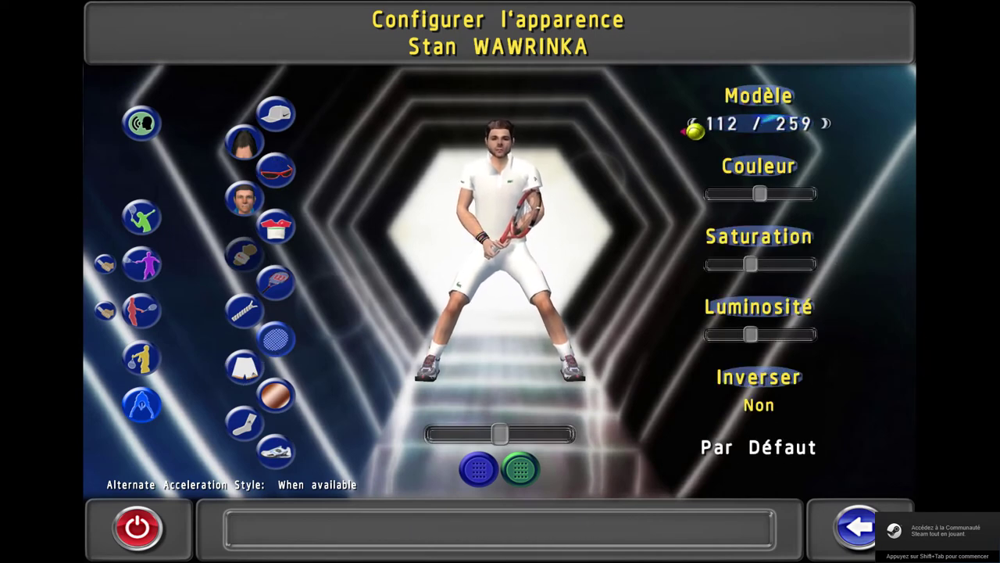
key("Left")
key("Left")
key("Left")
key("Left")
key("Left")
key("Left")
key("Left")
key("Left")
key("Left")
key("Left")
key("Left")
key("Left")
key("Left")
key("Left")
key("Left")
key("Left")
key("Left")
key("Left")
key("Left")
key("Left")
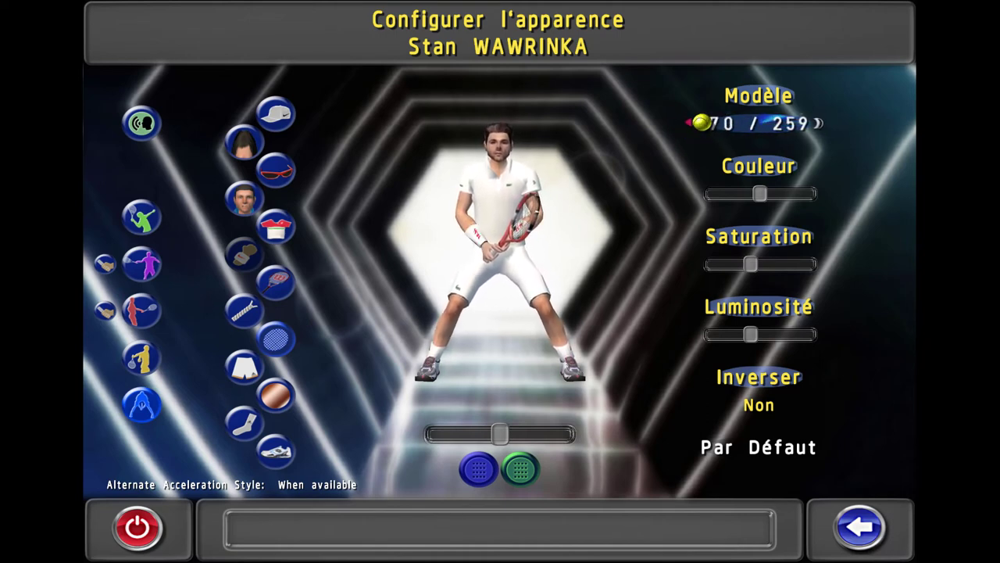
key("Left")
key("Left")
key("Left")
key("Left")
key("Left")
key("Left")
key("Left")
key("Left")
key("Left")
key("Left")
key("Left")
key("Left")
key("Left")
key("Left")
key("Left")
key("Left")
key("Left")
key("Left")
key("Left")
key("Left")
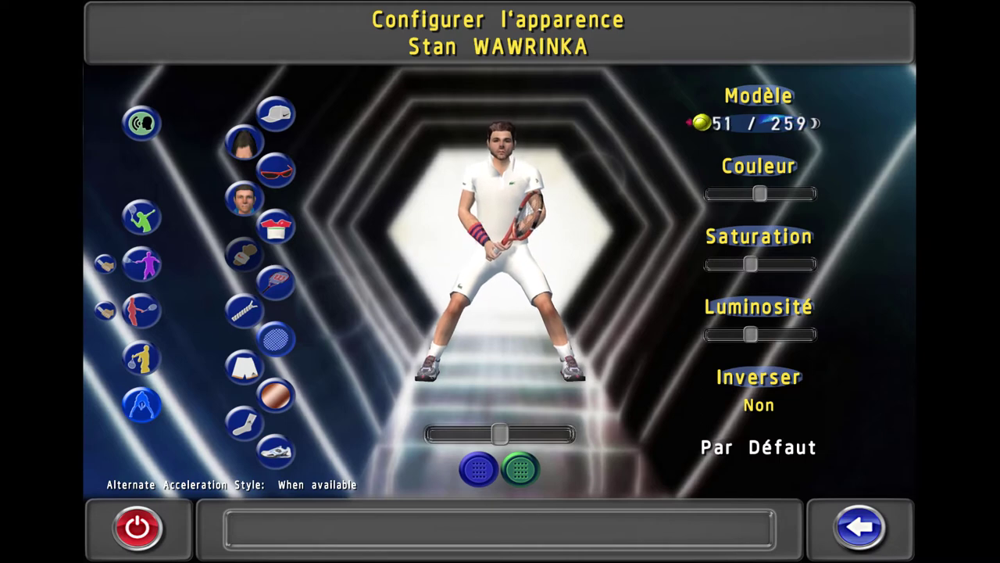
key("Left")
key("Left")
key("Left")
key("Left")
key("Left")
key("Left")
key("Left")
key("Left")
key("Left")
key("Left")
key("Left")
key("Left")
key("Left")
key("Left")
key("Left")
key("Left")
key("Left")
key("Left")
key("Left")
key("Left")
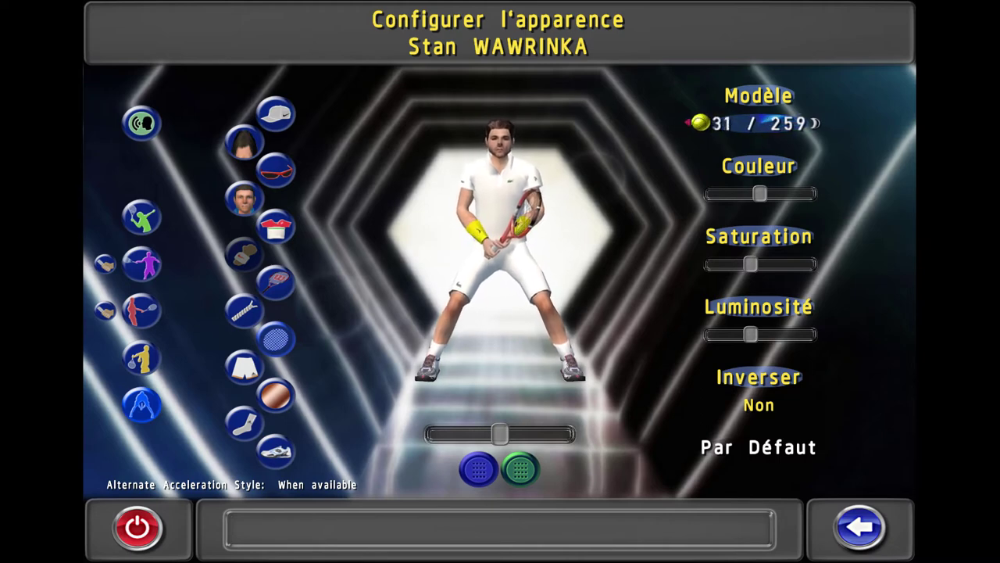
key("Left")
key("Left")
key("Left")
key("Left")
key("Left")
key("Left")
key("Left")
key("Left")
key("Left")
key("Left")
key("Left")
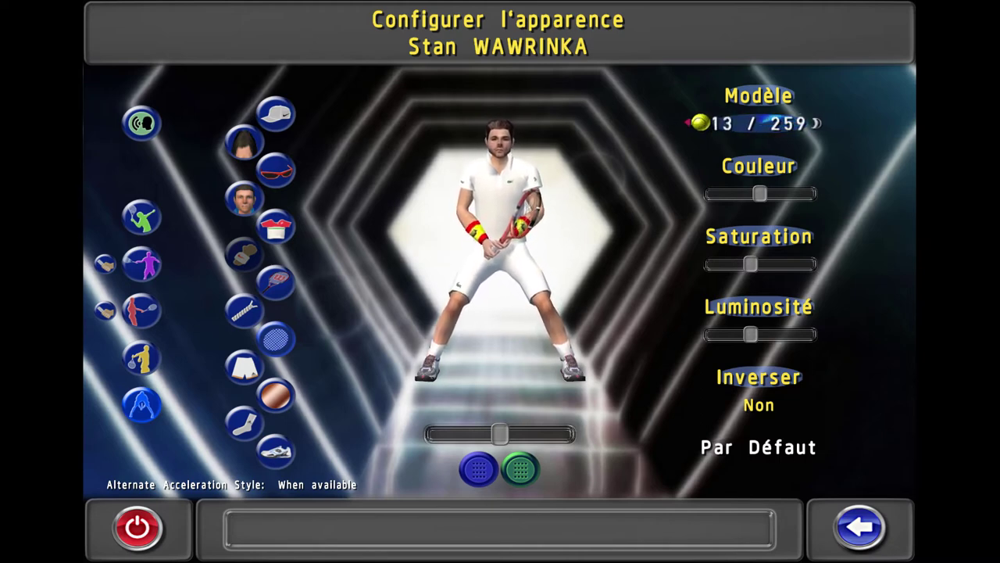
key("Escape")
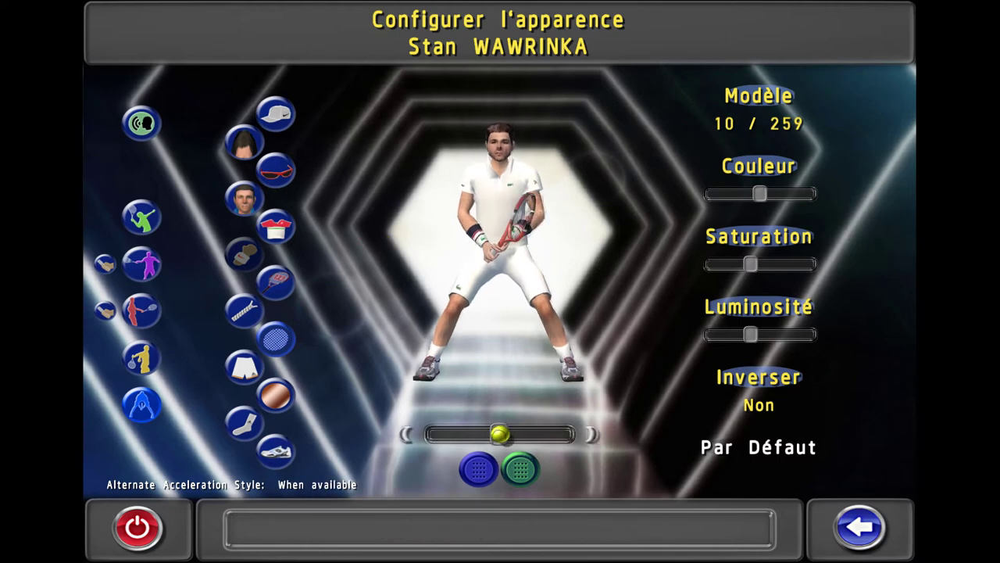
- Rotate the player to inspect the wristbands from different angles, and quit the game
left_click_drag(500, 433, 520, 435)
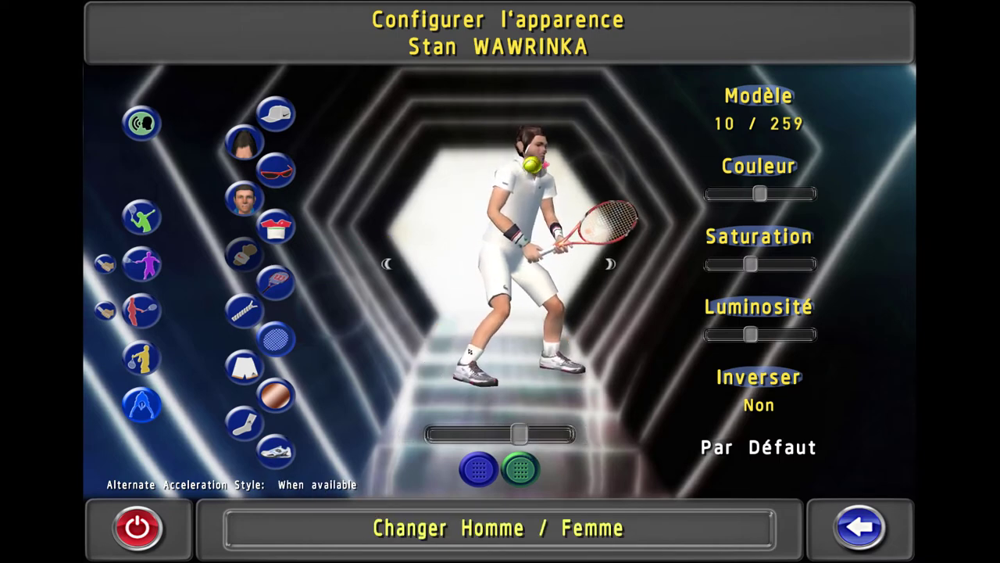
left_click_drag(520, 435, 505, 434)
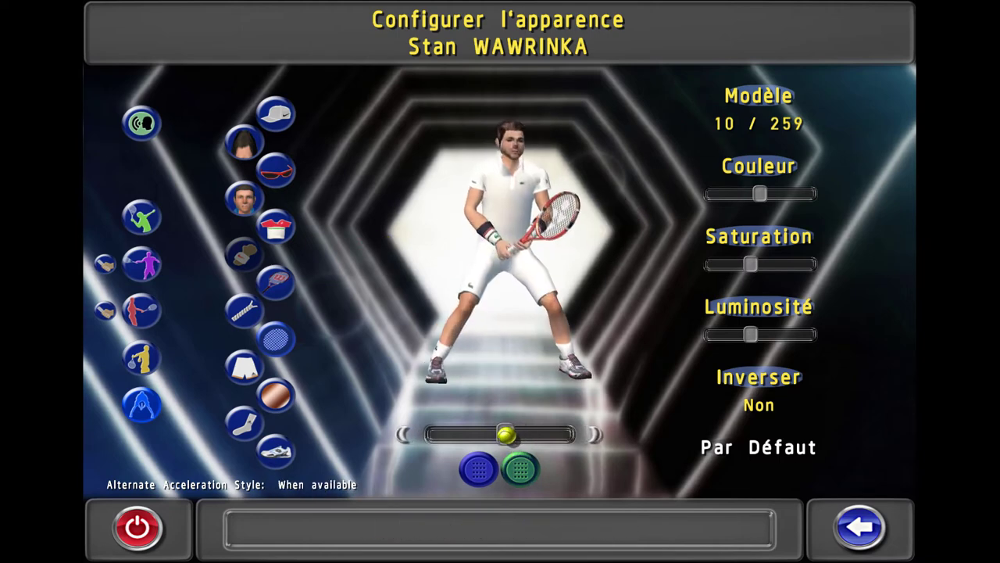
key("Return")
key("Left")
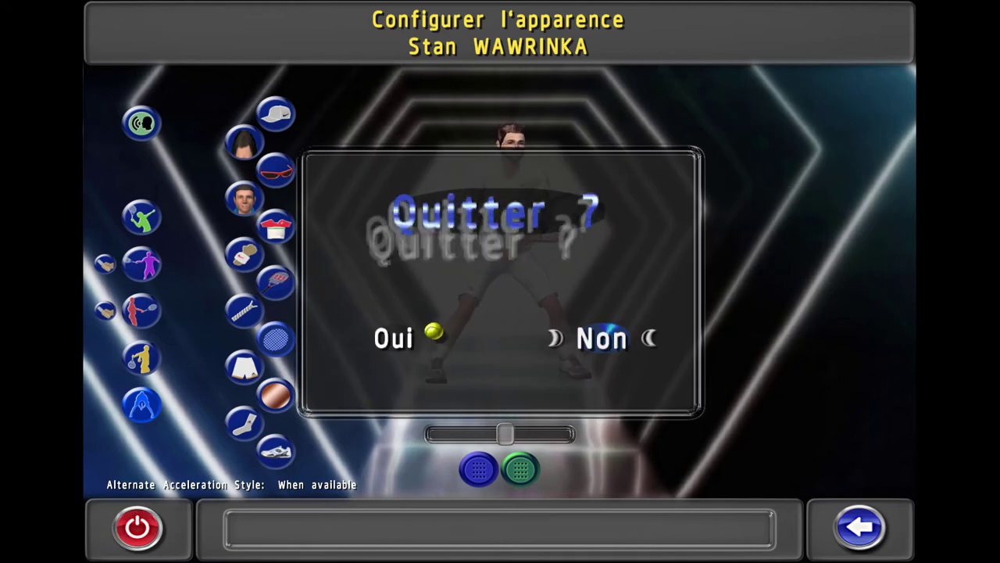
key("Return")
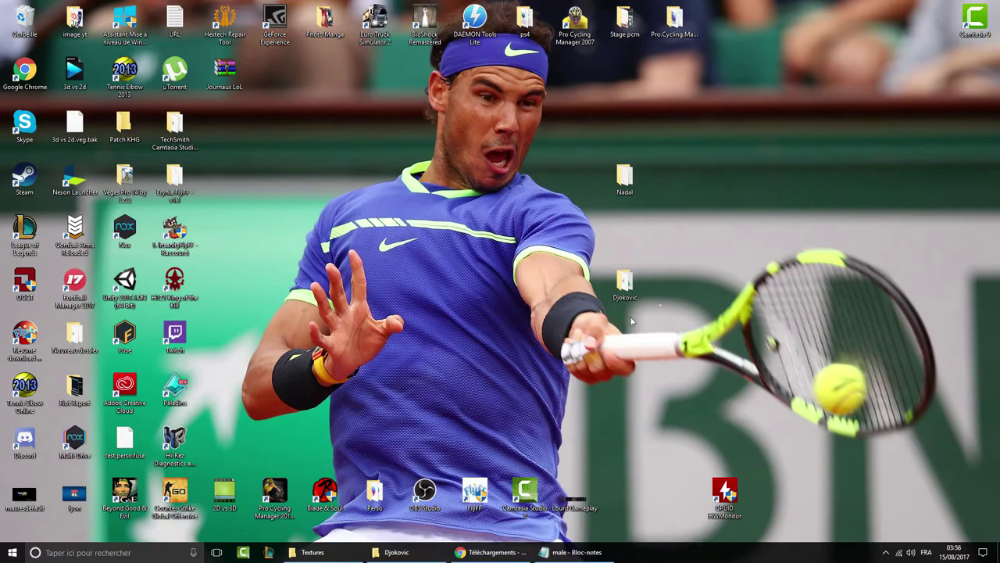
- Save the edited male text file, and close it after rechecking the Cuff04 numbers
left_click(576, 551)
left_click(125, 129)
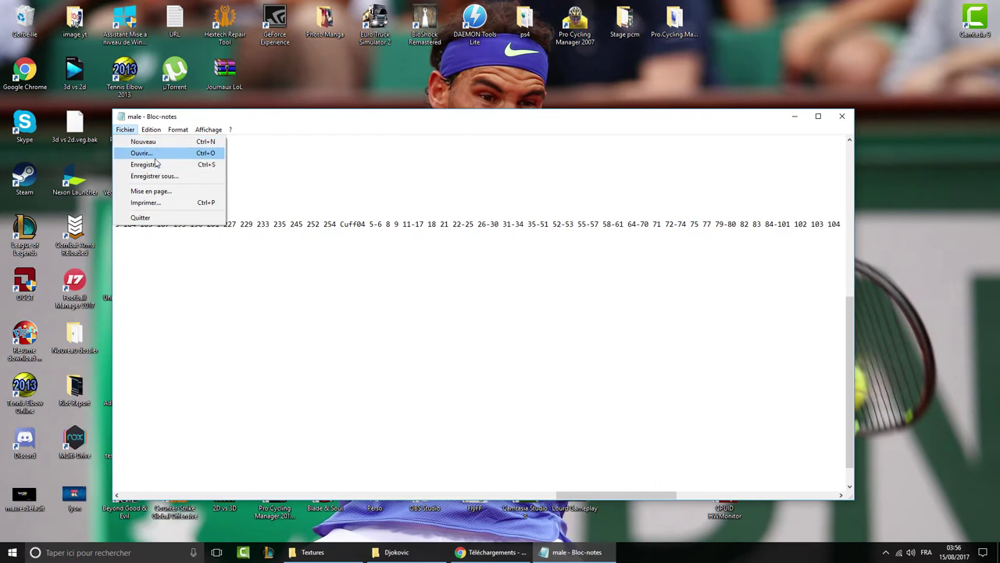
left_click(153, 151)
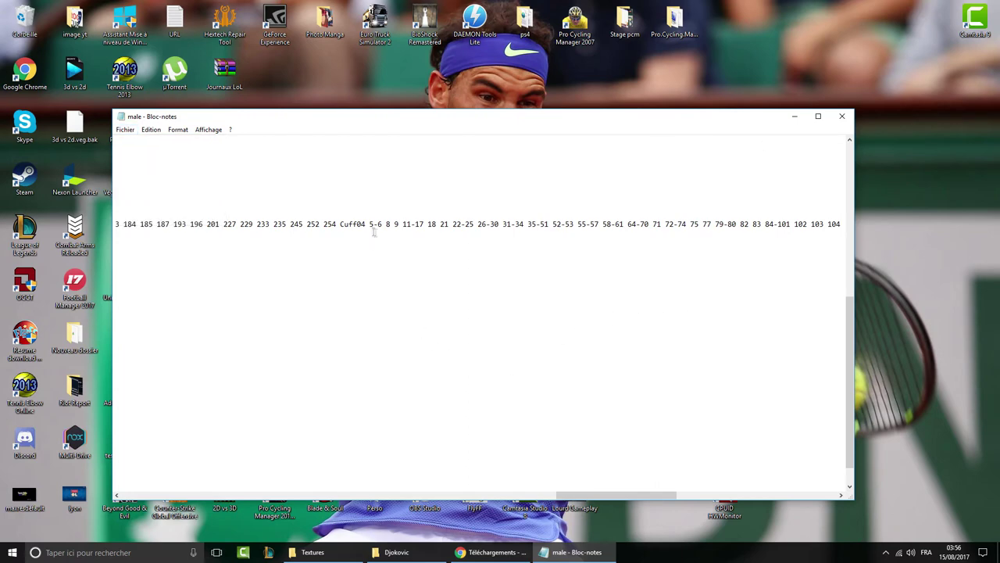
left_click_drag(369, 226, 417, 225)
left_click(412, 231)
left_click_drag(199, 494, 467, 529)
left_click(842, 115)
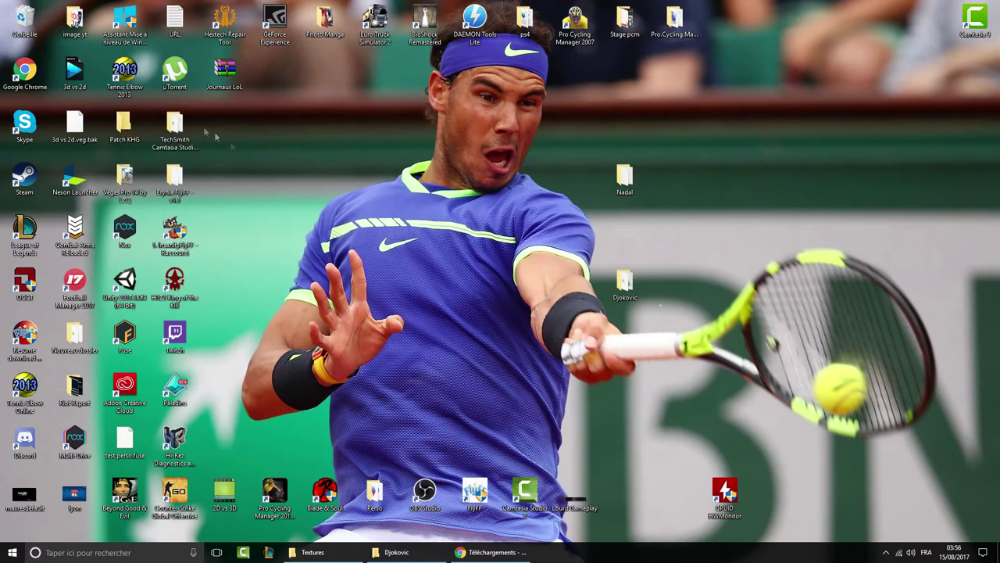
- Launch Tennis Elbow 2013 and open Stan Wawrinka's appearance configuration from his character sheet
double_click(144, 85)
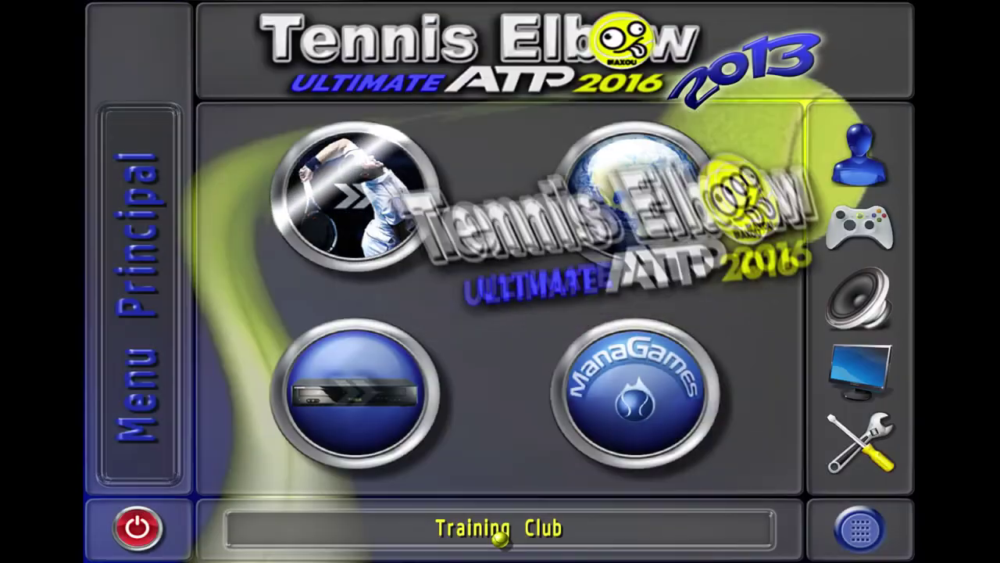
key("Return")
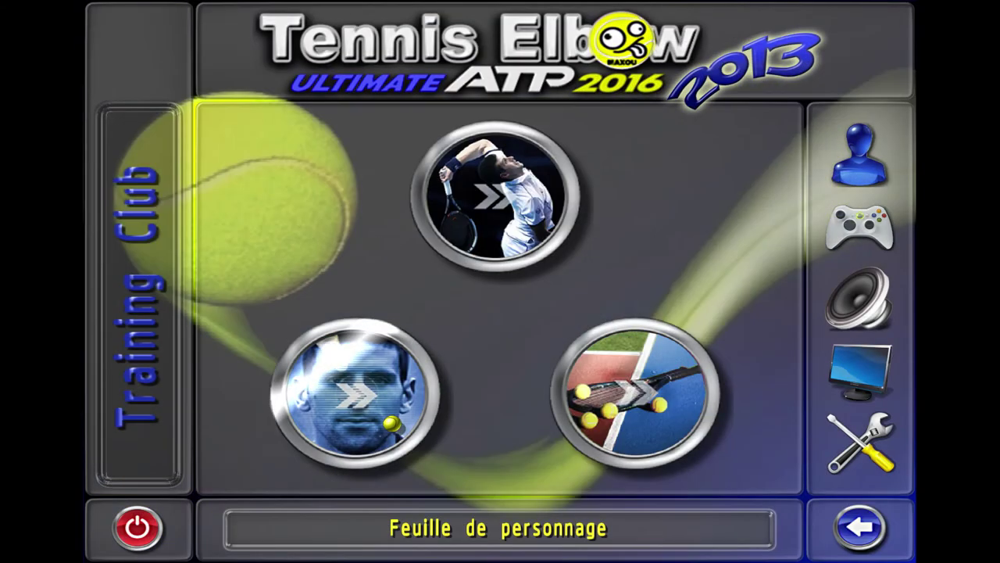
left_click(392, 423)
left_click(573, 292)
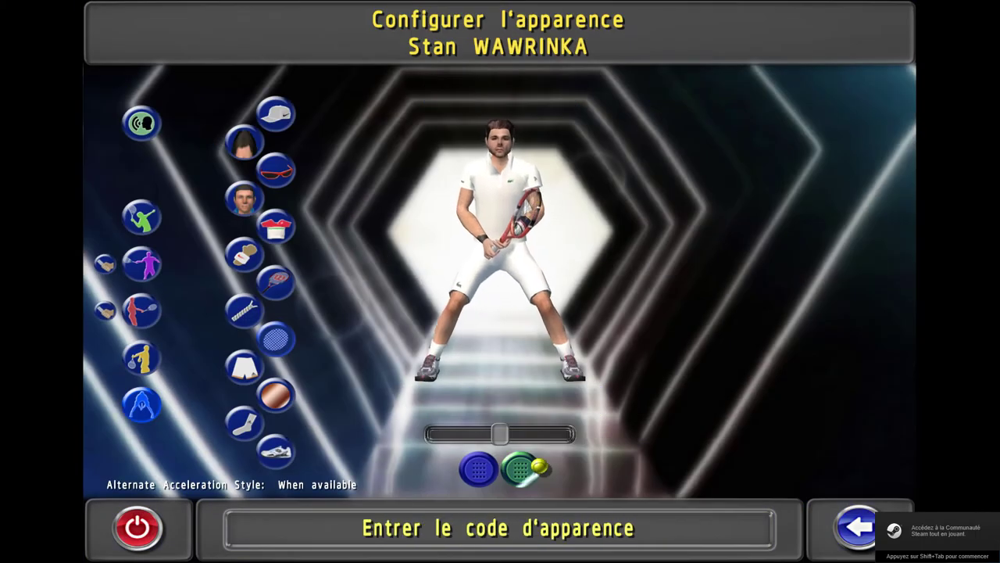
- Rotate the player to inspect his wristbands from the side, and quit the game
left_click_drag(500, 433, 476, 434)
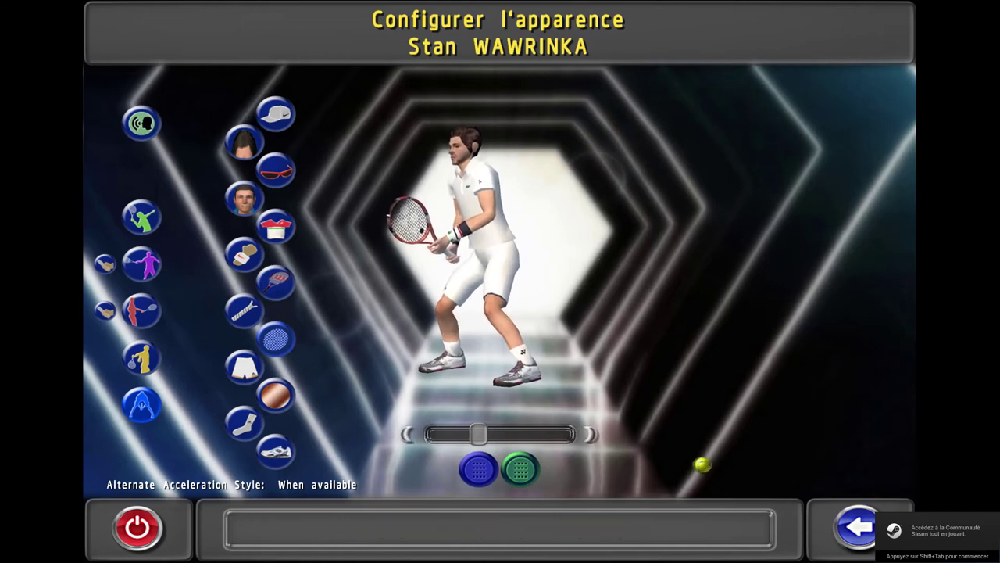
left_click(132, 535)
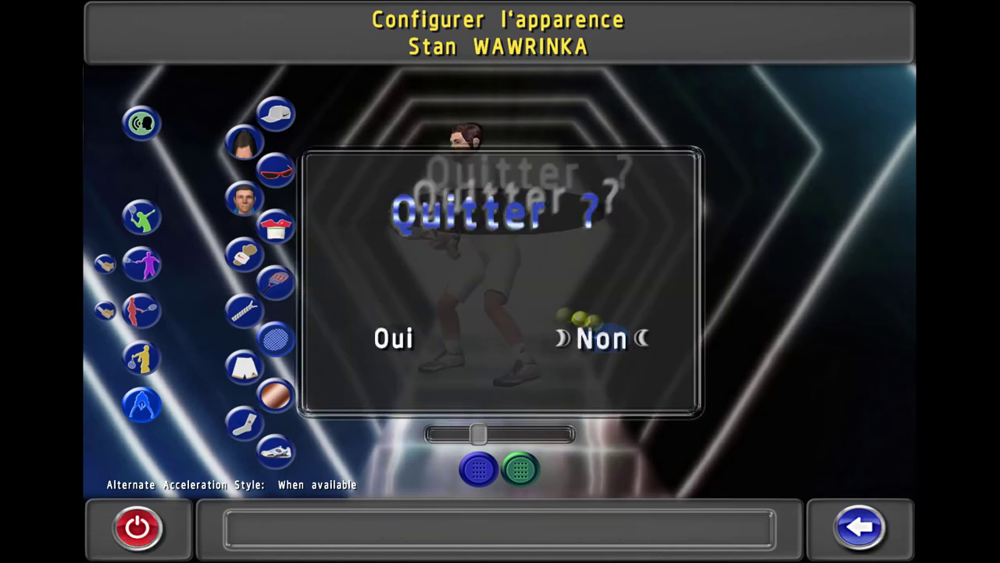
left_click(405, 343)
- Reopen the male text file from the Textures folder and find the Cuff02 numbers in the [Cuff] Model line
left_click(313, 551)
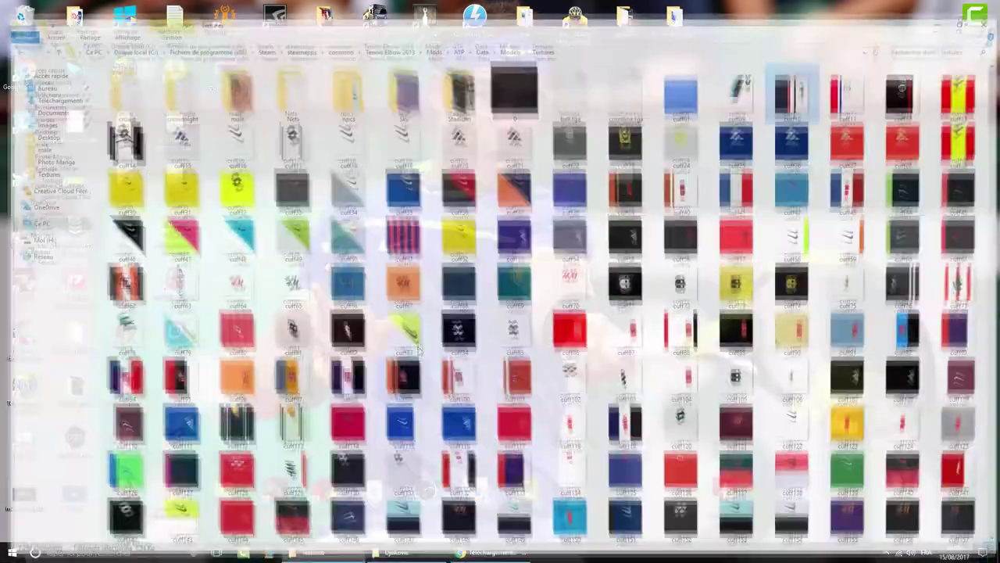
scroll(552, 455, "down", 15)
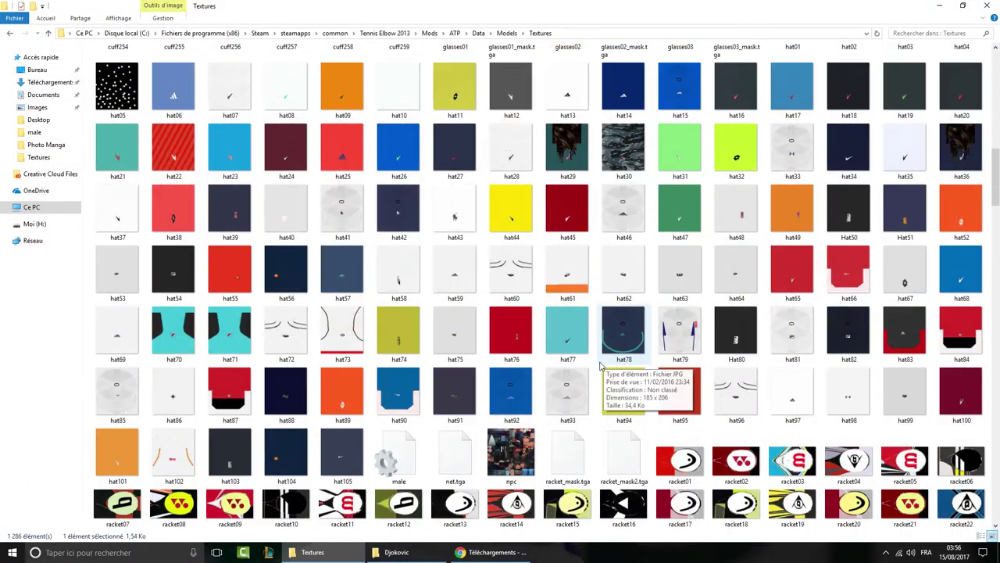
double_click(399, 458)
scroll(462, 253, "down", 5)
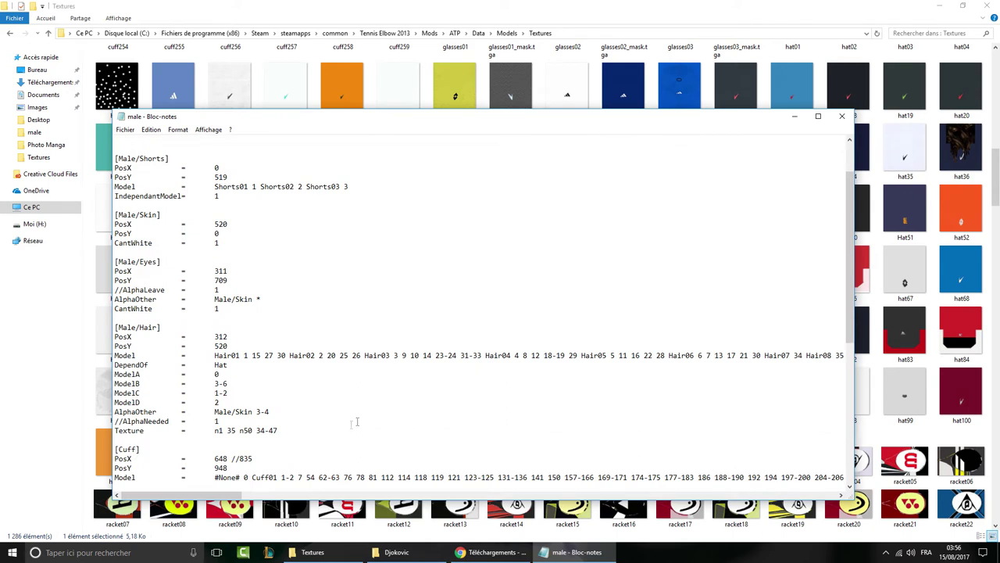
scroll(382, 388, "down", 3)
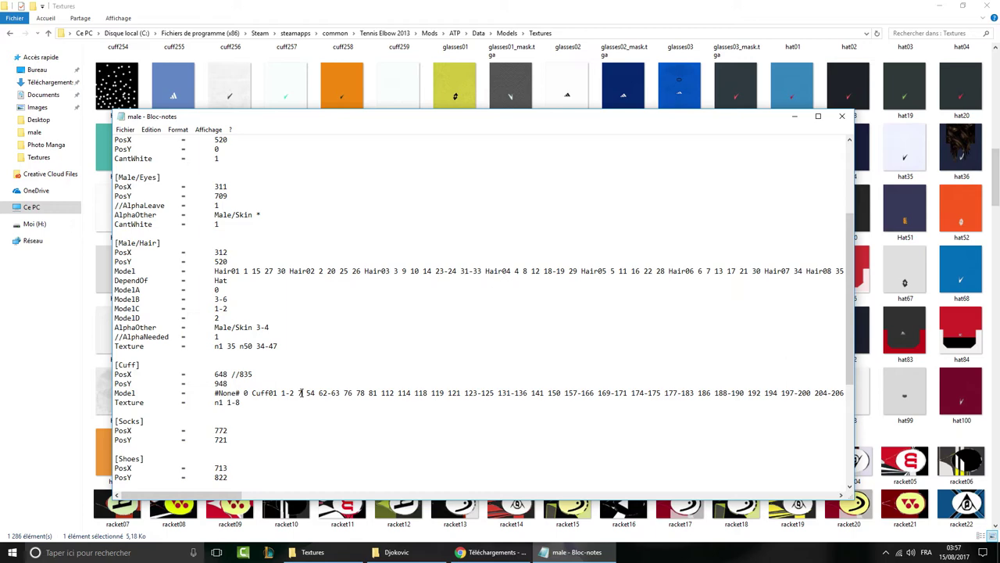
left_click_drag(233, 498, 343, 497)
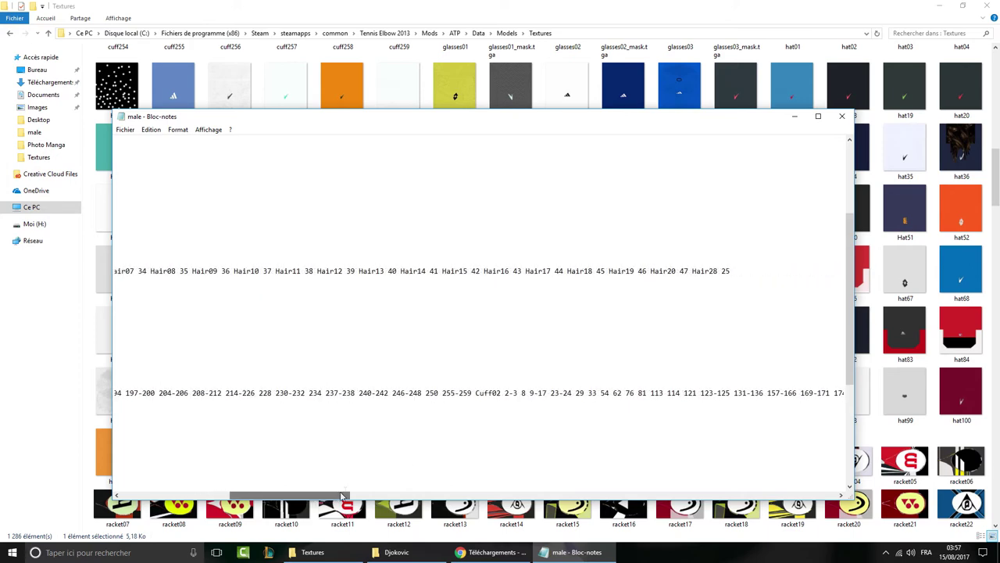
- Replace the Cuff02 range 9-17 with 9 11-17 in the [Cuff] Model line to exclude number 10
left_click(538, 394)
left_click_drag(538, 393, 555, 397)
left_click(563, 409)
left_click_drag(229, 500, 357, 494)
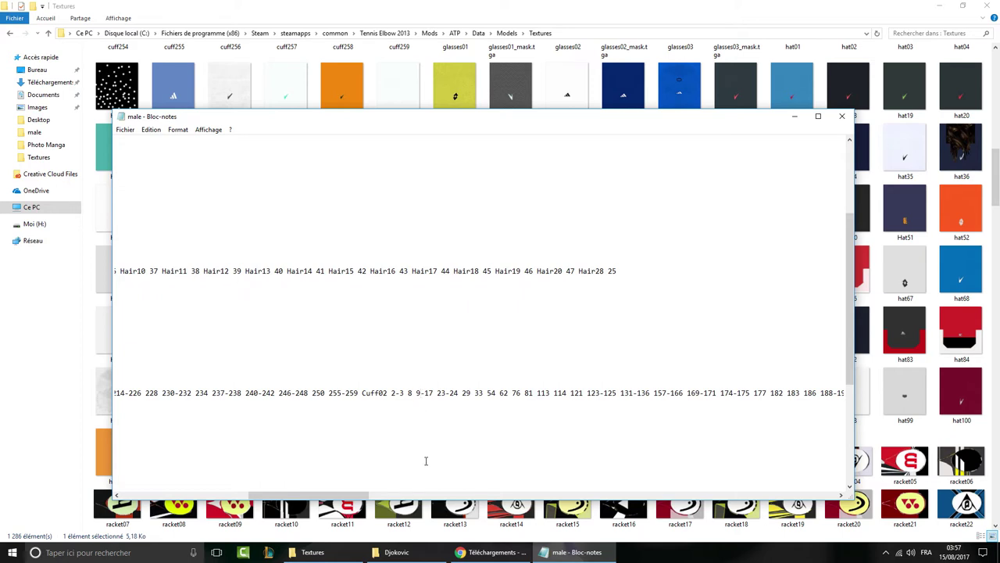
key("BackSpace")
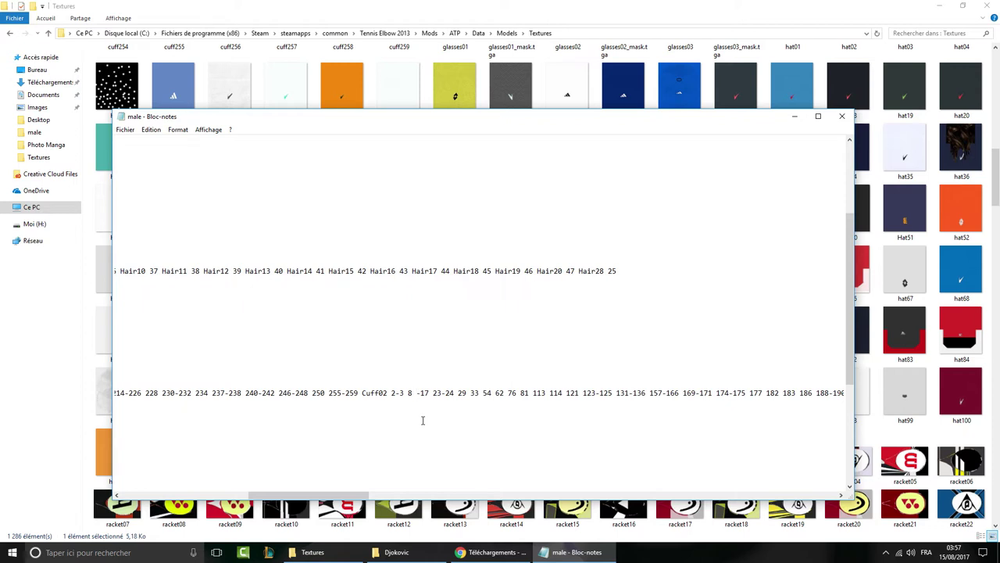
type("11")
type("9")
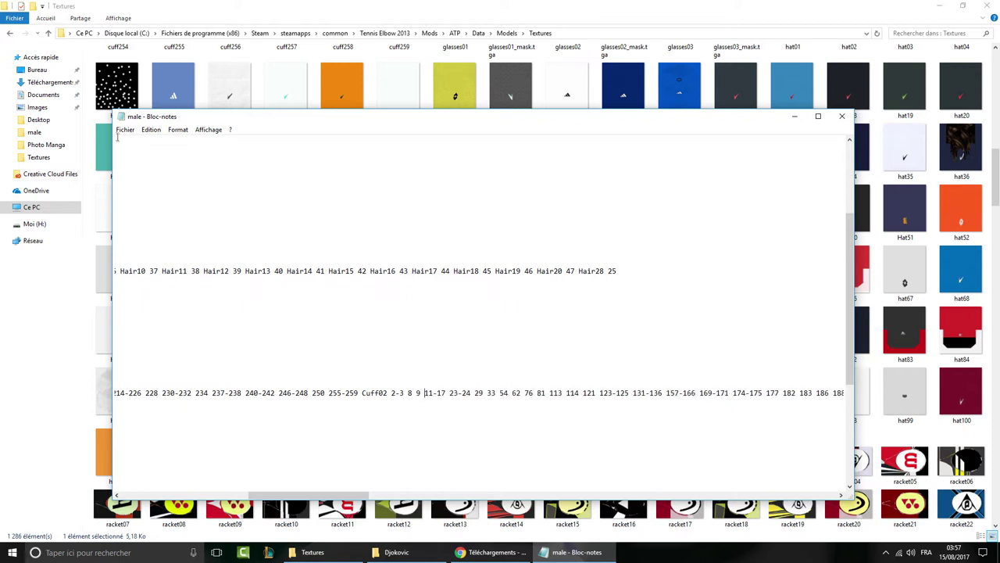
- Save and close the male text file, and return to the desktop
left_click(125, 129)
left_click(145, 164)
left_click(841, 116)
left_click(313, 552)
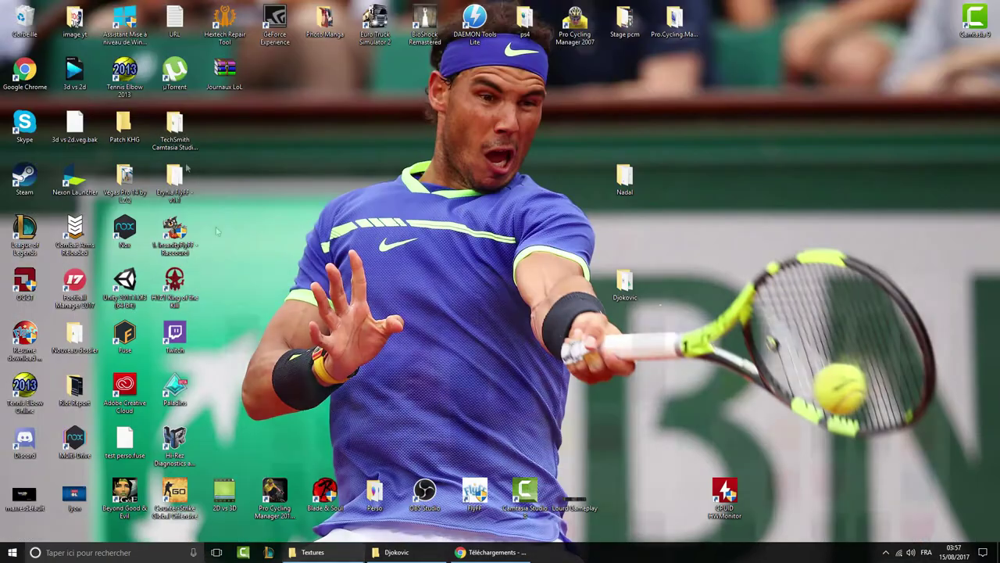
- Relaunch Tennis Elbow 2013 and go through Stan Wawrinka's character sheet to his appearance configuration
double_click(125, 74)
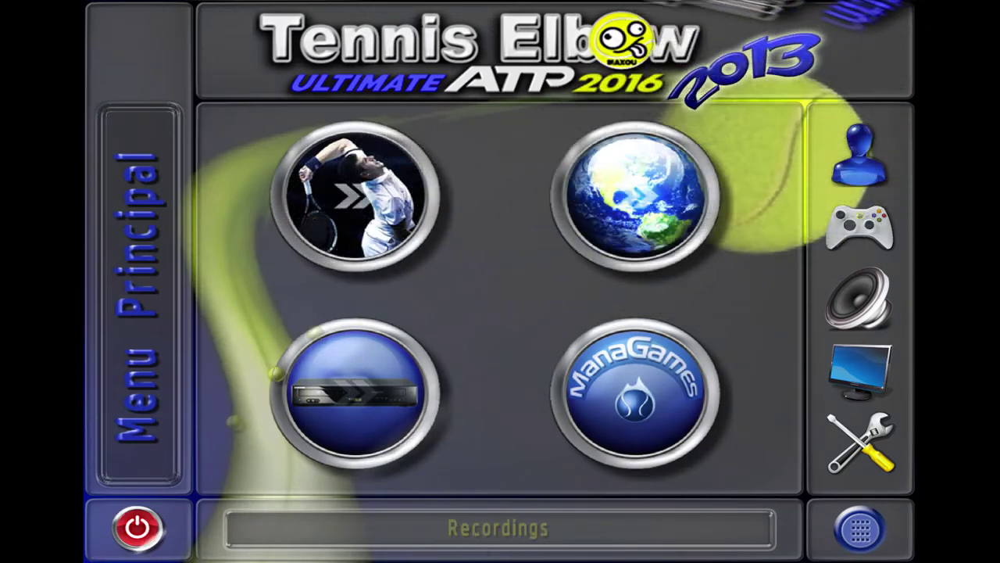
key("Return")
left_click(405, 401)
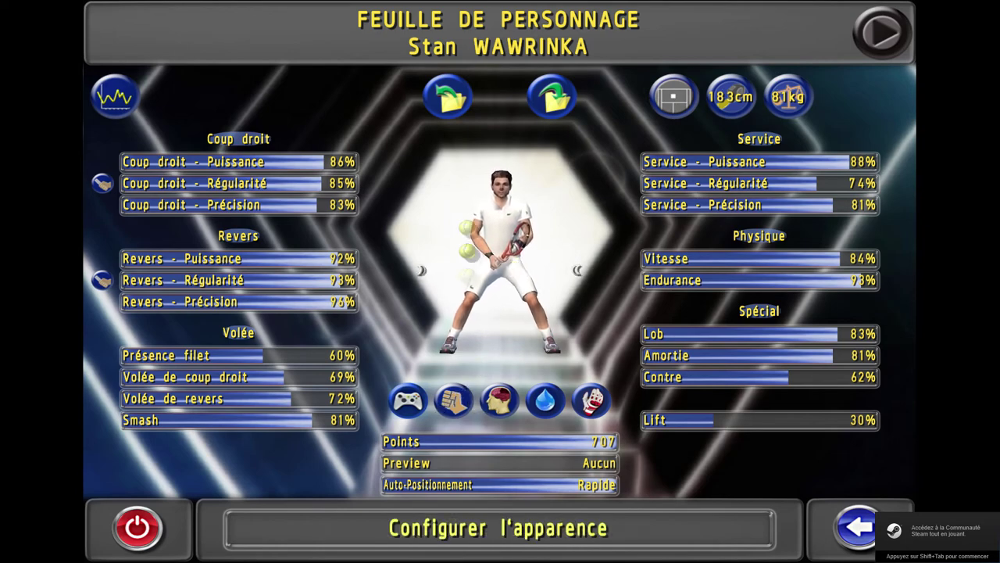
left_click(450, 97)
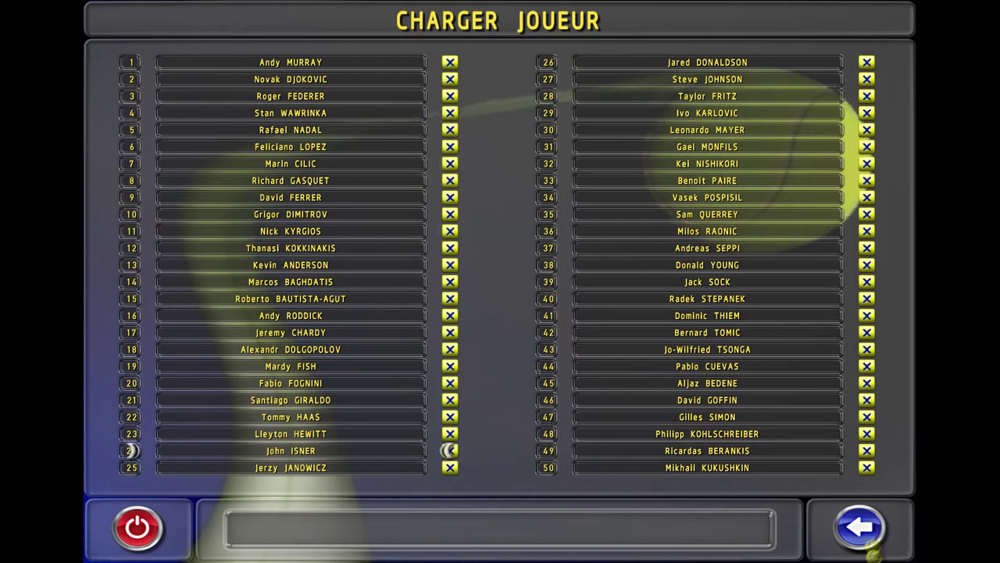
left_click(849, 515)
left_click(486, 366)
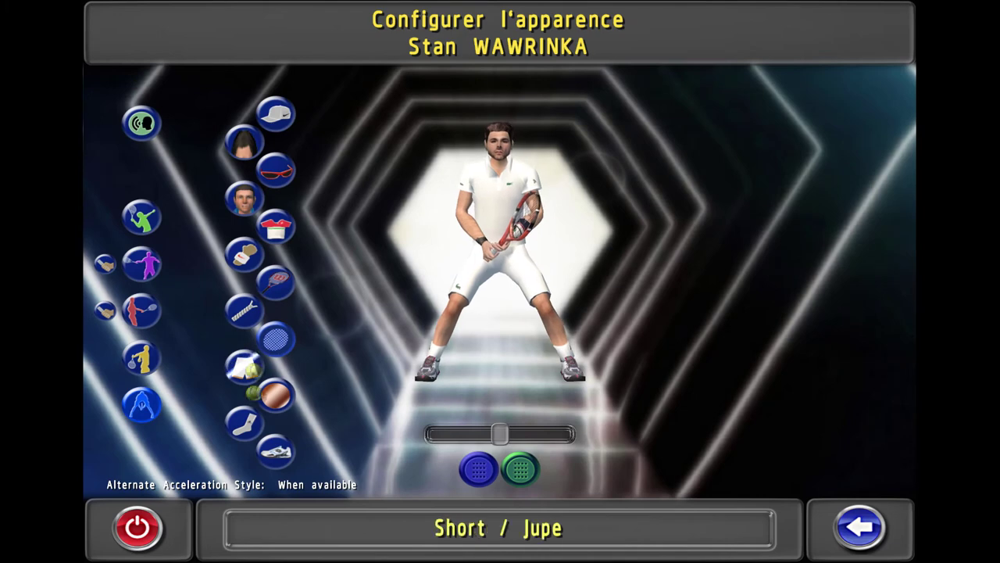
- Show the wrist model settings, rotate the player to examine both wristbands, and quit the game
left_click(256, 255)
left_click_drag(497, 434, 523, 427)
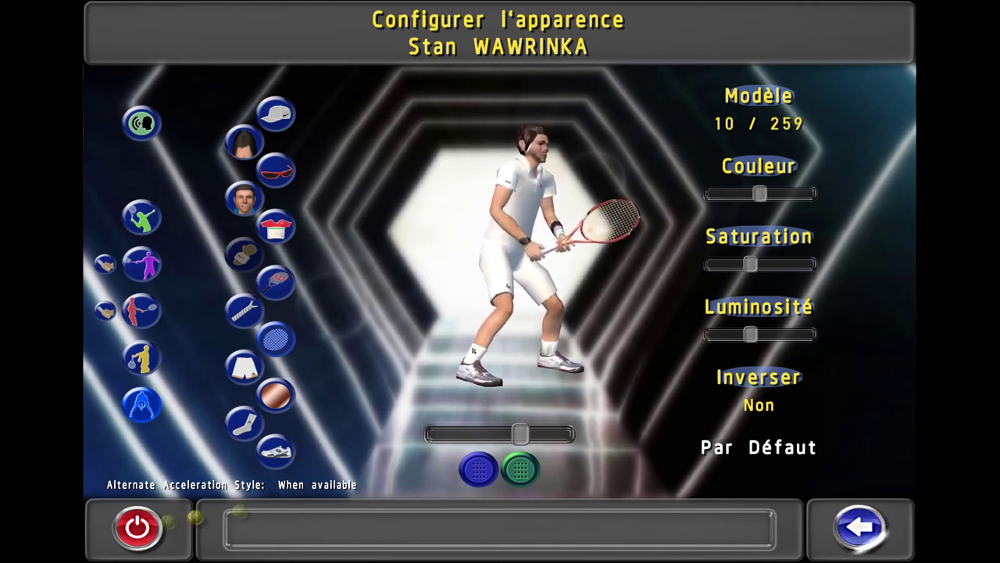
left_click(138, 527)
left_click(398, 338)
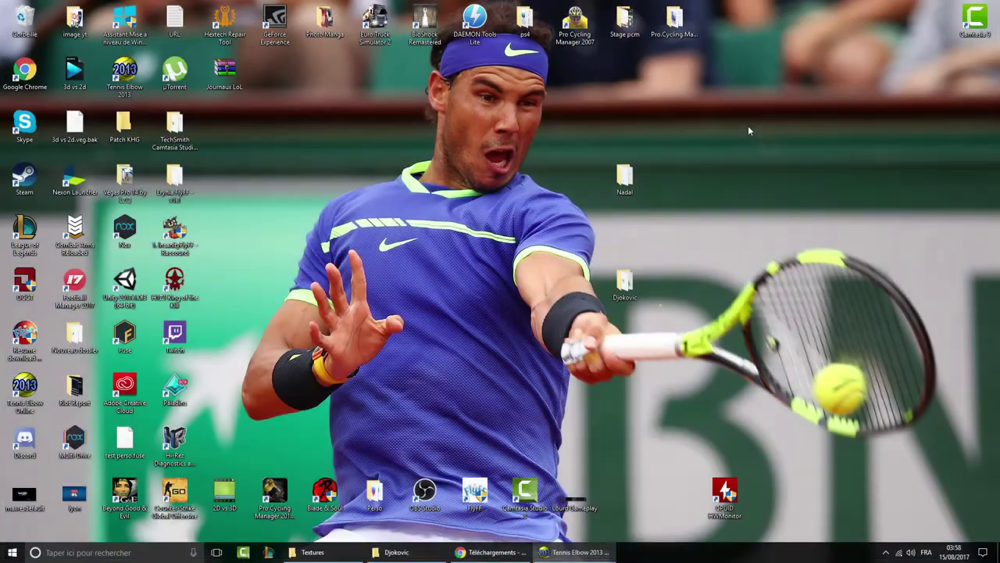
- Reopen the male text file from the Textures folder and add 10 between 9 and 11-17 in the Cuff04 numbers
left_click(312, 552)
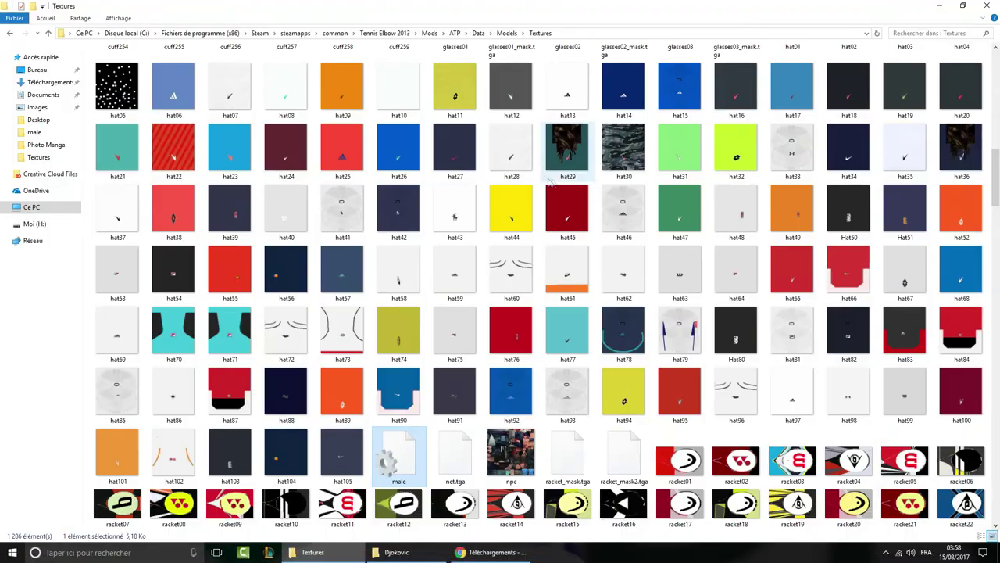
scroll(437, 305, "down", 3)
double_click(418, 193)
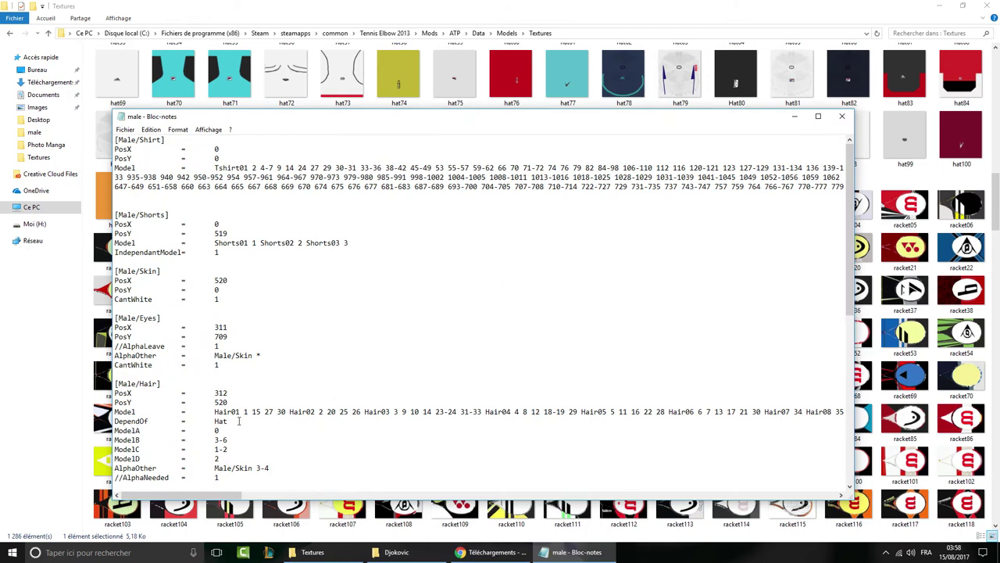
scroll(229, 477, "down", 4)
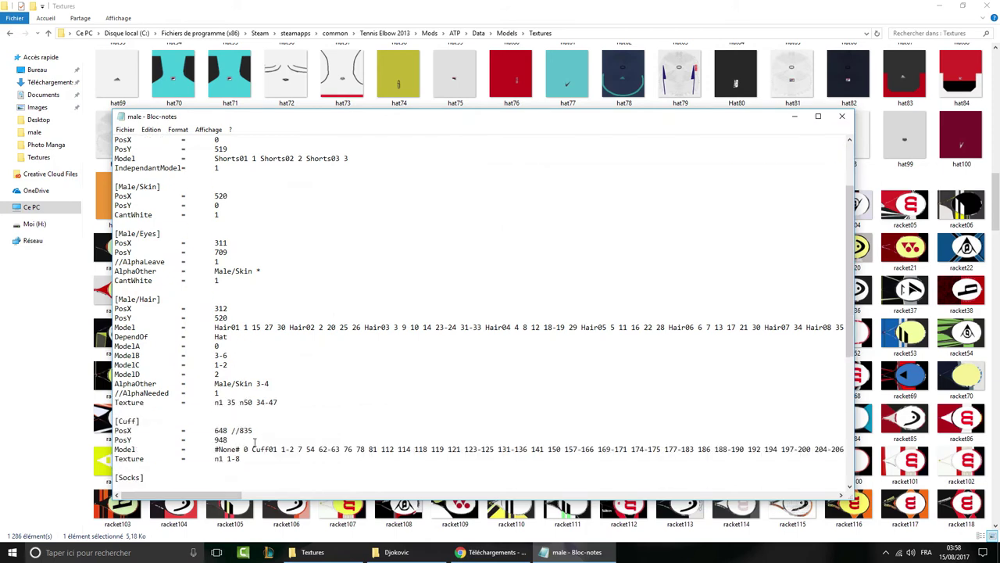
left_click_drag(214, 496, 465, 488)
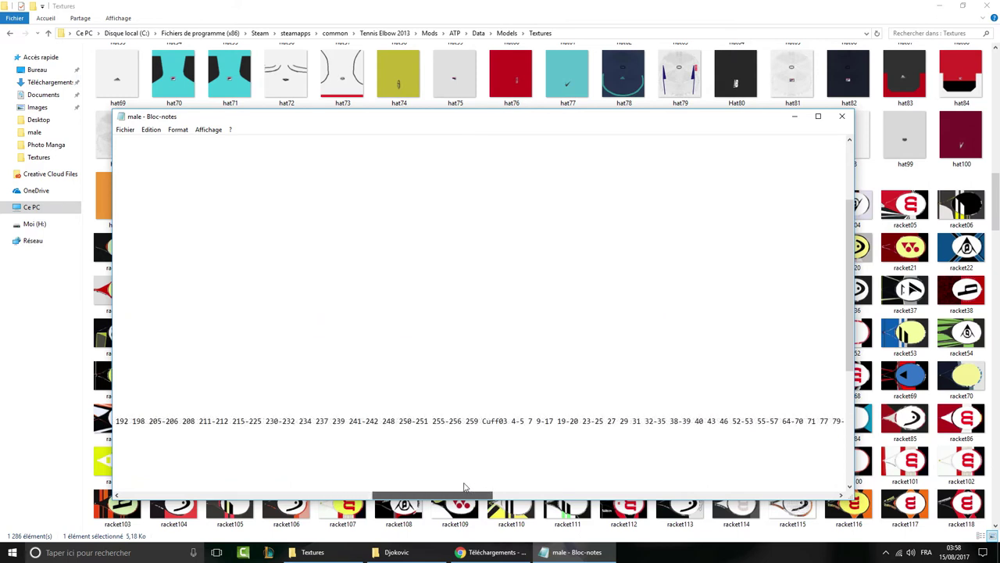
left_click_drag(465, 488, 604, 479)
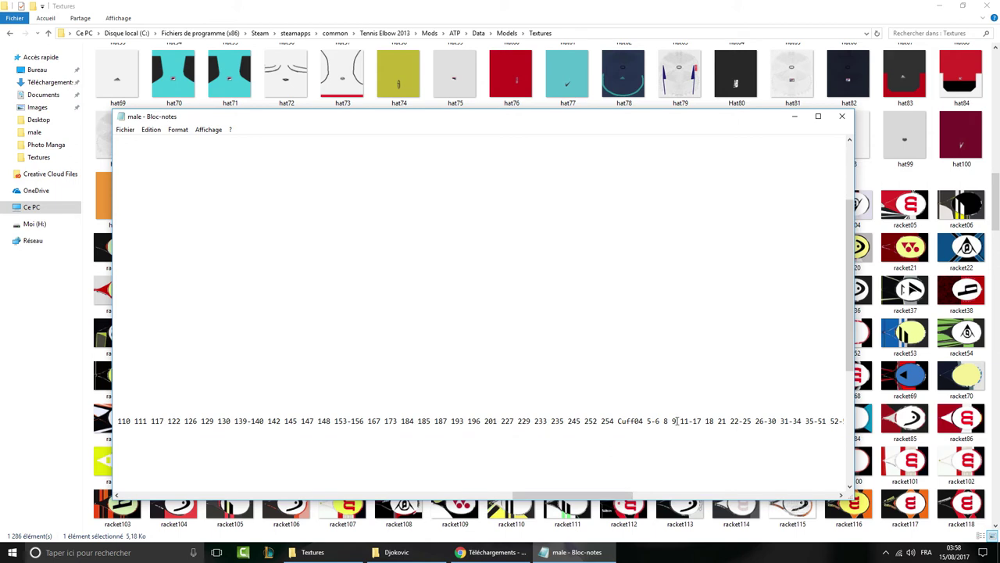
type("010")
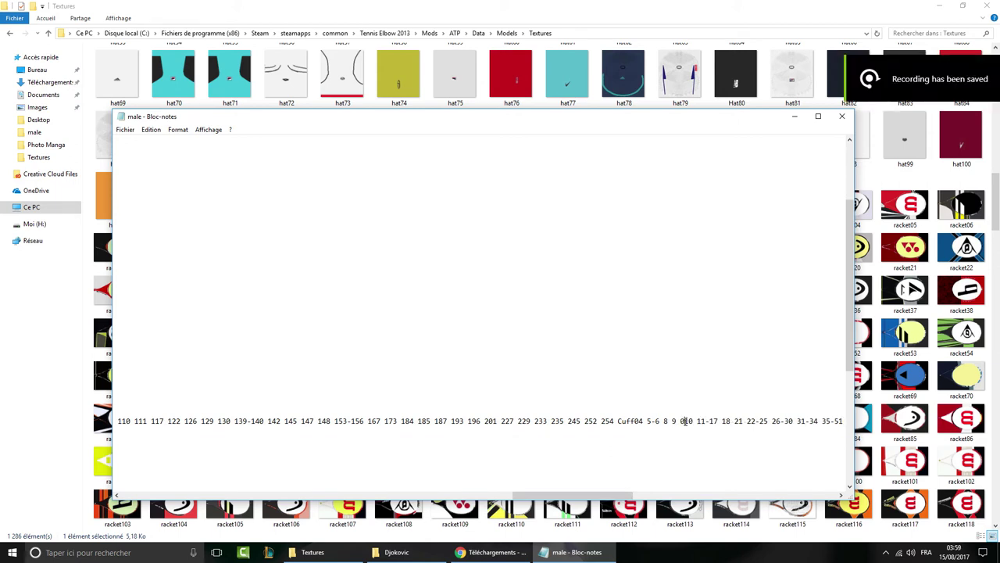
key("BackSpace")
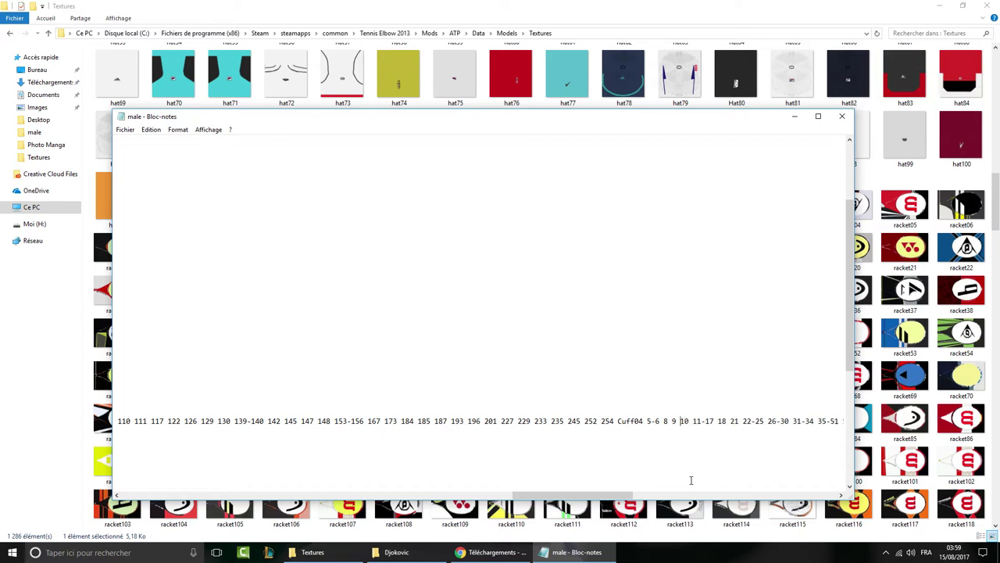
- Save the Cuff04 change, close the male text file, and show the desktop
left_click(125, 129)
left_click(145, 163)
left_click(841, 116)
key("super+d")
- Launch Tennis Elbow 2013 again, check the wristbands in Stan Wawrinka's appearance configuration, and quit the game
double_click(125, 74)
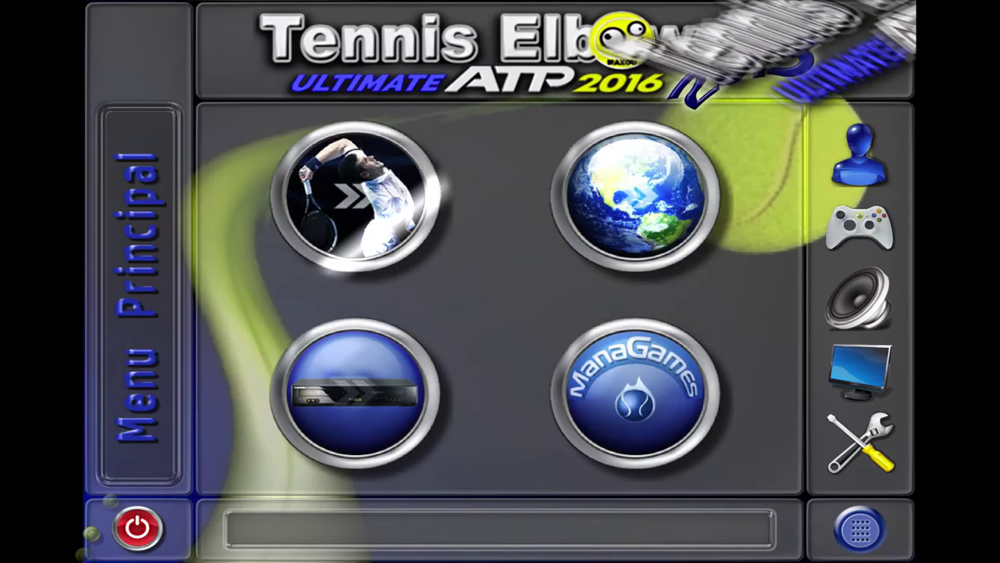
key("Return")
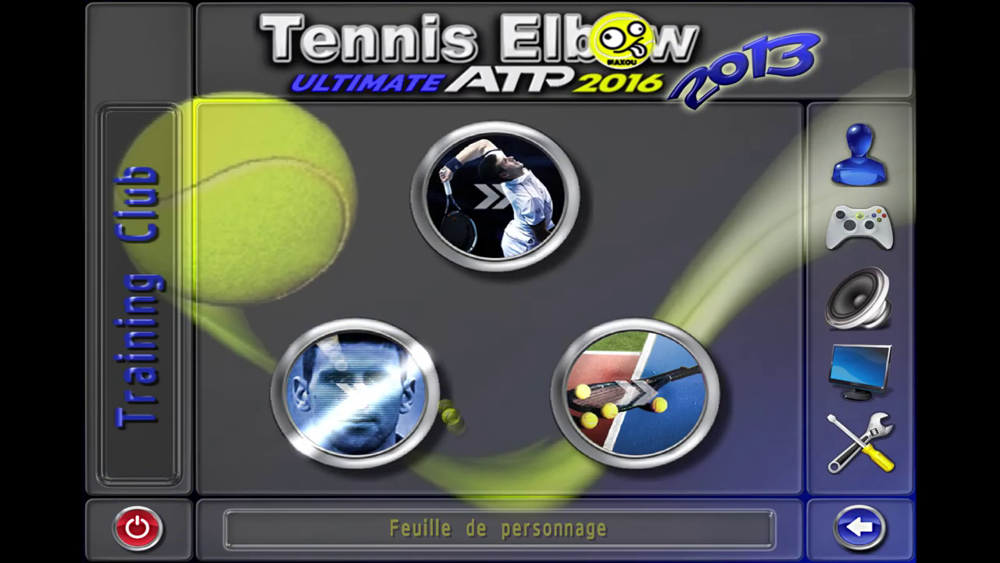
key("Return")
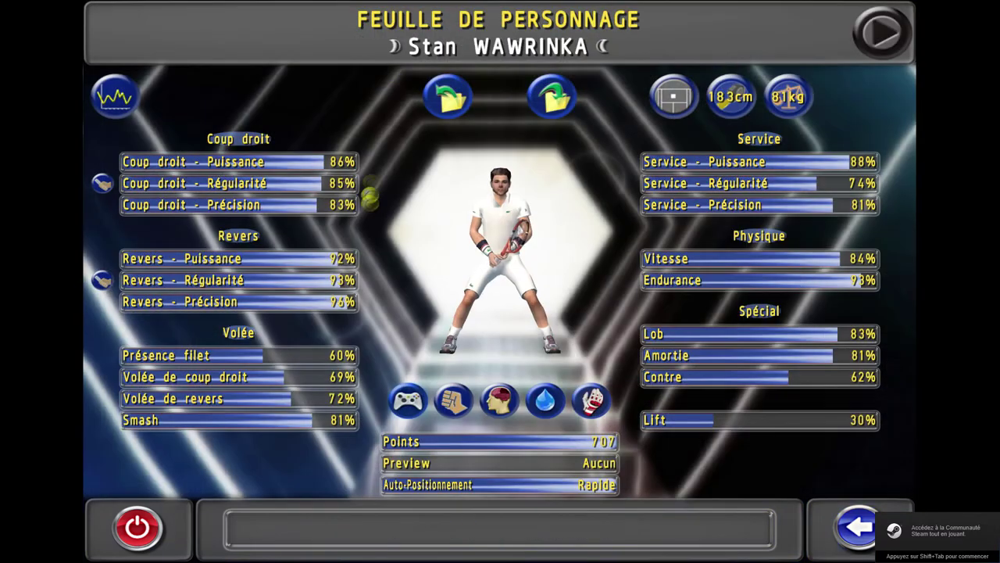
key("Return")
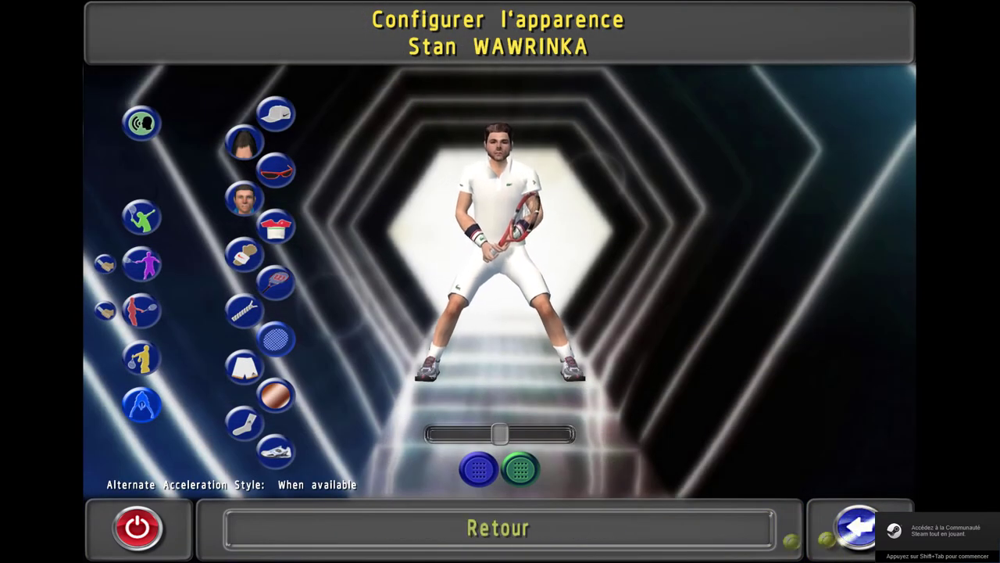
left_click(826, 539)
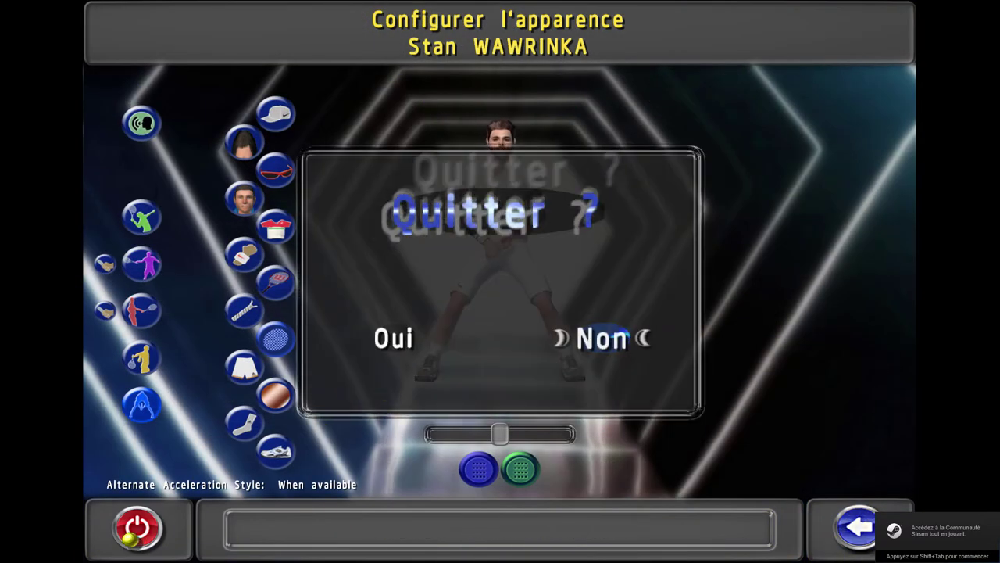
left_click(415, 337)
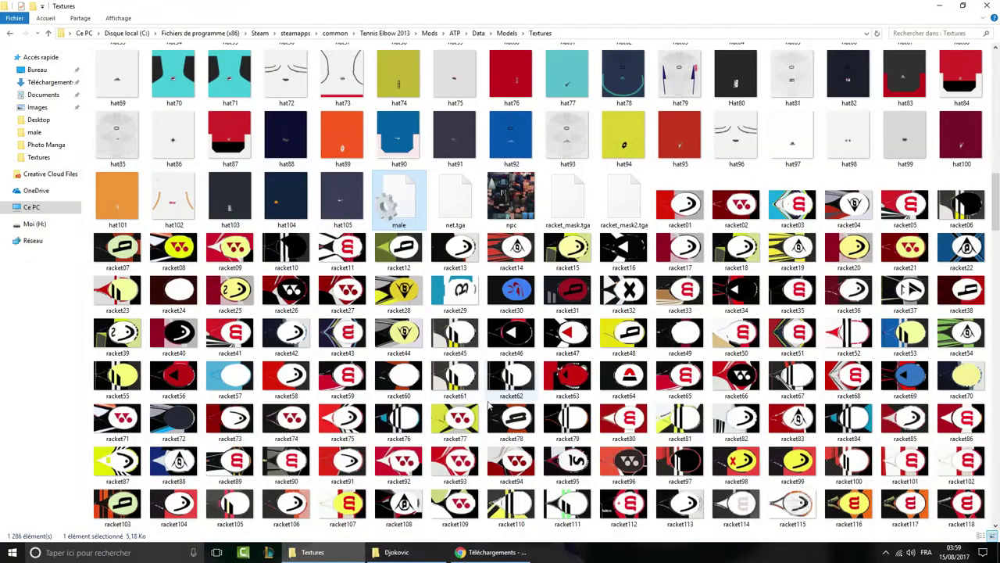
- Reopen the male text file and add 10 after 7 in the Cuff01 numbers and between 9 and 11-17 in Cuff02
double_click(420, 220)
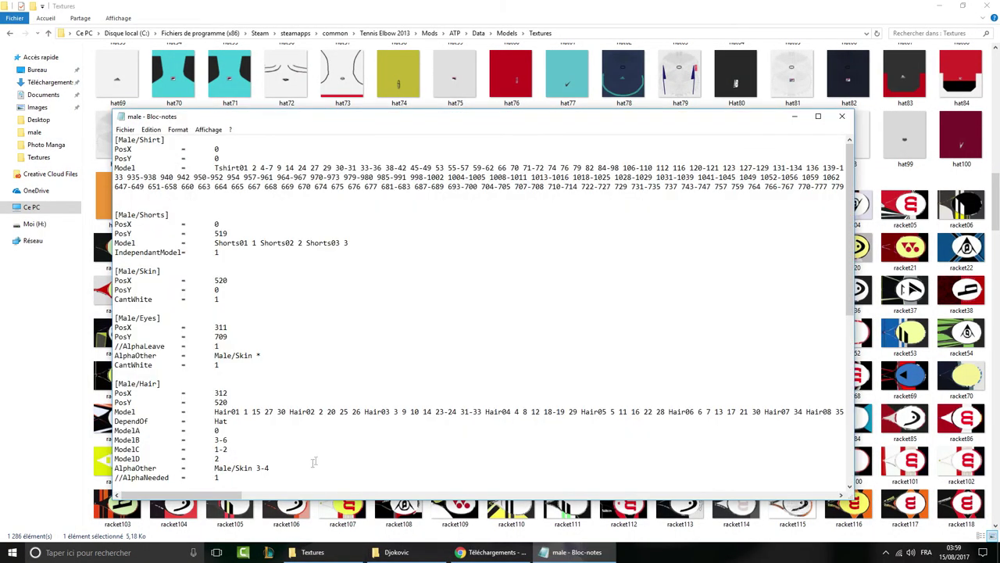
scroll(364, 412, "down", 5)
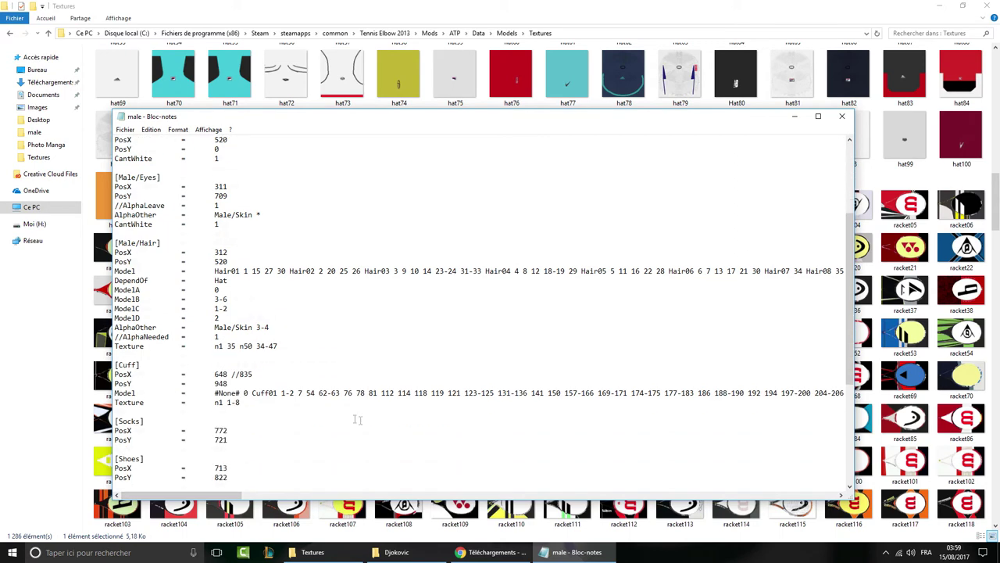
left_click(302, 393)
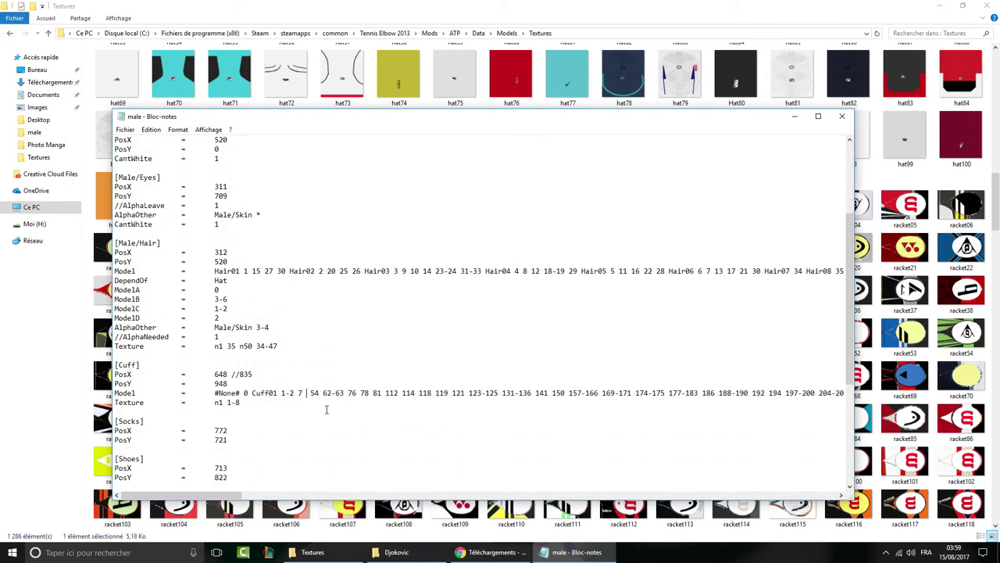
type("10")
left_click_drag(221, 498, 297, 500)
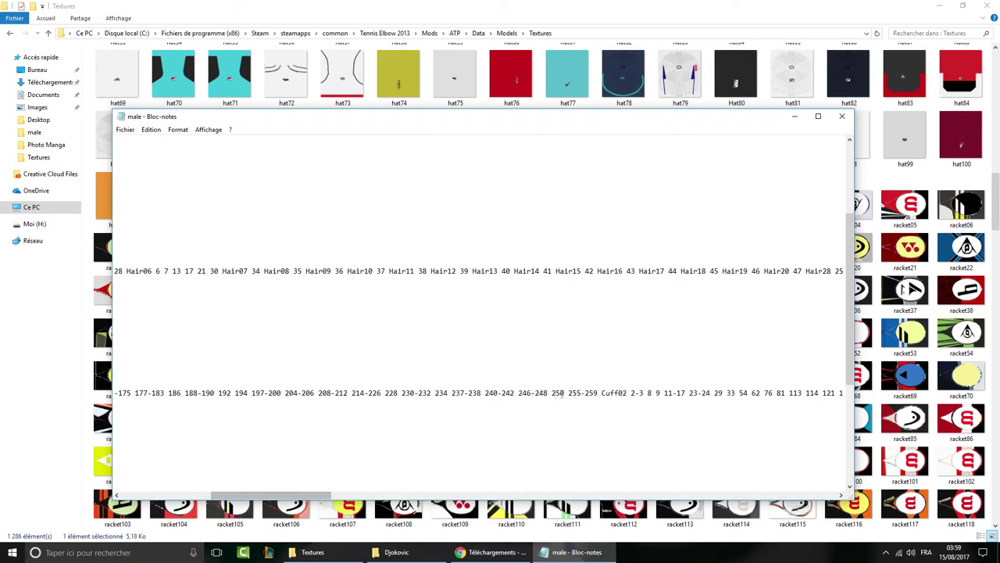
left_click(659, 393)
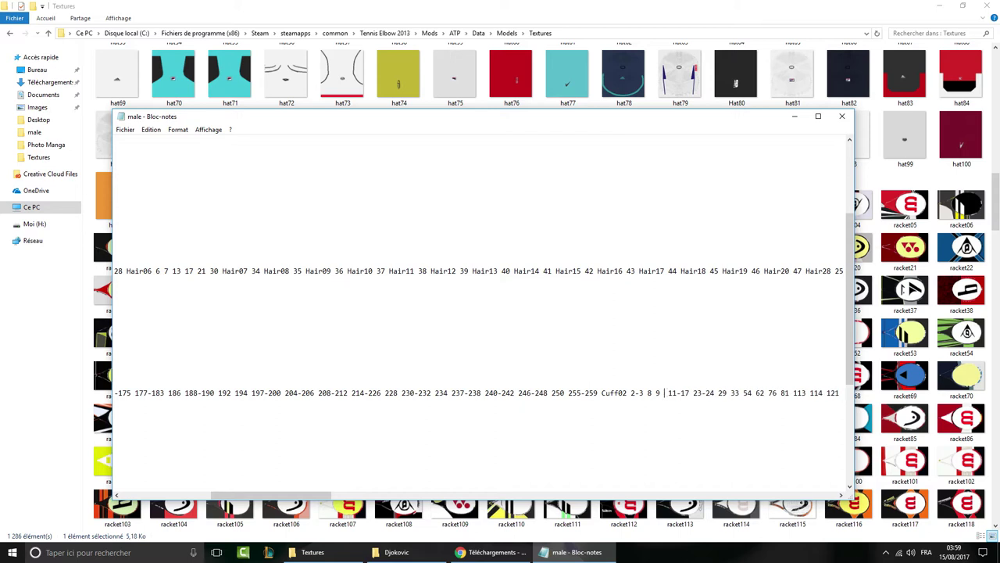
- Take 10 out of the Cuff03 numbers by replacing the range 9-17 with 9 11-17
left_click_drag(320, 497, 512, 482)
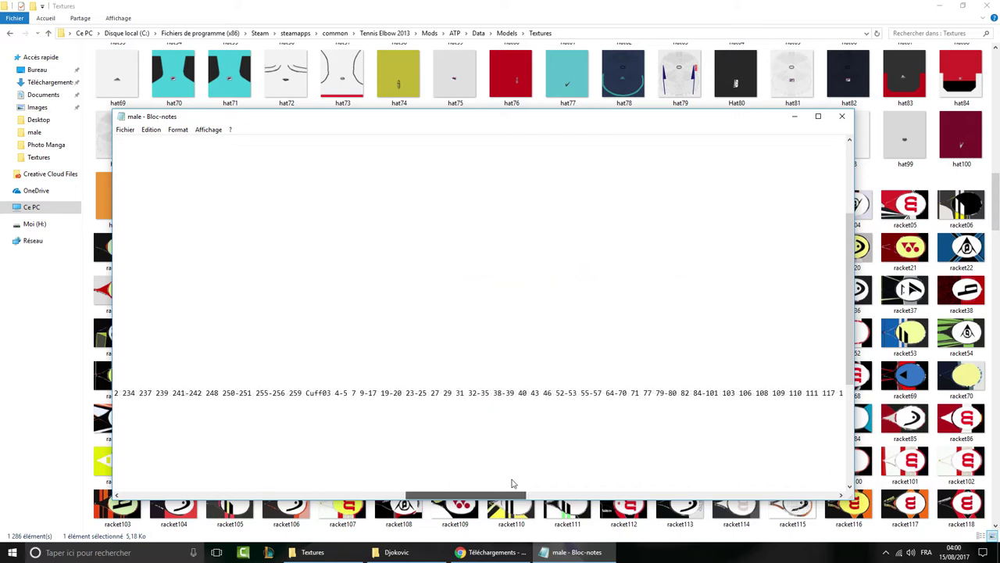
left_click(370, 393)
key("BackSpace")
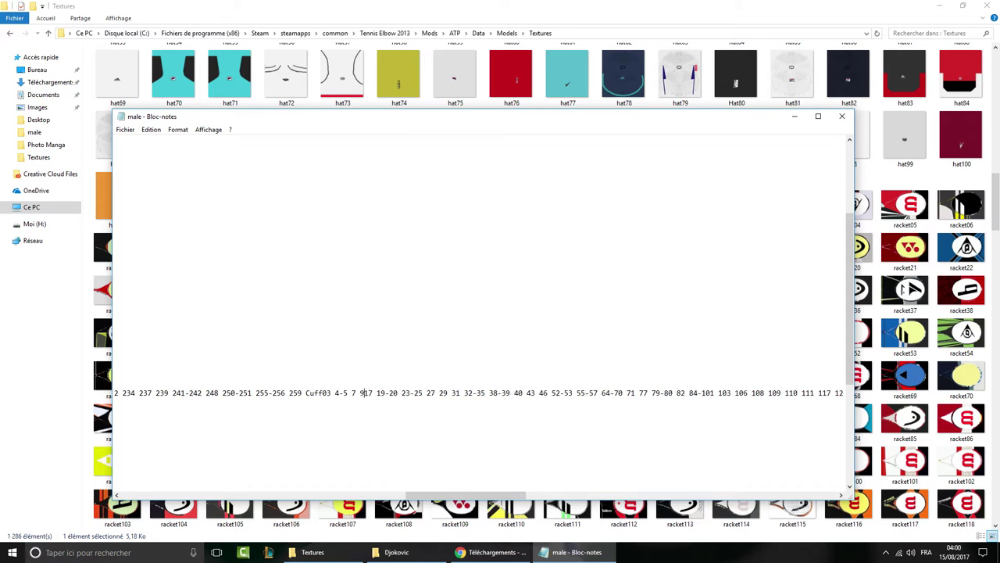
type("11-")
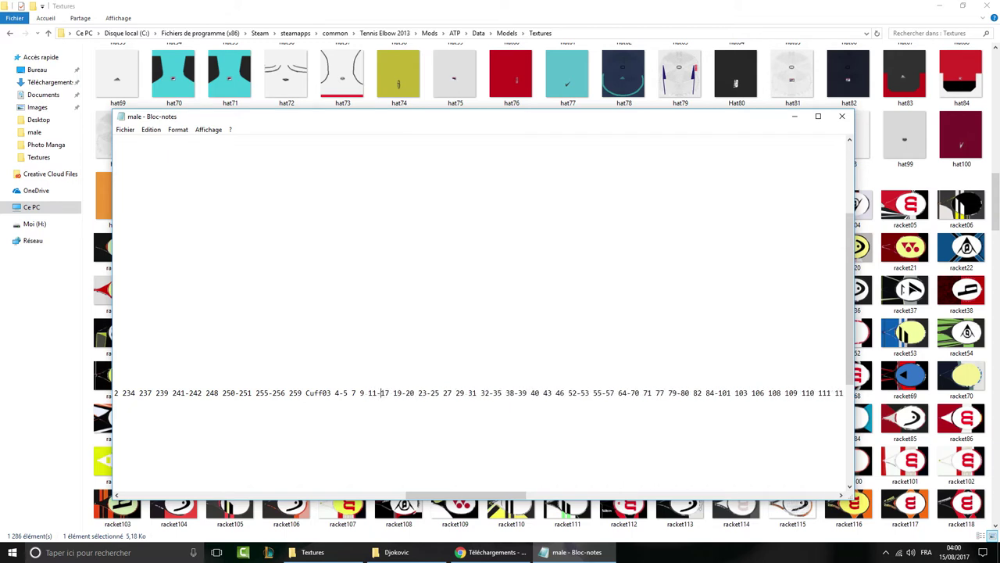
- Delete the number 10 between 9 and 11-17 in the Cuff04 numbers
left_click_drag(434, 495, 569, 494)
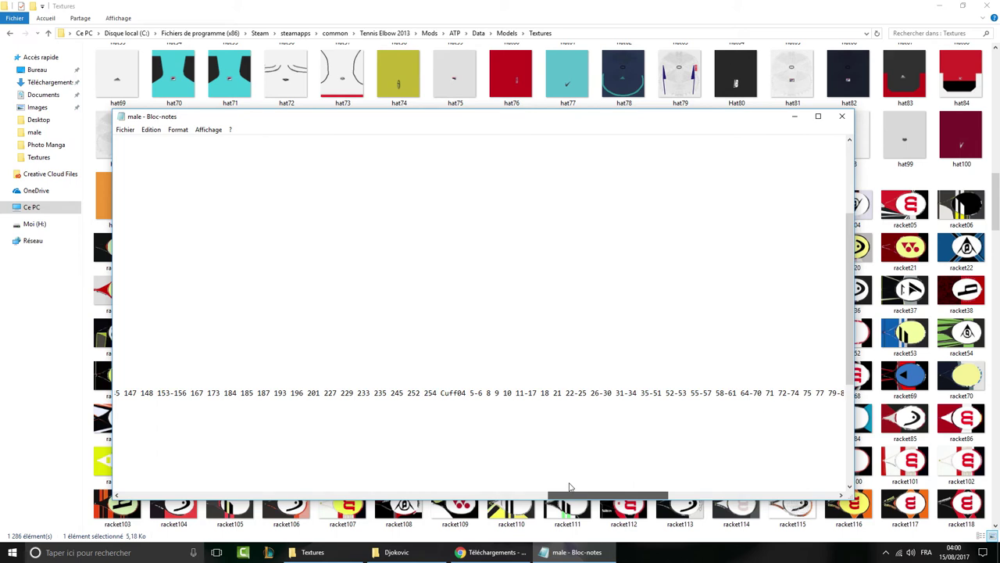
double_click(509, 393)
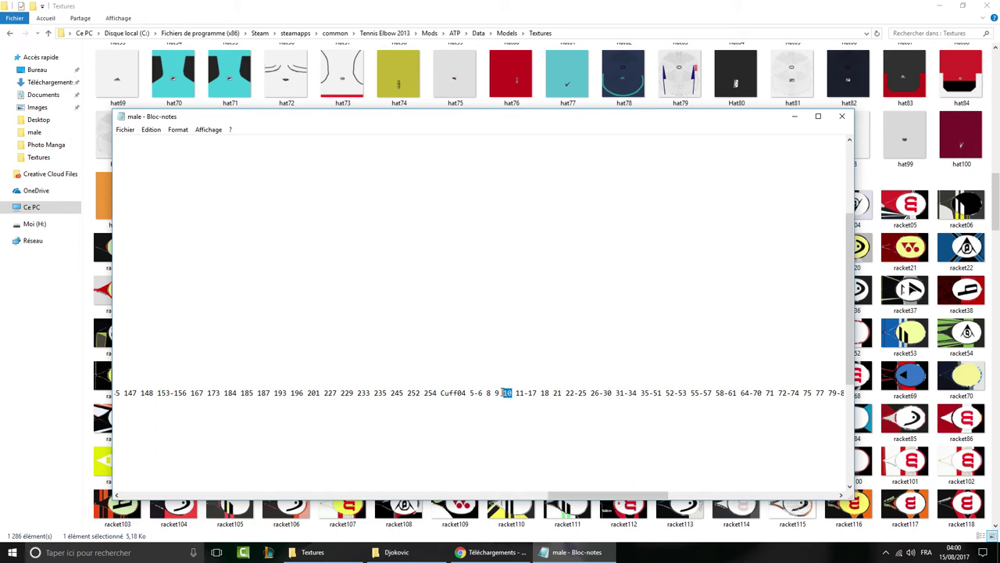
key("Delete")
key("Delete")
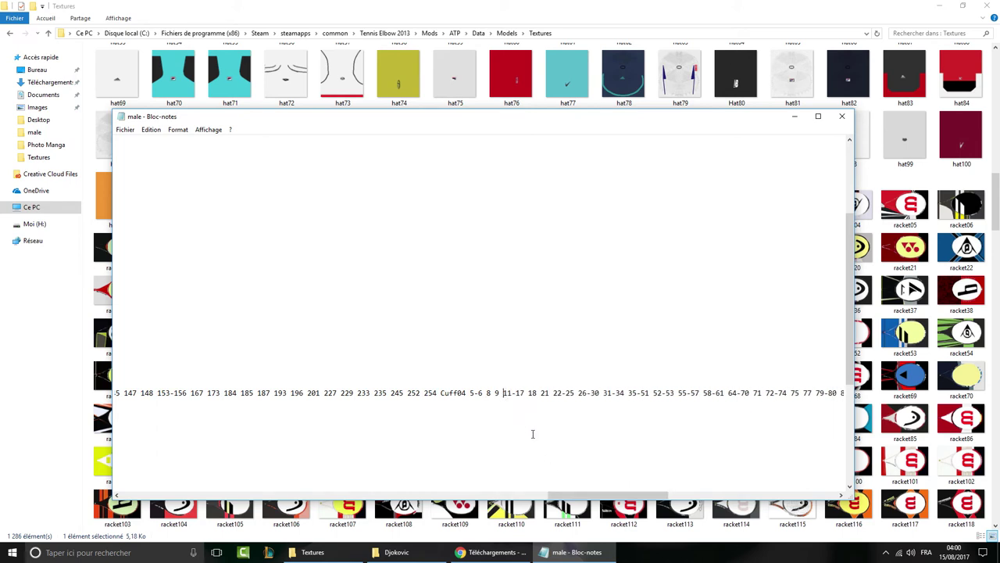
- Save the cuff number changes, close the male text file, and show the desktop
left_click(125, 129)
left_click(145, 164)
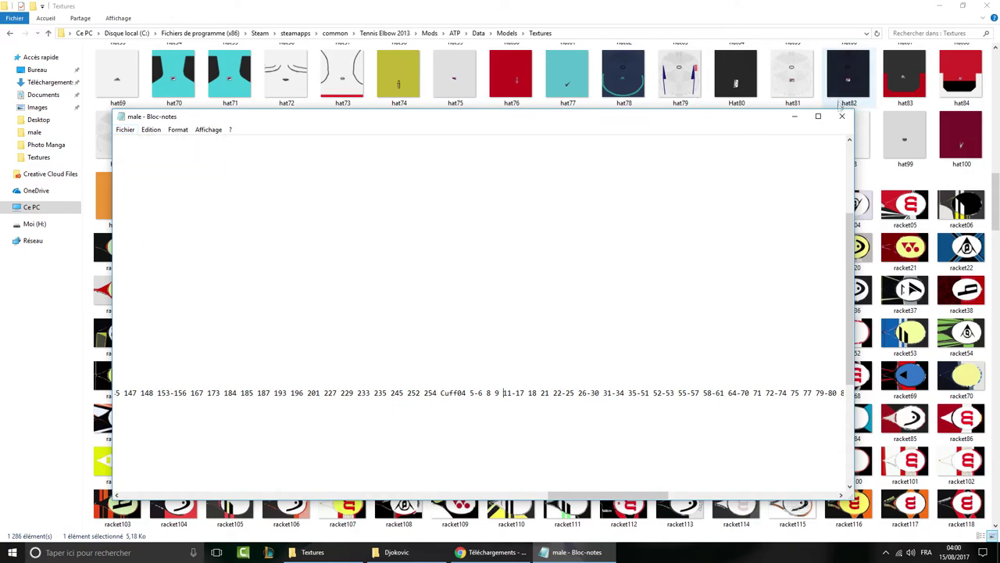
left_click(841, 116)
left_click(313, 551)
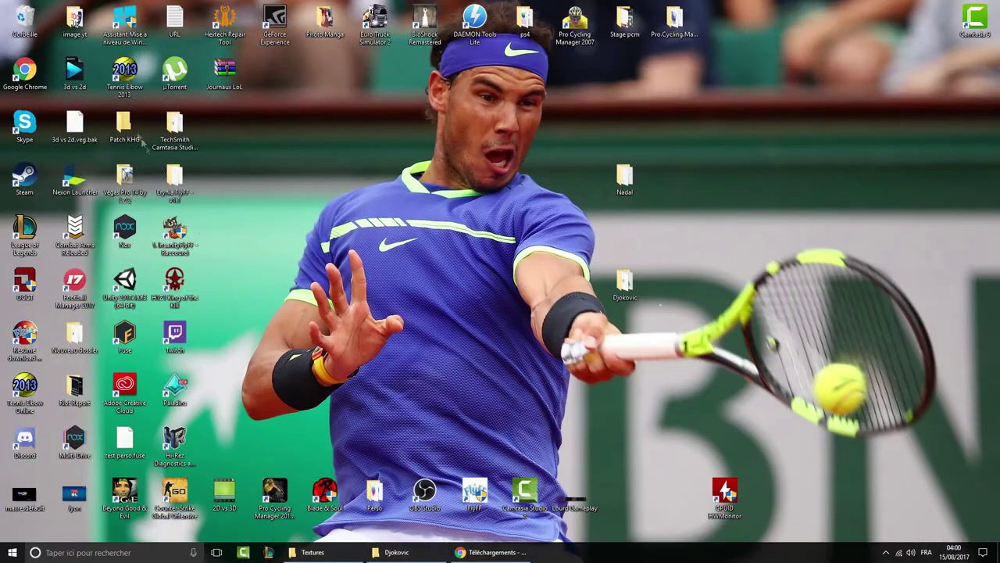
- Launch Tennis Elbow 2013, rotate Stan Wawrinka in the appearance configuration to check his wristbands, and quit the game
double_click(125, 74)
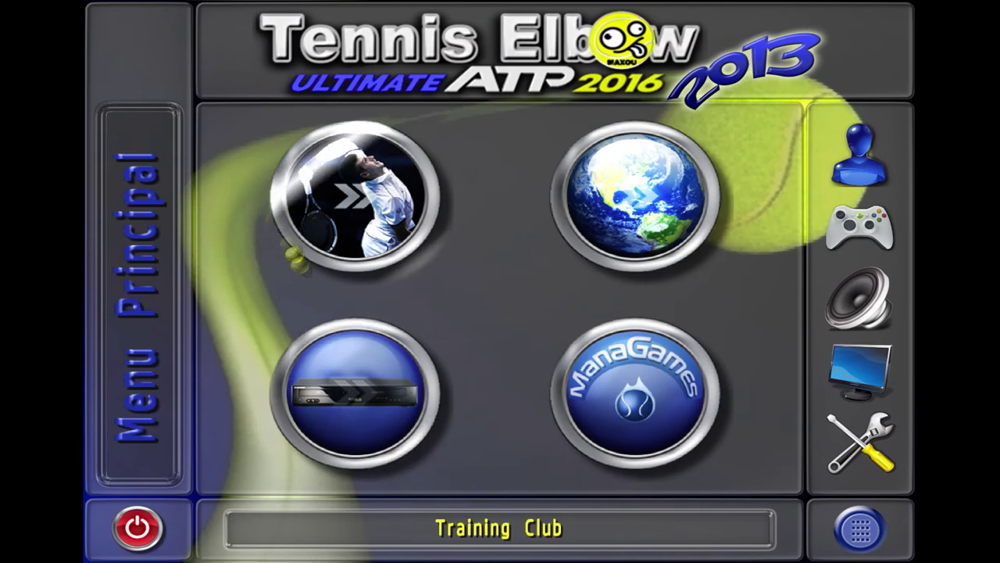
left_click(380, 257)
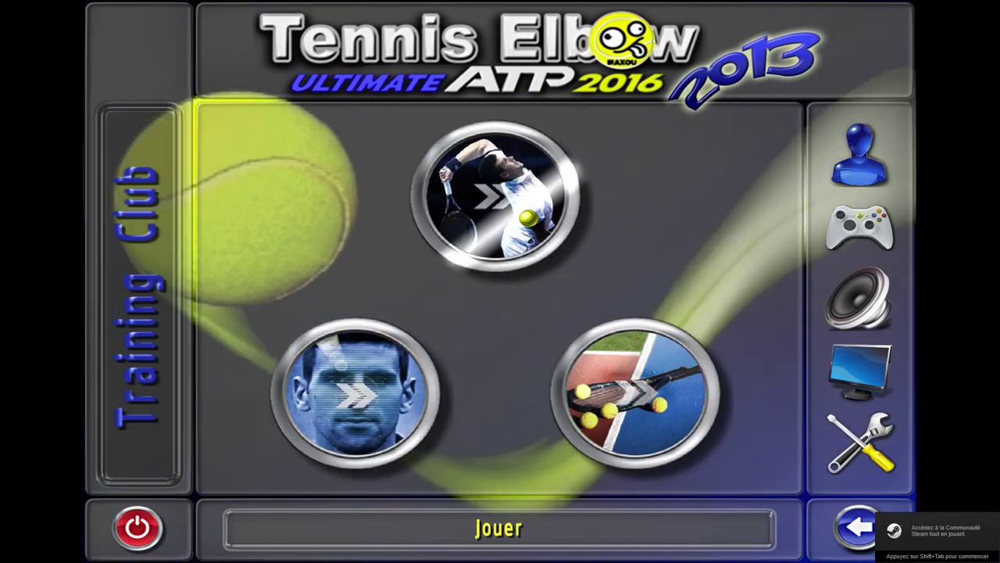
left_click(378, 396)
left_click(528, 240)
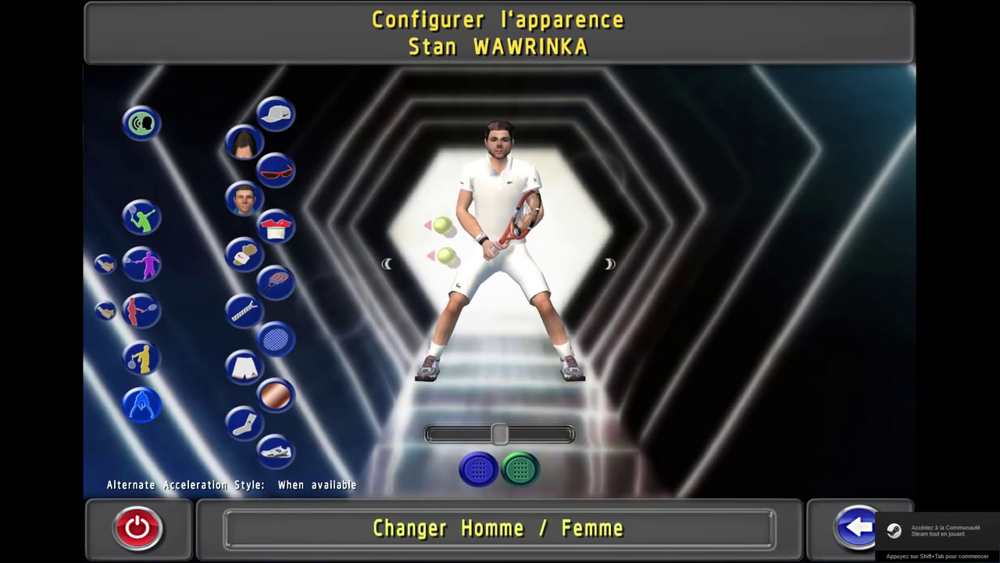
left_click_drag(502, 449, 487, 430)
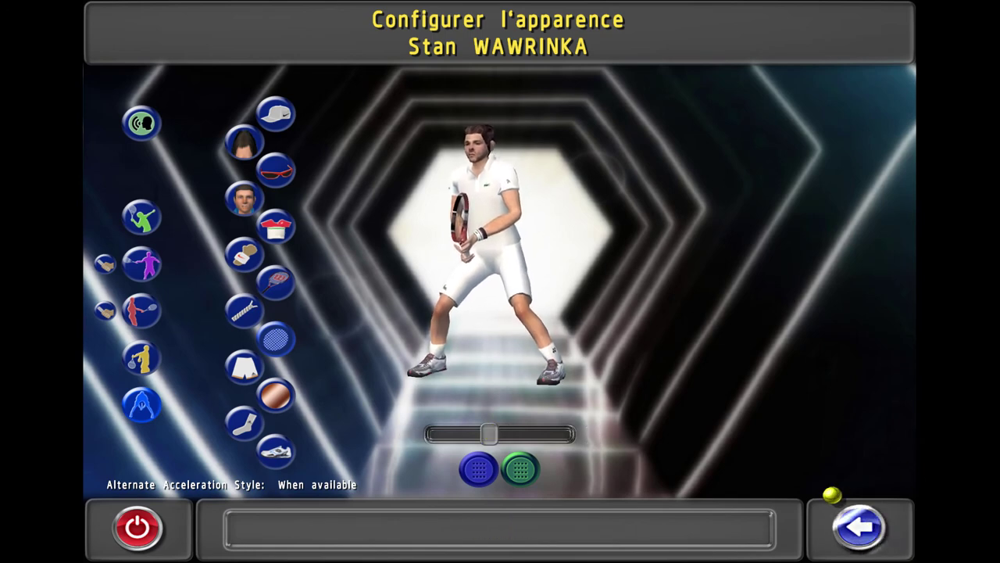
left_click(117, 530)
left_click(393, 339)
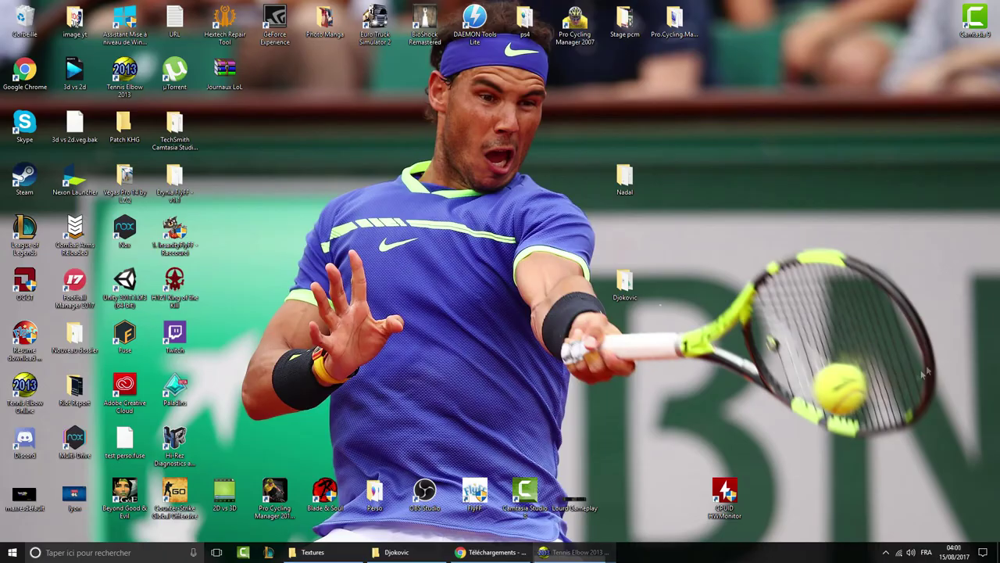
- Reopen the male text file from the Textures folder and examine the Cuff01 and Cuff02 number lists in the Cuff section
left_click(313, 551)
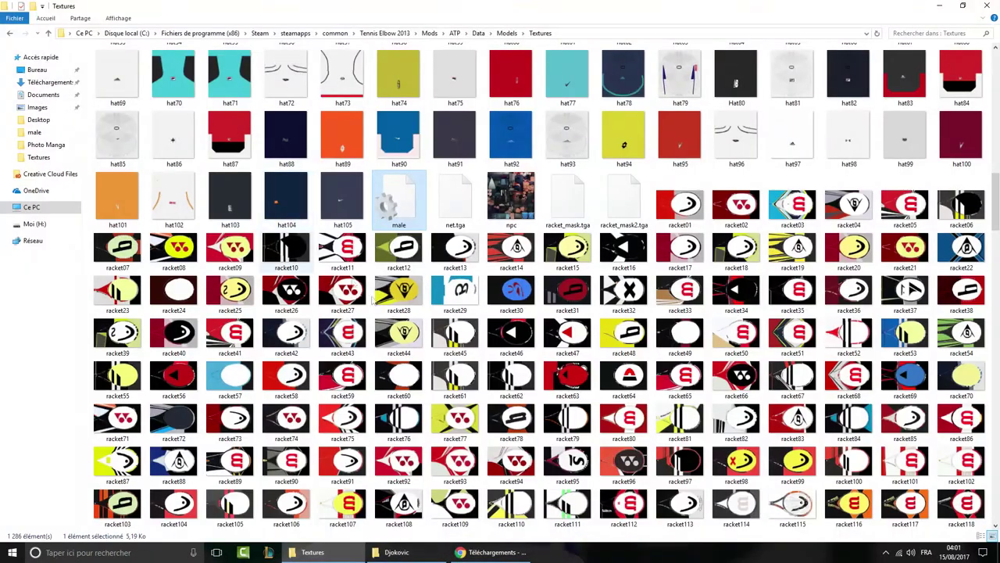
double_click(397, 205)
scroll(290, 390, "down", 10)
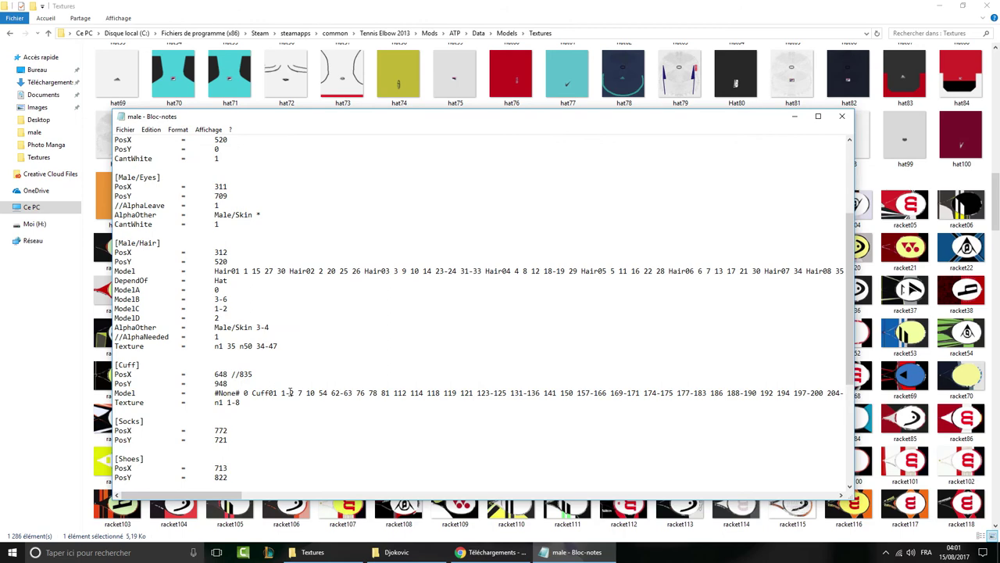
left_click(264, 262)
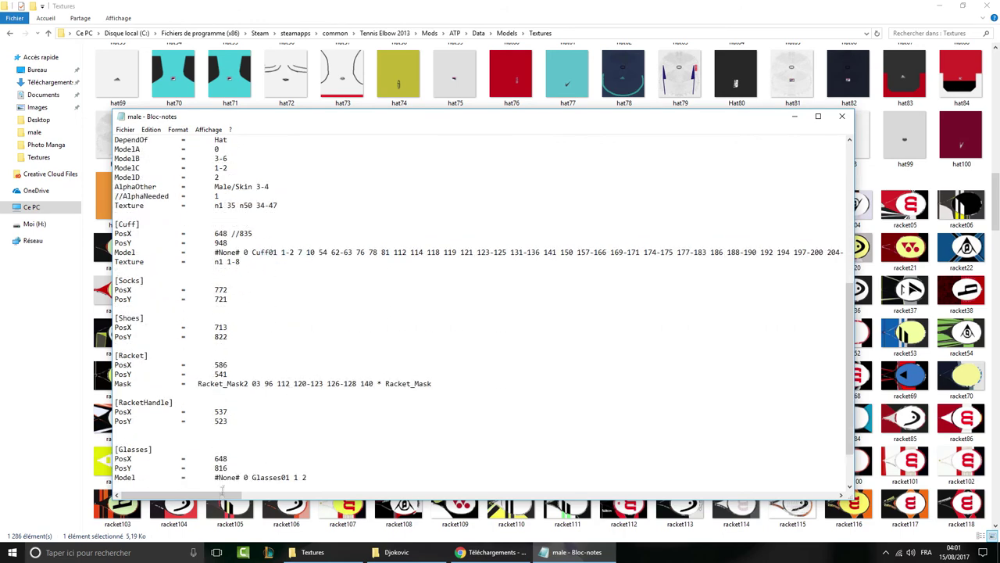
left_click(306, 287)
left_click_drag(252, 252, 280, 250)
left_click(279, 252)
left_click(254, 253)
left_click(210, 486)
left_click_drag(209, 492, 304, 500)
left_click_drag(576, 249, 615, 244)
left_click(630, 261)
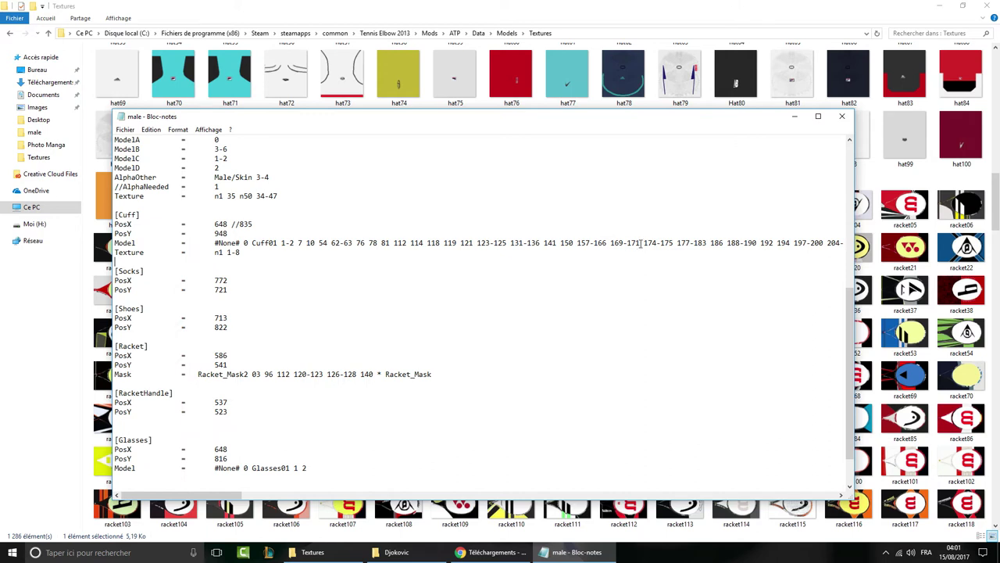
- Look through the rest of the Cuff model line as far as Cuff04 and return to Cuff01
left_click_drag(231, 498, 598, 493)
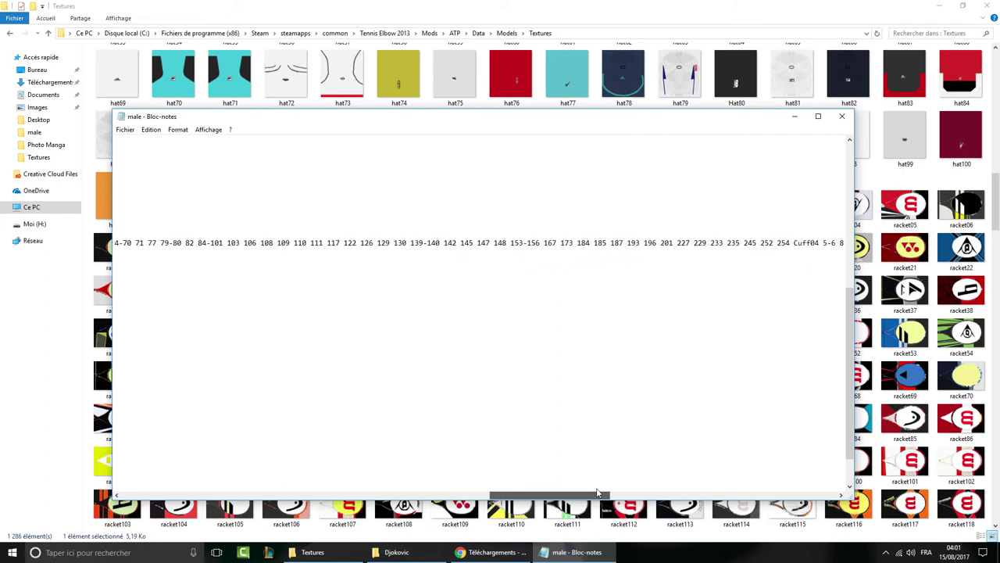
left_click_drag(598, 493, 602, 495)
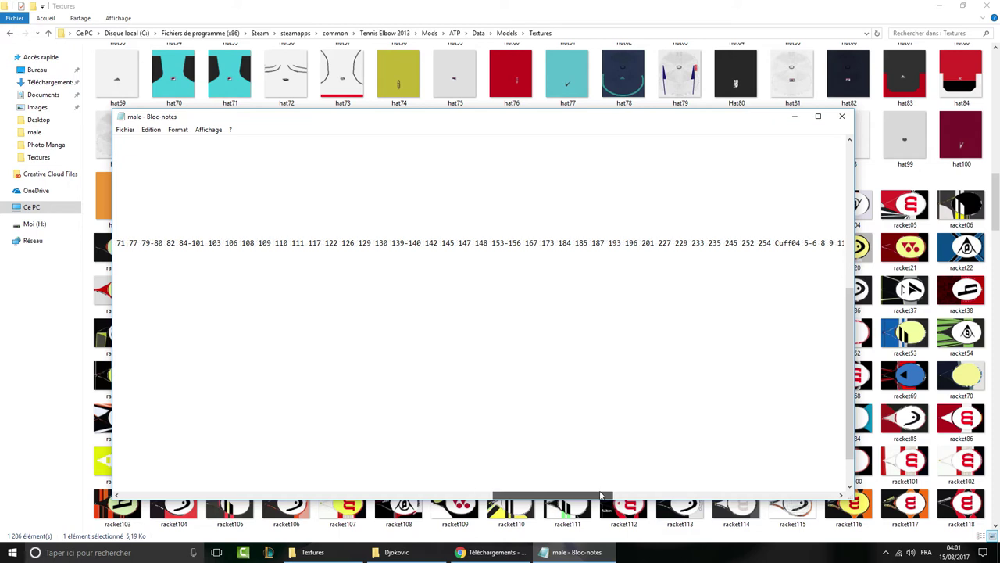
left_click_drag(602, 495, 374, 443)
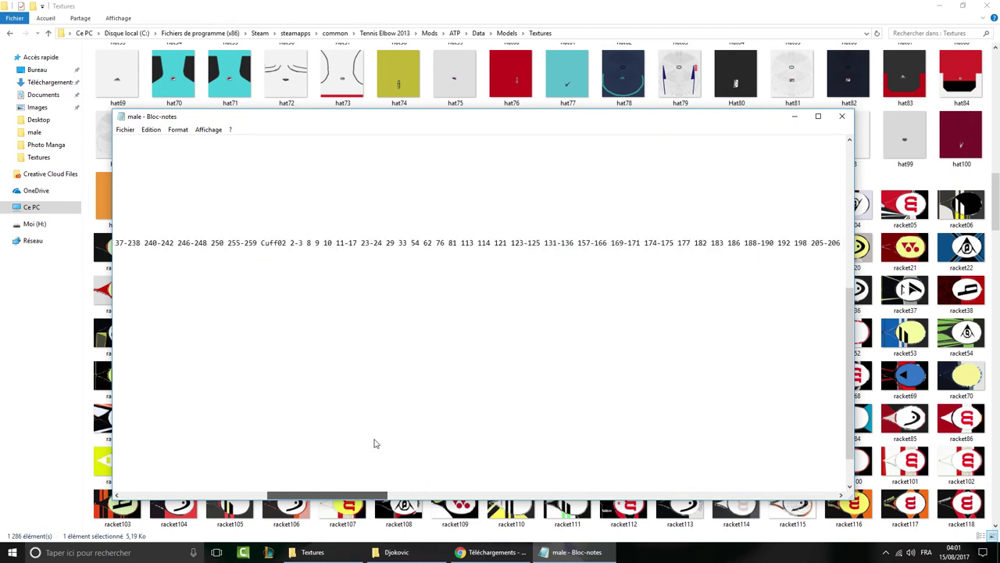
left_click_drag(374, 446, 195, 467)
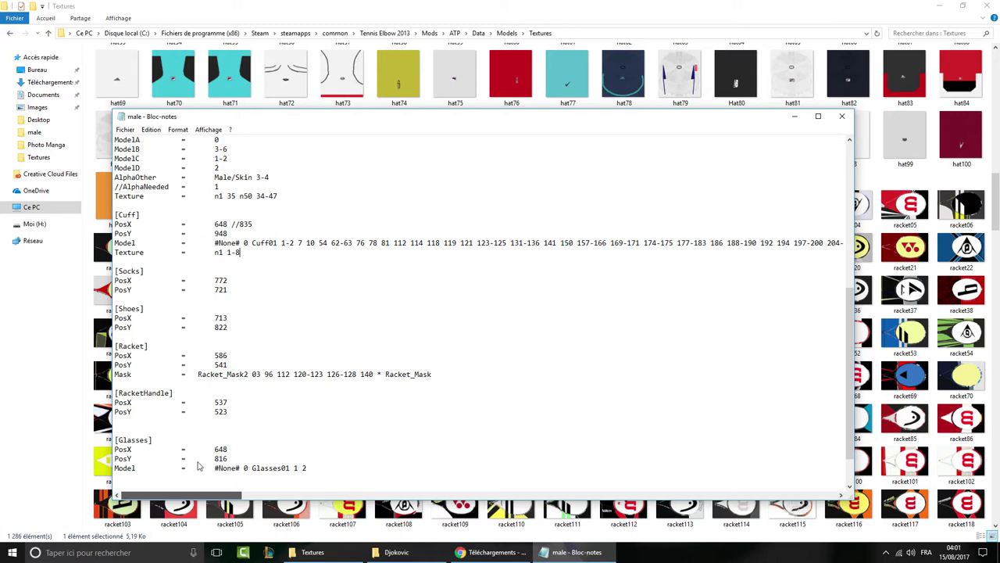
left_click_drag(199, 467, 185, 432)
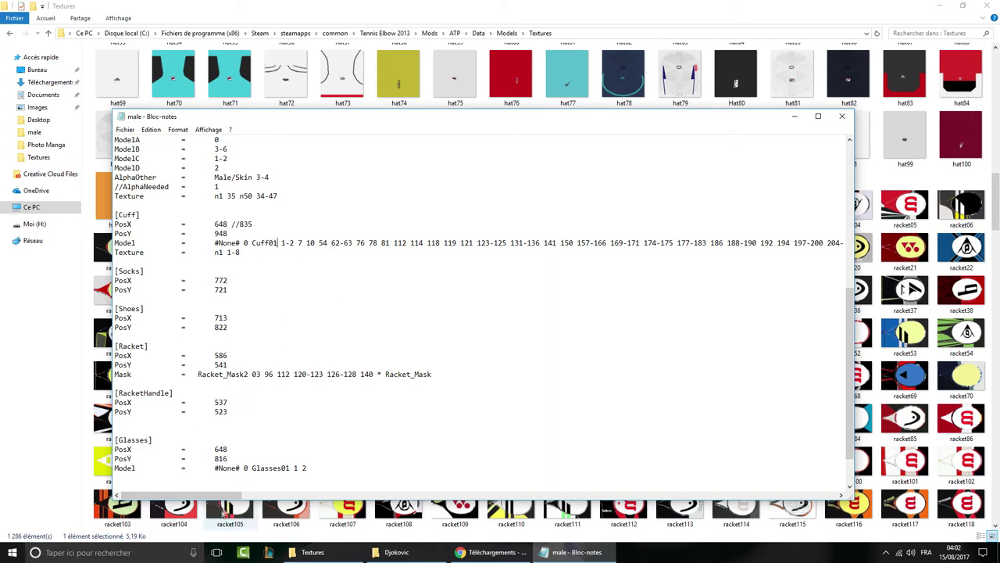
- Examine the Cuff model line again together with the sections that follow it, down to Hat
left_click_drag(849, 336, 824, 364)
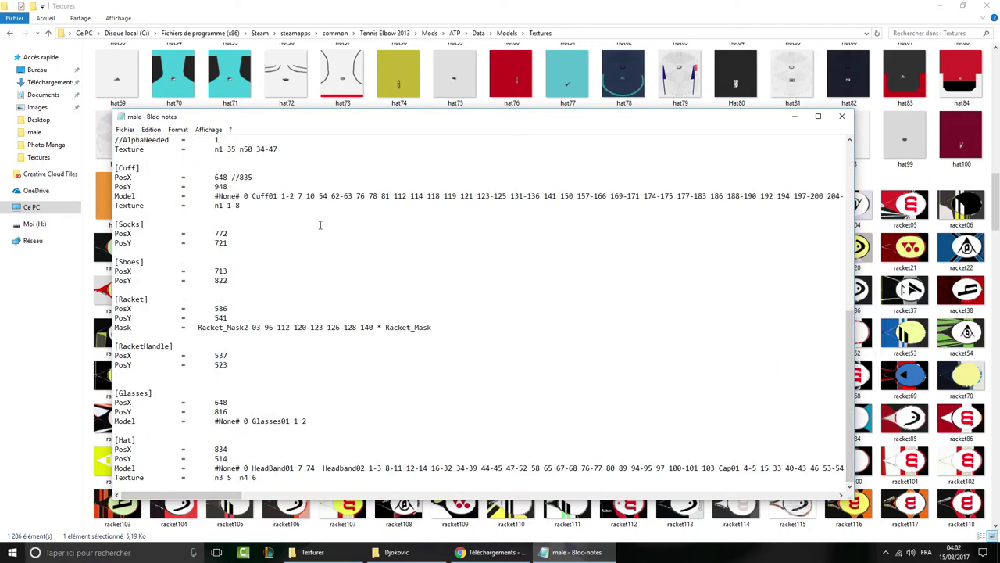
double_click(254, 195)
left_click(646, 196)
double_click(264, 196)
left_click(691, 213)
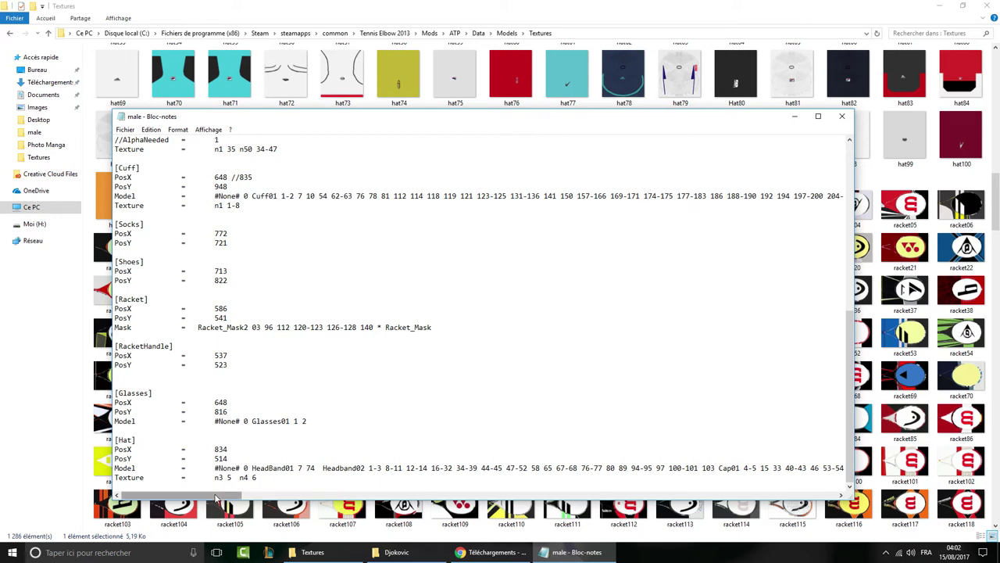
mouse_move(216, 498)
left_mouse_down()
mouse_move(230, 493)
mouse_move(212, 494)
left_mouse_up()
left_click(254, 244)
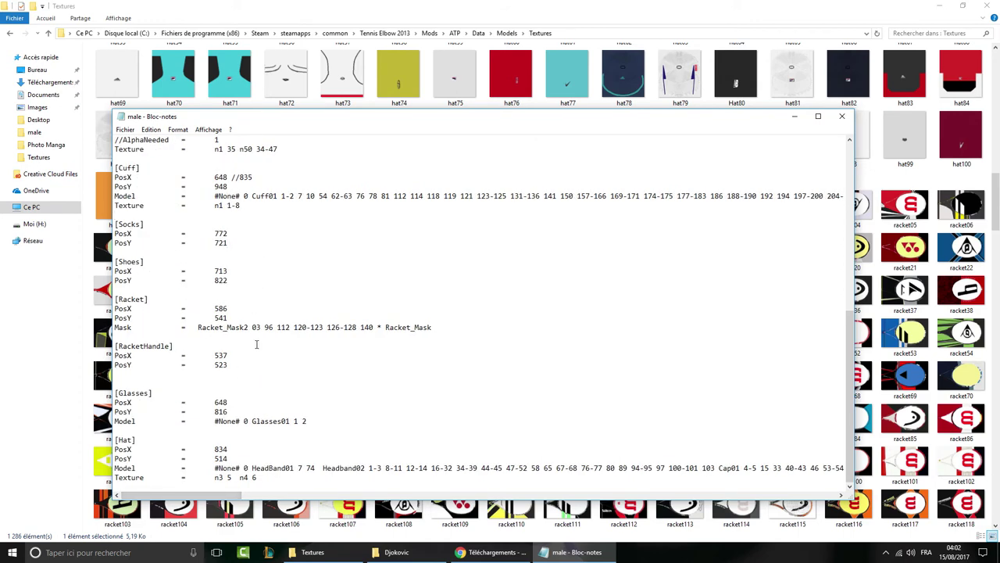
- Browse the Textures folder down to the shoes and socks textures at its end
left_click(31, 378)
scroll(560, 391, "down", 15)
scroll(560, 391, "down", 20)
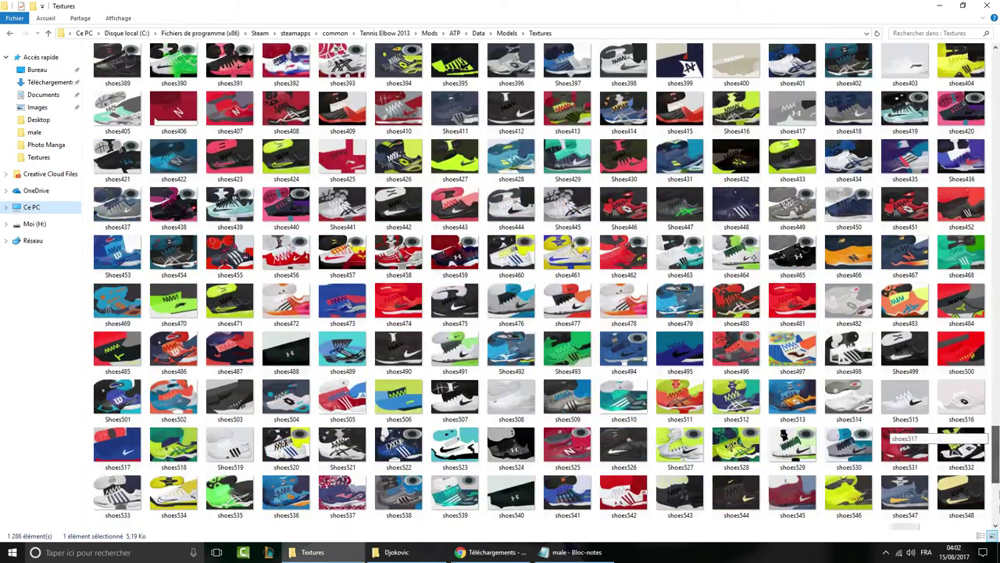
left_click_drag(996, 493, 996, 465)
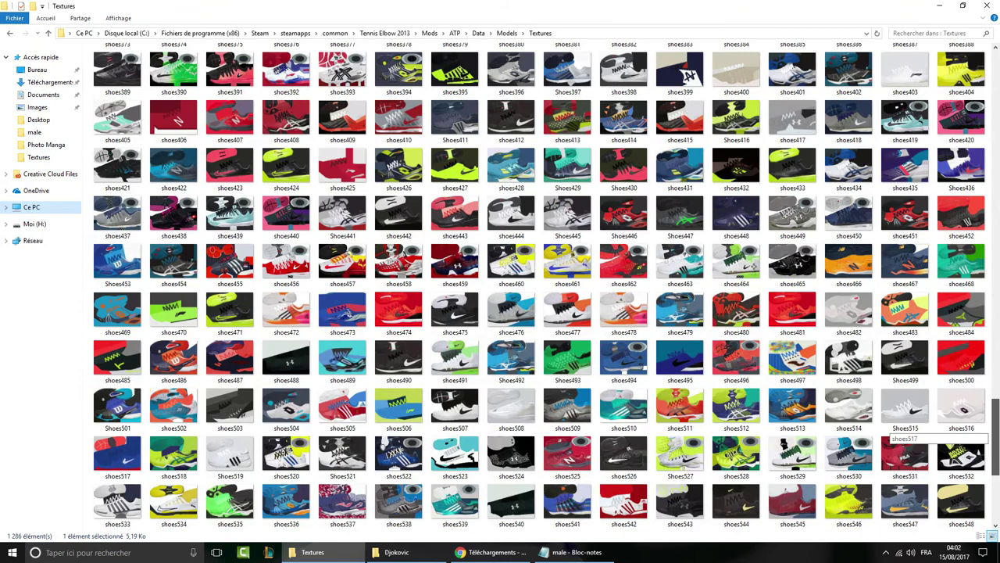
scroll(898, 430, "down", 8)
- Return to the male text file and review the Hat, Racket, Shoes and Socks sections for model number lists
left_click(574, 552)
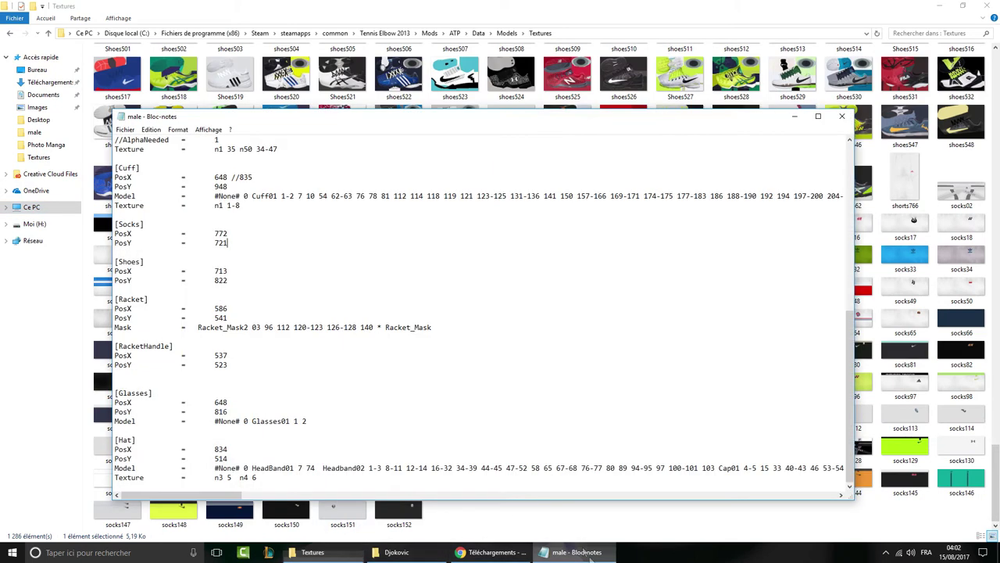
left_click_drag(280, 465, 531, 444)
left_click(505, 444)
left_click_drag(115, 317, 292, 342)
left_click_drag(261, 294, 116, 224)
left_click(290, 308)
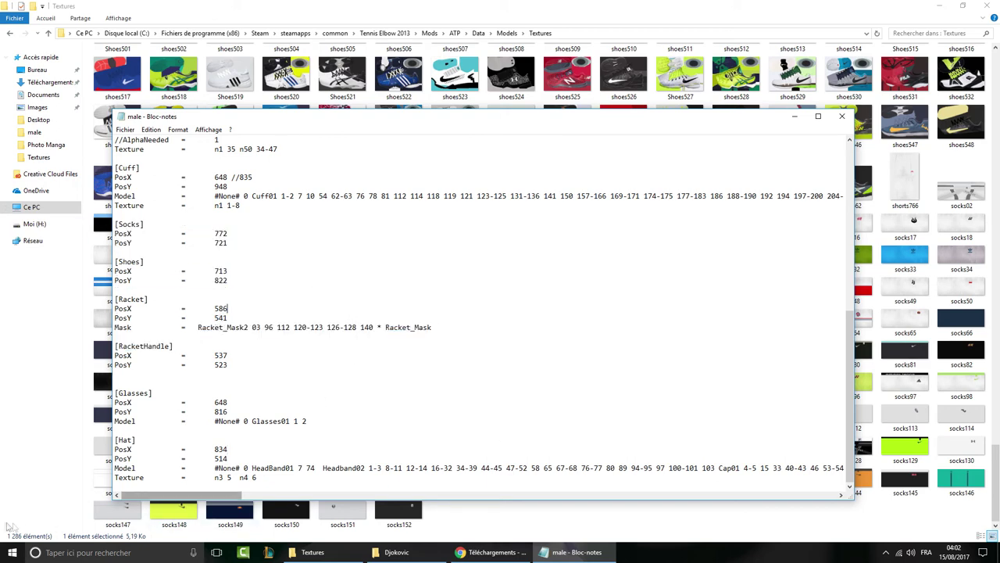
- Rename the socks 2 texture in the Djokovic folder as socks02
left_click(57, 458)
left_click(397, 552)
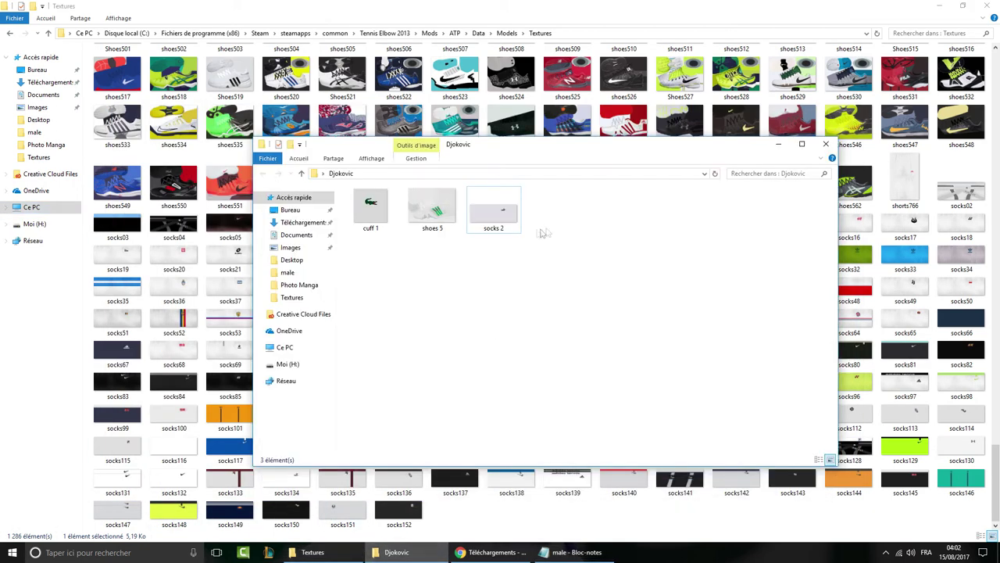
left_click(501, 215)
right_click(512, 234)
left_click(313, 552)
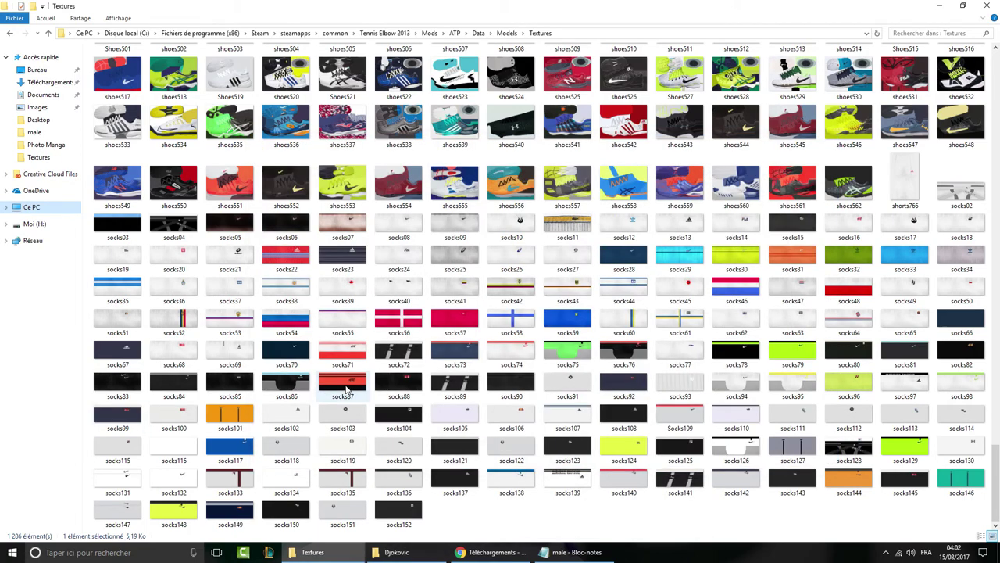
scroll(363, 391, "up", 3)
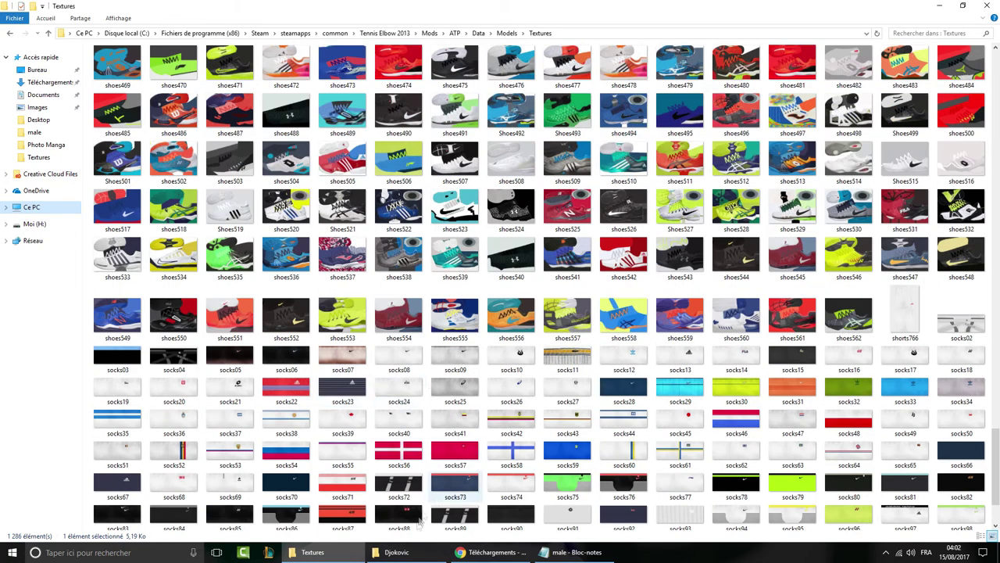
left_click(422, 552)
right_click(498, 210)
left_click(539, 498)
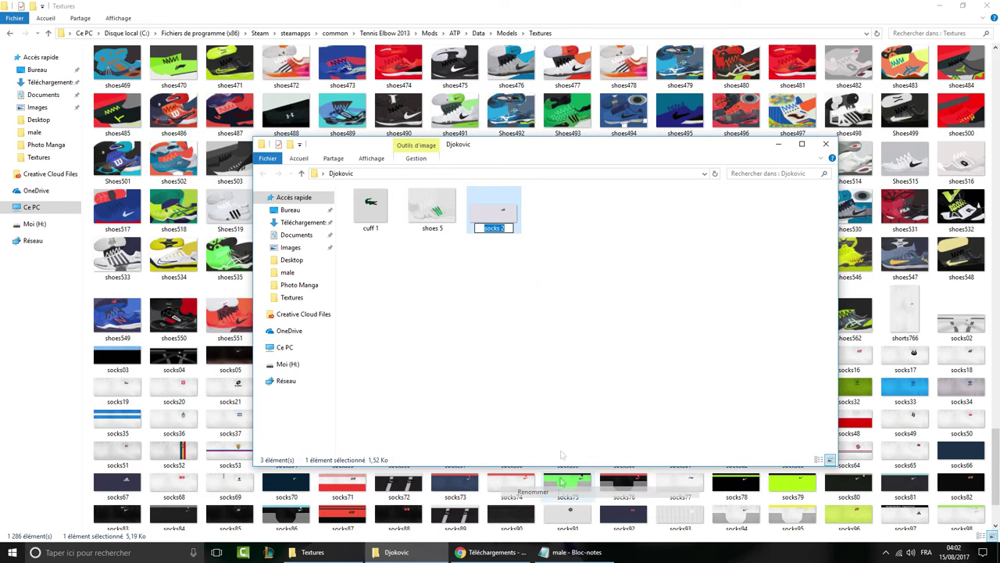
left_click(512, 230)
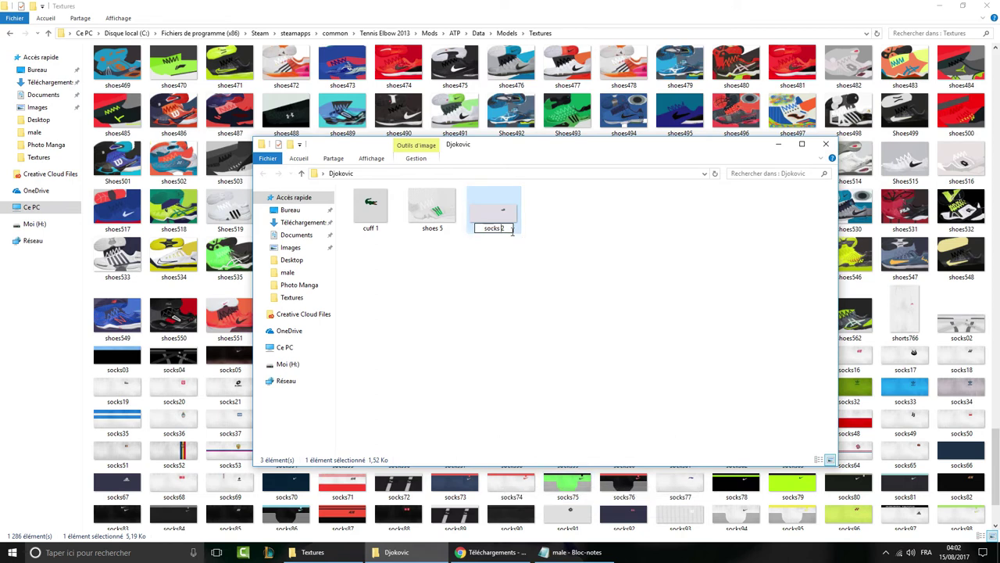
type("0")
key("Return")
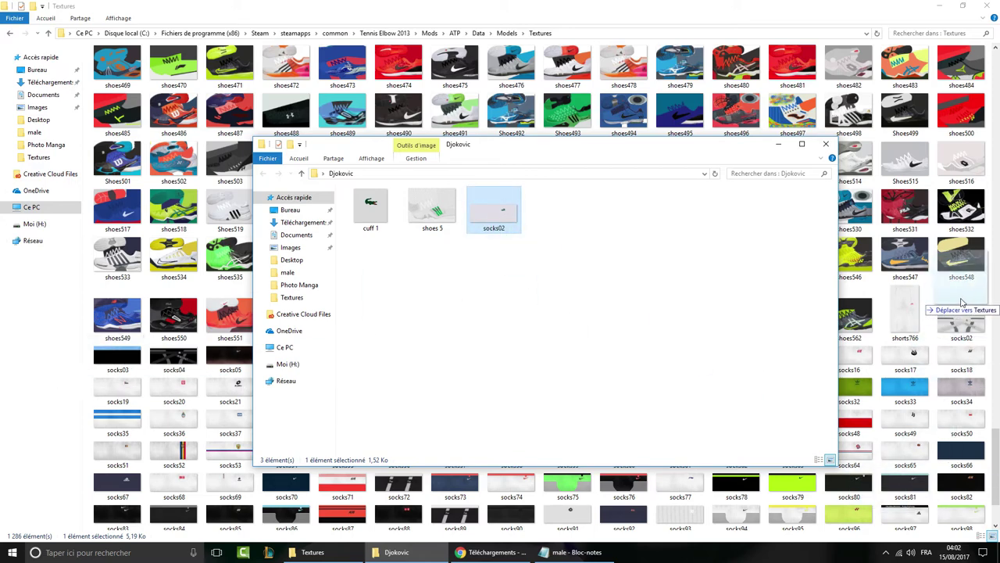
- Move socks02 from the Djokovic folder into the Textures folder, replacing the existing socks02 file
left_click(891, 301)
left_click_drag(891, 301, 893, 303)
left_click(489, 201)
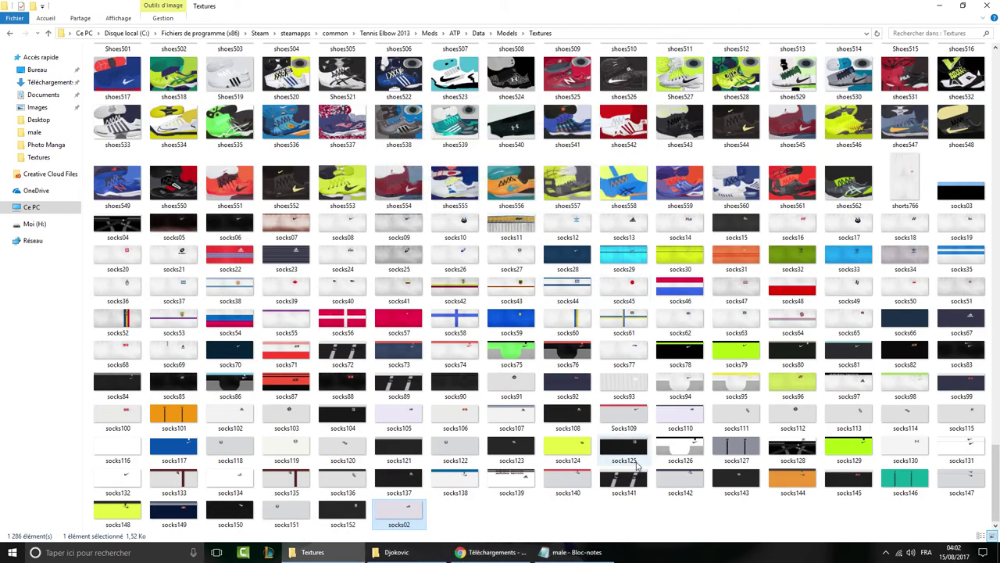
- Return to the Djokovic folder and rename the shoes 5 texture as shoes05
left_click(415, 558)
left_click(414, 558)
left_click(396, 551)
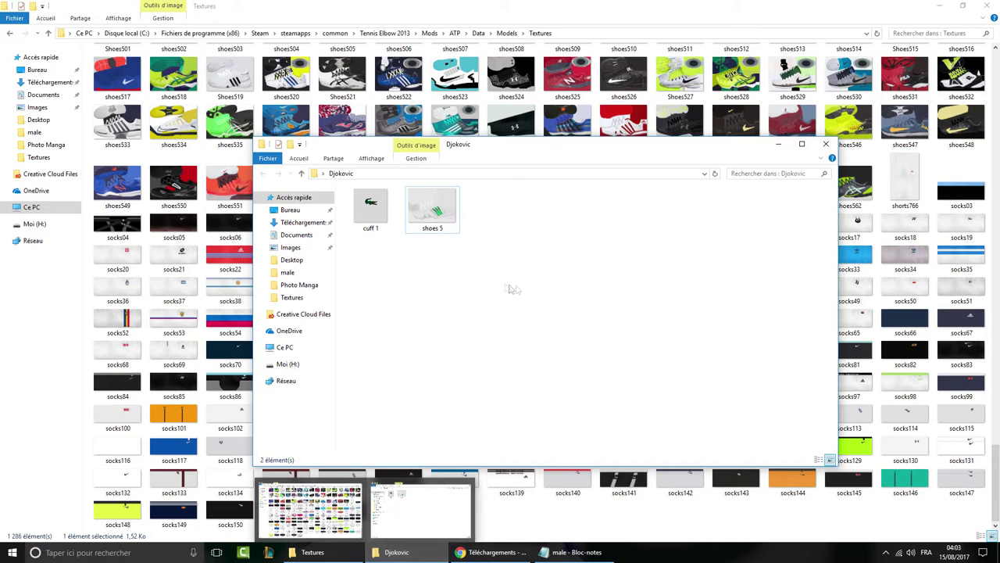
right_click(449, 227)
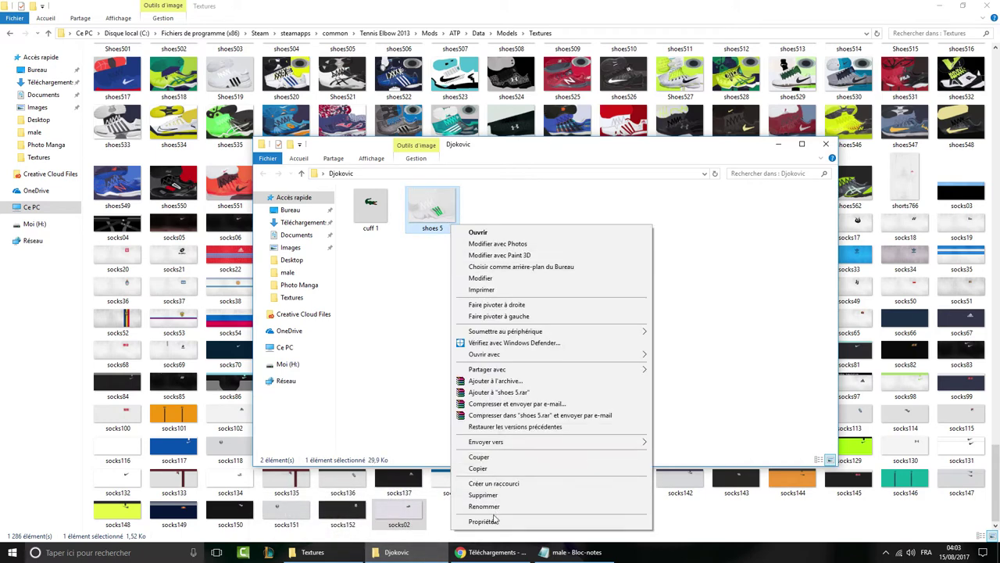
left_click(484, 506)
left_click(441, 228)
key("BackSpace")
type("0")
key("Return")
- Move shoes05 into the Textures folder, replacing the existing file, and refresh the folder to check the shoes textures
left_click_drag(449, 228, 579, 491)
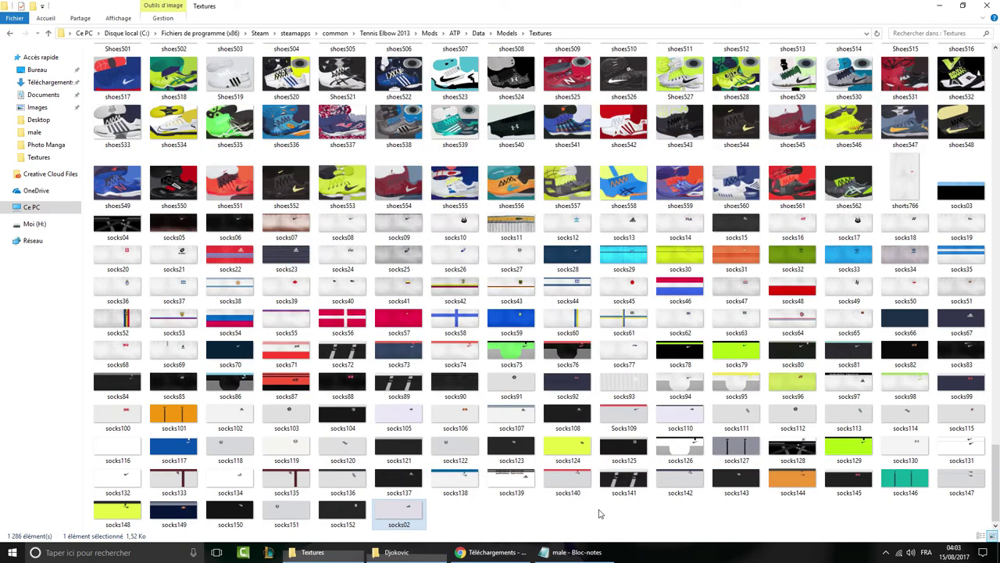
left_click(467, 204)
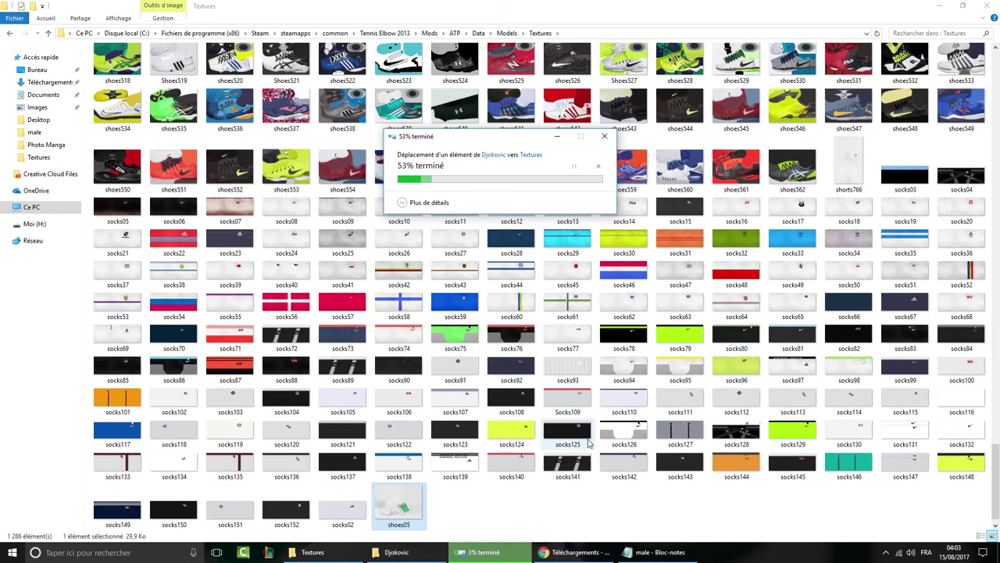
left_click(876, 34)
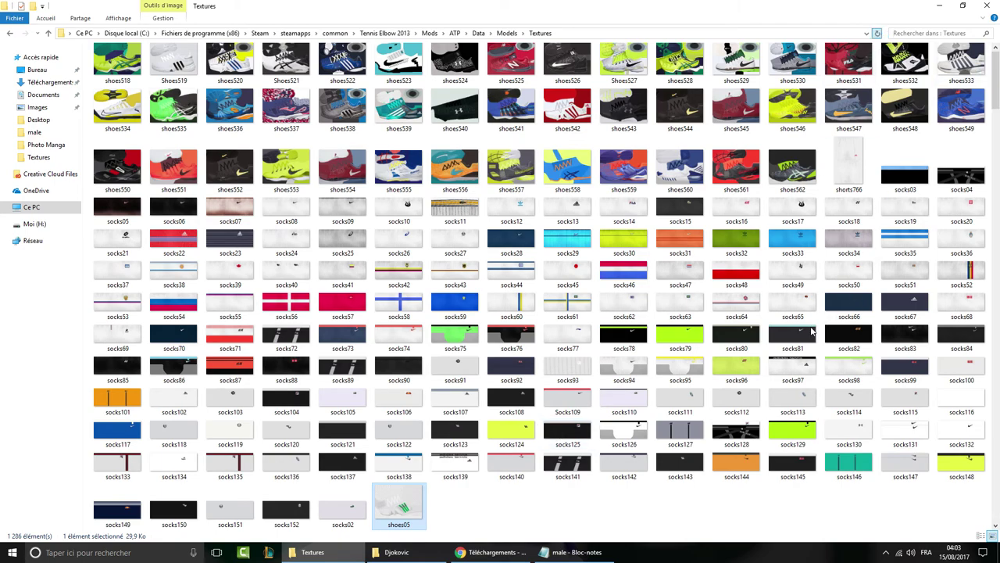
scroll(653, 321, "down", 4)
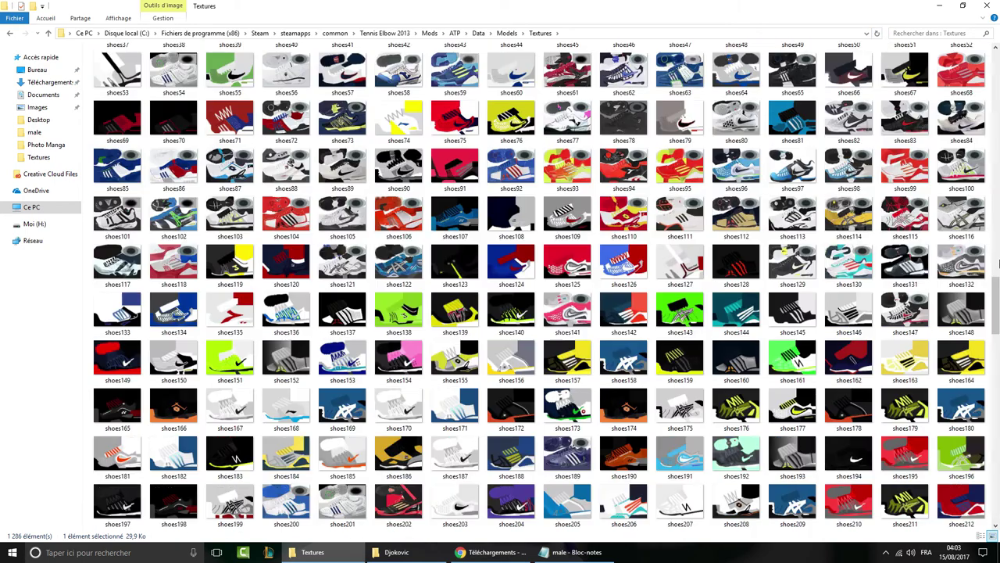
left_click(998, 264)
left_click_drag(996, 252, 996, 396)
- Close the Djokovic folder and minimize the Textures window to get back to the male text file
left_click(396, 552)
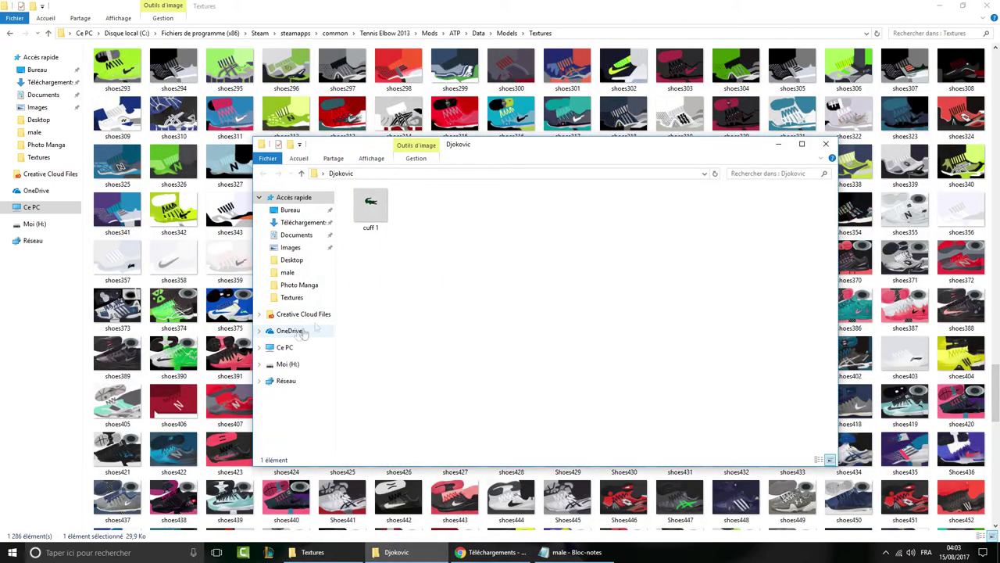
left_click(825, 144)
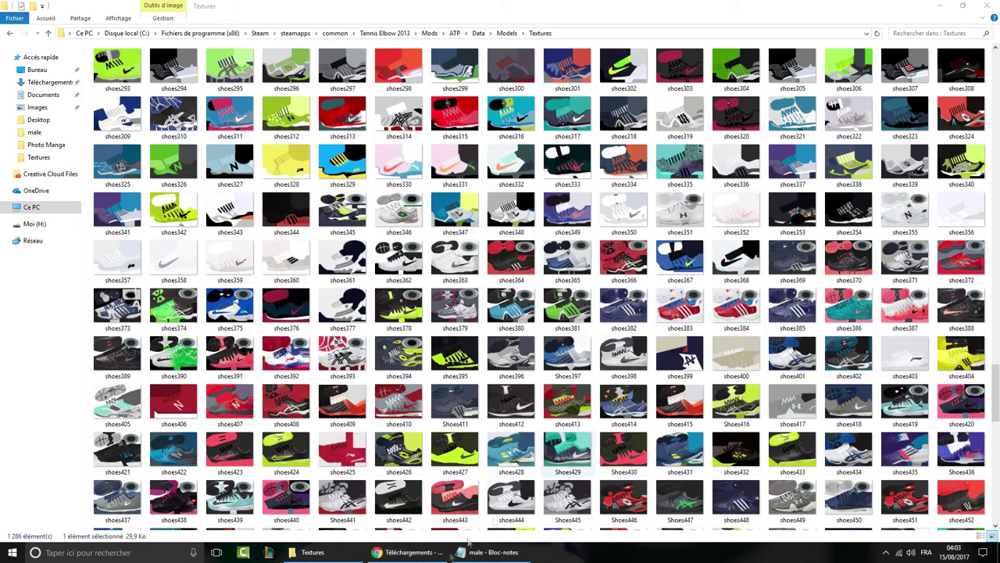
scroll(391, 422, "down", 3)
scroll(390, 422, "up", 12)
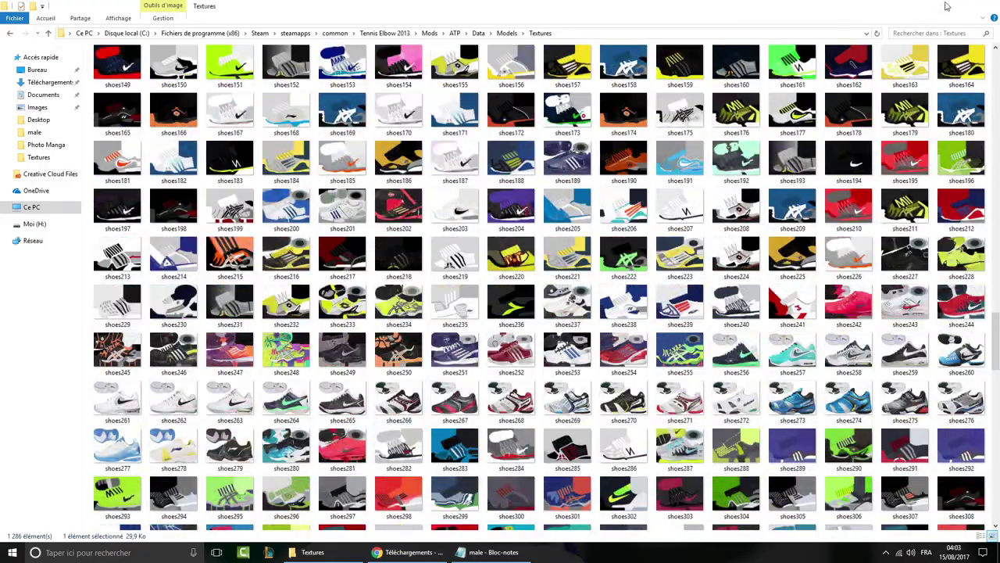
left_click(945, 6)
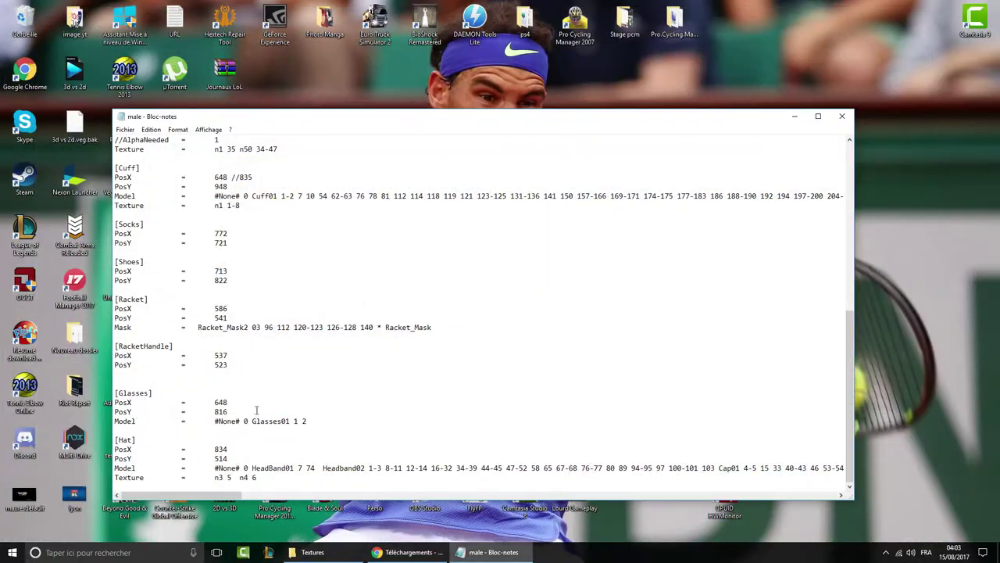
- Examine the HeadBand01 and Headband02 numbers in the Hat model line, then minimize the male text file
left_click_drag(253, 468, 436, 468)
left_click(442, 470)
left_click(795, 116)
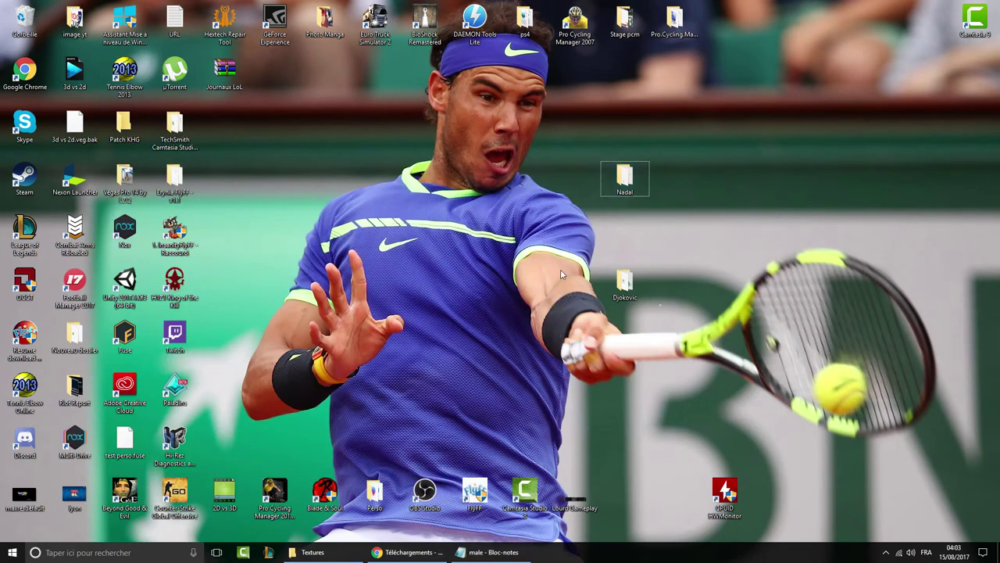
- Open the Nadal folder from the desktop, inspect its hat 3 texture and bring the Textures folder to the hat files
left_click_drag(551, 264, 669, 336)
double_click(625, 178)
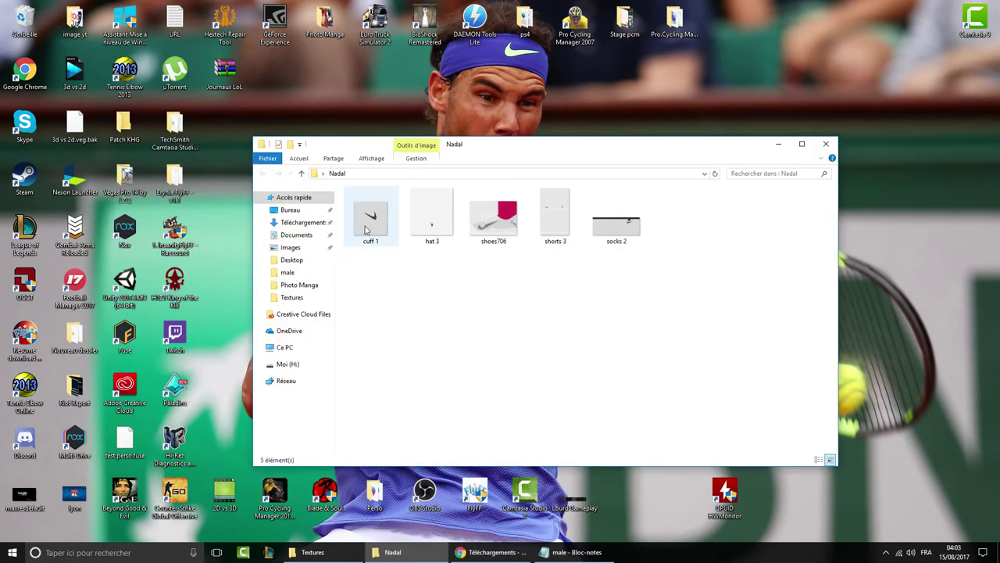
left_click(432, 217)
left_click(536, 289)
left_click_drag(440, 209, 469, 257)
left_click(313, 552)
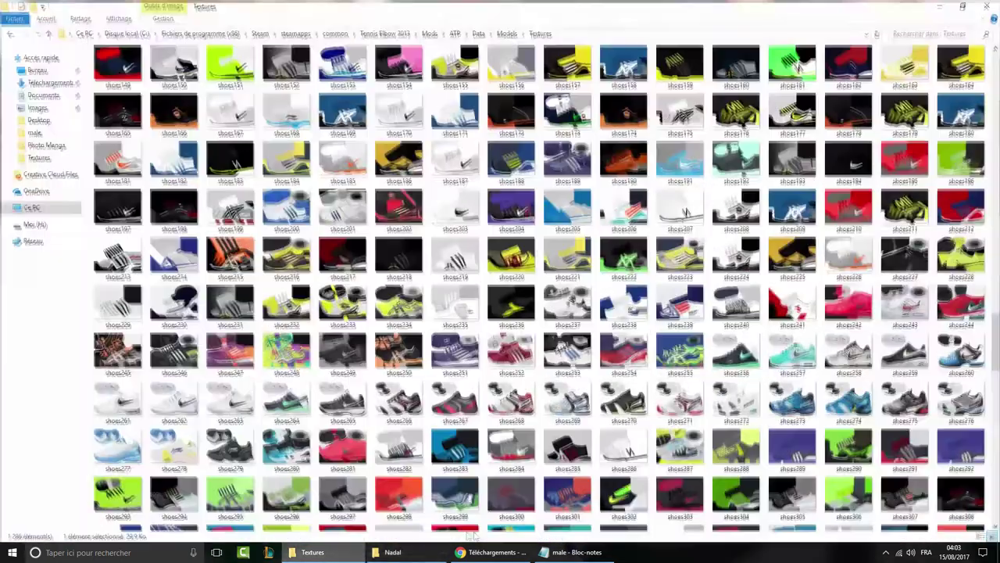
scroll(490, 398, "up", 15)
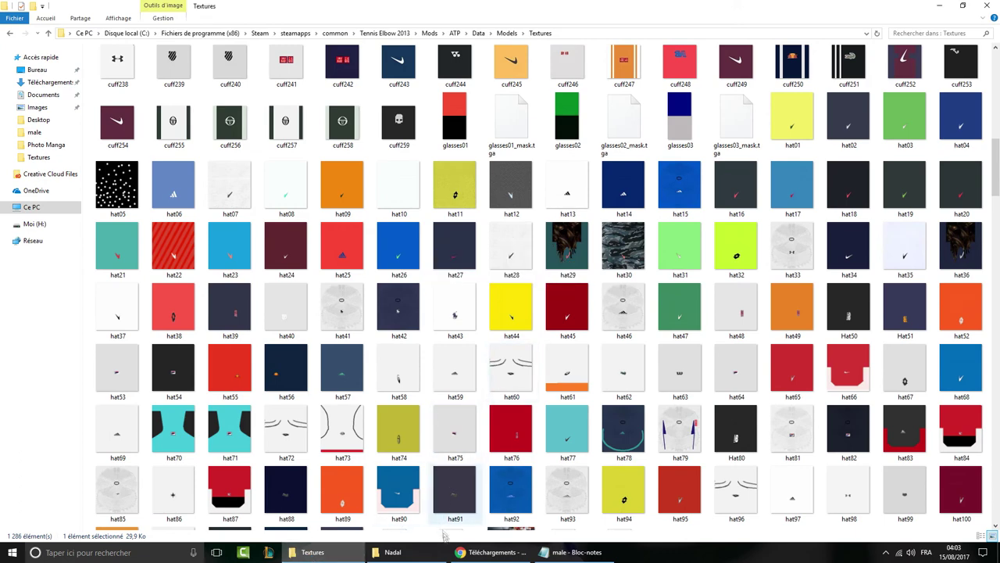
- Exit the League of Legends client, confirming the exit, and return to the Nadal folder
left_click(462, 552)
left_click(451, 552)
right_click(302, 552)
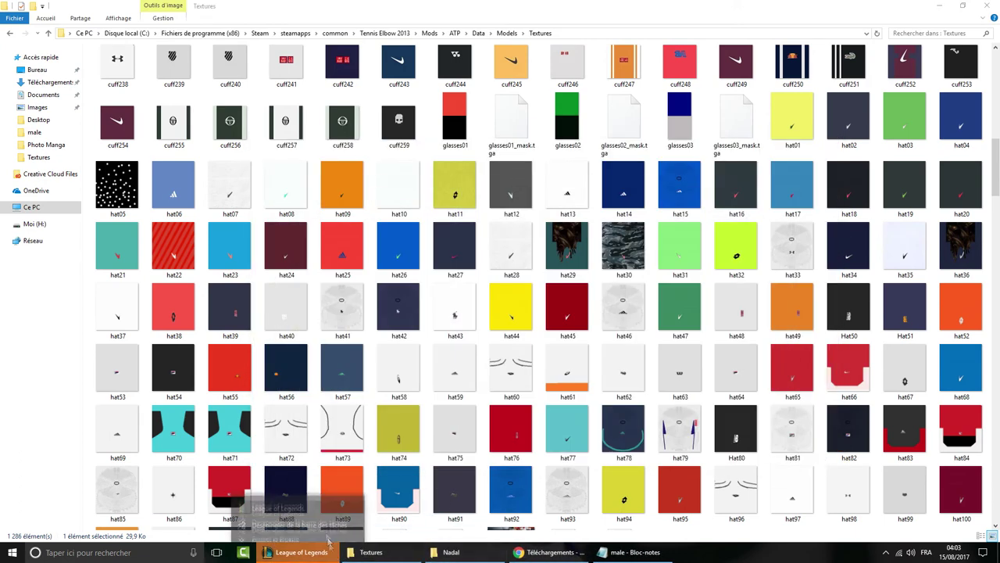
left_click(315, 530)
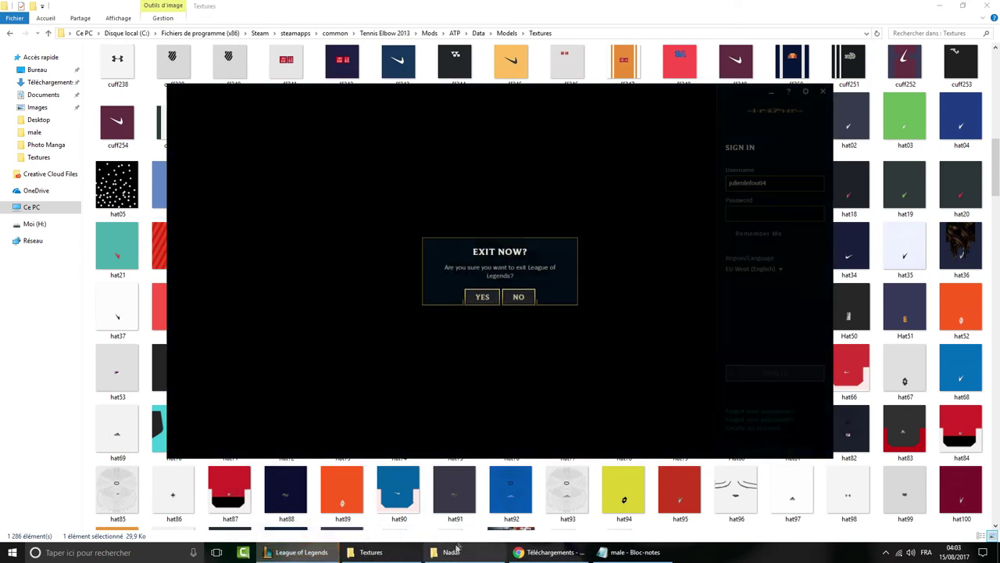
left_click(486, 297)
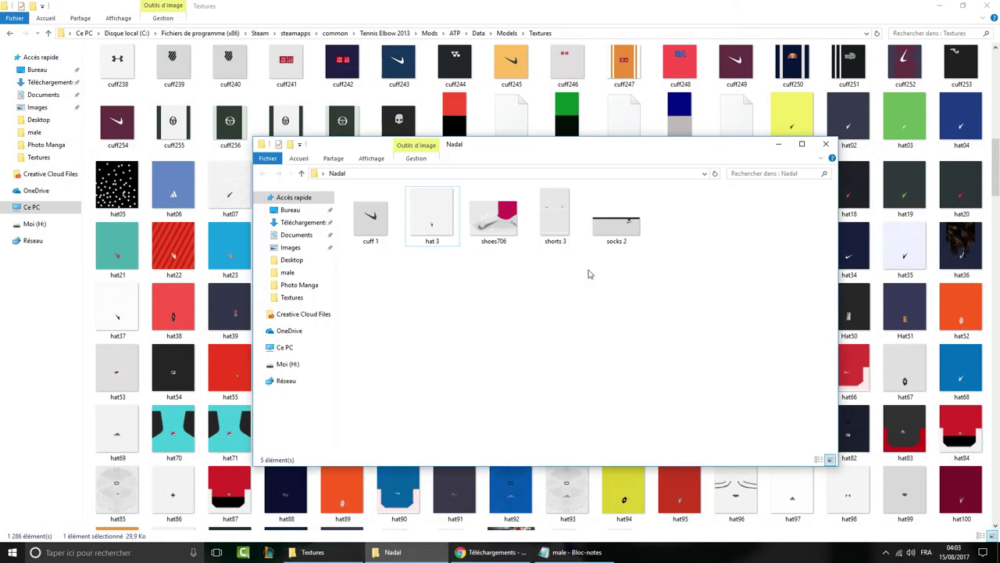
- Rename the hat 3 texture in the Nadal folder as hat03
left_click(442, 238)
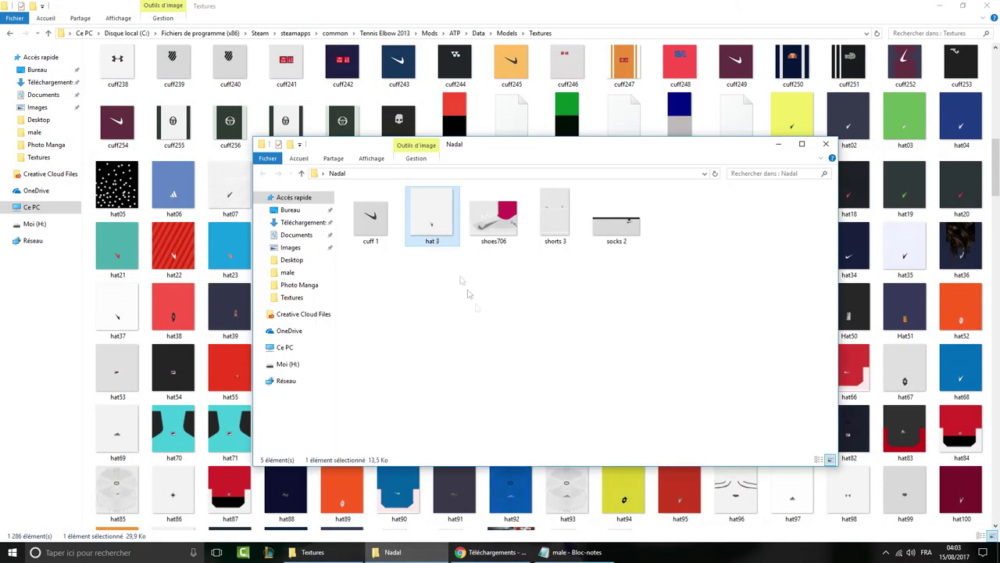
right_click(446, 233)
left_click(473, 514)
left_click(439, 242)
key("Return")
- Move hat03 from the Nadal folder into the Textures folder, replacing the existing hat03 file
left_click(47, 265)
scroll(410, 275, "up", 3)
scroll(412, 275, "up", 5)
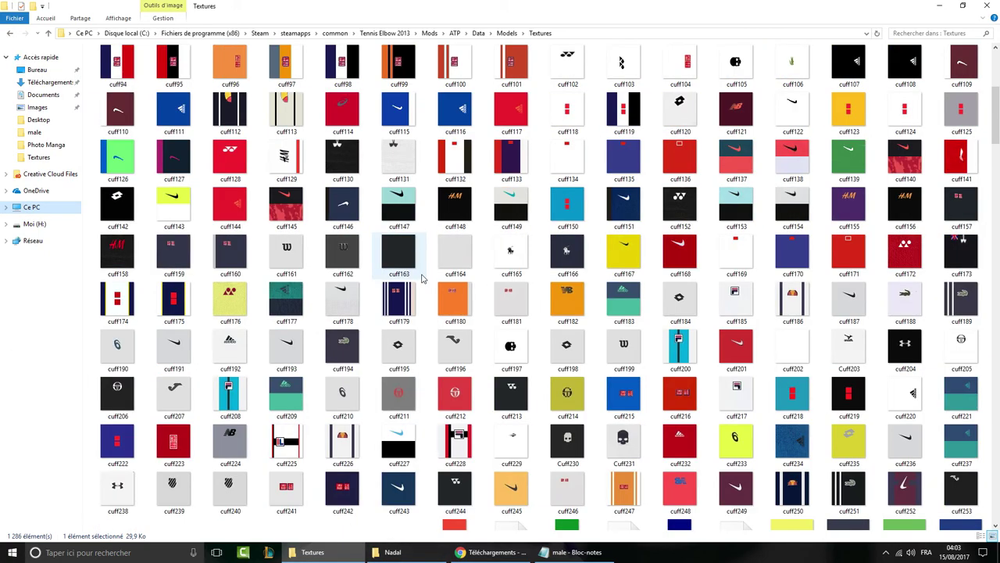
scroll(424, 279, "down", 8)
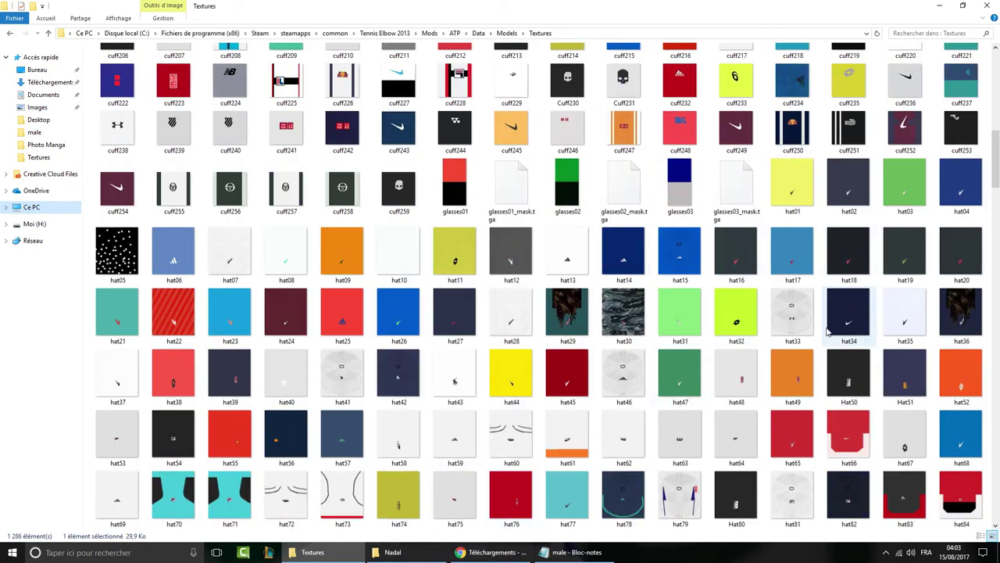
left_click(391, 552)
left_click_drag(424, 223, 937, 218)
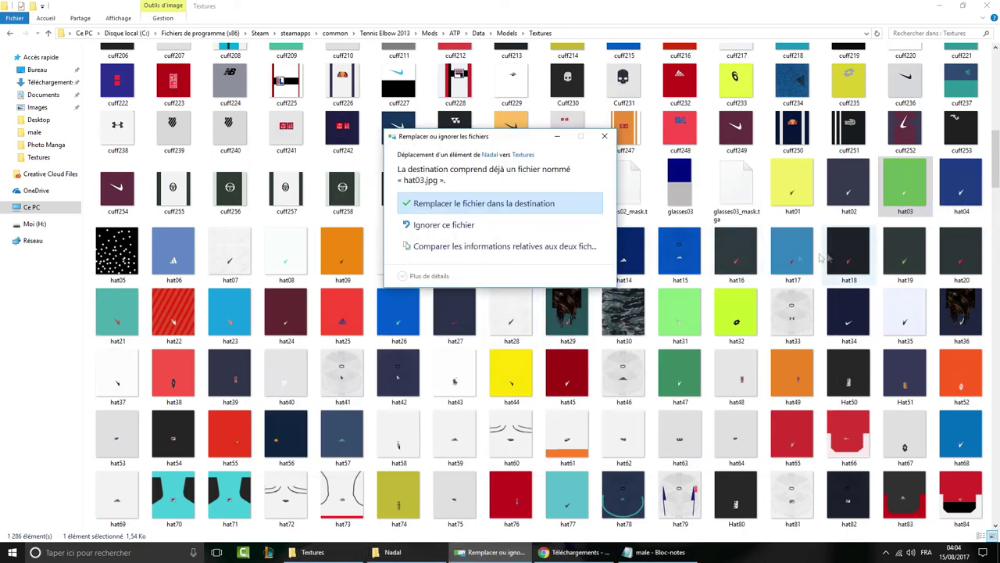
left_click(492, 225)
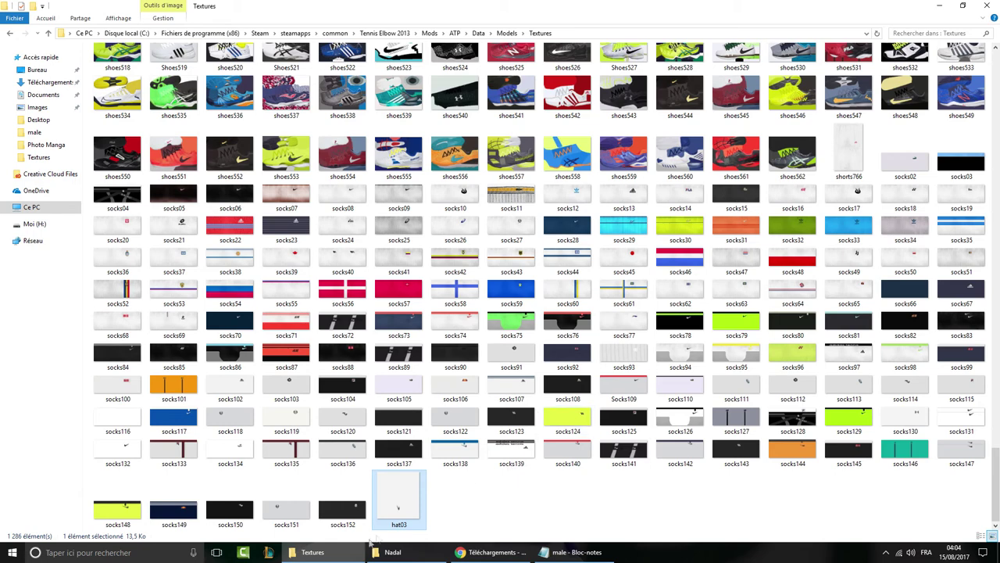
- Refresh the Textures folder and check hat03 among the hat textures
left_click(875, 33)
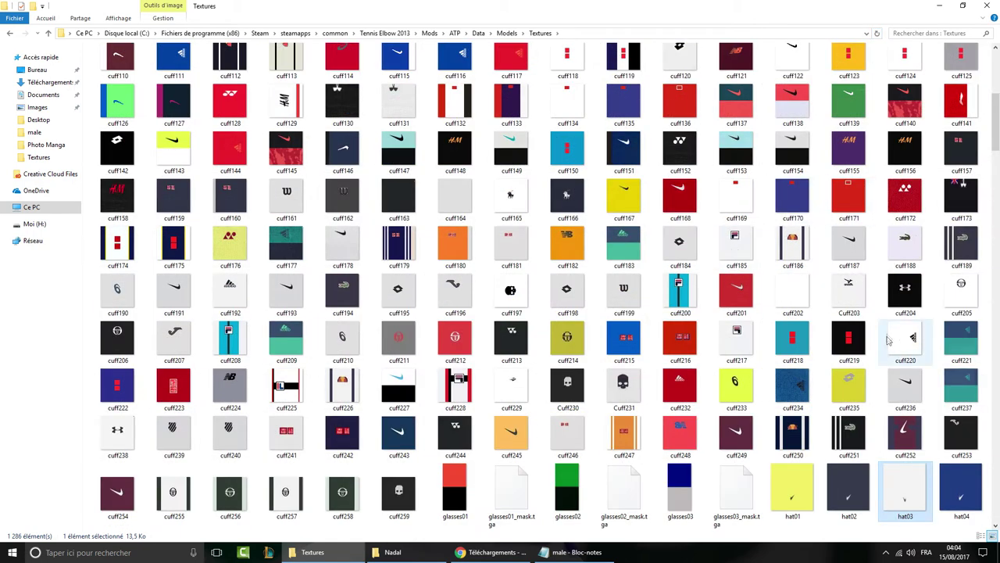
scroll(680, 434, "down", 2)
scroll(919, 431, "down", 3)
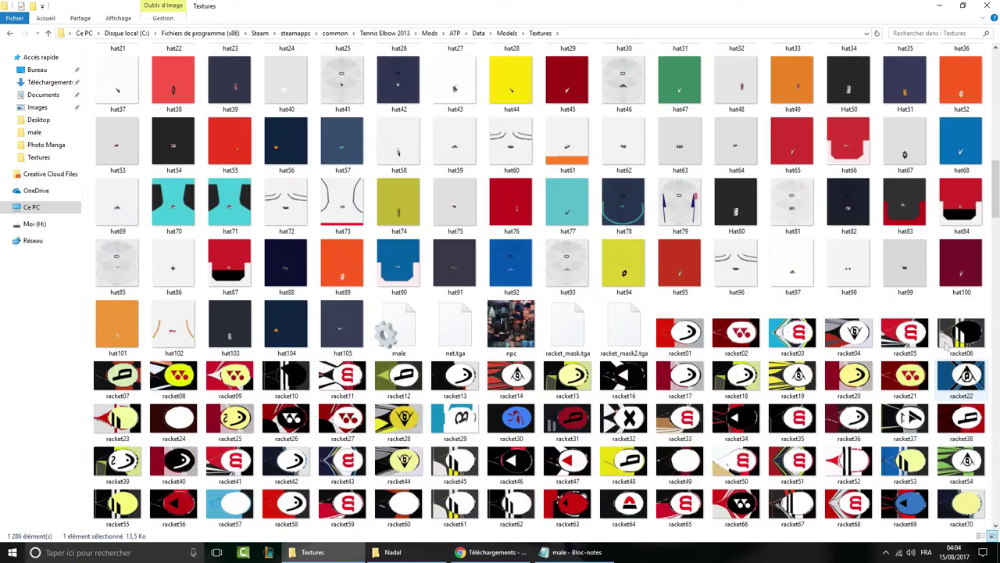
scroll(922, 293, "up", 3)
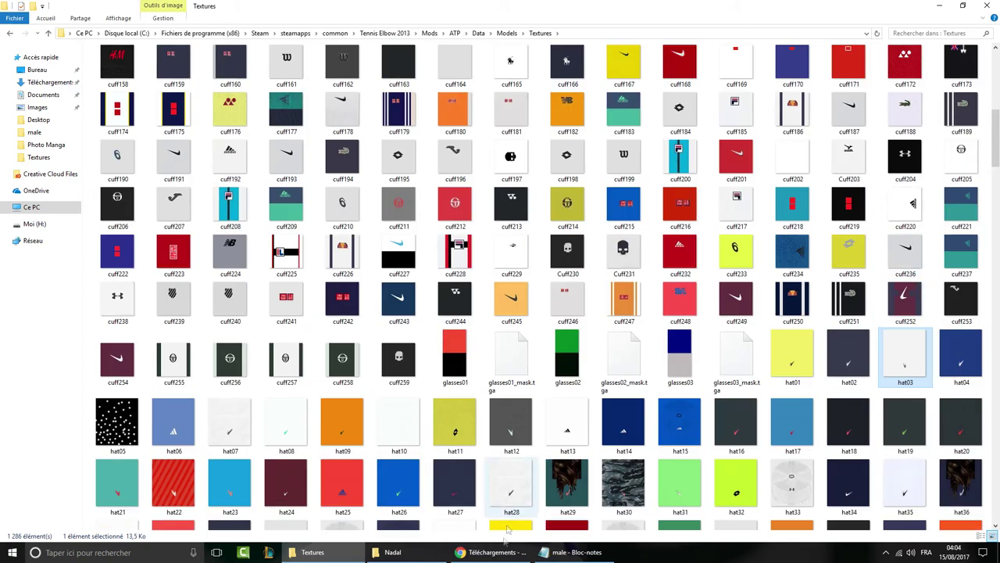
- Return to the male text file and highlight the HeadBand01 7 74 entry in the Hat model line
left_click(575, 551)
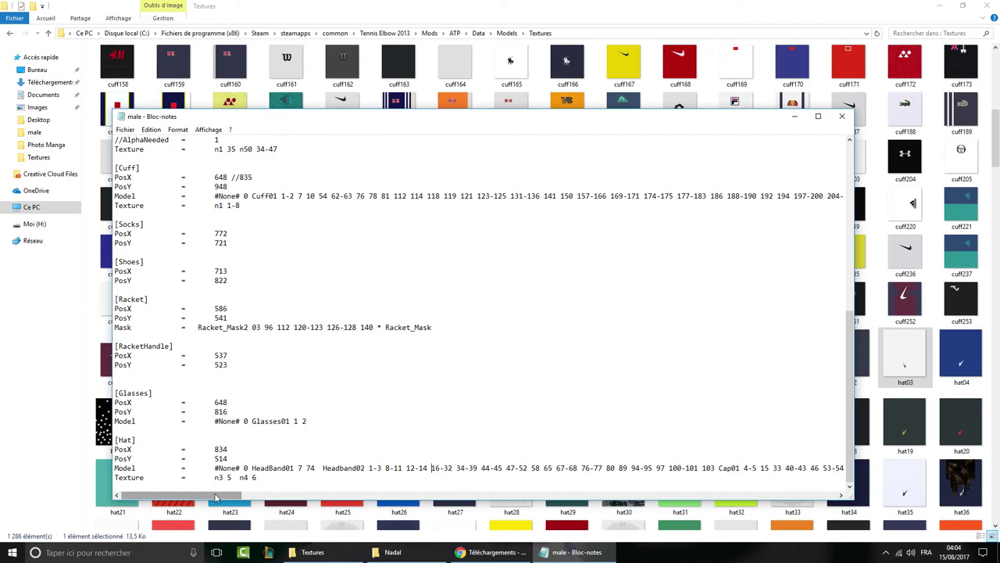
left_click_drag(250, 467, 315, 468)
left_click(303, 468)
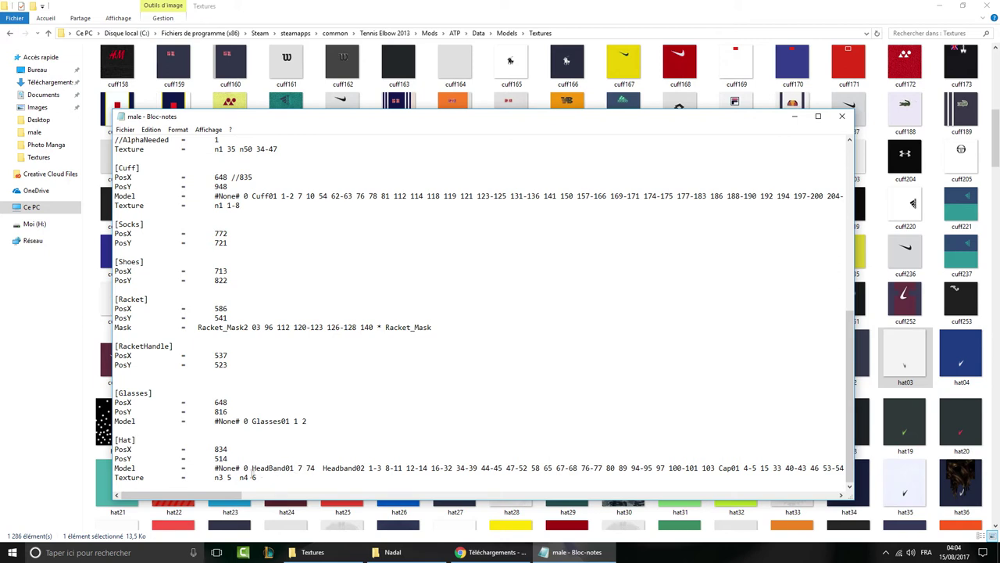
left_click_drag(251, 467, 316, 467)
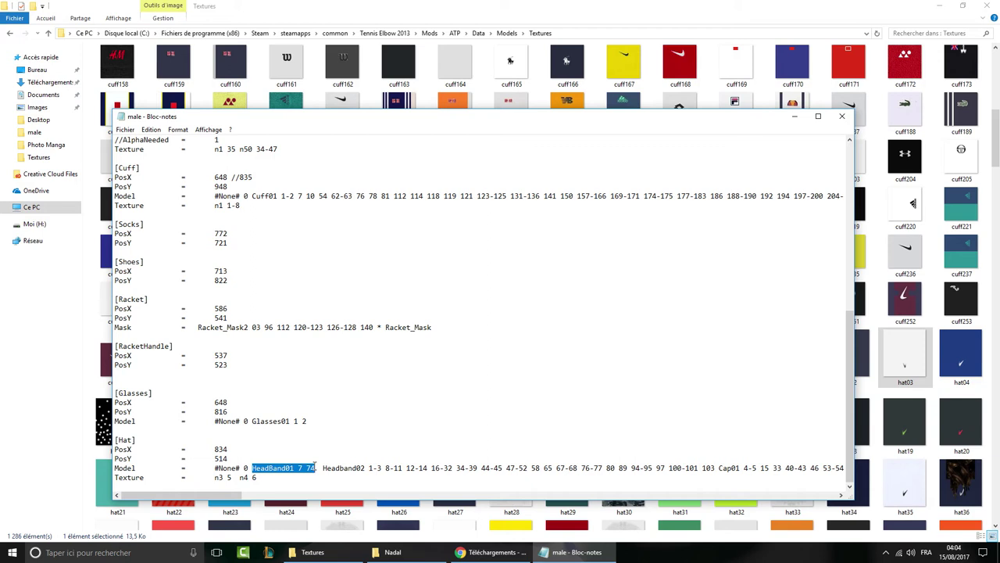
- Highlight the HeadBand01 numbers and the Headband02 entry in the Hat model line of the male text file
left_click(312, 476)
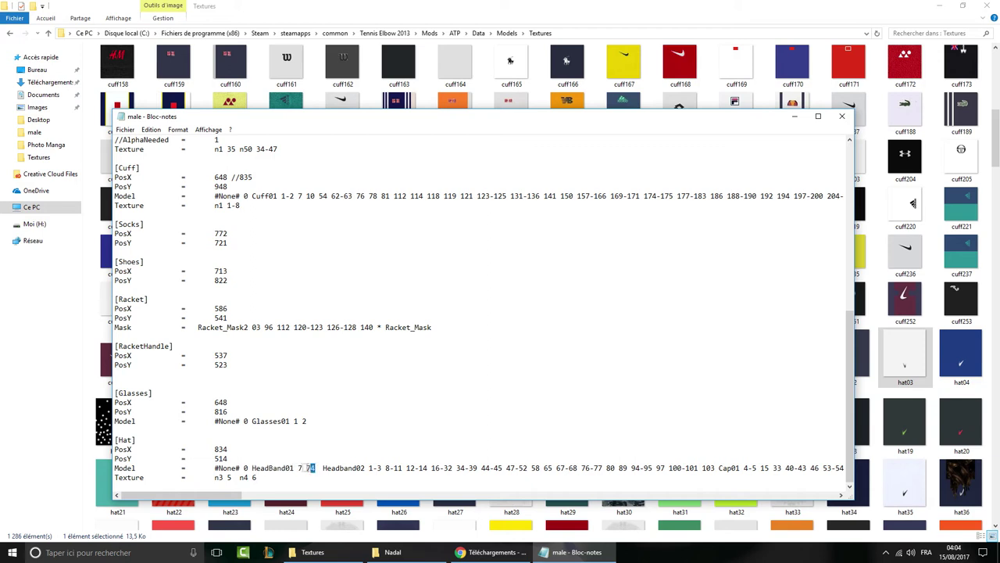
left_click_drag(311, 468, 261, 466)
left_click(320, 467)
left_click_drag(323, 468, 660, 471)
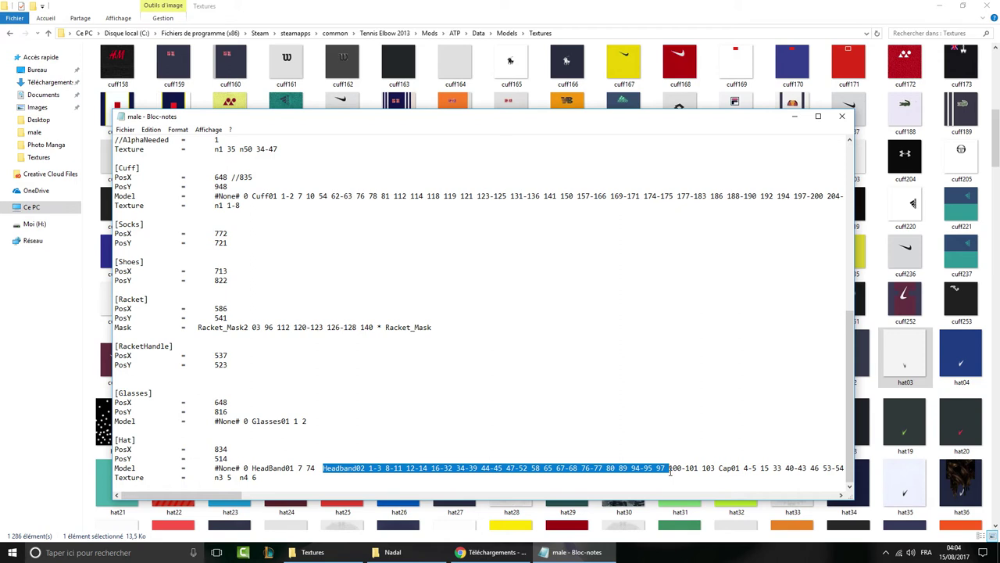
left_click(373, 474)
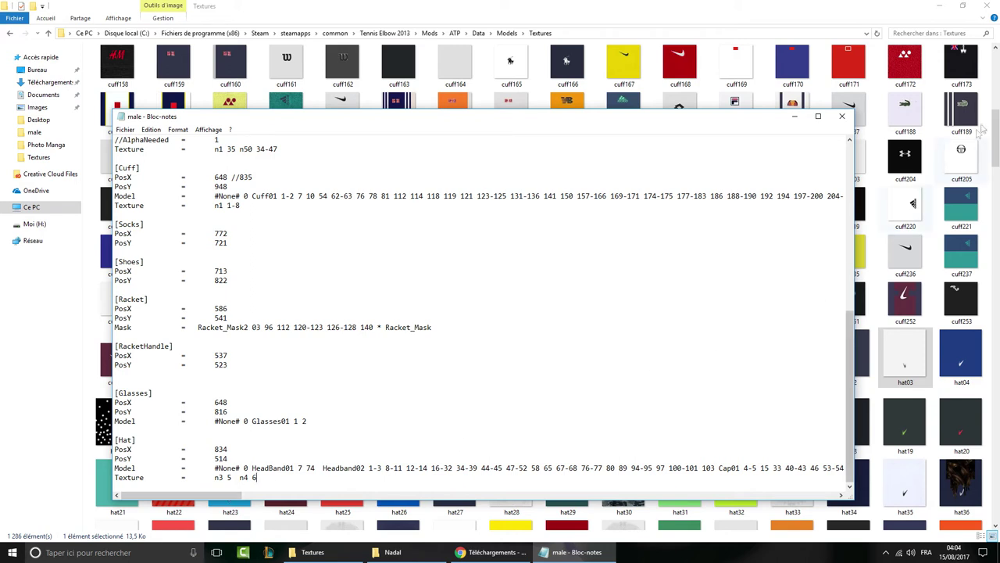
left_click_drag(320, 469, 545, 455)
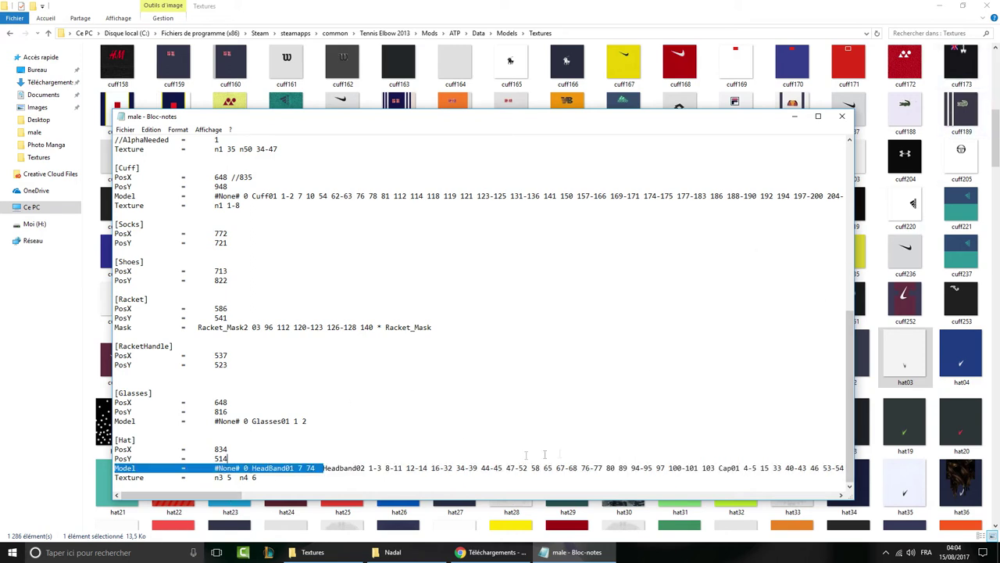
left_click_drag(686, 460, 715, 468)
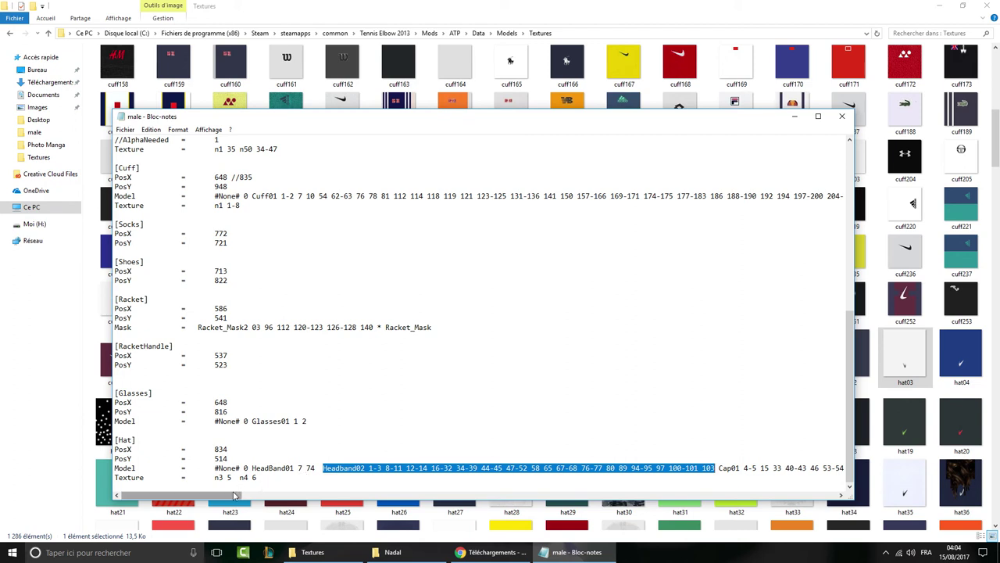
left_click(382, 468)
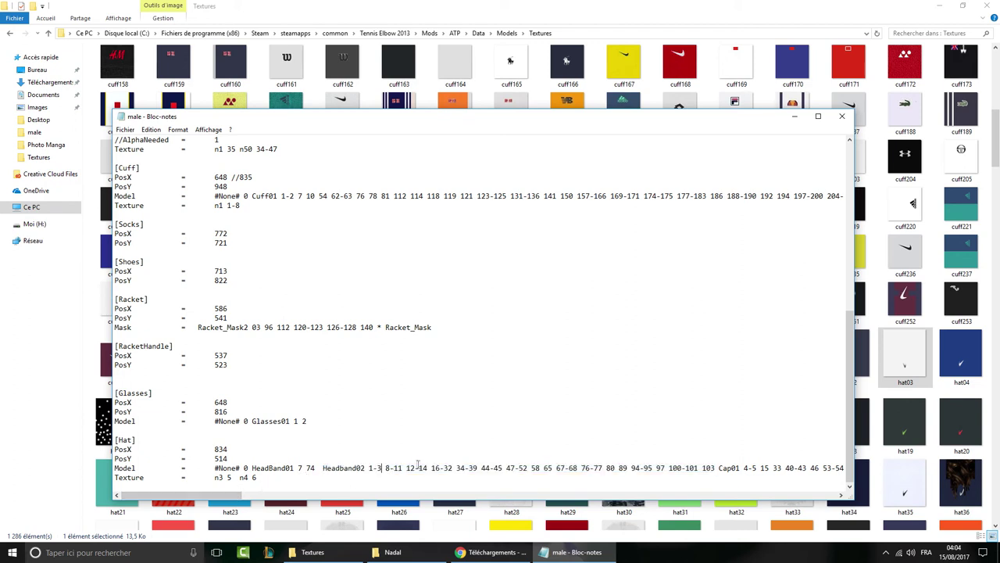
- Examine the Cap01 and Cap02 entries at the end of the Hat model line
left_click_drag(223, 494, 282, 494)
left_click_drag(365, 467, 743, 469)
left_click_drag(185, 494, 271, 493)
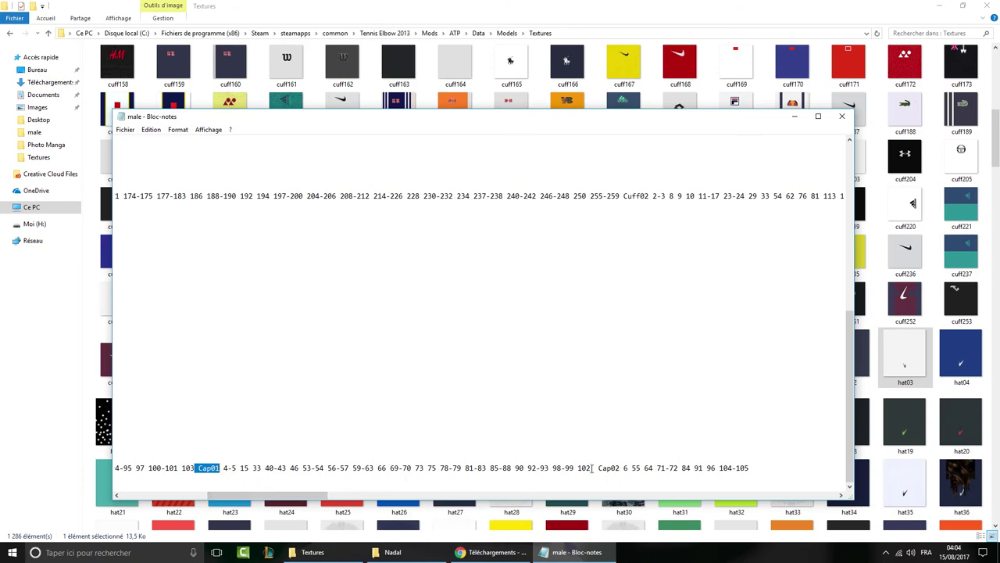
left_click_drag(591, 467, 335, 458)
left_click_drag(174, 494, 252, 506)
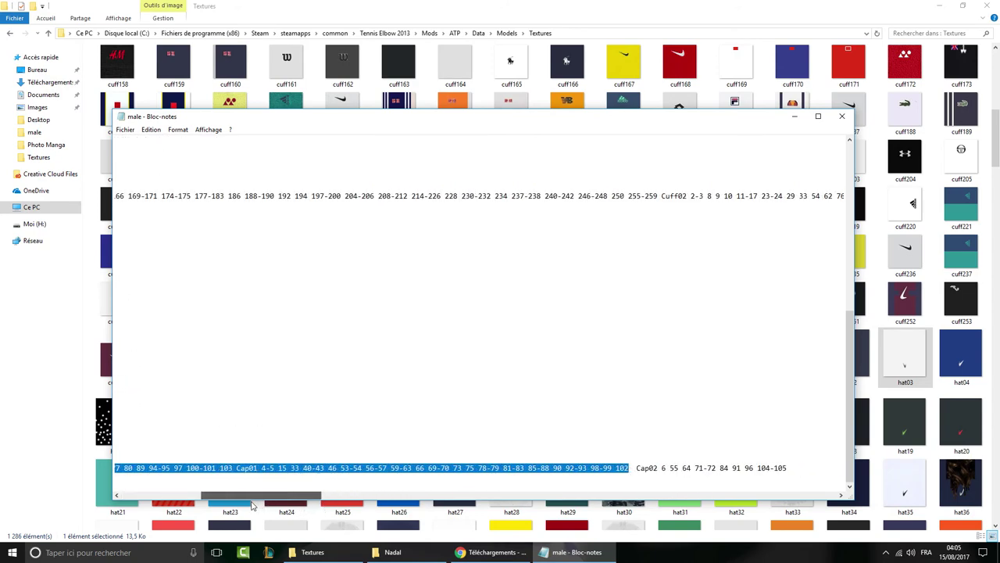
mouse_move(252, 507)
left_mouse_down()
mouse_move(249, 498)
mouse_move(270, 500)
left_mouse_up()
left_click(288, 483)
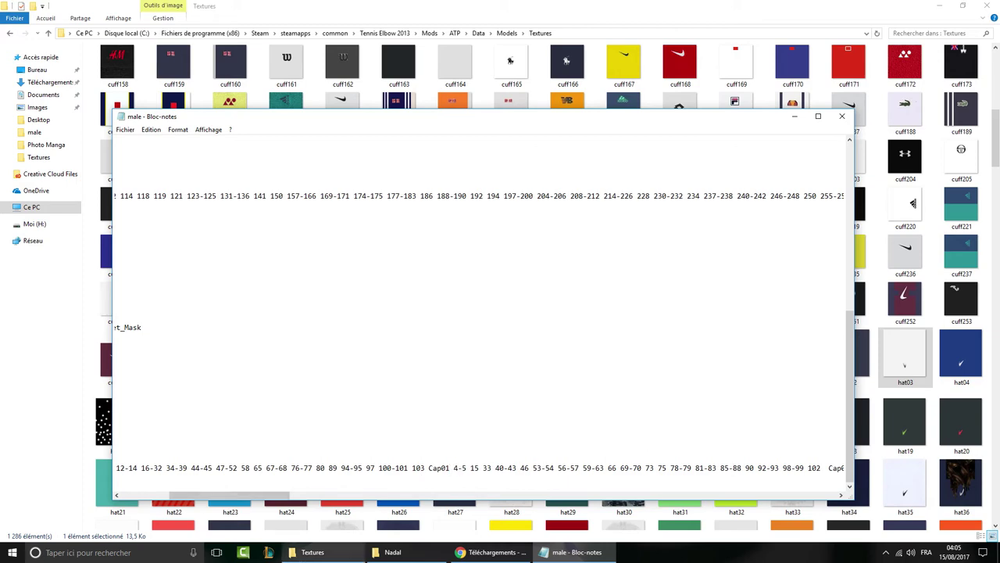
- Switch to the forum page in the browser and examine the outfit preview images, opening the last one at full size
left_click(492, 552)
left_click(59, 7)
scroll(487, 412, "down", 3)
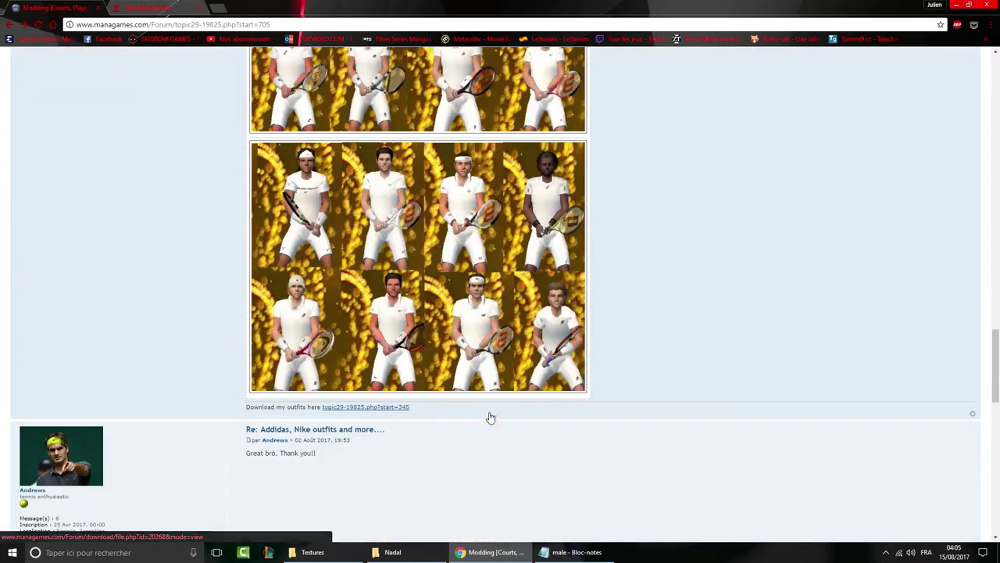
left_click(365, 273)
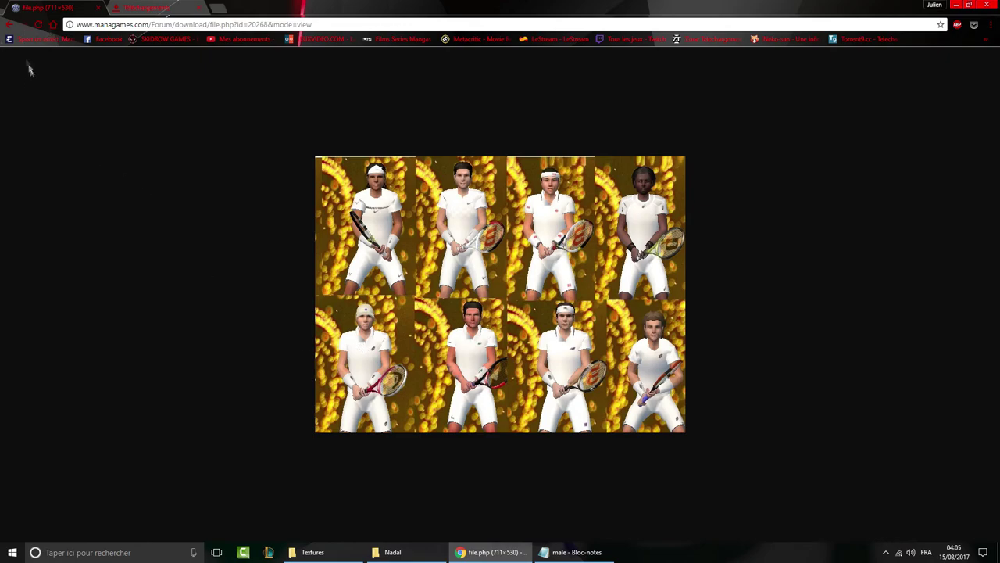
left_click(10, 25)
scroll(674, 348, "down", 5)
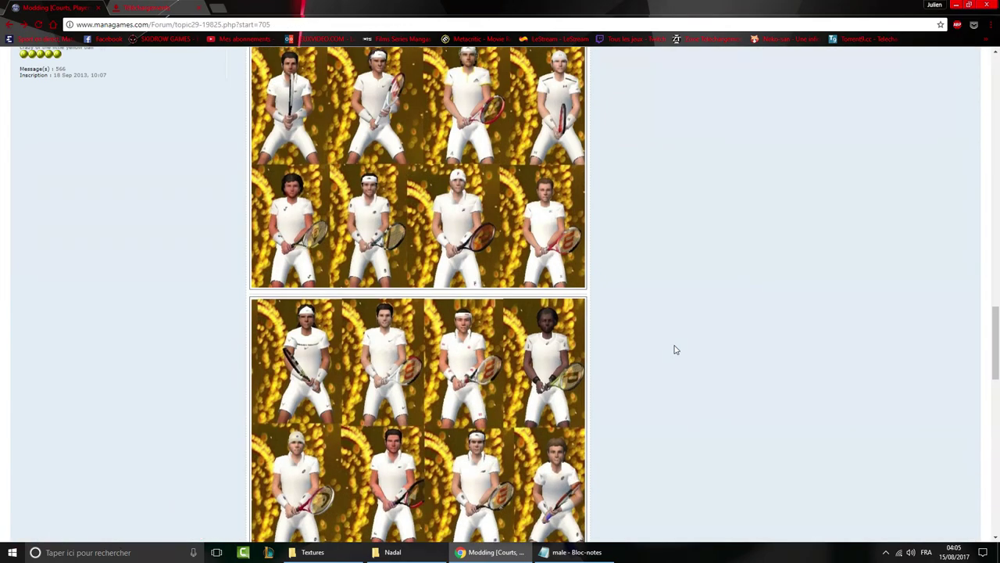
scroll(675, 349, "down", 5)
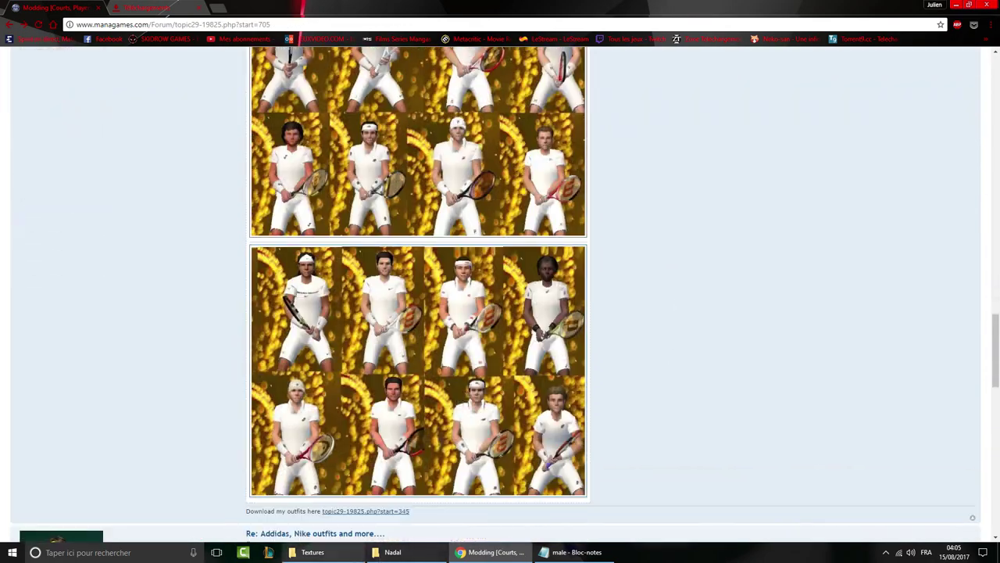
- Return to the male text file and review the Cap01 entry and the start of the Hat model line
left_click(574, 552)
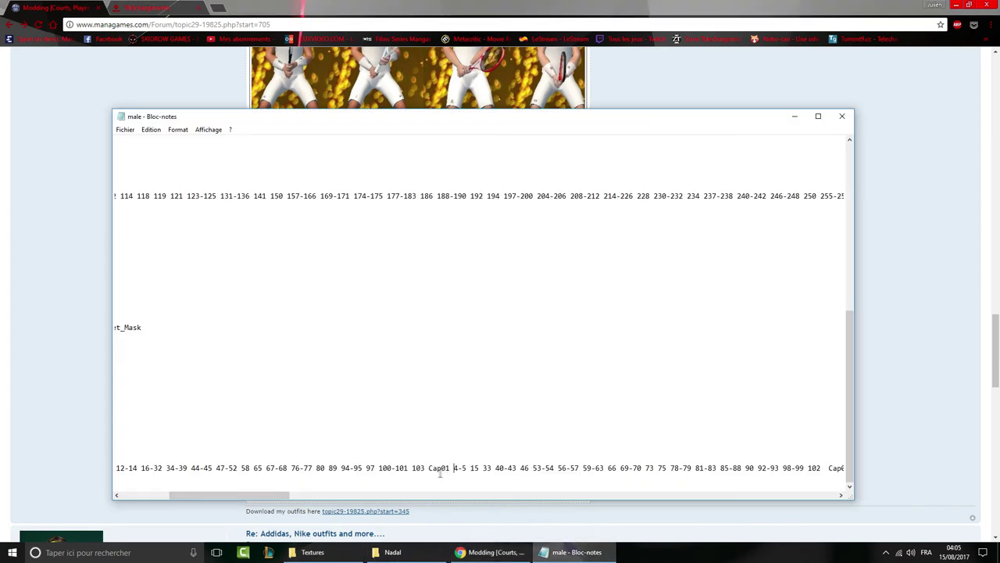
left_click_drag(434, 468, 706, 476)
left_click(347, 480)
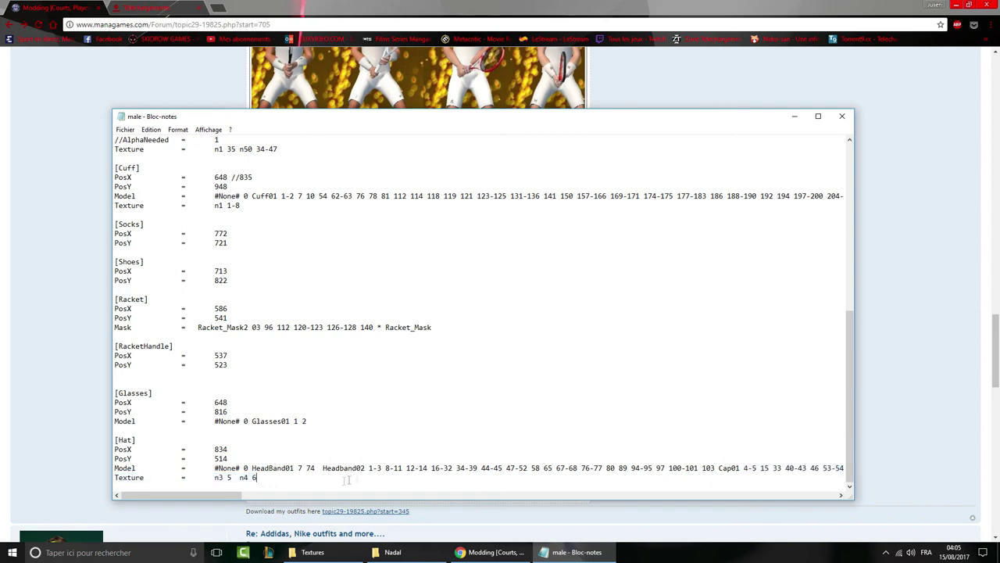
left_click_drag(227, 495, 160, 497)
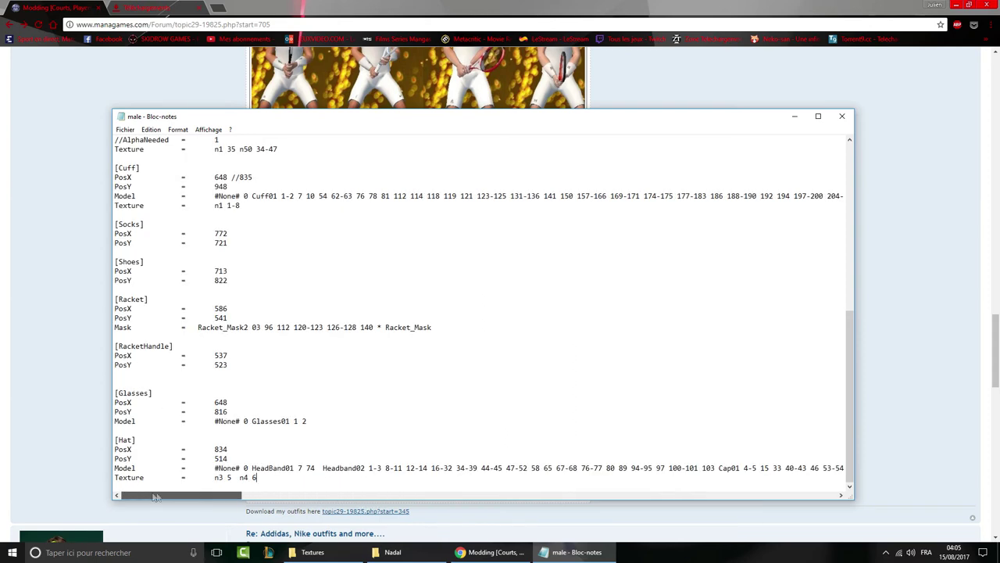
- Look through the cuff and hat textures in the Textures folder and check the files left in the Nadal folder
left_click(312, 551)
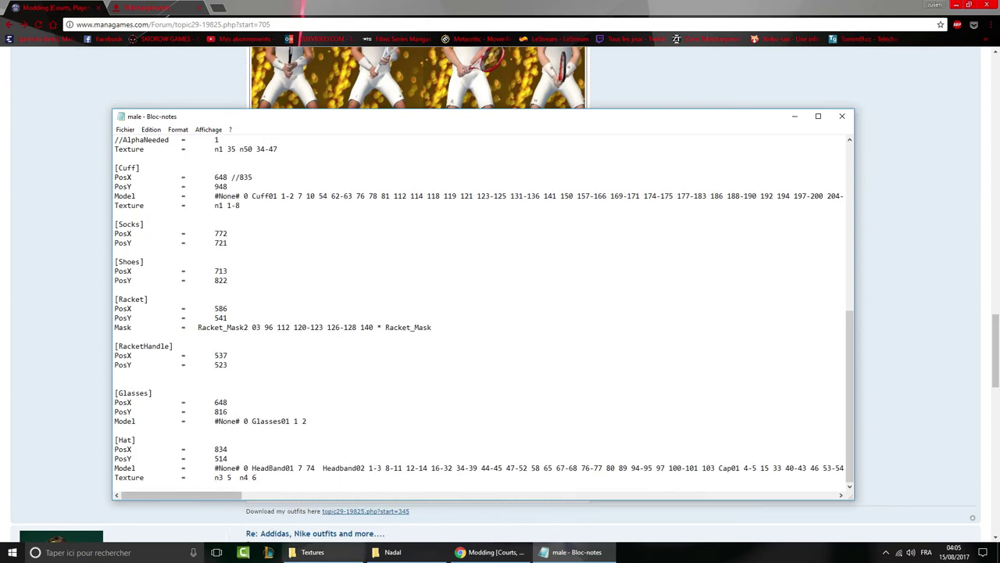
scroll(692, 250, "up", 6)
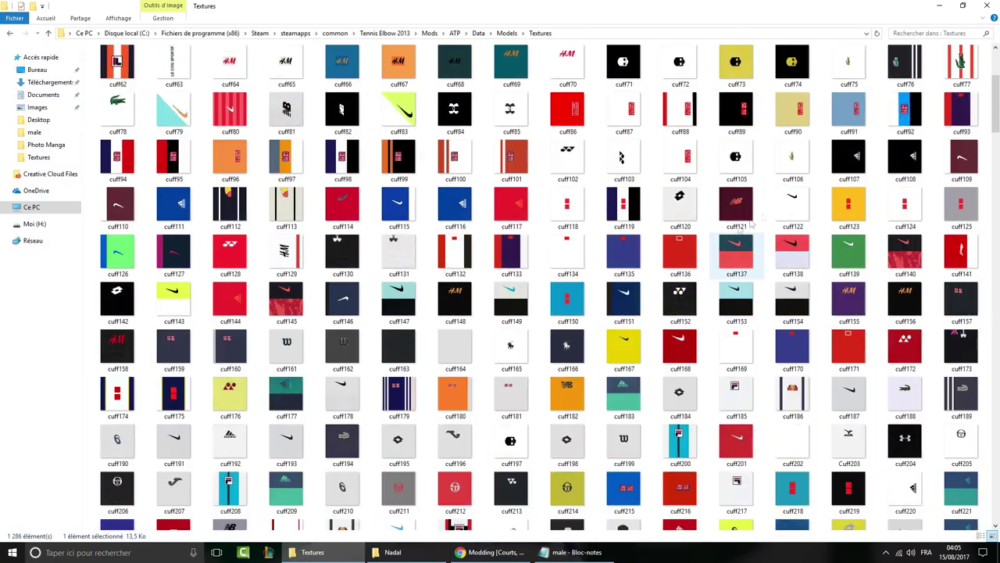
scroll(770, 351, "down", 10)
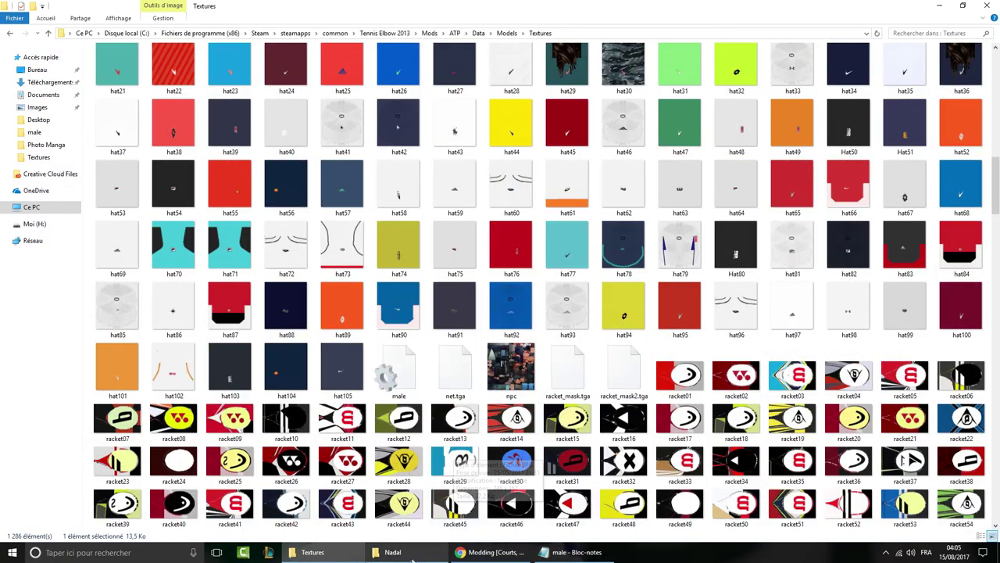
left_click(387, 552)
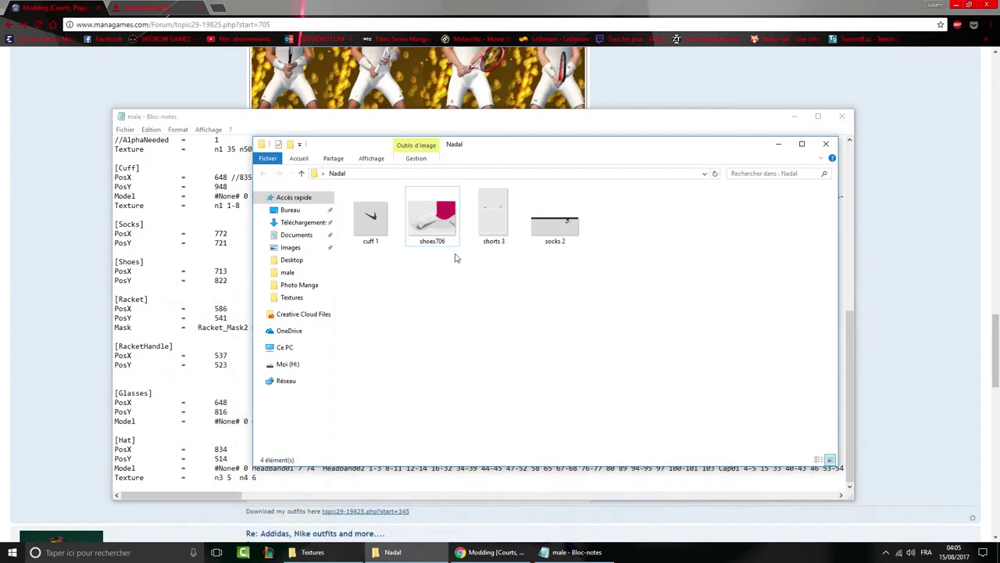
- Minimize all open windows and launch Tennis Elbow 2013 from the desktop
left_click(336, 552)
double_click(391, 552)
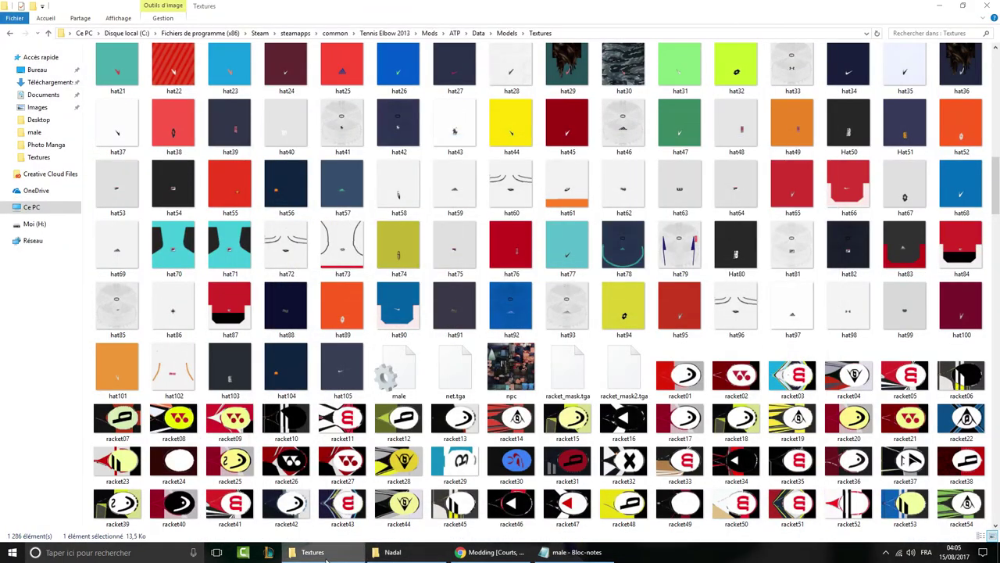
left_click(336, 551)
left_click(406, 553)
left_click(577, 552)
left_click(576, 552)
left_click(402, 552)
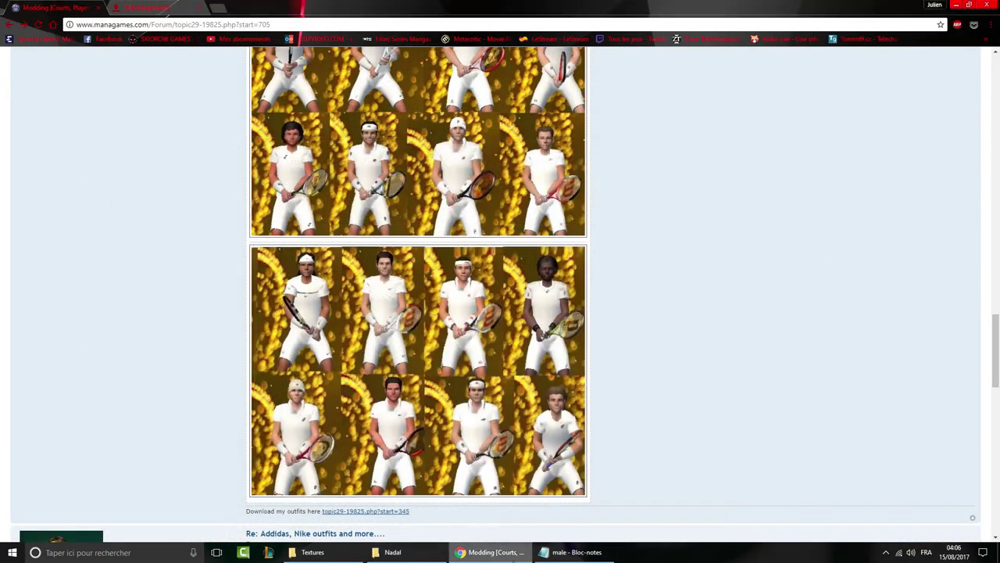
left_click(491, 552)
double_click(124, 75)
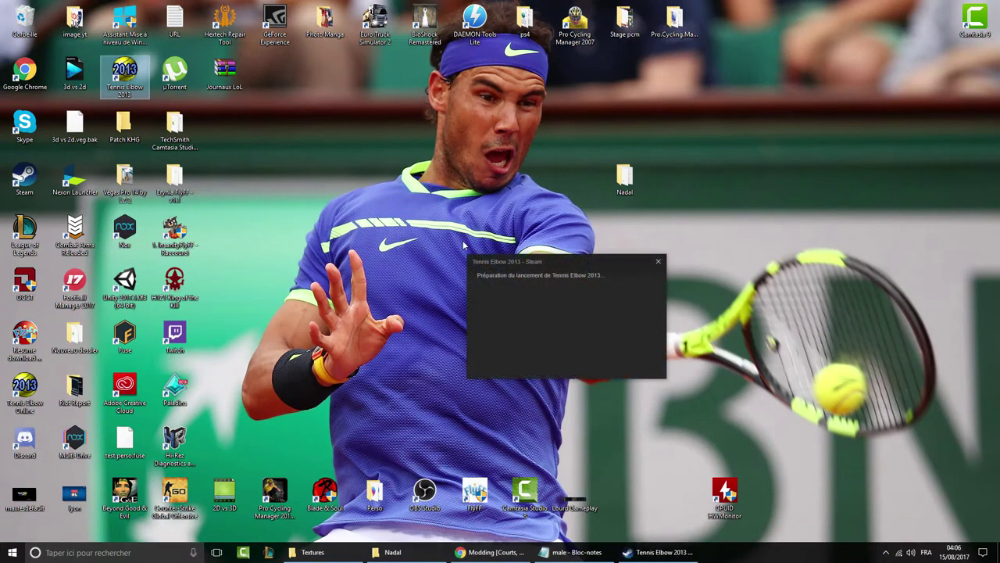
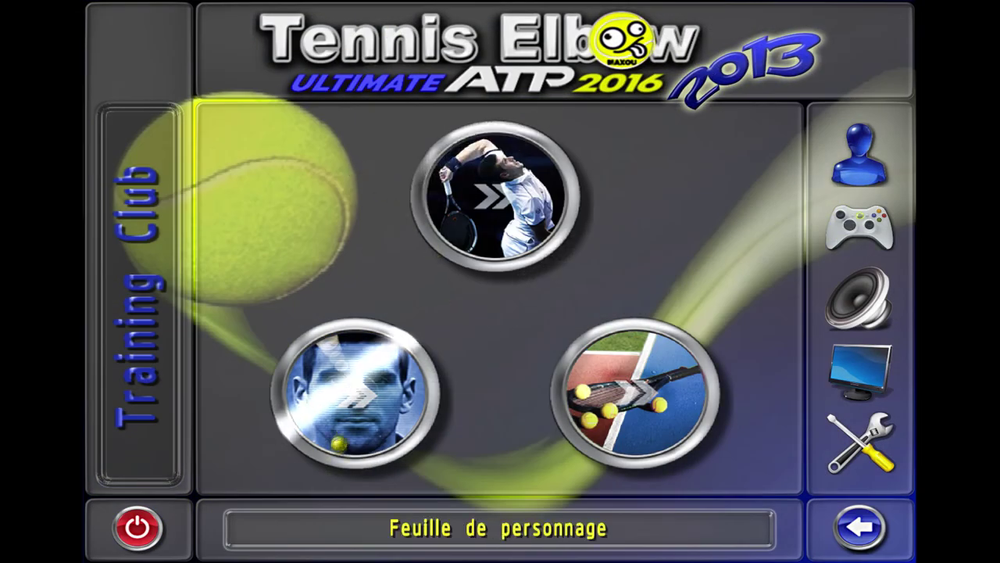
- Open the appearance configuration from the character sheet and preview hat model 3 from the side
left_click(341, 446)
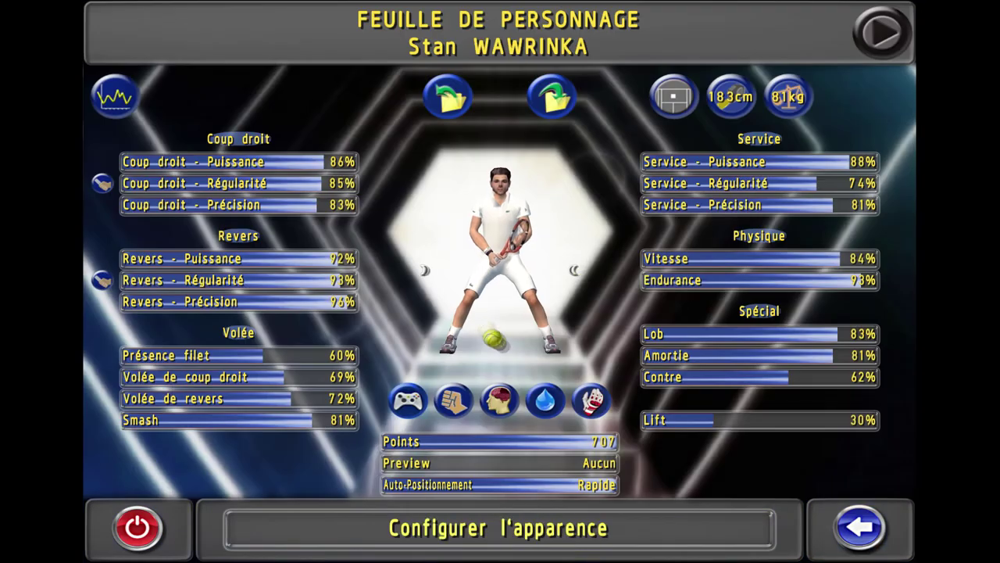
left_click(537, 282)
left_click(276, 112)
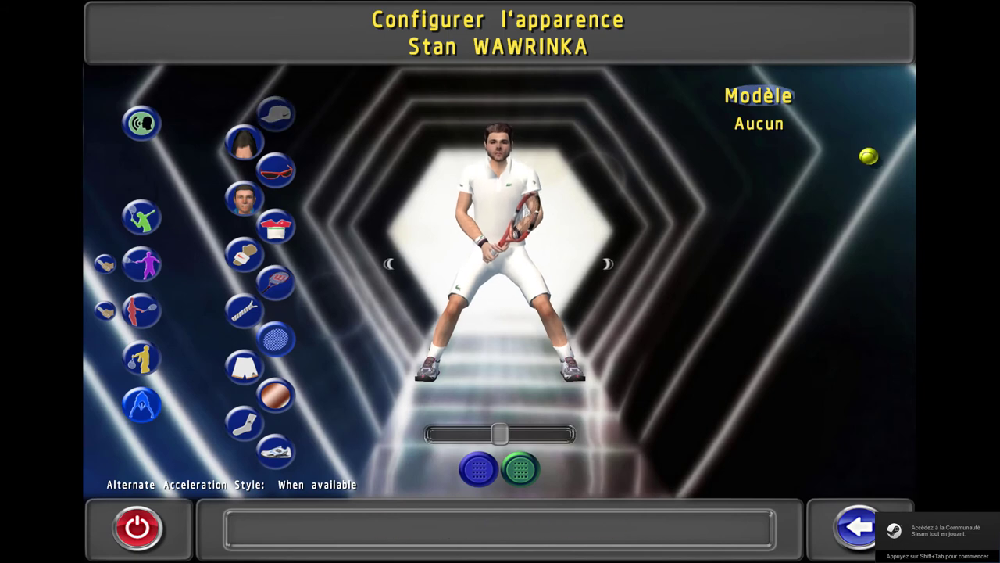
left_click(791, 121)
left_click(810, 120)
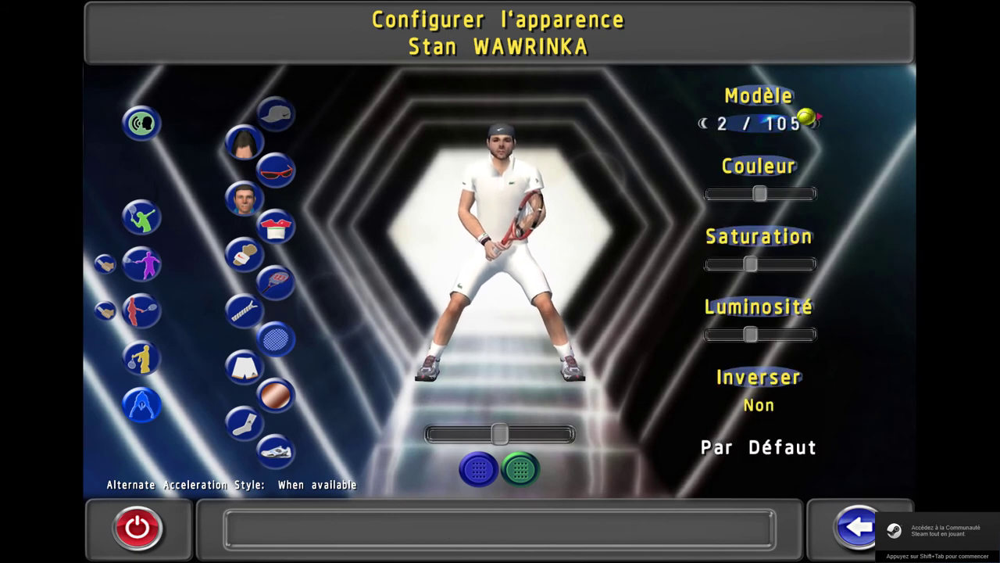
left_click(808, 121)
key("Up")
key("Right")
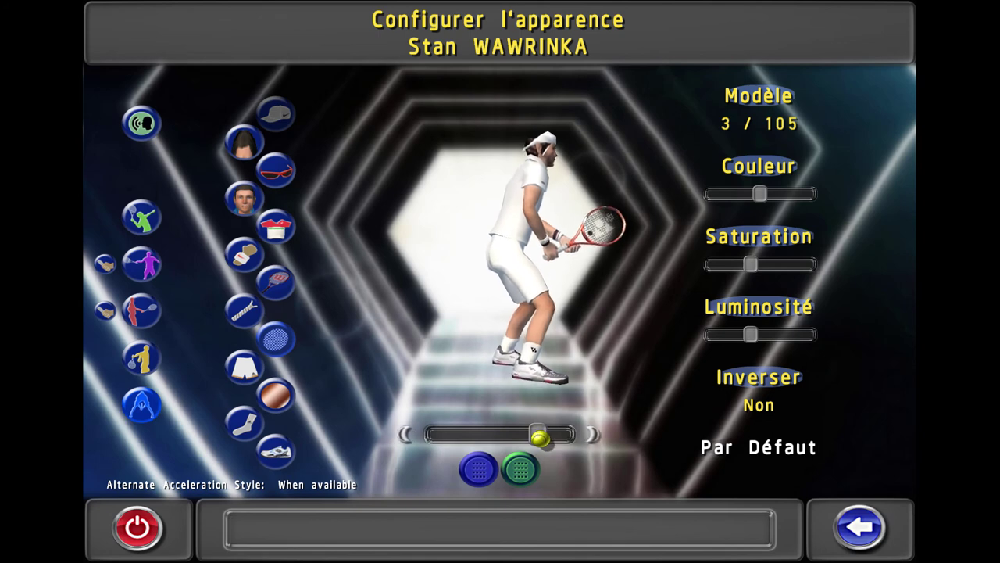
- Compare hat models 7 and 5 on the player with the body turned towards the front
key("Up")
key("Right")
key("Right")
key("Right")
key("Right")
left_click_drag(542, 433, 506, 445)
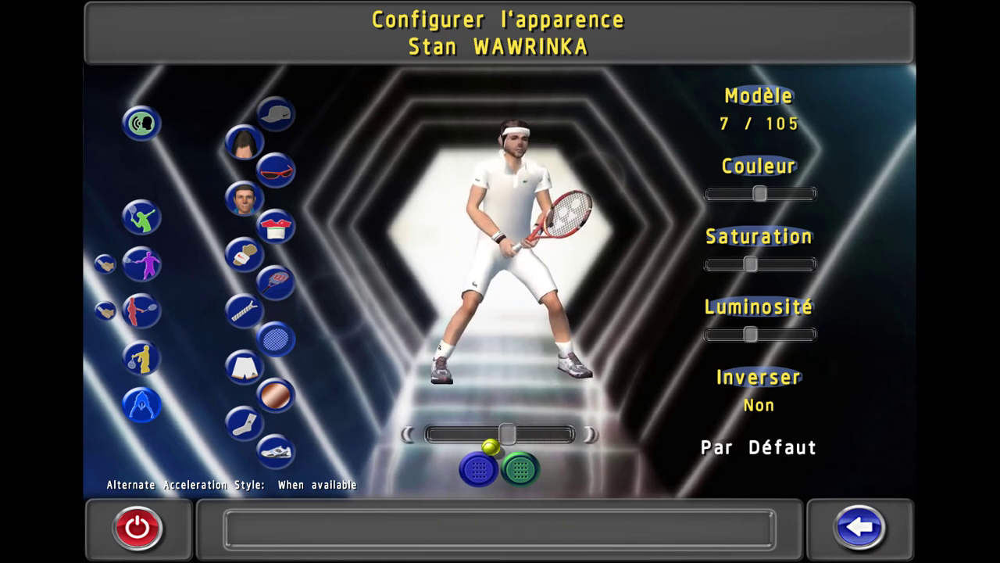
key("Up")
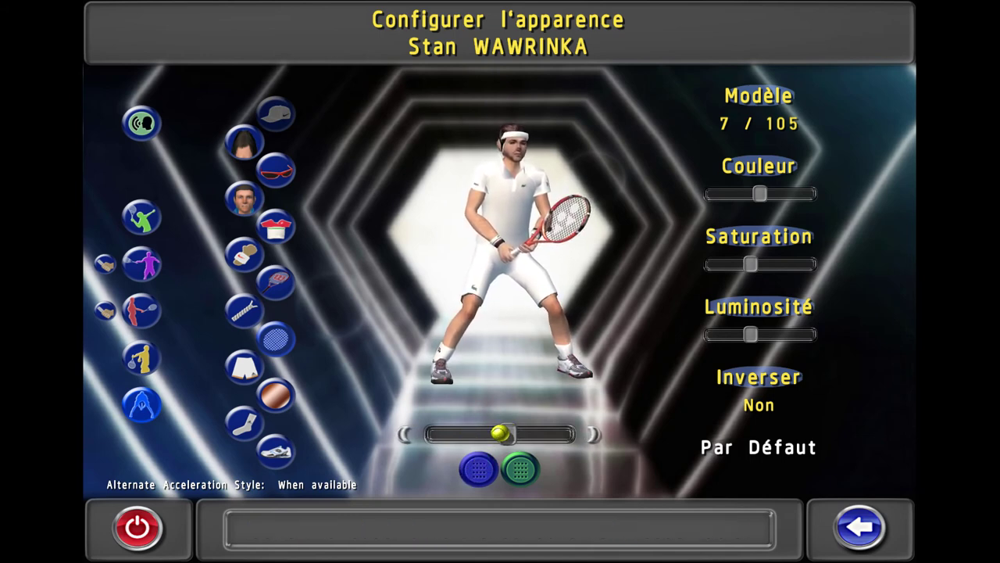
key("Right")
key("Up")
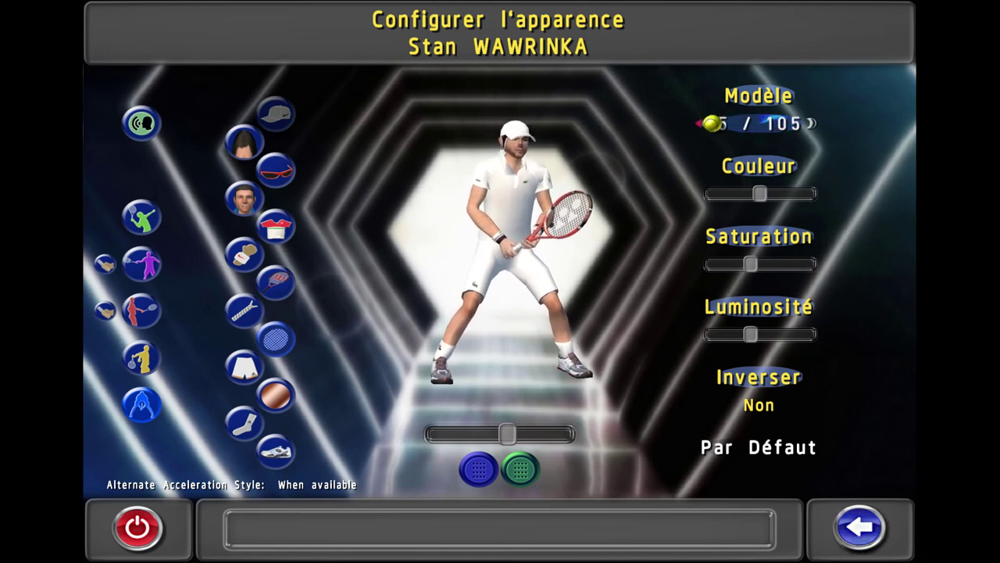
- Turn the player to a side view, compare the neighbouring hat models and choose hat model 6
left_click_drag(508, 434, 536, 435)
left_click(818, 120)
left_click(818, 120)
left_click(818, 120)
left_click(818, 120)
left_click(705, 123)
left_click(704, 124)
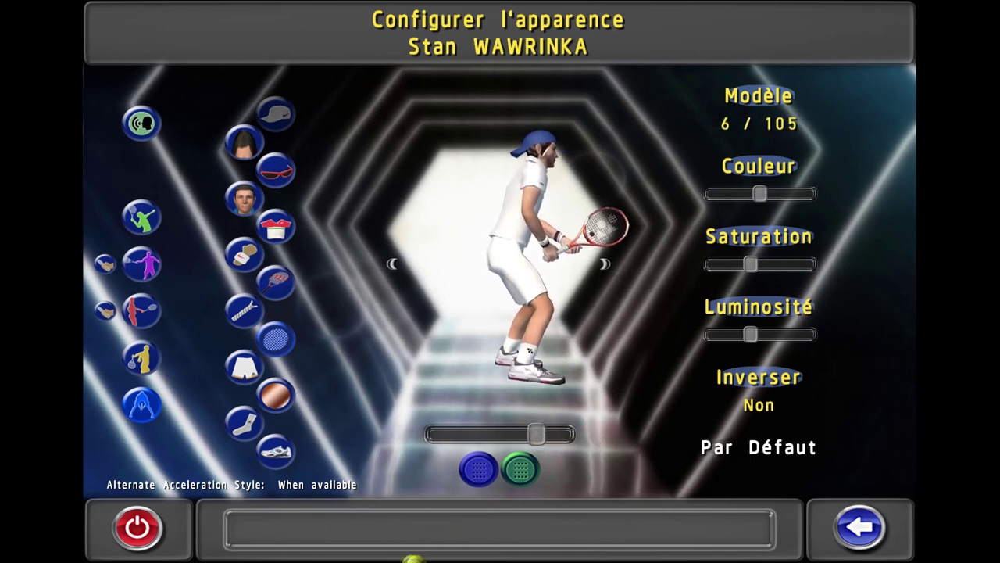
left_click(705, 123)
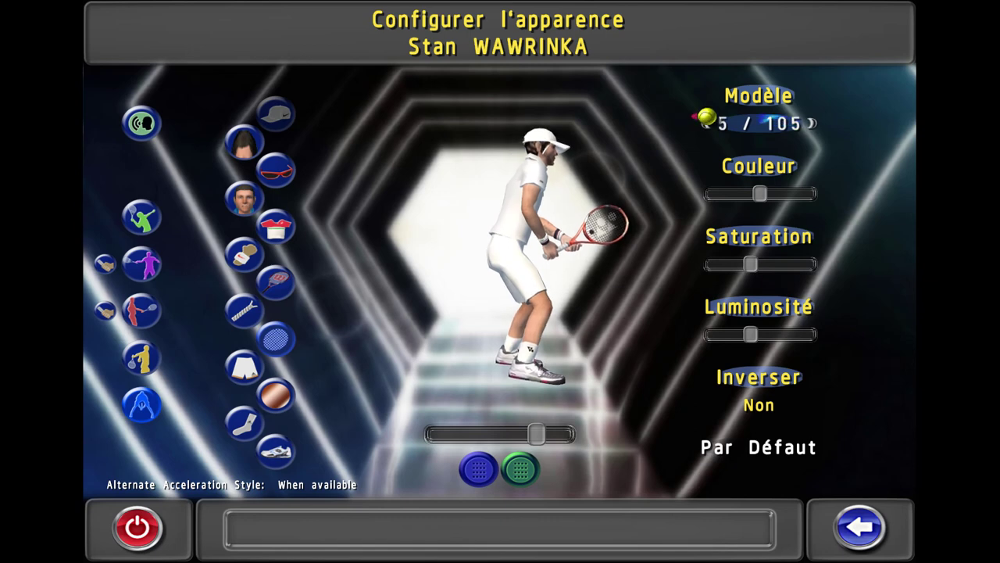
left_click(810, 124)
- Go back to the character sheet and reopen the player's appearance configuration
left_click(862, 526)
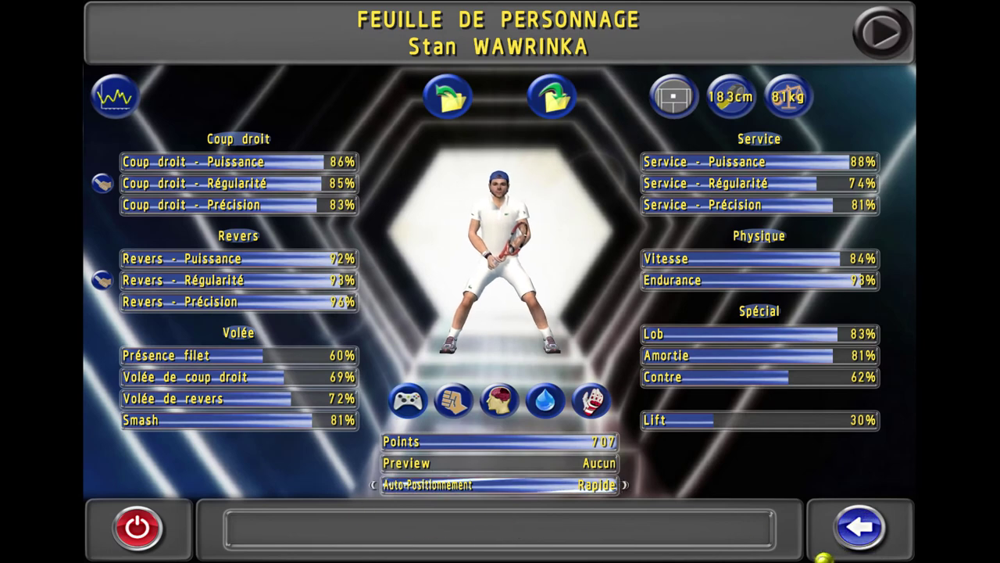
left_click(499, 397)
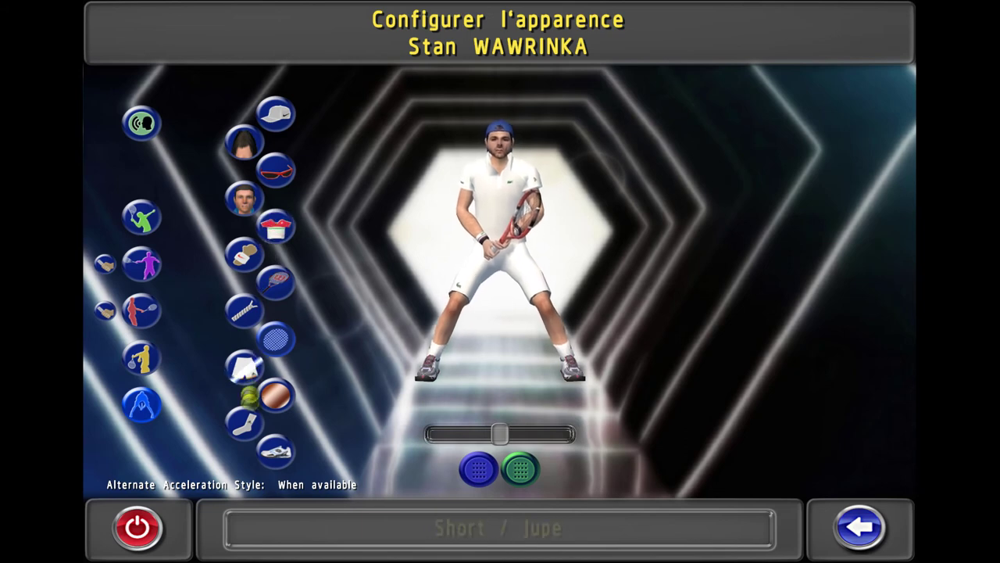
- Check the player's shoe model settings and lower the socks model to 9
left_click(276, 451)
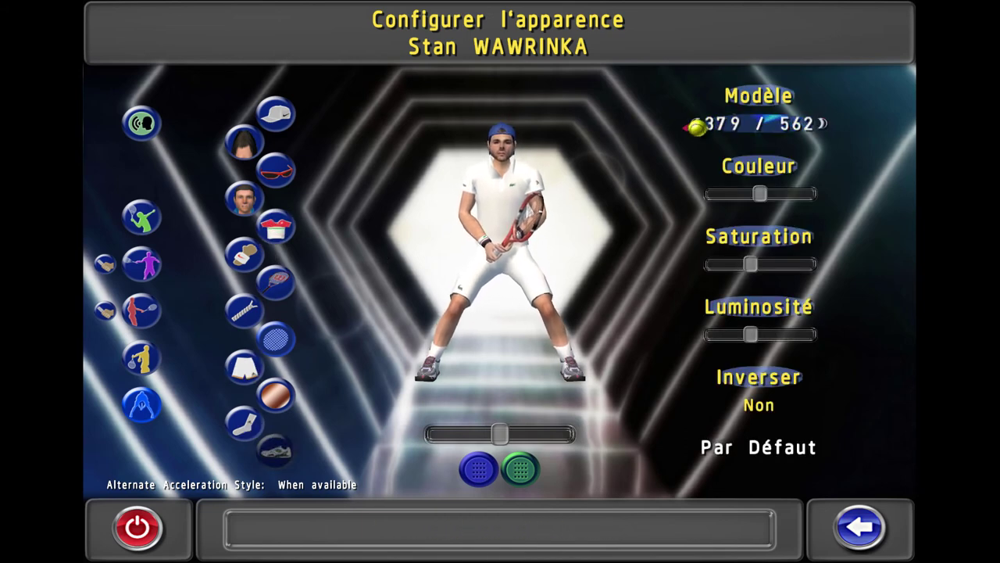
left_click(244, 423)
left_click(700, 123)
left_click(699, 123)
left_click(700, 123)
left_click(700, 123)
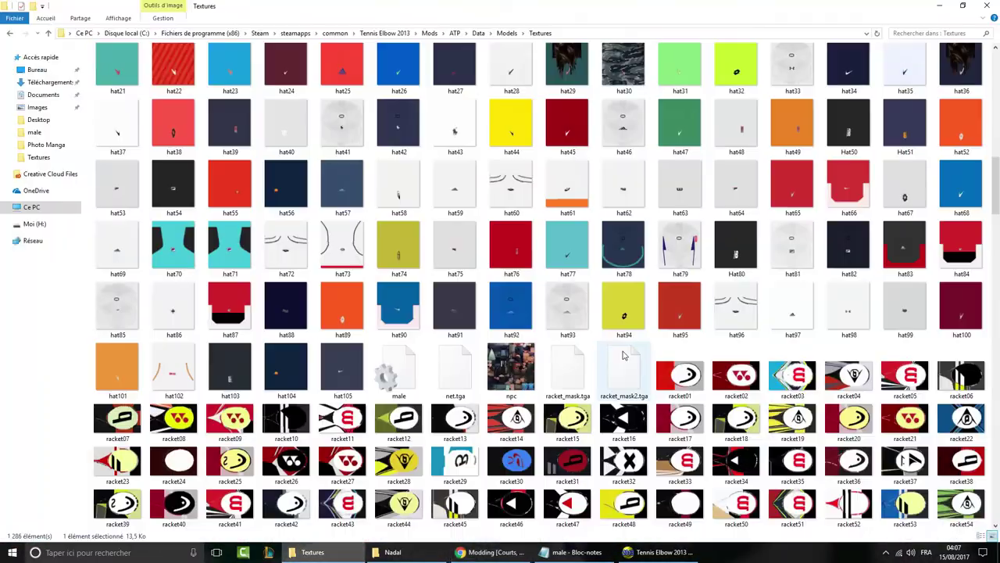
- Switch to the mod's Textures folder and locate the socks02 texture among the socks files
scroll(664, 351, "down", 15)
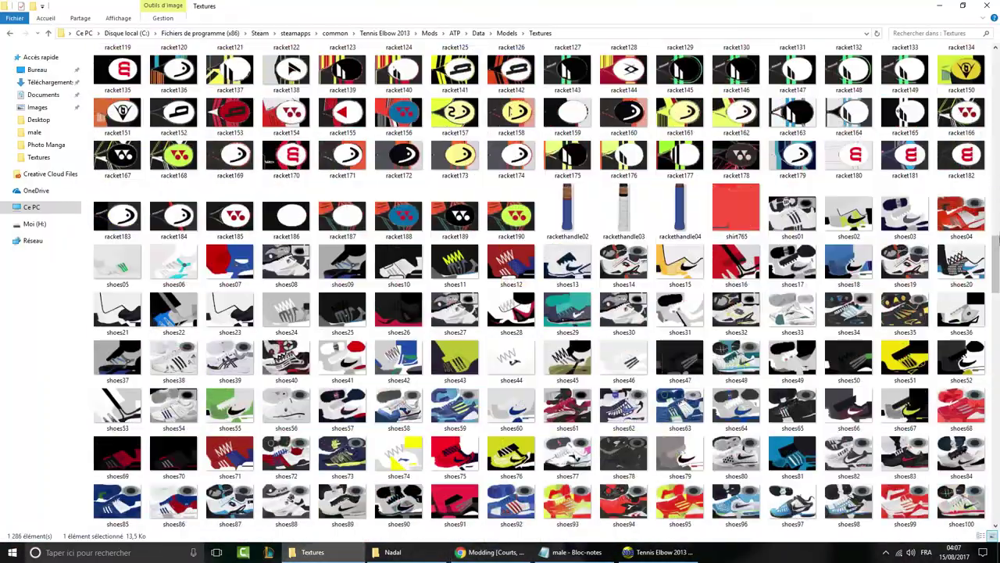
left_click_drag(997, 241, 998, 510)
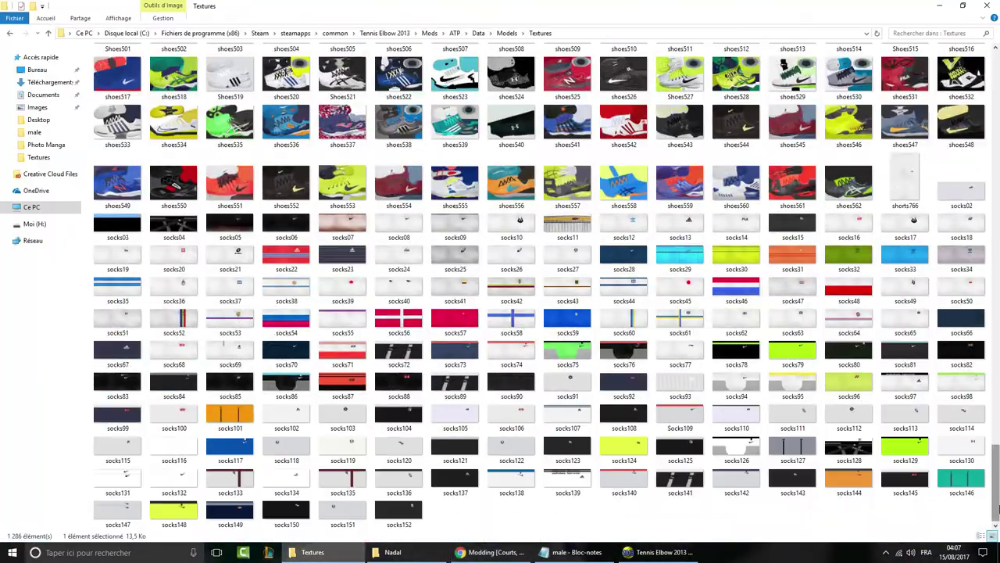
left_click(968, 199)
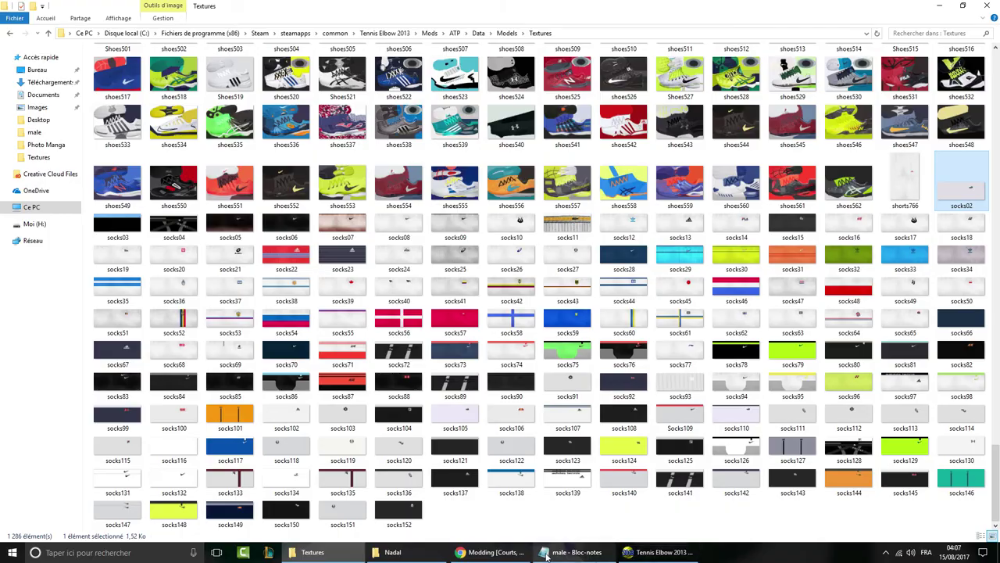
- Return to the game, set the player's socks model to 2 and turn him to a side view
left_click(598, 553)
left_click(598, 553)
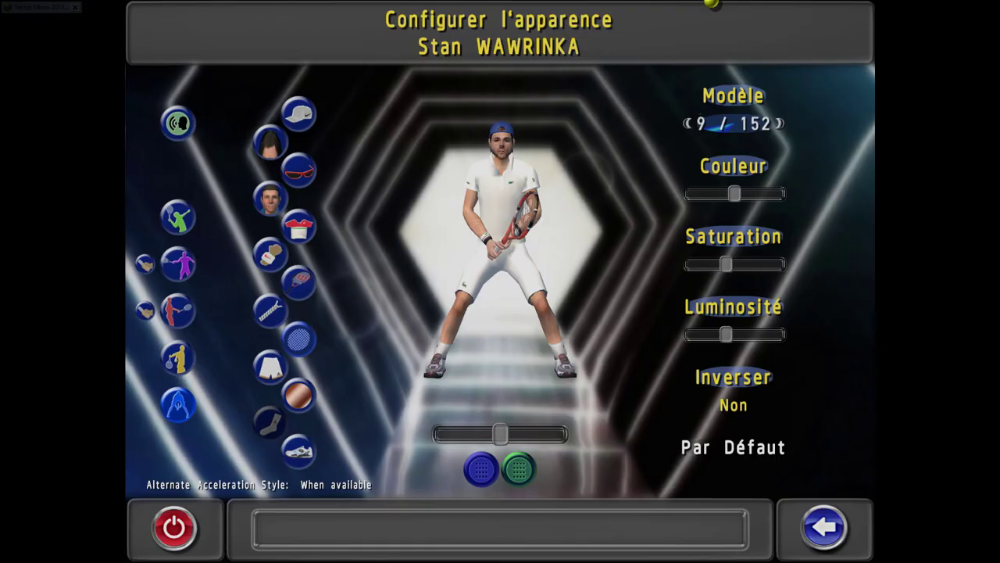
left_click(678, 127)
left_click(679, 128)
left_click(679, 128)
left_click(678, 128)
left_click(679, 128)
left_click(680, 128)
left_click(680, 129)
left_click_drag(500, 435, 536, 436)
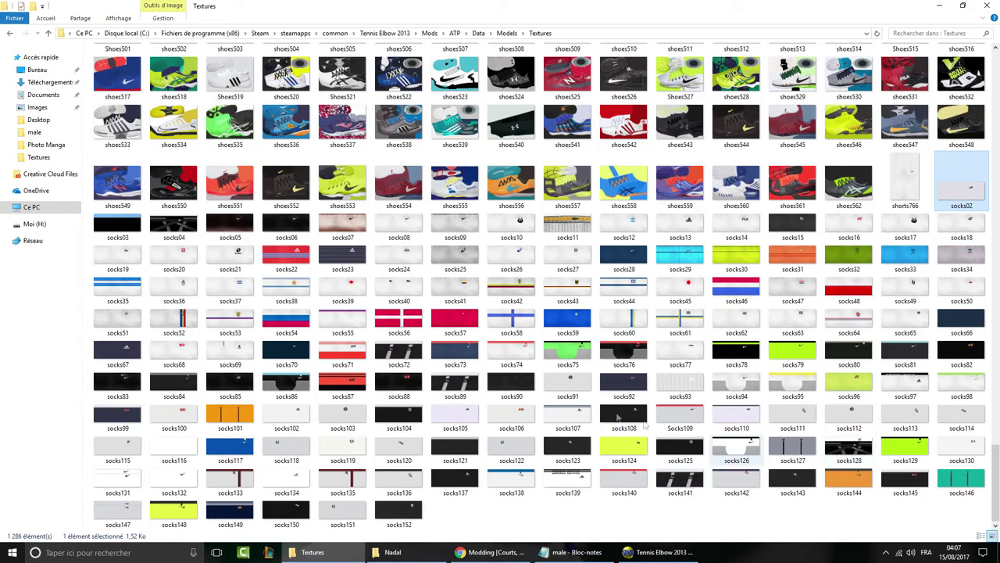
- Switch to the Textures folder and locate the shoes05 texture among the shoe files
scroll(494, 426, "up", 15)
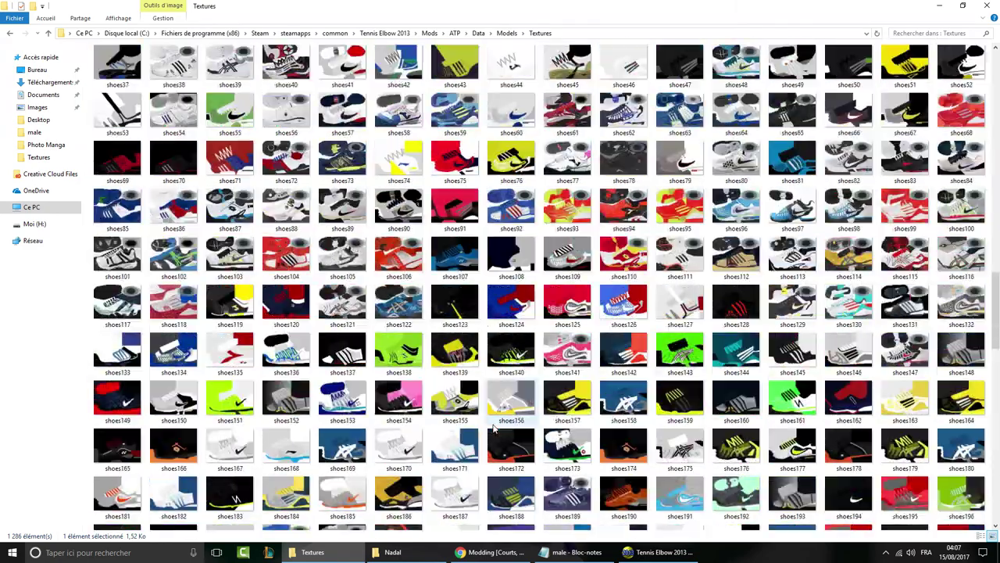
scroll(494, 426, "up", 10)
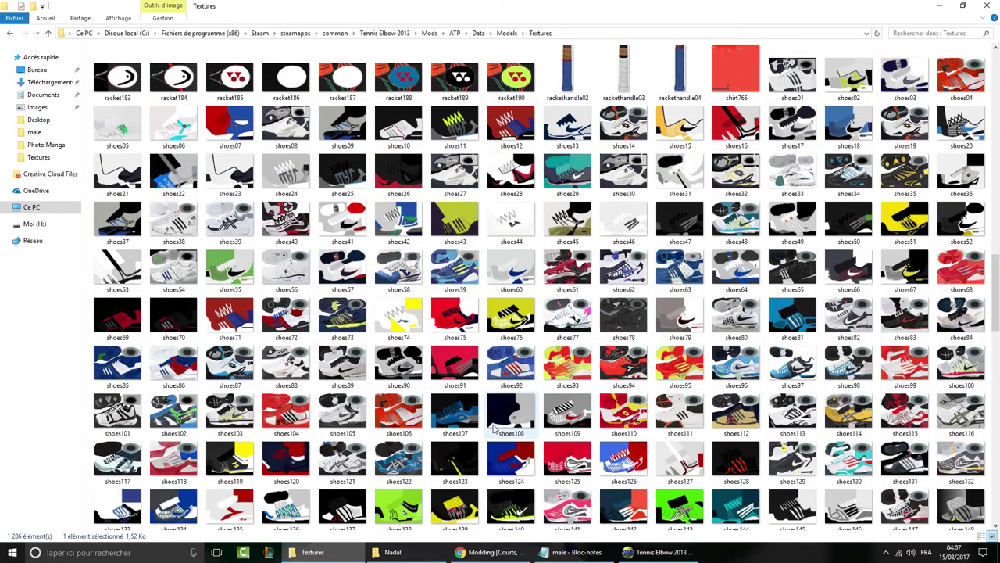
left_click(117, 125)
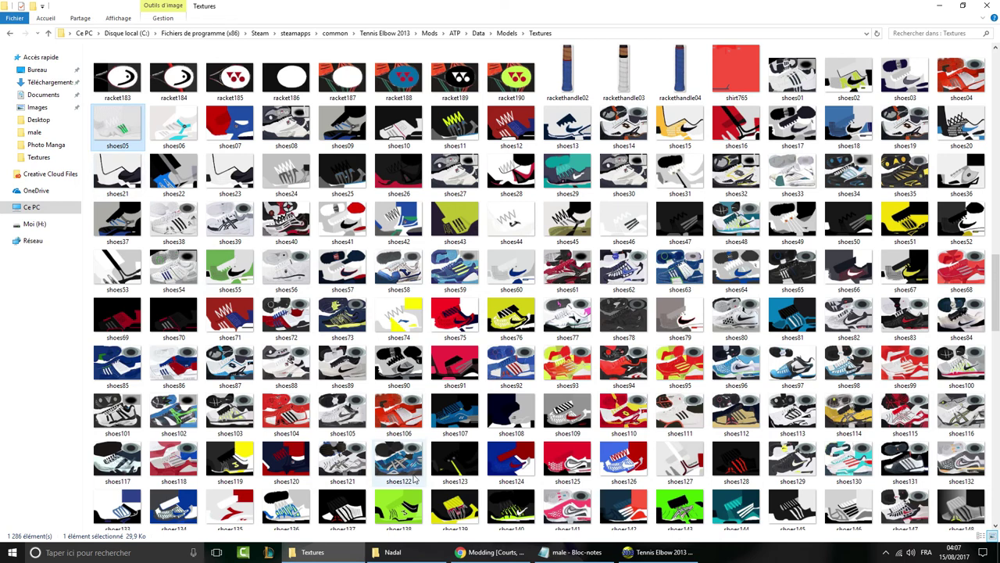
scroll(460, 480, "up", 3)
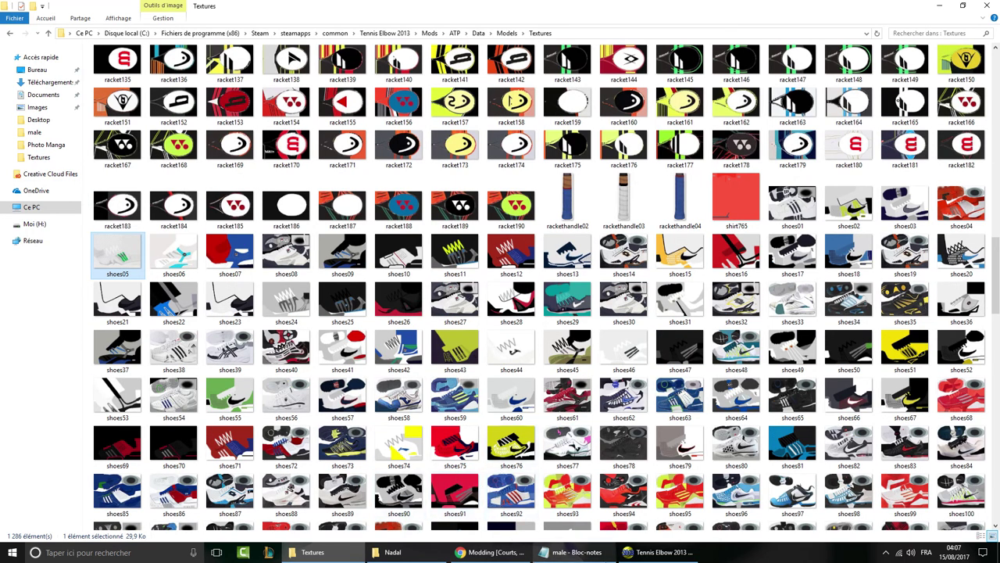
- Return to the game and turn the player back towards the front
left_click(513, 553)
left_click(658, 553)
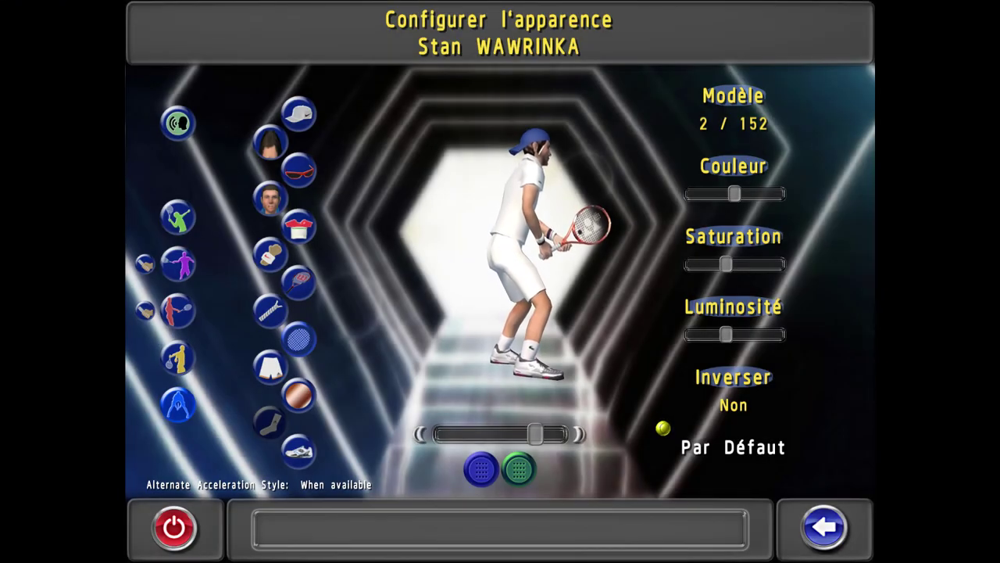
left_click_drag(531, 426, 509, 435)
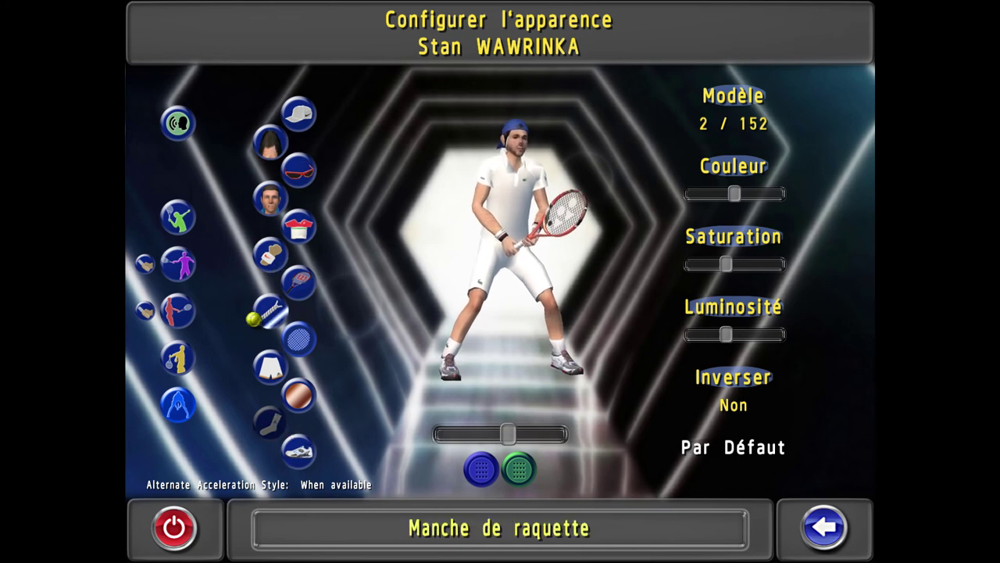
- Set the player's hat model to 3 and quit the game
left_click(299, 103)
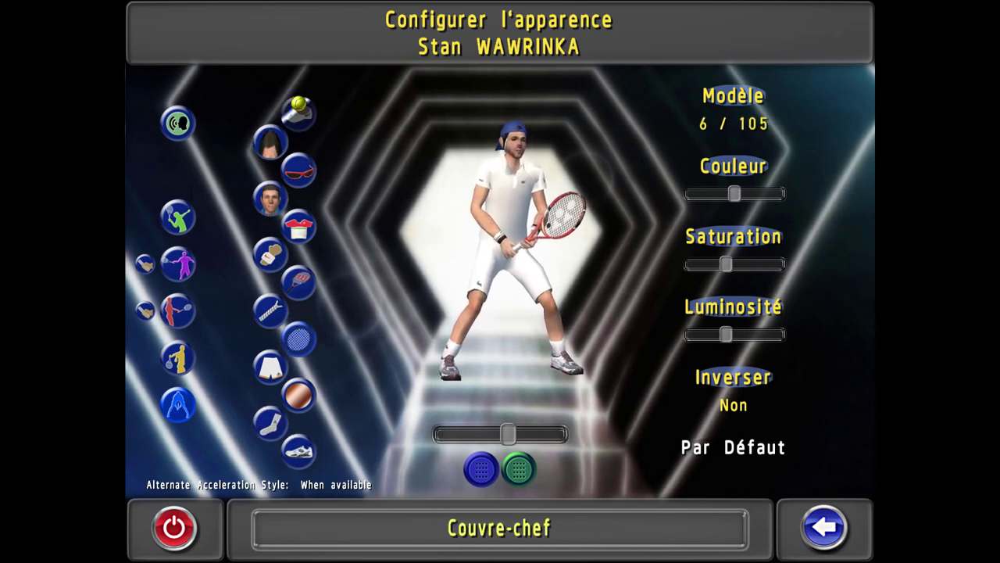
left_click(685, 125)
left_click(685, 125)
left_click(685, 125)
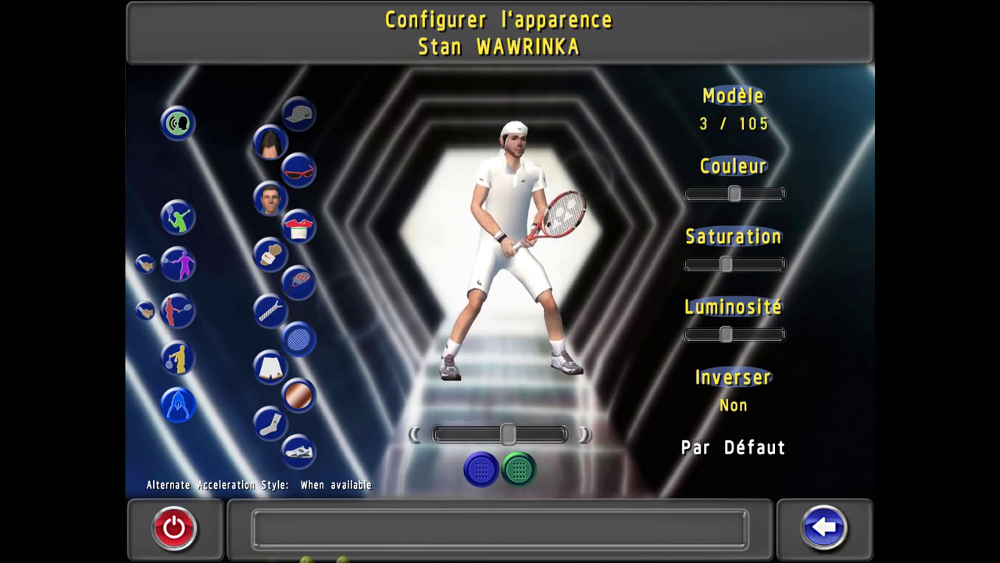
left_click(173, 527)
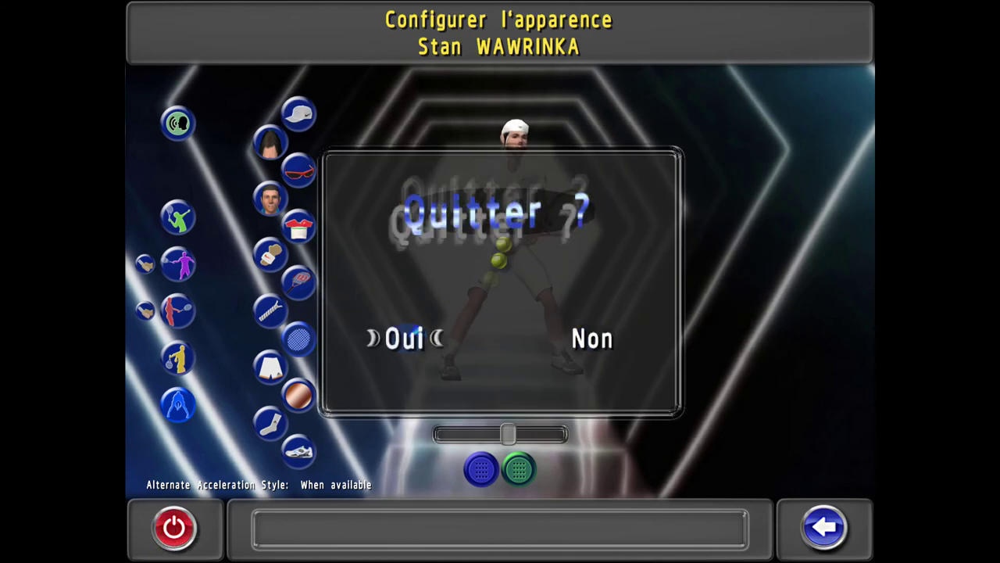
left_click(438, 342)
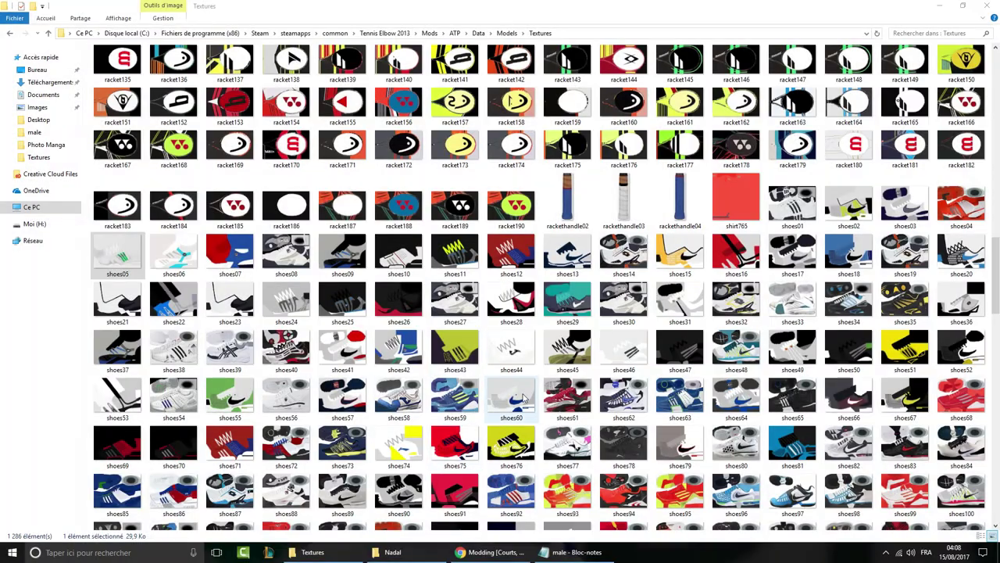
- Look through the shirt textures in the male folder and go back to the Textures folder
scroll(523, 399, "up", 15)
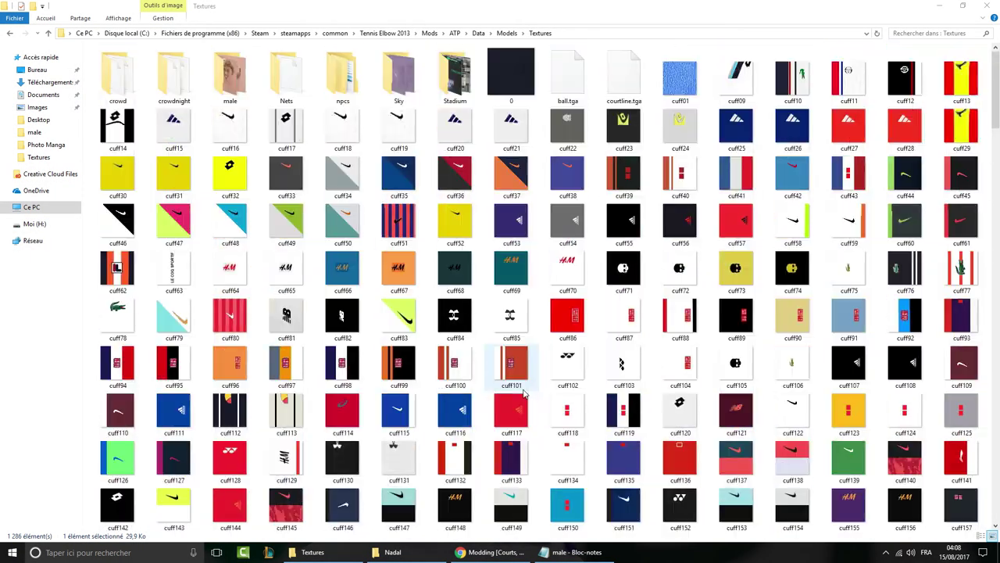
double_click(230, 78)
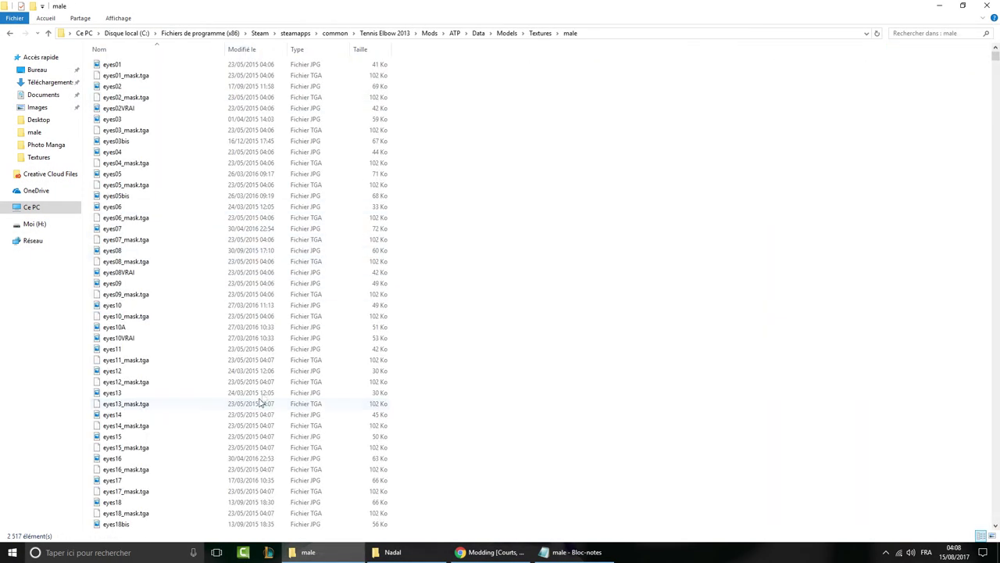
left_click_drag(995, 57, 983, 182)
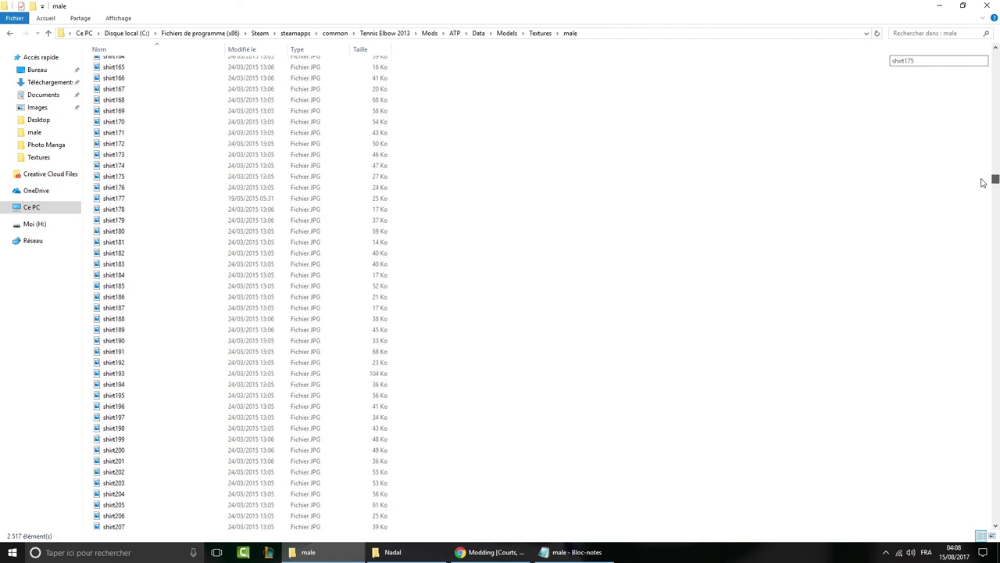
left_click(9, 34)
left_click(24, 35)
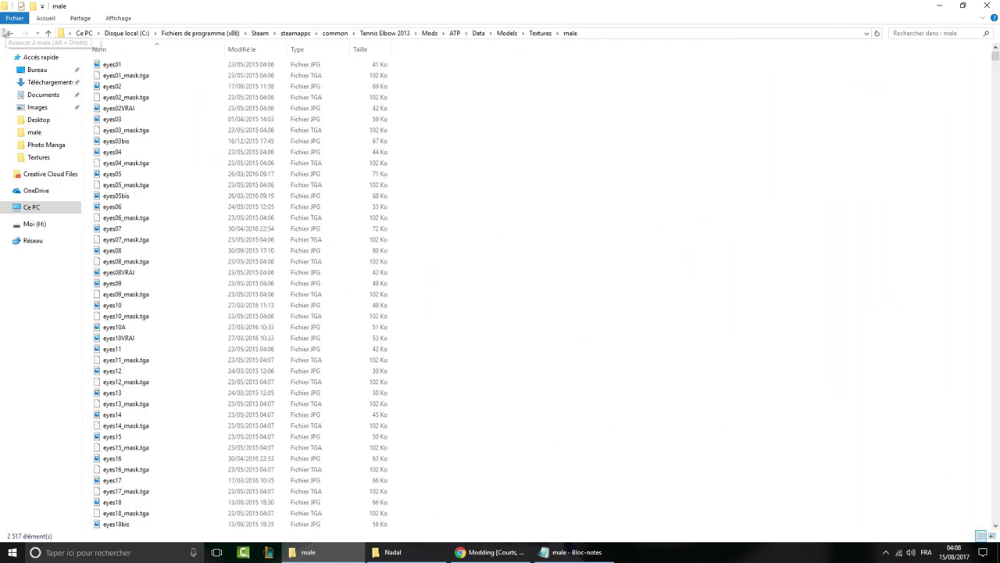
left_click(9, 34)
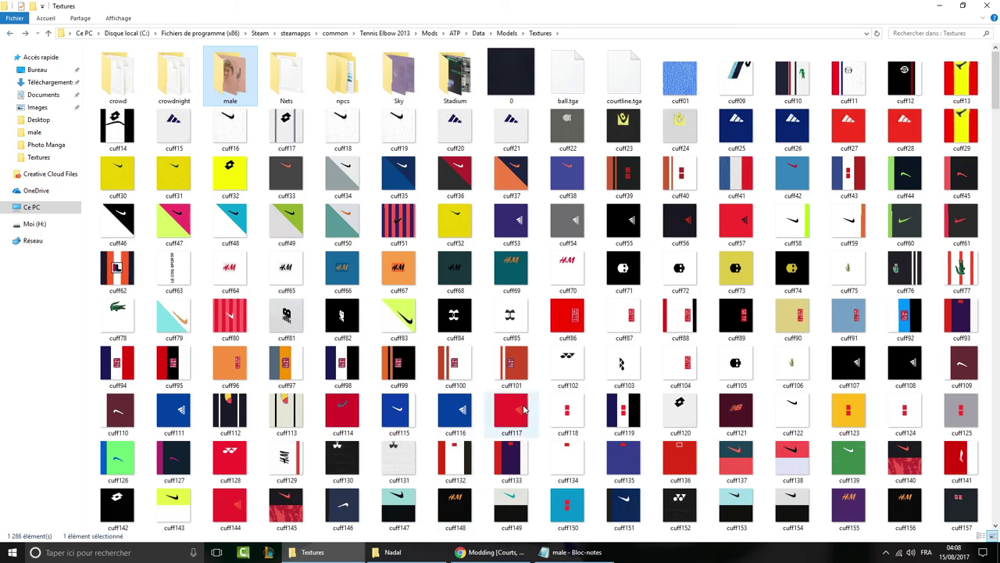
- Bring up the male text file and examine the Tshirt01 model numbers in its [Male/Shirt] section
left_click(573, 551)
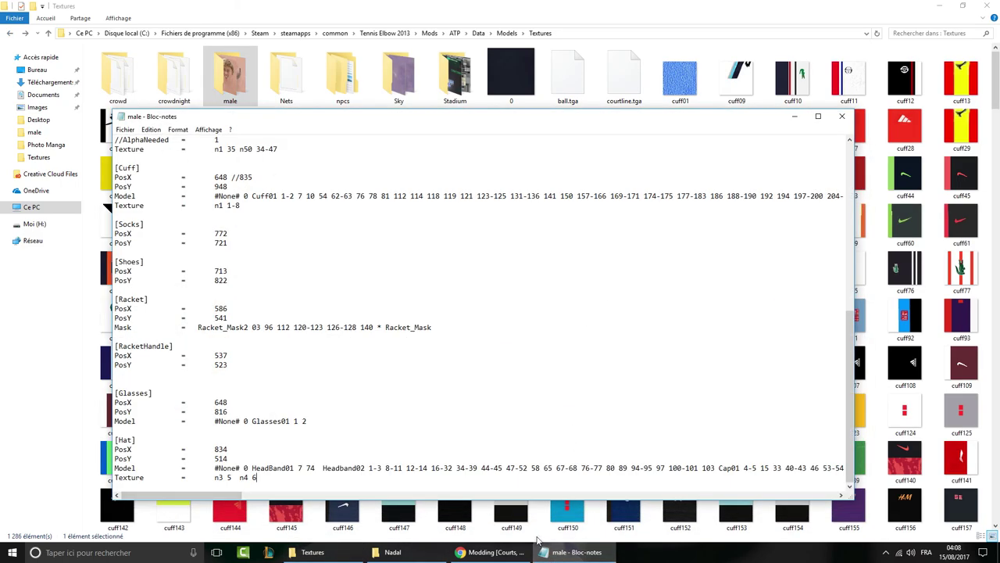
scroll(508, 418, "up", 10)
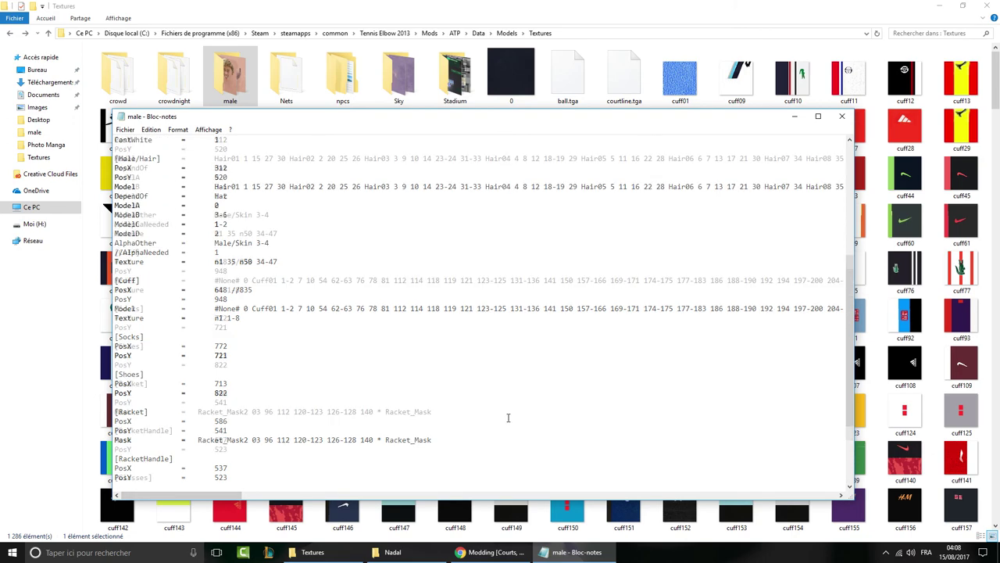
scroll(850, 265, "up", 2)
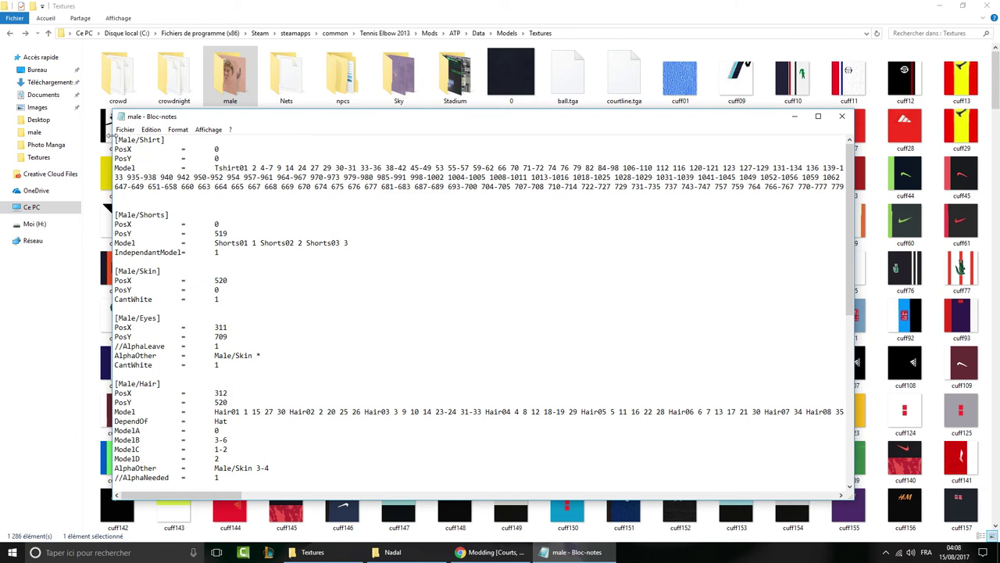
left_click_drag(196, 142, 730, 177)
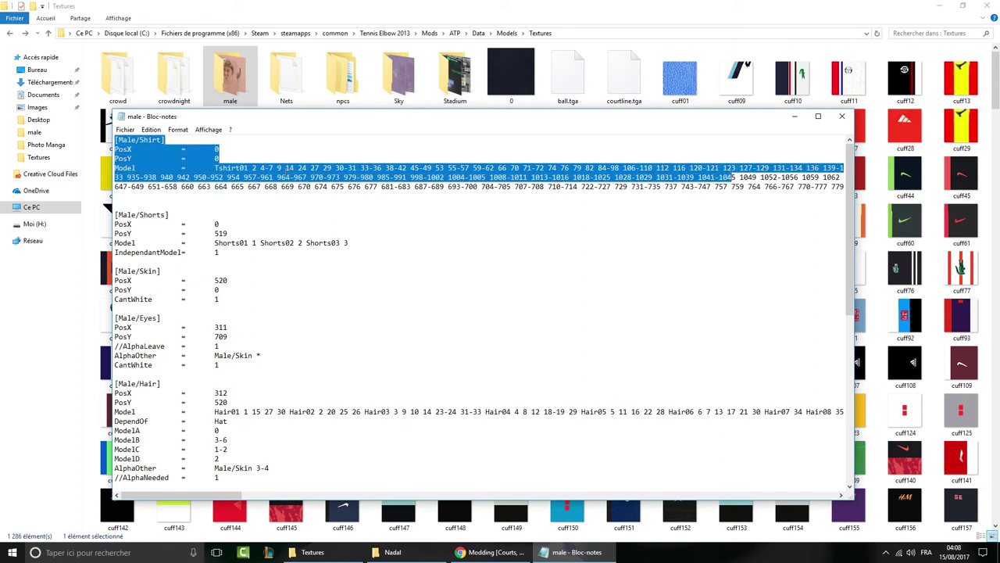
left_click(242, 167)
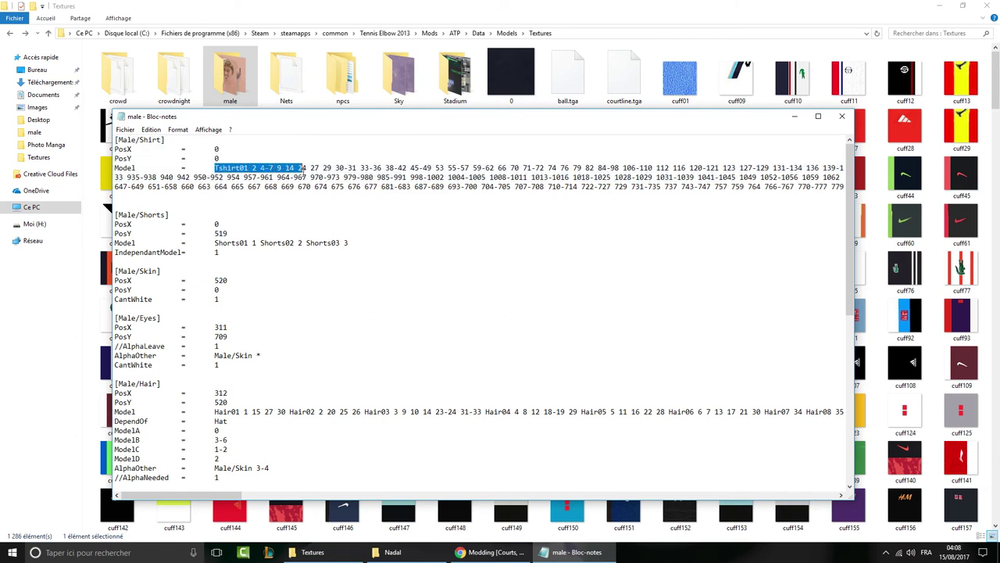
left_click_drag(304, 169, 304, 178)
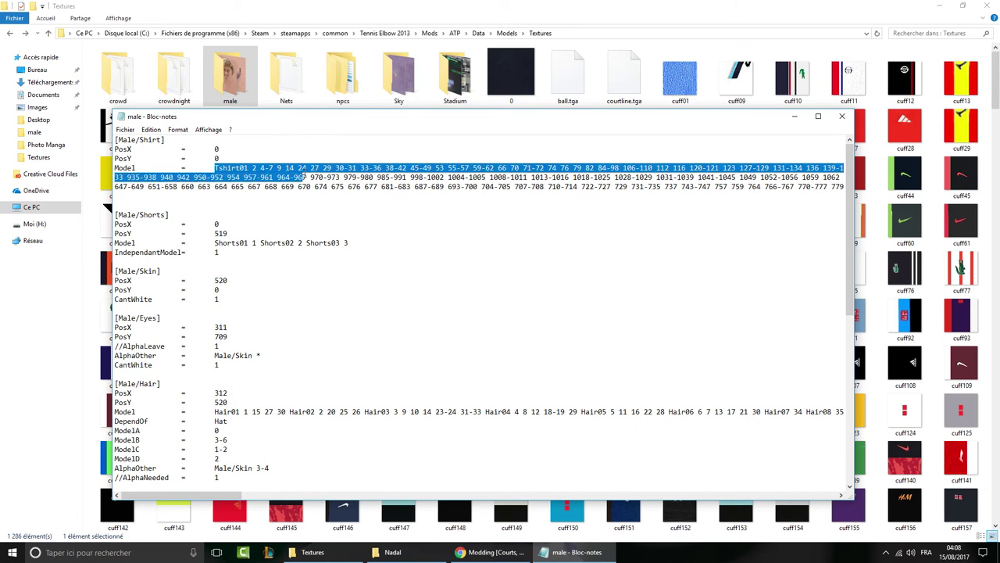
left_click(327, 195)
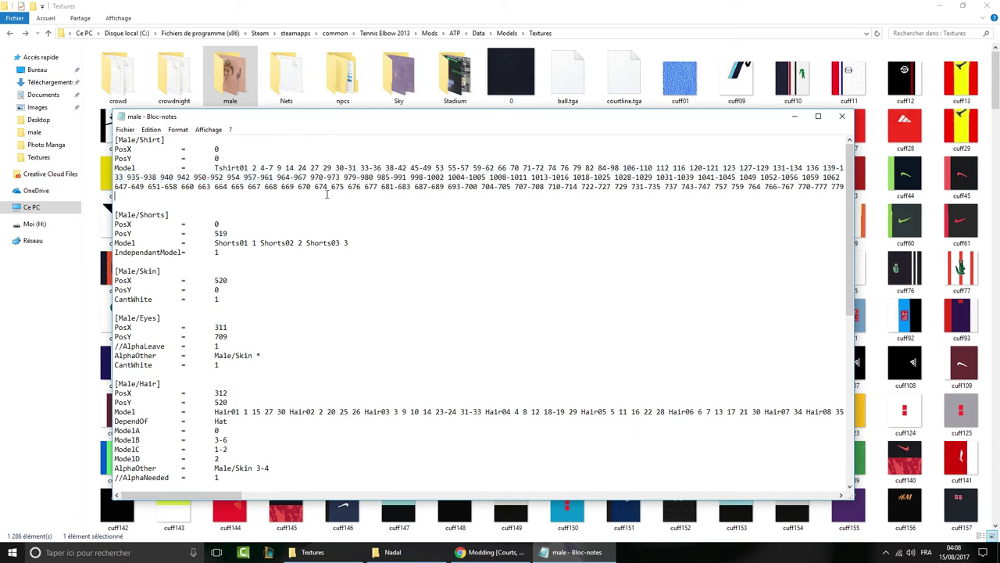
- Examine the full length of the [Male/Shirt] model list and return to the start of its lines
left_click_drag(215, 167, 302, 177)
left_click_drag(377, 186, 372, 186)
scroll(238, 497, "right", 10)
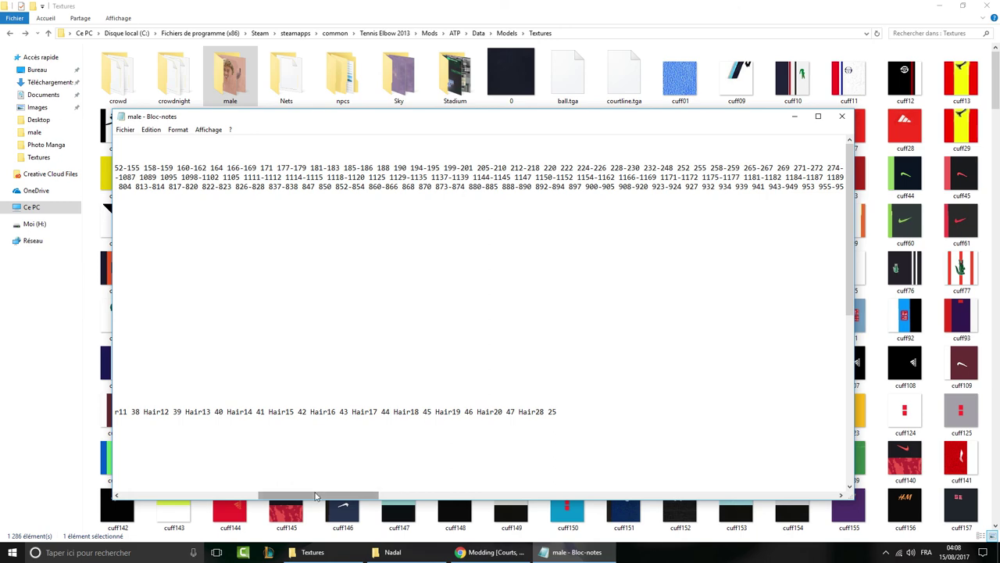
left_click_drag(309, 500, 241, 497)
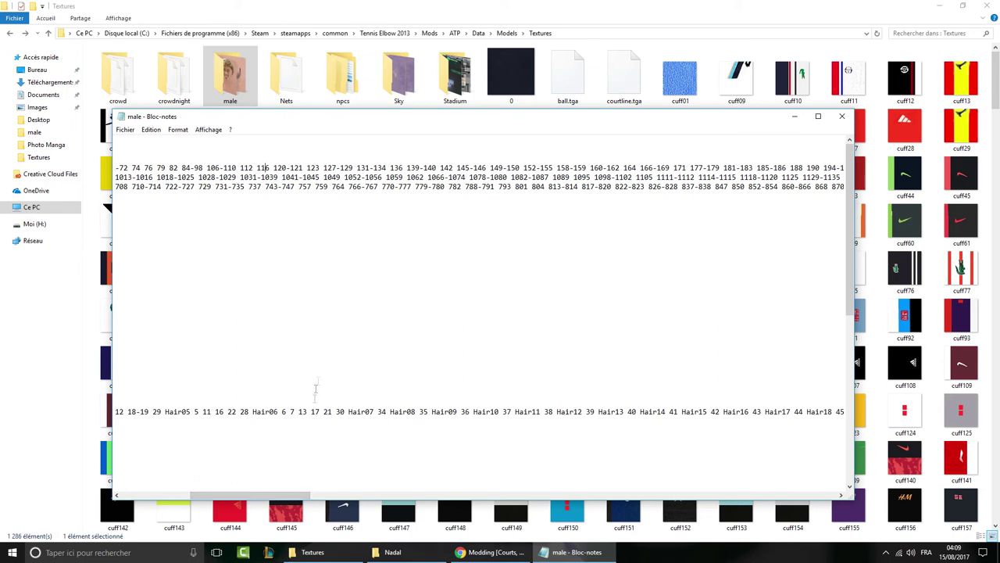
left_click_drag(250, 495, 179, 496)
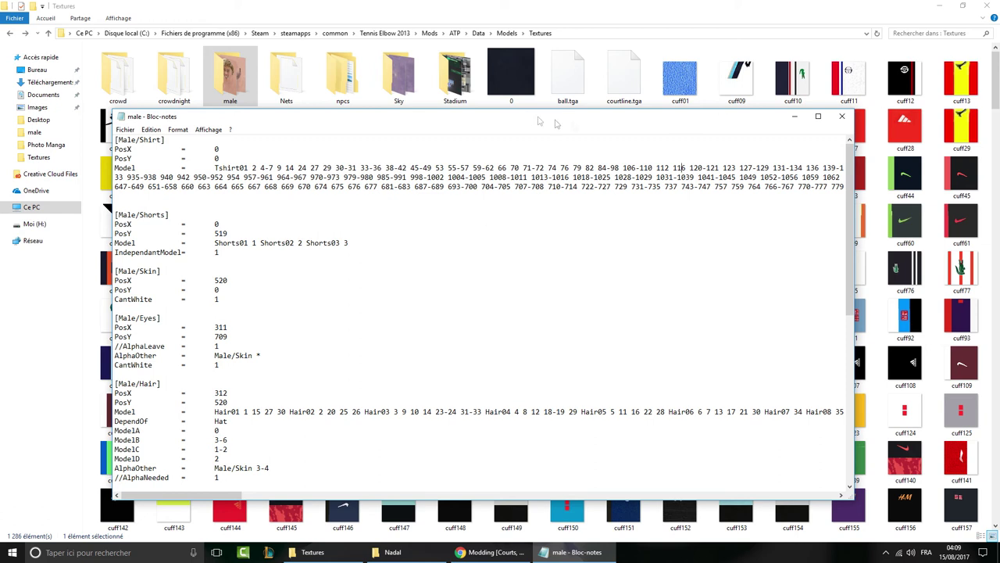
- Highlight individual number entries in the [Male/Shirt] model list to examine how they are written
left_click_drag(585, 167, 596, 190)
left_click(595, 188)
double_click(573, 178)
left_click(592, 203)
left_click_drag(575, 178, 617, 178)
left_click(593, 178)
left_click_drag(613, 178, 577, 179)
left_click(551, 230)
mouse_move(598, 177)
left_mouse_down()
mouse_move(614, 186)
mouse_move(573, 178)
mouse_move(611, 178)
left_mouse_up()
left_click_drag(220, 494, 112, 491)
- Highlight the [Male/Shorts] section of the male text file for review
scroll(339, 367, "down", 3)
scroll(339, 367, "up", 2)
scroll(339, 368, "up", 1)
left_click_drag(300, 262, 27, 201)
- Examine the [Cuff] section of the male text file, highlighting the Cuff01 name in its model line
scroll(290, 341, "down", 5)
scroll(315, 346, "down", 7)
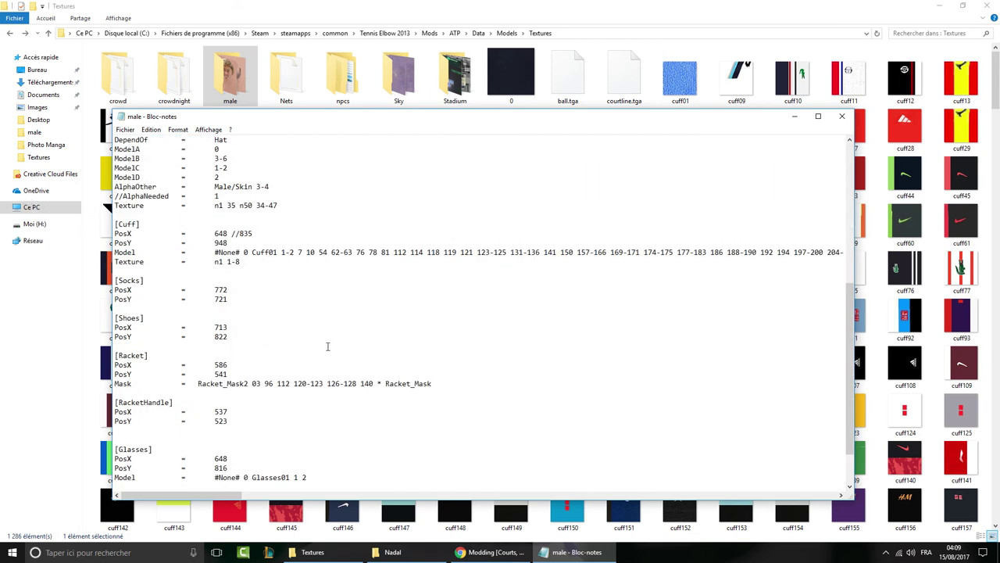
left_click_drag(258, 282, 131, 233)
left_click(322, 263)
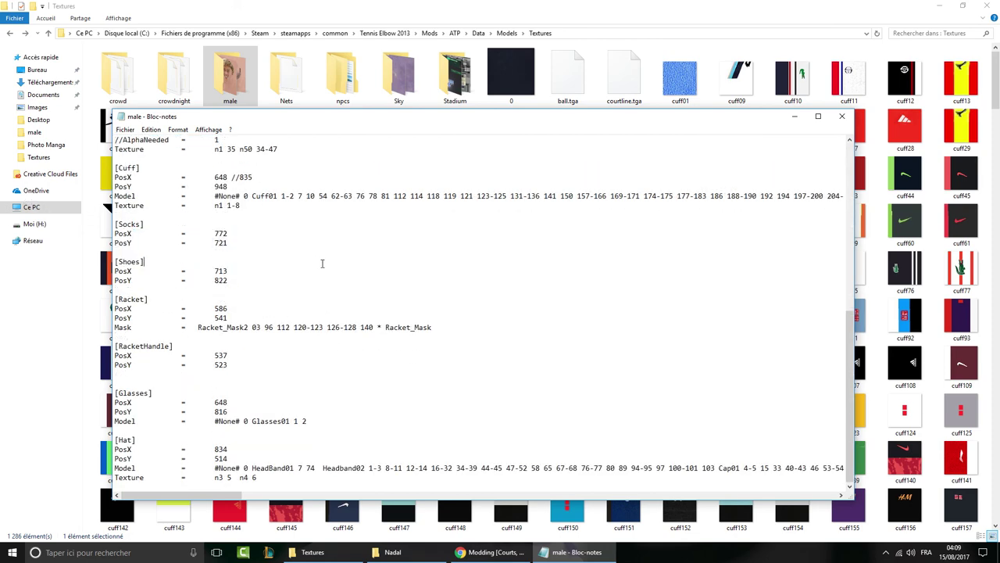
scroll(322, 264, "up", 3)
left_click_drag(245, 280, 389, 295)
left_click(390, 295)
left_click_drag(249, 280, 277, 282)
left_click(278, 288)
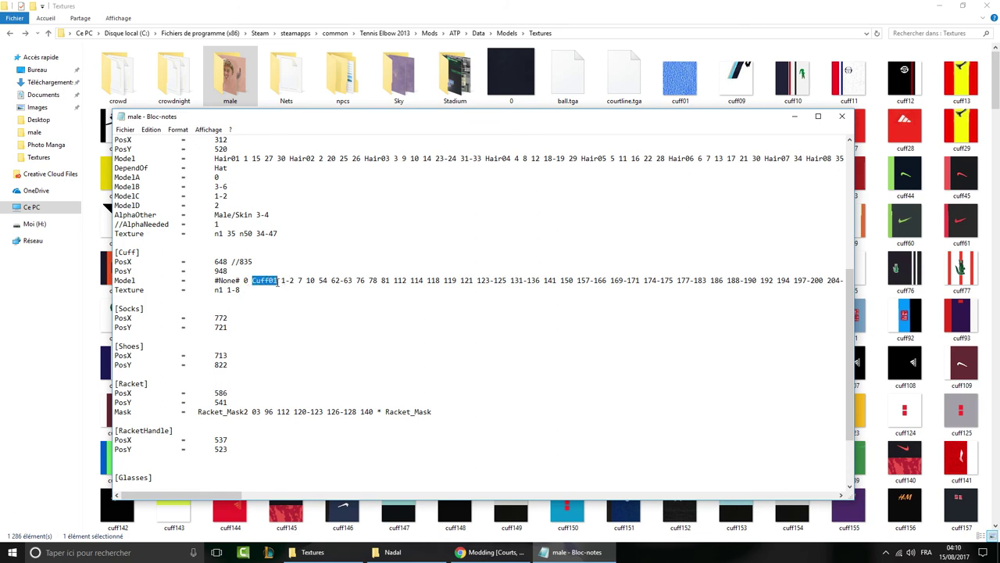
- Highlight individual number entries after Cuff01 in the [Cuff] model line of the male text file
left_click(295, 316)
mouse_move(221, 494)
left_mouse_down()
mouse_move(348, 498)
mouse_move(410, 514)
mouse_move(584, 492)
mouse_move(210, 495)
left_mouse_up()
left_click_drag(281, 280, 344, 284)
left_click(381, 313)
left_click_drag(634, 280, 619, 281)
left_click(325, 412)
- Examine the remainder of the [Cuff] model list and return to the start of its lines
left_click_drag(209, 495, 504, 495)
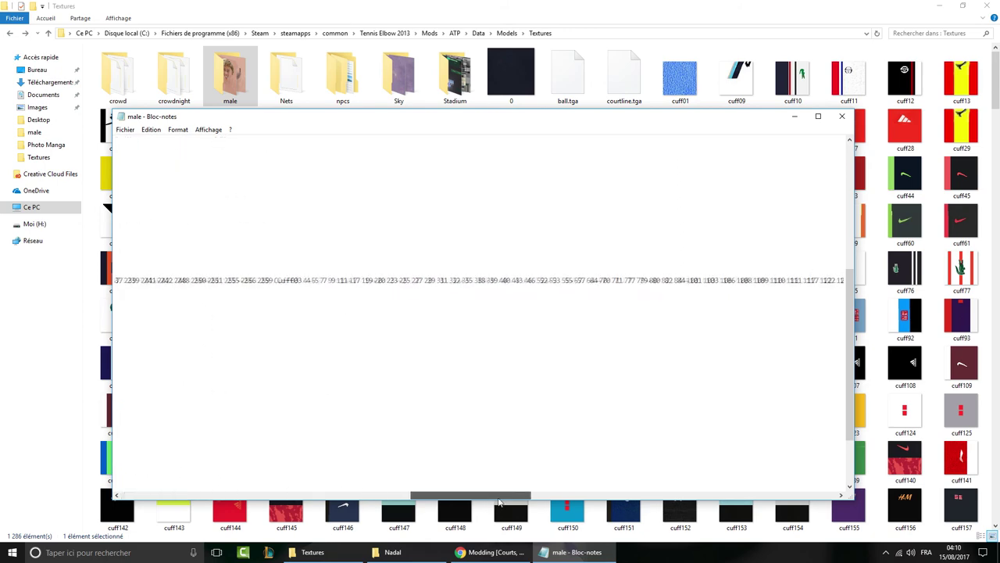
left_click(640, 331)
left_click_drag(223, 495, 259, 334)
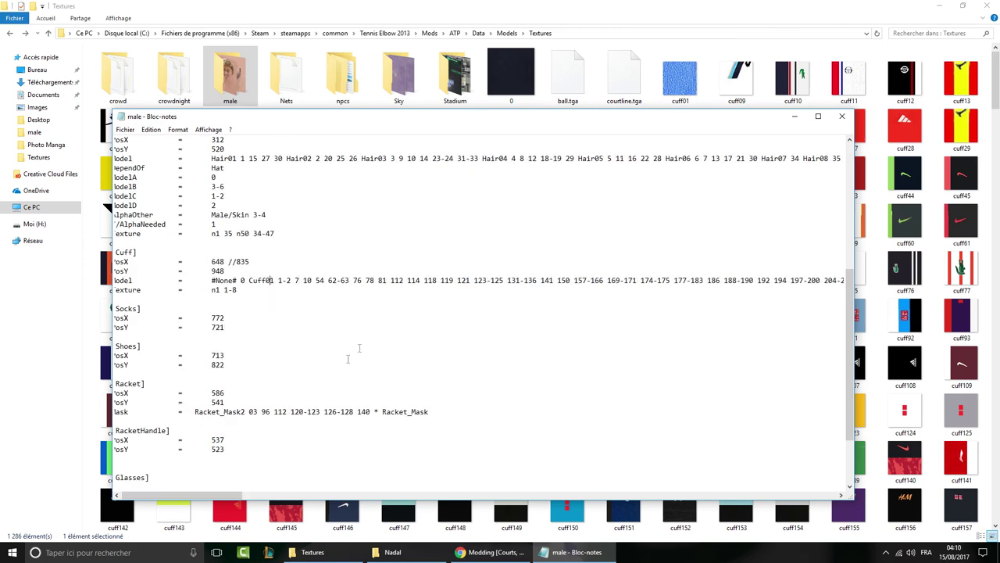
left_click_drag(180, 497, 143, 438)
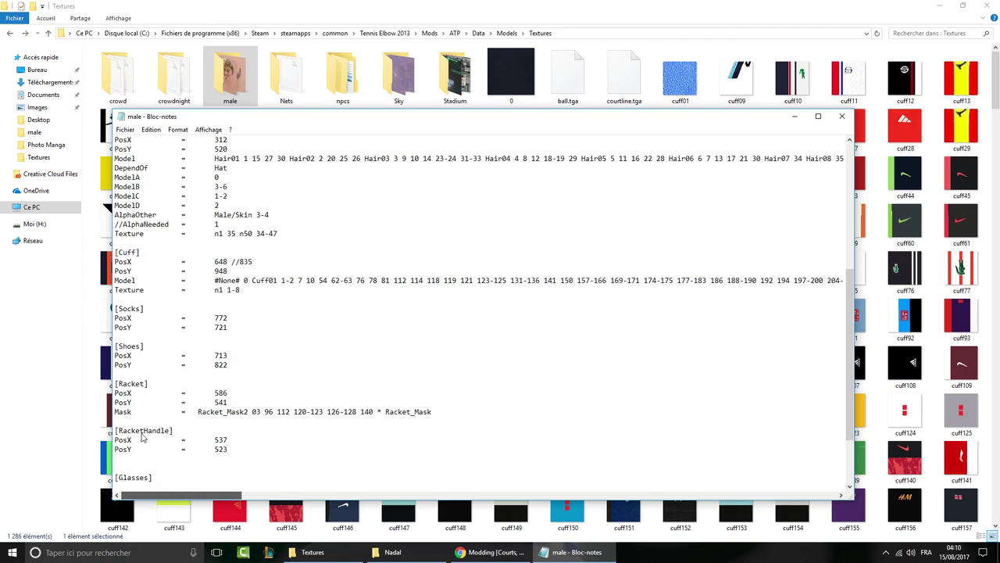
- Examine the [Hat] section of the male text file, highlighting the HeadBand01 7 74 entry in its model line
scroll(308, 375, "down", 3)
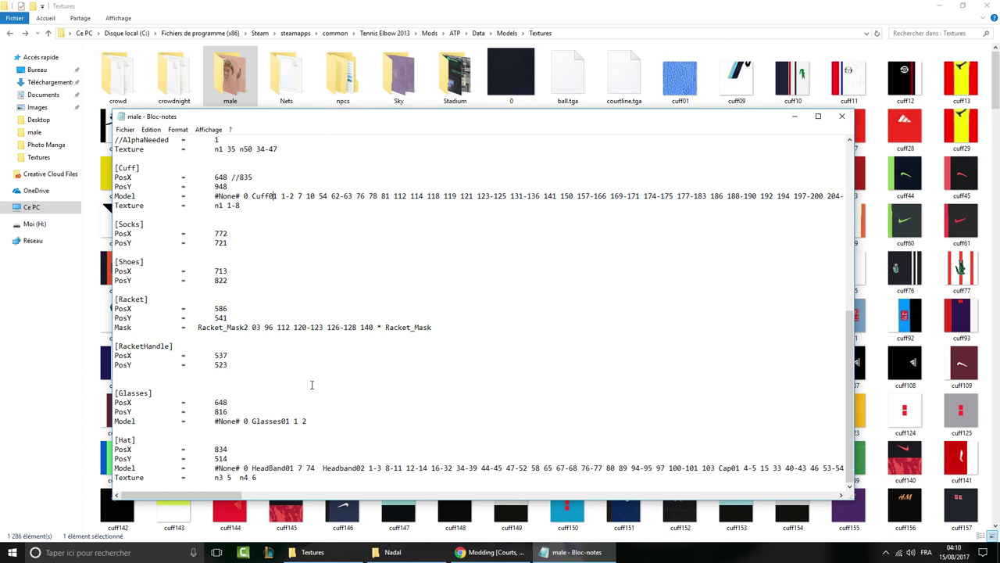
left_click(350, 477)
mouse_move(320, 467)
left_mouse_down()
mouse_move(269, 467)
mouse_move(316, 467)
left_mouse_up()
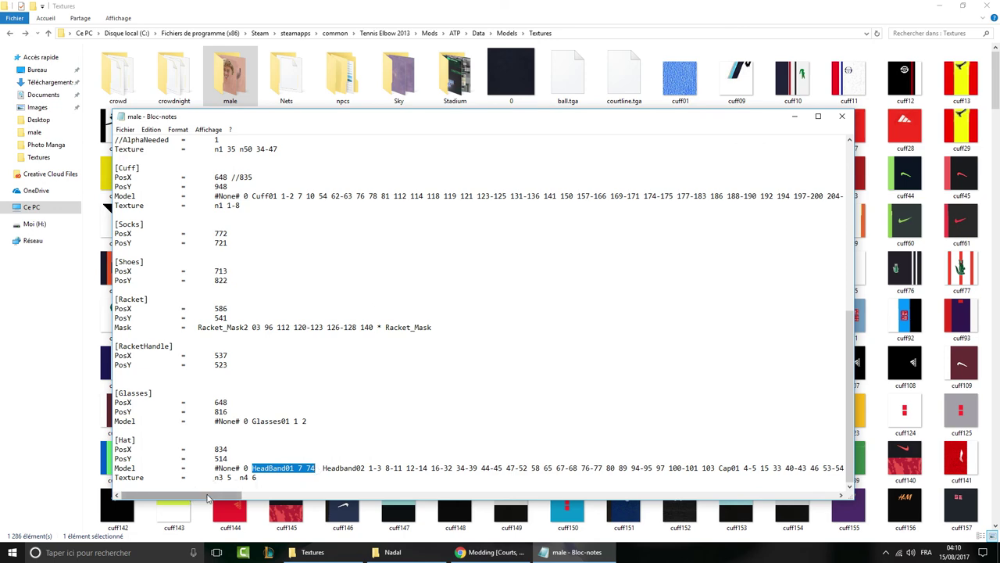
left_click(259, 472)
double_click(258, 468)
left_click_drag(213, 495, 236, 501)
- Highlight the Headband02 entry and its number ranges in the [Hat] model line
left_click_drag(209, 468, 557, 469)
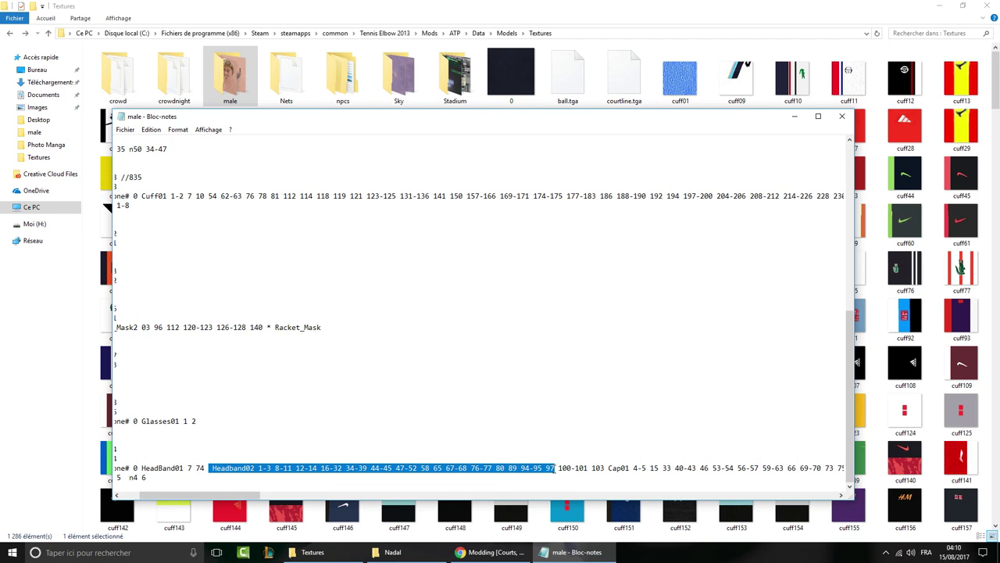
left_click(237, 469)
left_click_drag(258, 468, 320, 469)
left_click(320, 479)
- Examine the Cap01 entry further along the [Hat] model line, highlighting its name and first numbers
left_click_drag(249, 496, 273, 499)
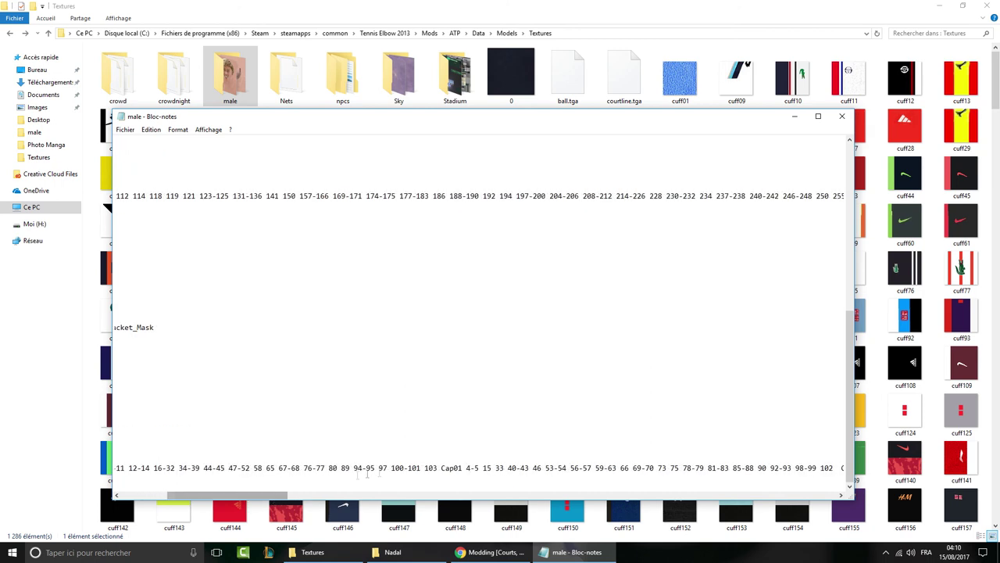
left_click_drag(442, 469, 480, 469)
left_click(479, 469)
left_click_drag(247, 499, 201, 499)
- Return to the beginning of the male text file and save it
scroll(340, 445, "up", 10)
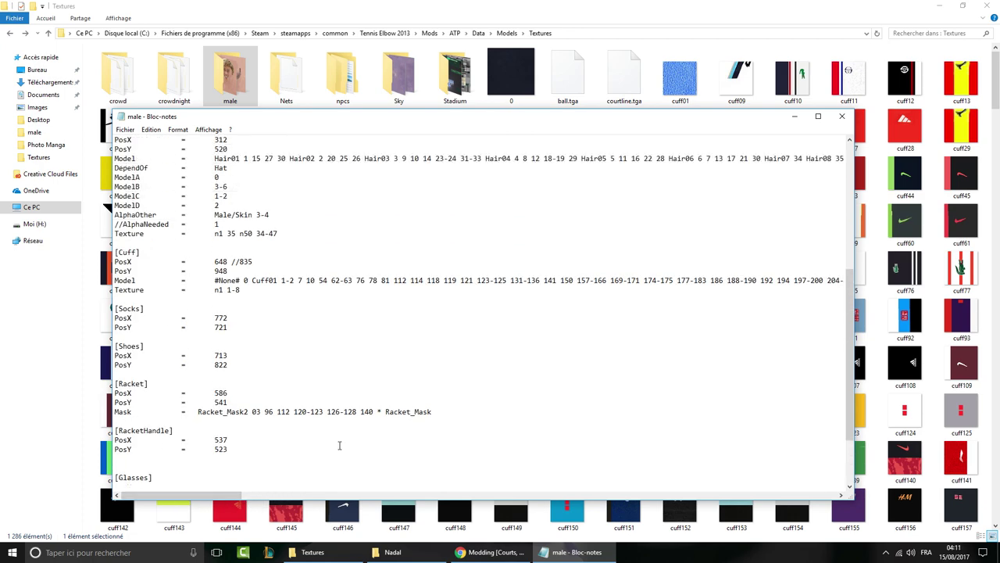
scroll(339, 445, "up", 3)
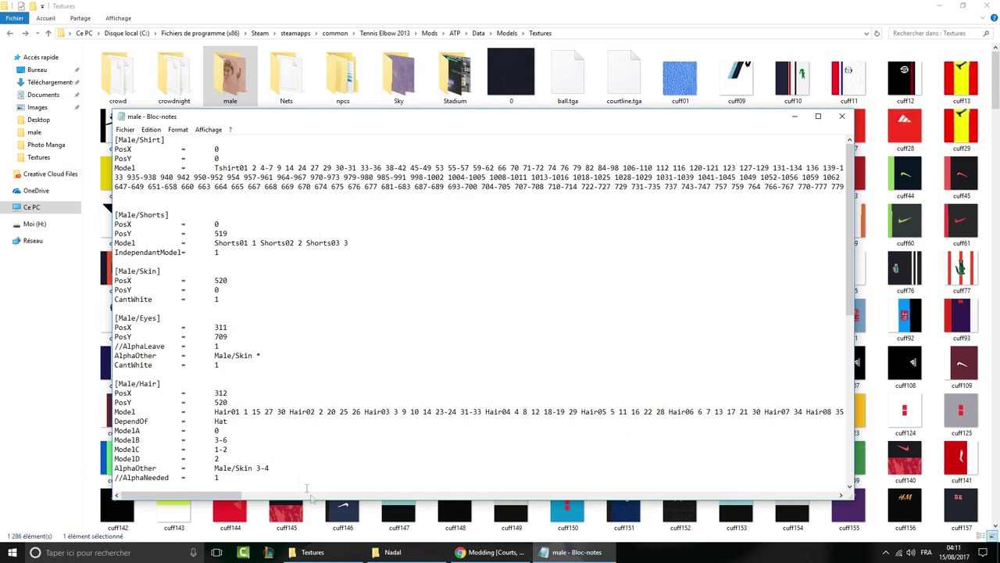
left_click(151, 129)
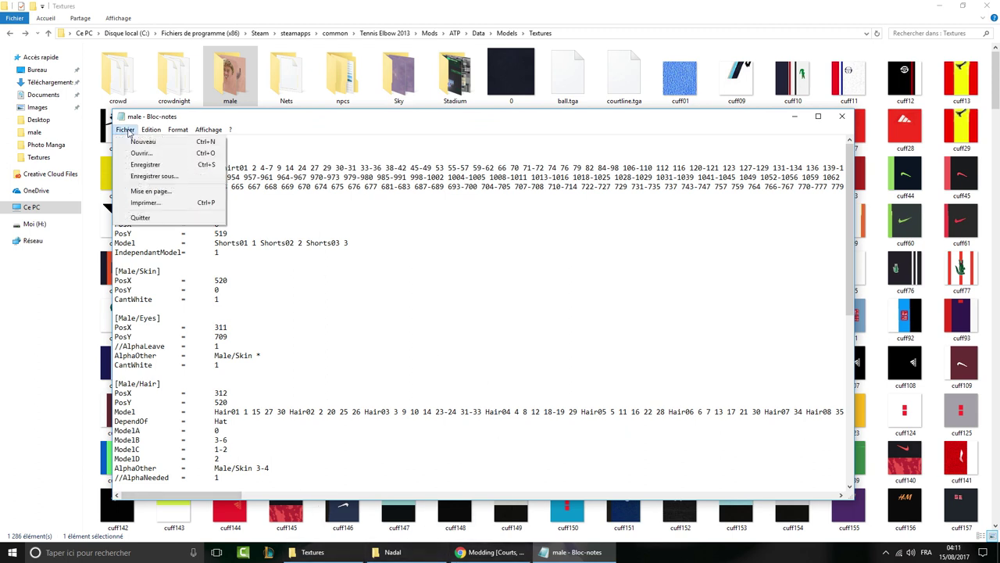
left_click(454, 246)
left_click(125, 129)
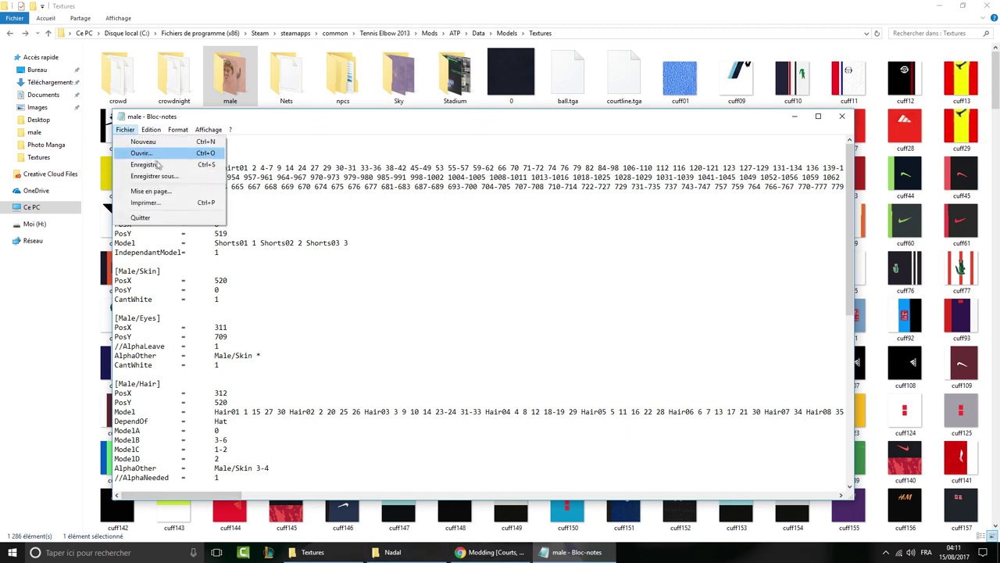
left_click(184, 168)
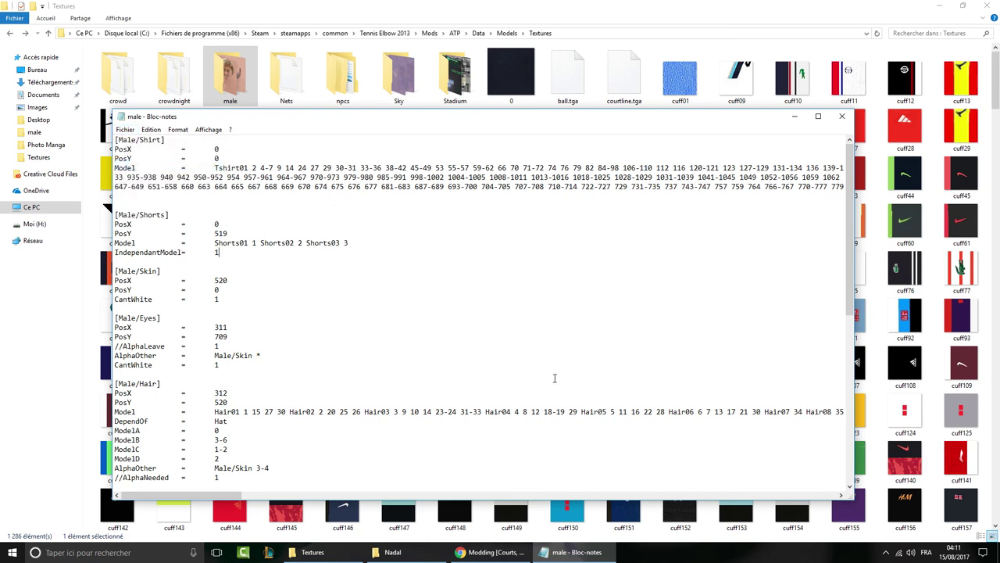
- Look over the male text file's sections once more, and save and close the file
scroll(554, 379, "down", 5)
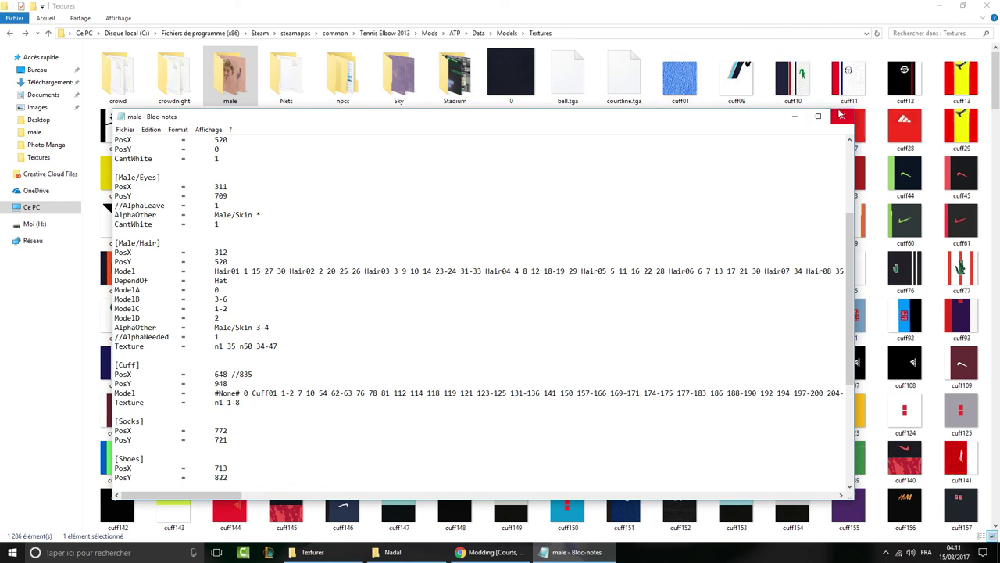
left_click_drag(851, 235, 856, 149)
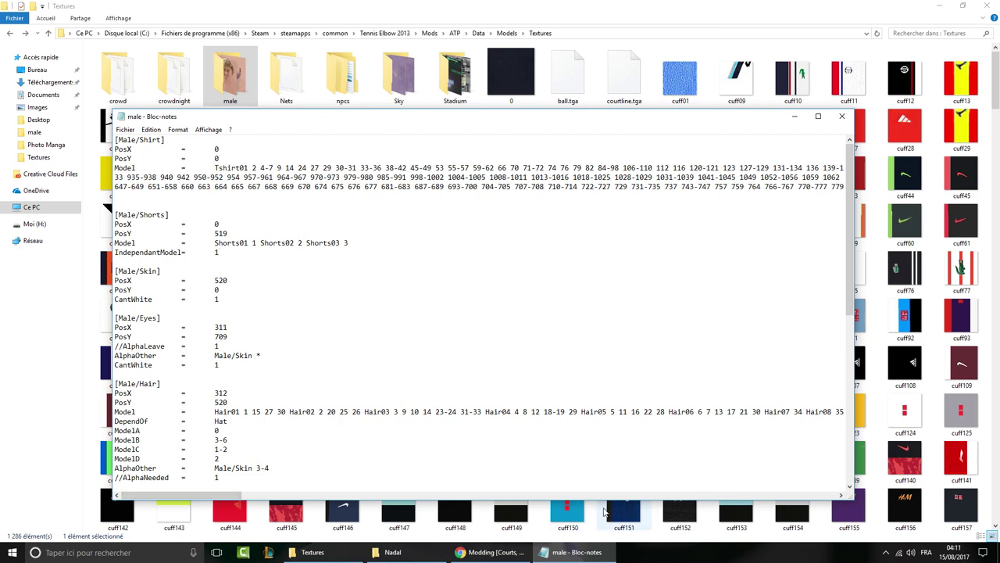
scroll(531, 402, "down", 6)
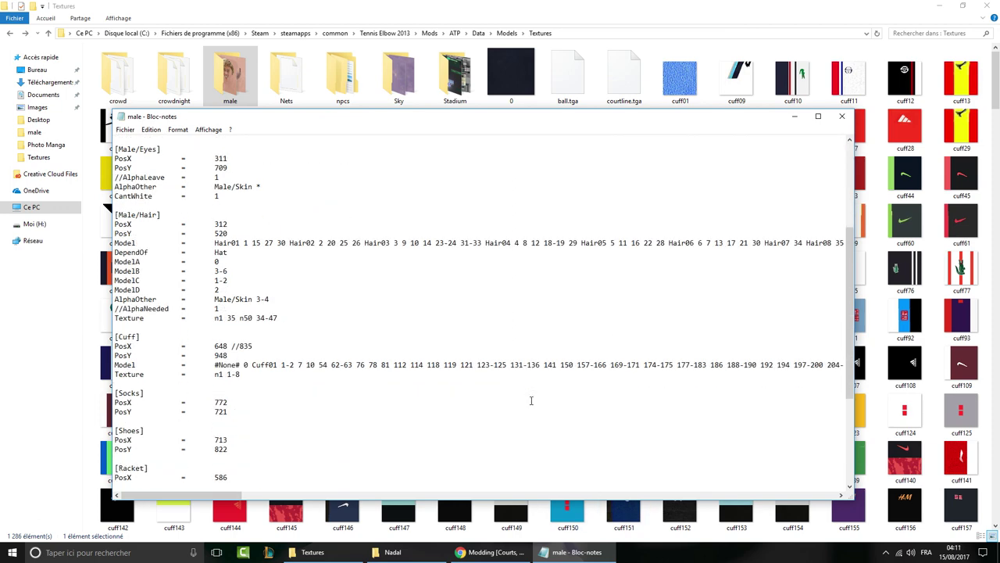
scroll(531, 401, "up", 6)
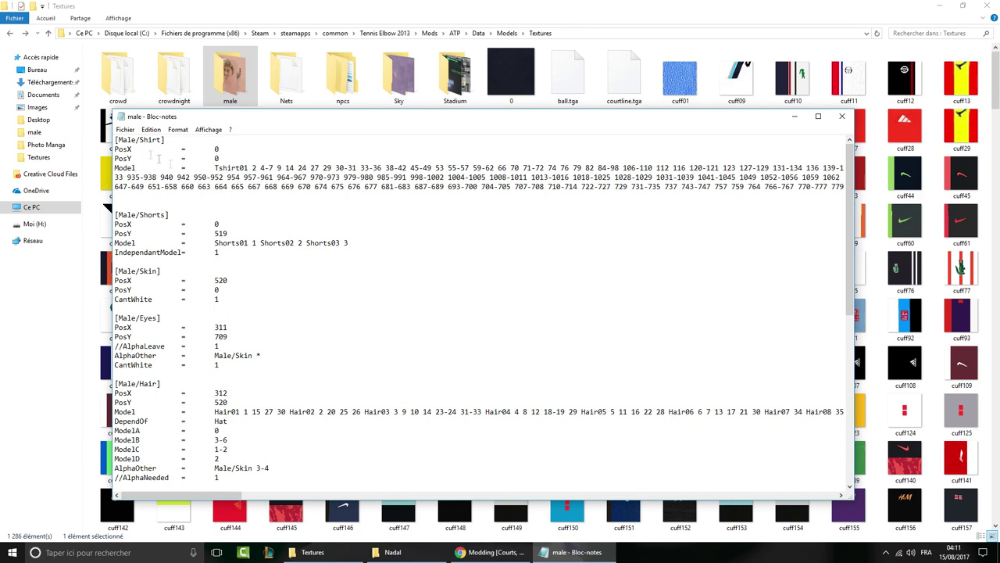
left_click(125, 129)
left_click(148, 165)
left_click(840, 117)
- Switch to Chrome to view the outfit previews in the forum topic and return to the Textures folder
left_click(491, 552)
scroll(679, 393, "down", 2)
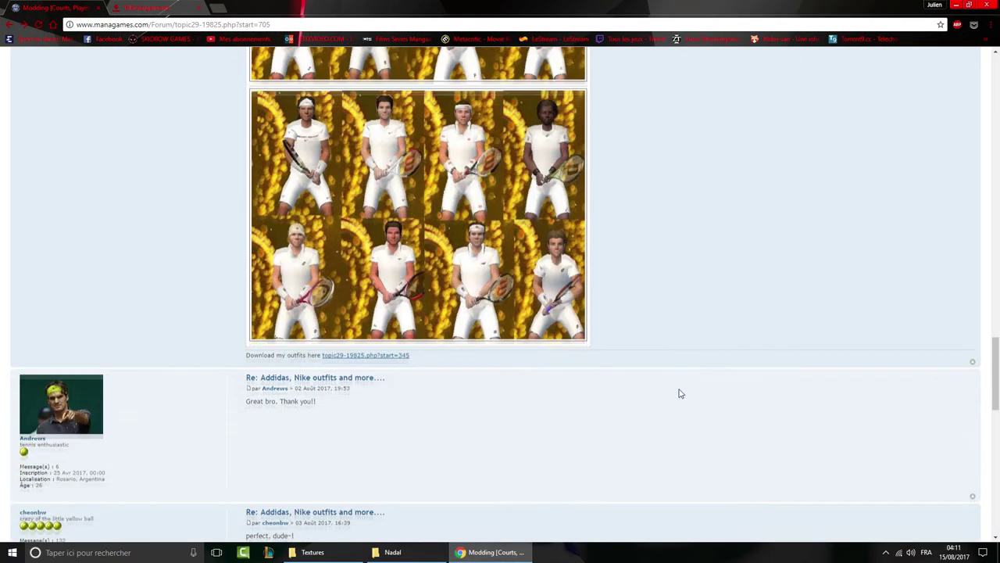
left_click(312, 552)
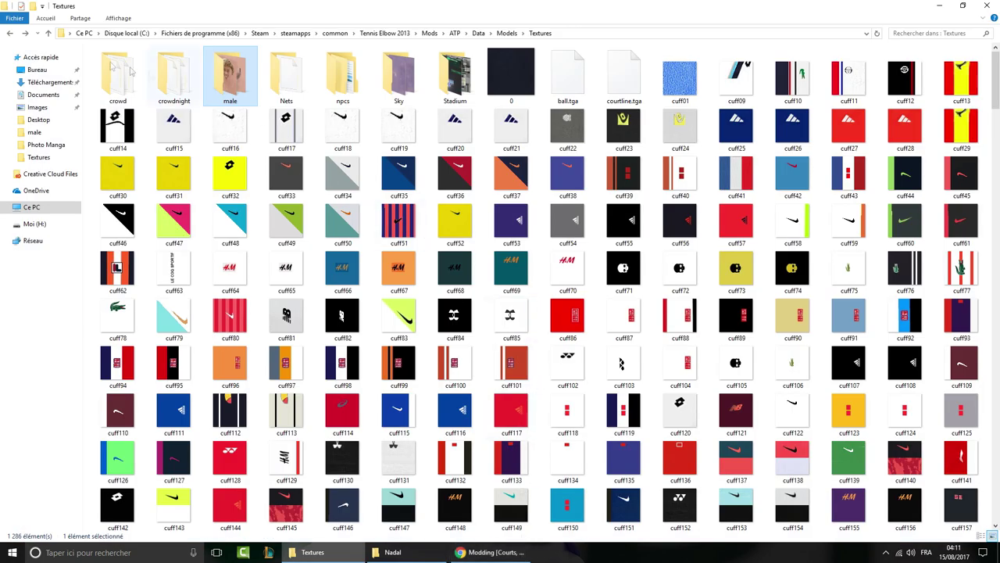
- Browse the shirt and shorts textures in the male folder and return to the Textures folder
left_click(7, 33)
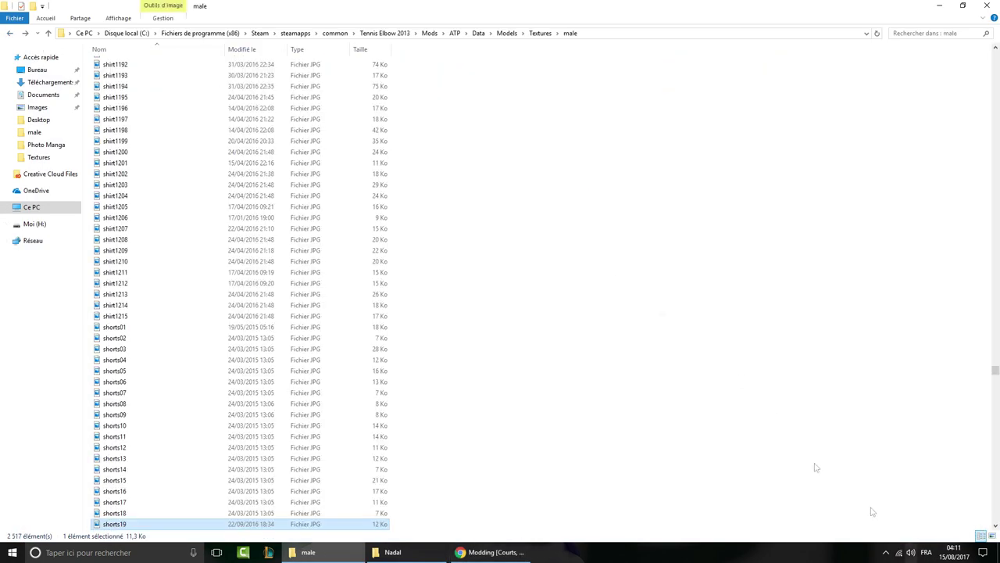
scroll(462, 319, "up", 4)
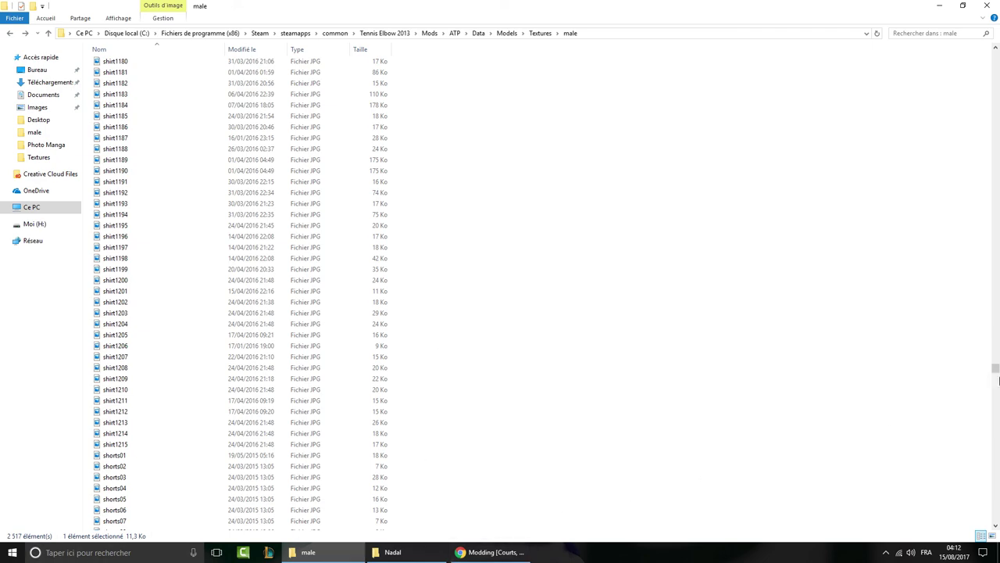
left_click_drag(995, 368, 995, 72)
left_click(540, 33)
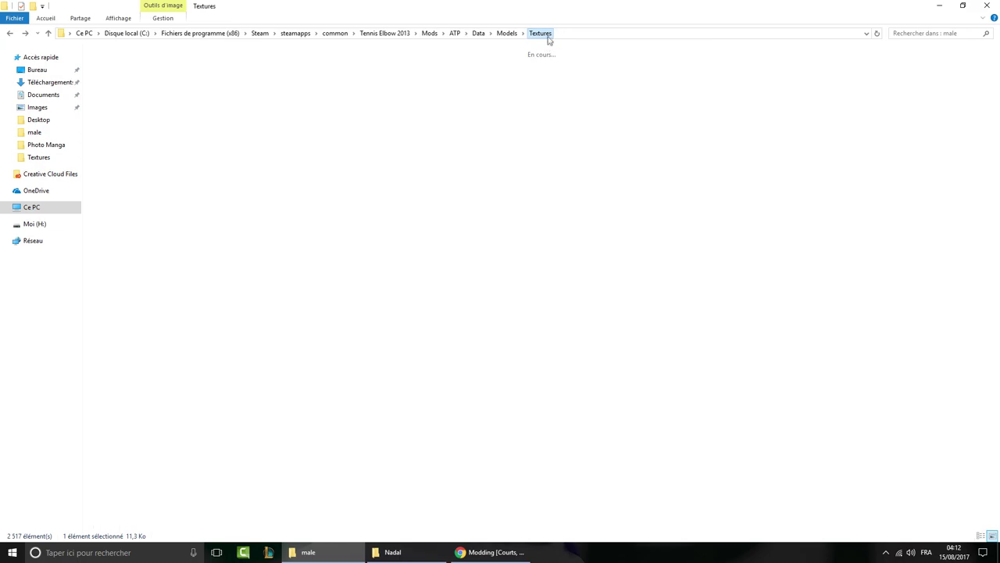
- Browse the Textures folder from the cuff to the socks images and look inside its Nets subfolder
scroll(512, 375, "down", 15)
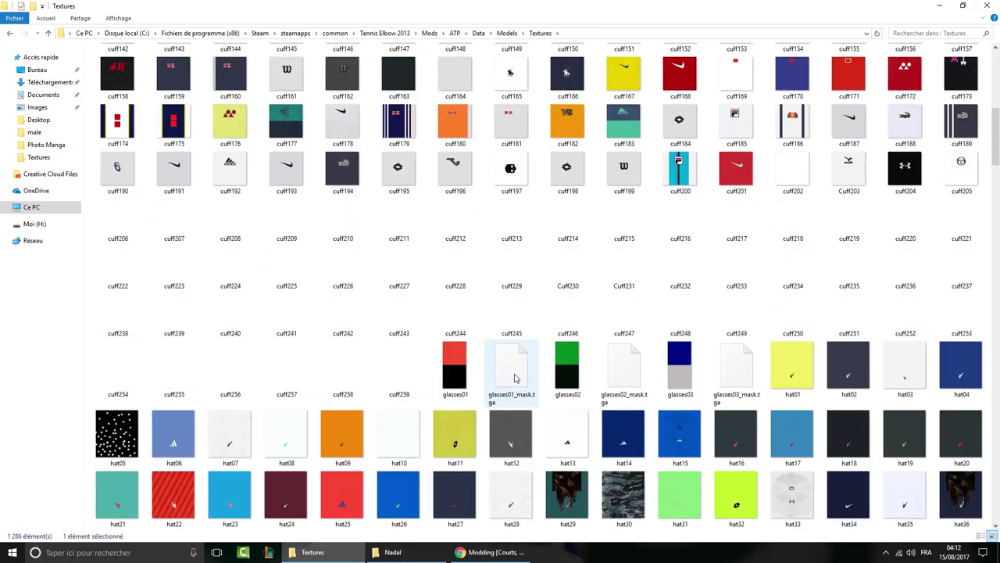
scroll(515, 378, "down", 20)
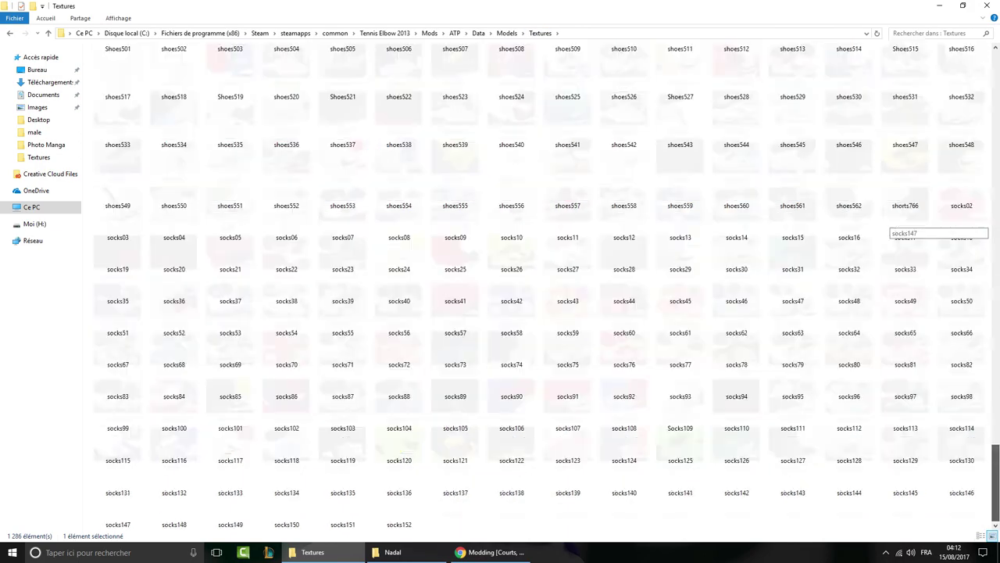
mouse_move(996, 516)
left_mouse_down()
mouse_move(997, 254)
mouse_move(997, 516)
left_mouse_up()
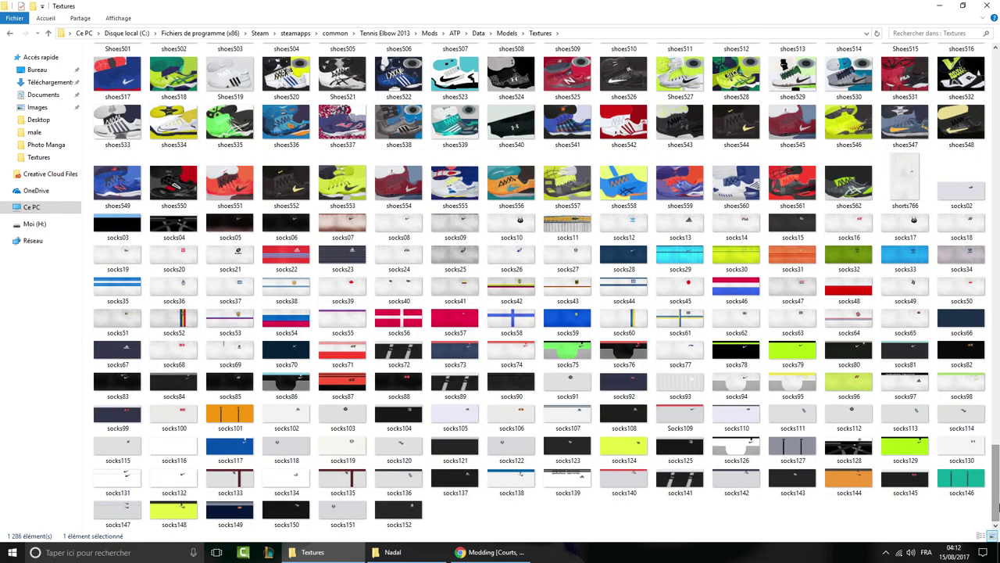
left_click_drag(995, 500, 997, 95)
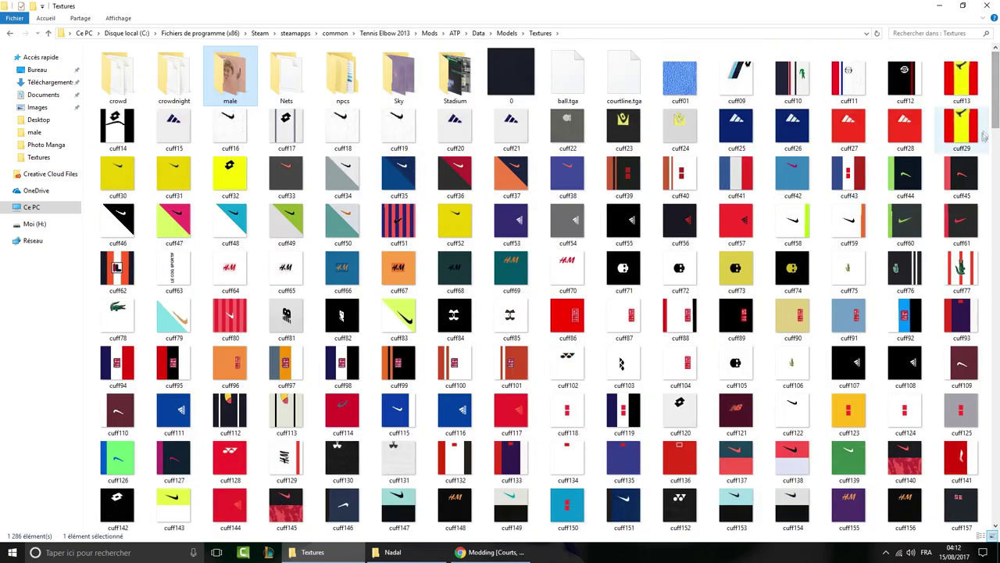
left_click_drag(996, 78, 996, 49)
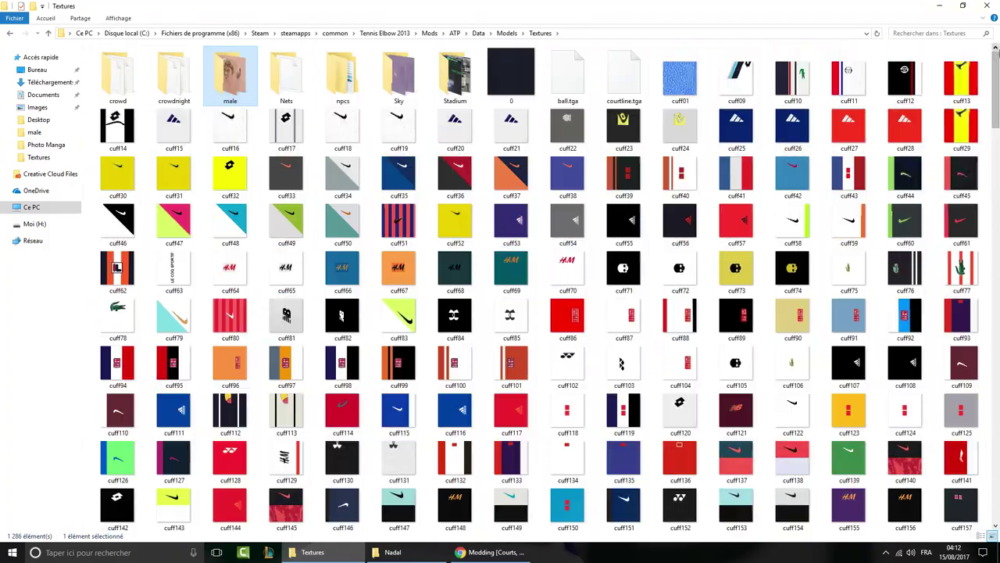
double_click(287, 70)
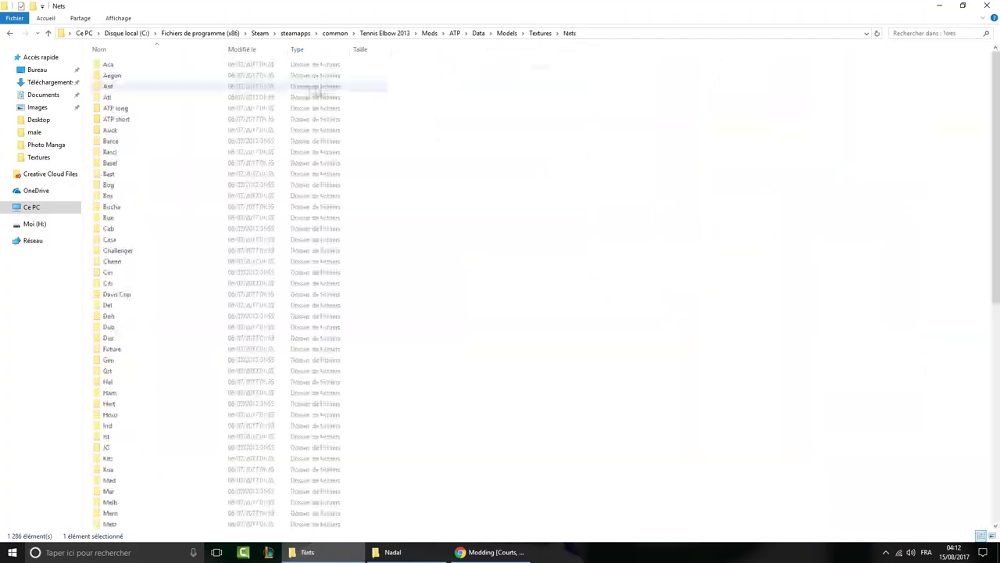
left_click(9, 34)
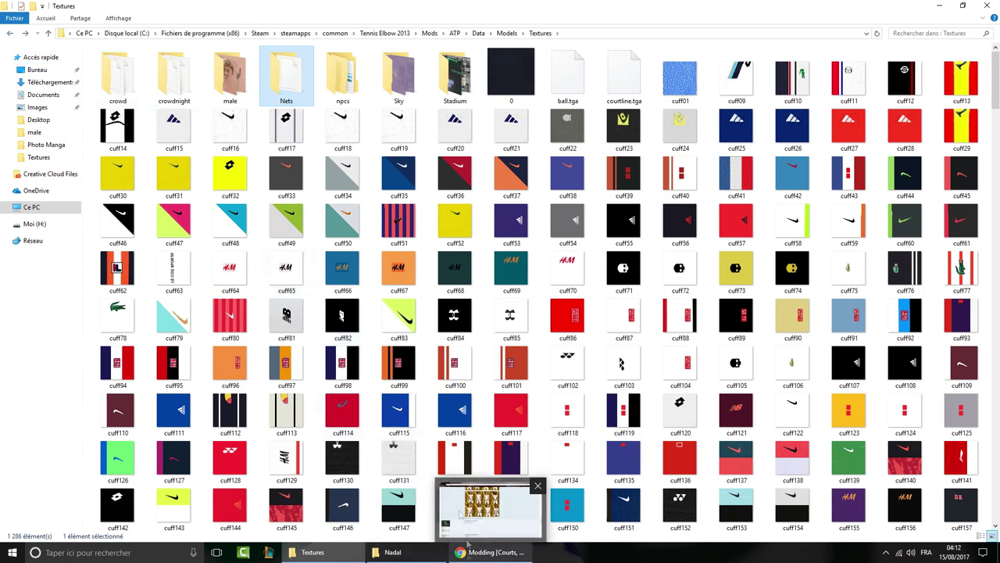
- Minimize the Textures window and move the Djokovic folder on the desktop below the Nadal folder
left_click(352, 557)
left_click_drag(509, 139, 971, 289)
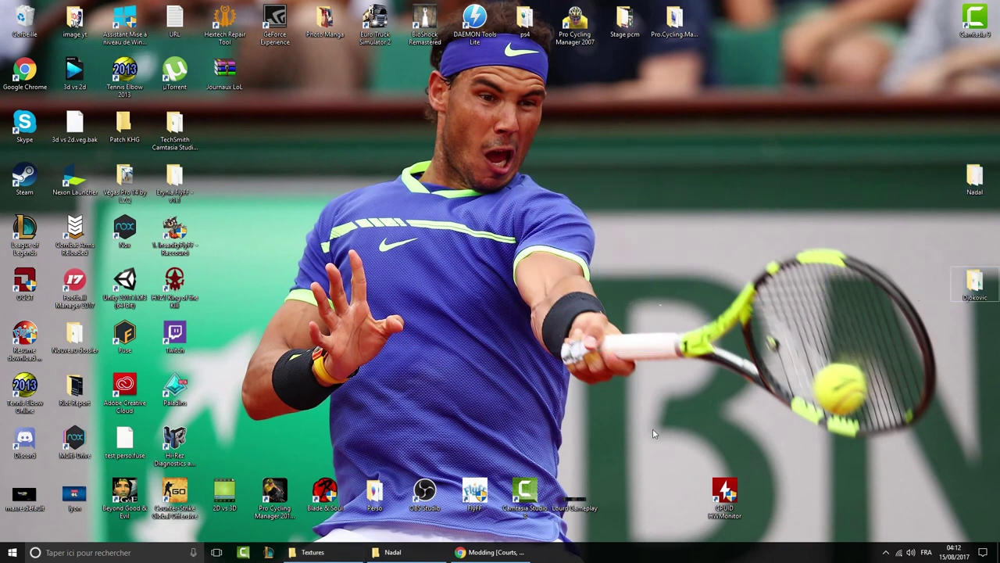